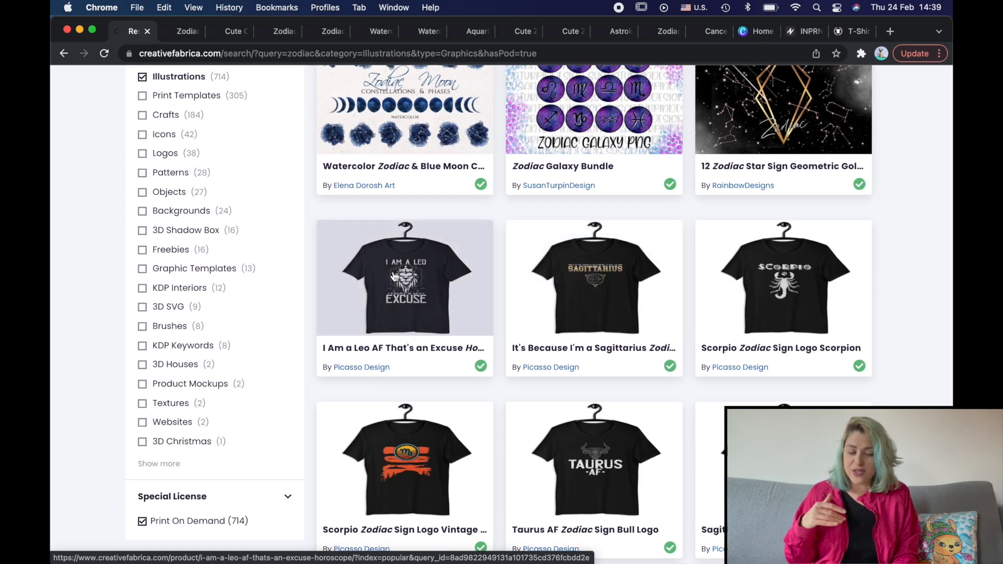
# Open the "I Am a Leo AF That's an Excuse" shirt design in a new browser tab.
pyautogui.rightClick(408, 273)
pyautogui.click(433, 278)
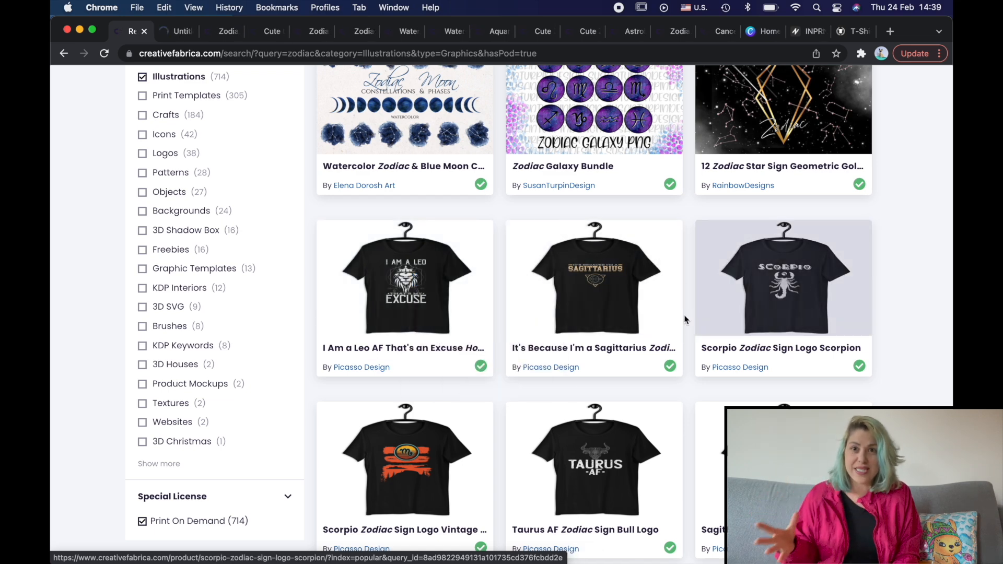
# Look through the print-on-demand zodiac illustration results to compare the available designs, and return to the start of the list.
pyautogui.scroll(-8, 692, 314)
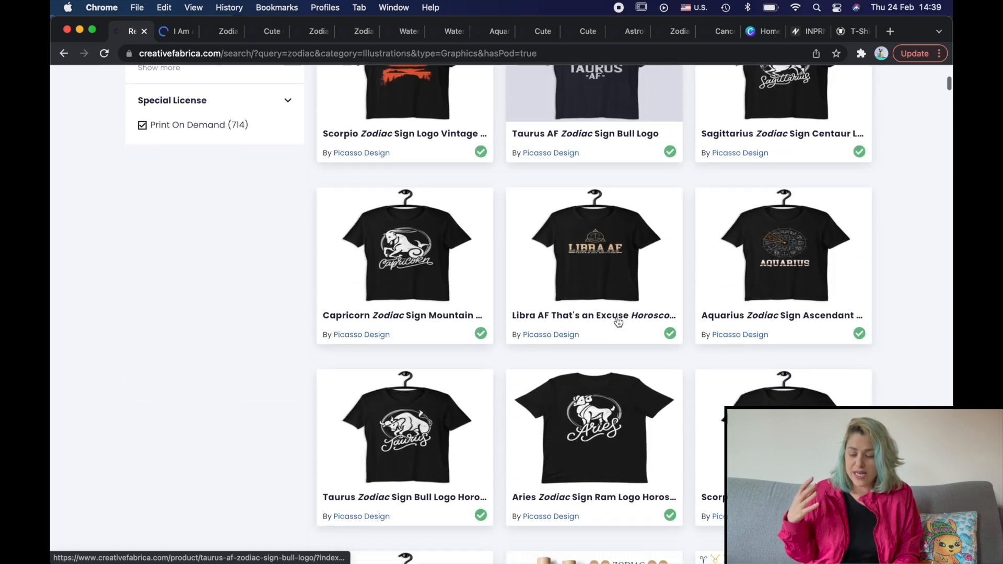
pyautogui.scroll(-6, 618, 322)
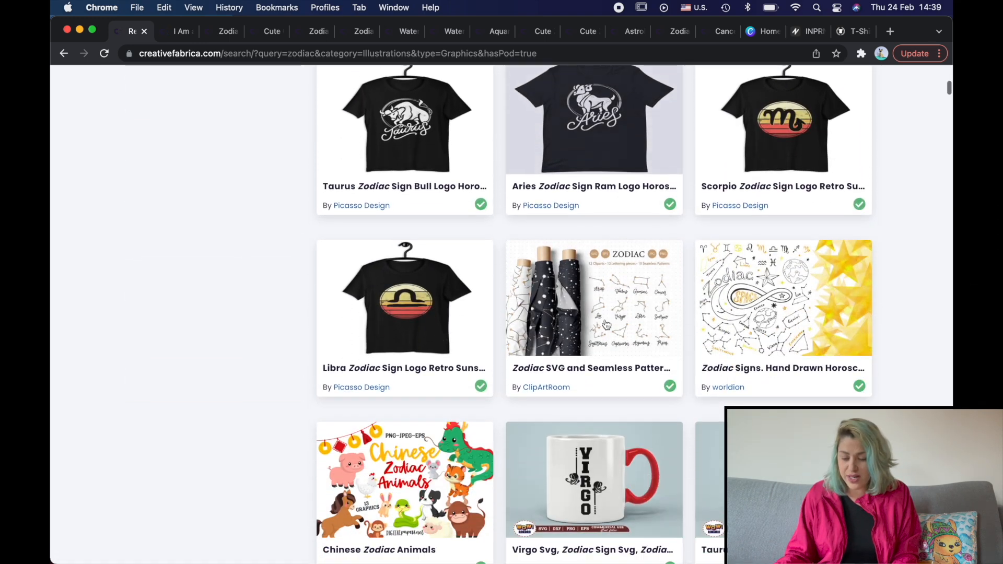
pyautogui.scroll(-5, 600, 319)
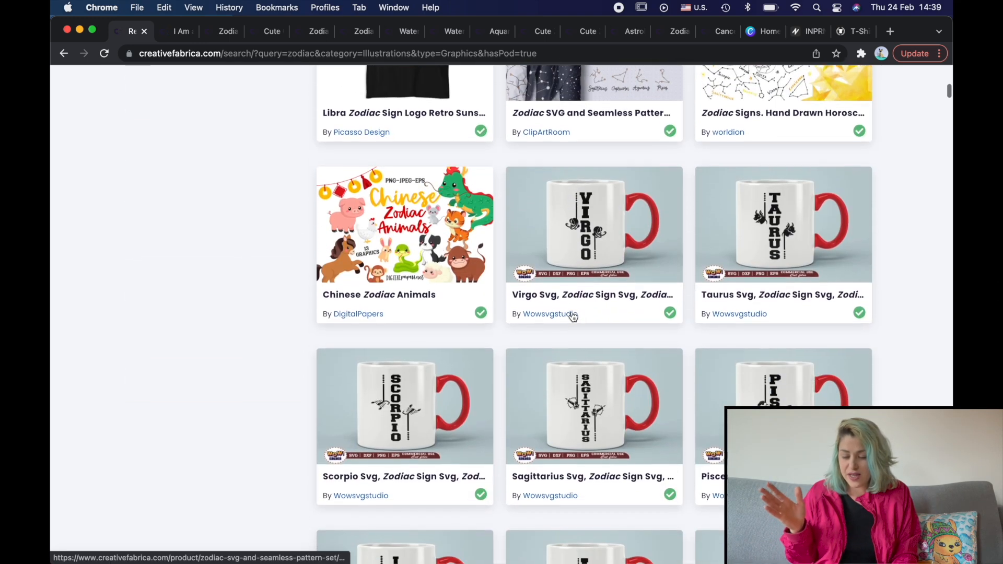
pyautogui.scroll(-17, 573, 316)
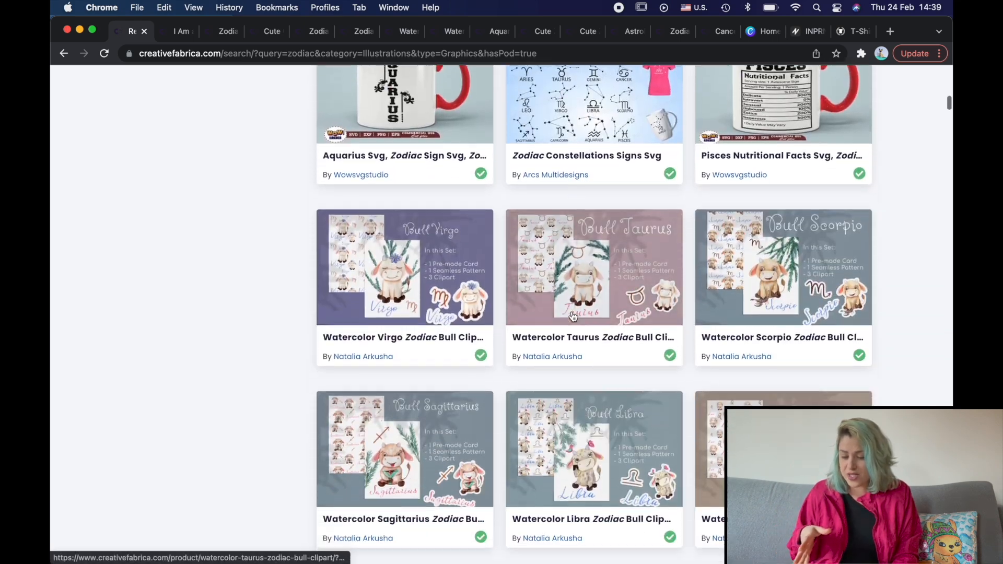
pyautogui.scroll(-4, 573, 317)
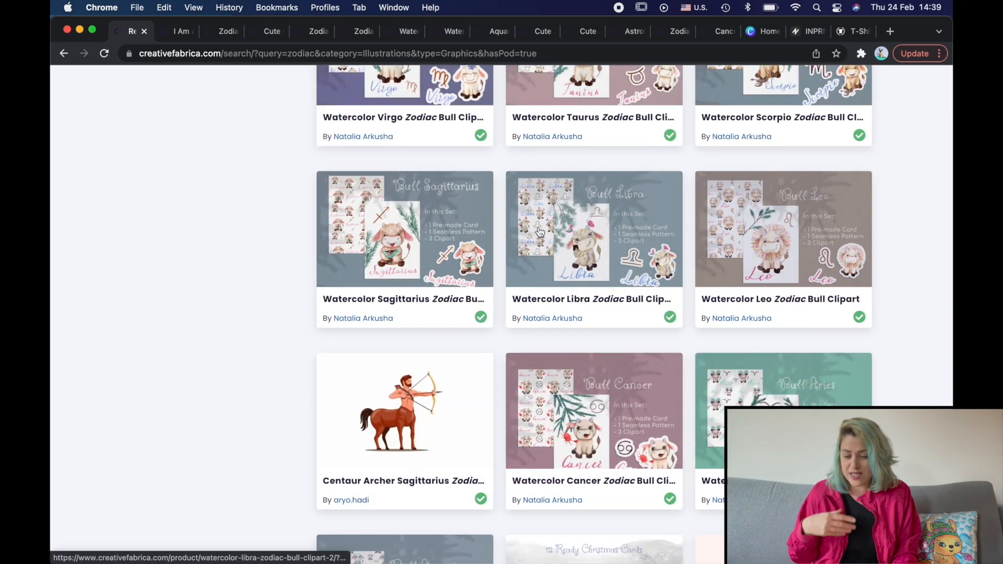
pyautogui.scroll(-10, 539, 231)
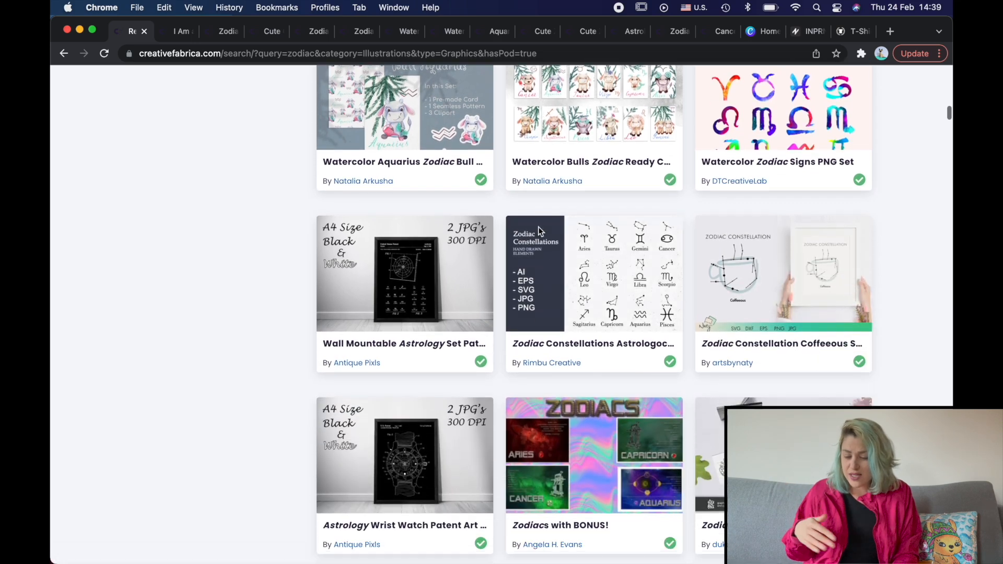
pyautogui.scroll(-5, 540, 231)
pyautogui.scroll(-10, 594, 204)
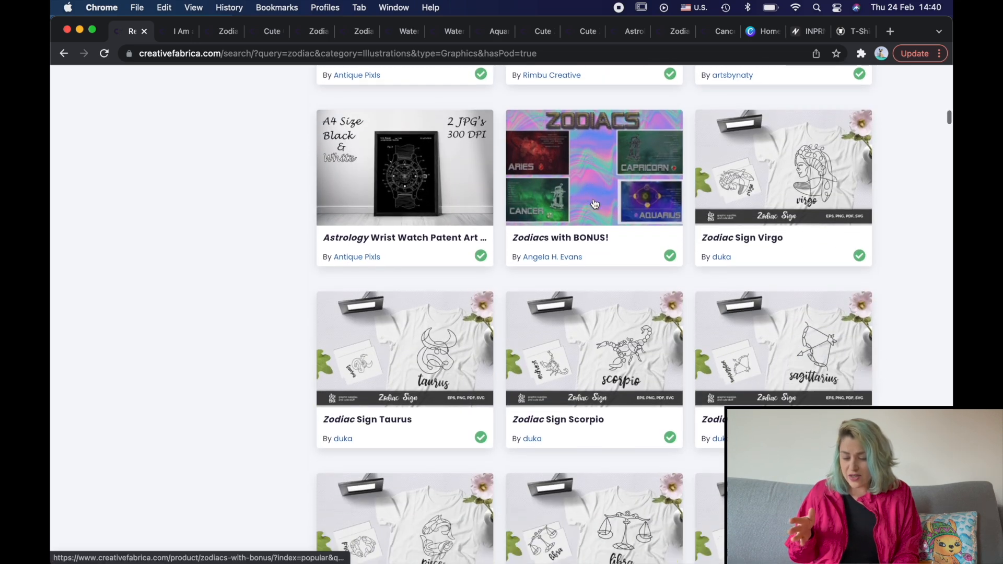
pyautogui.scroll(-2, 594, 204)
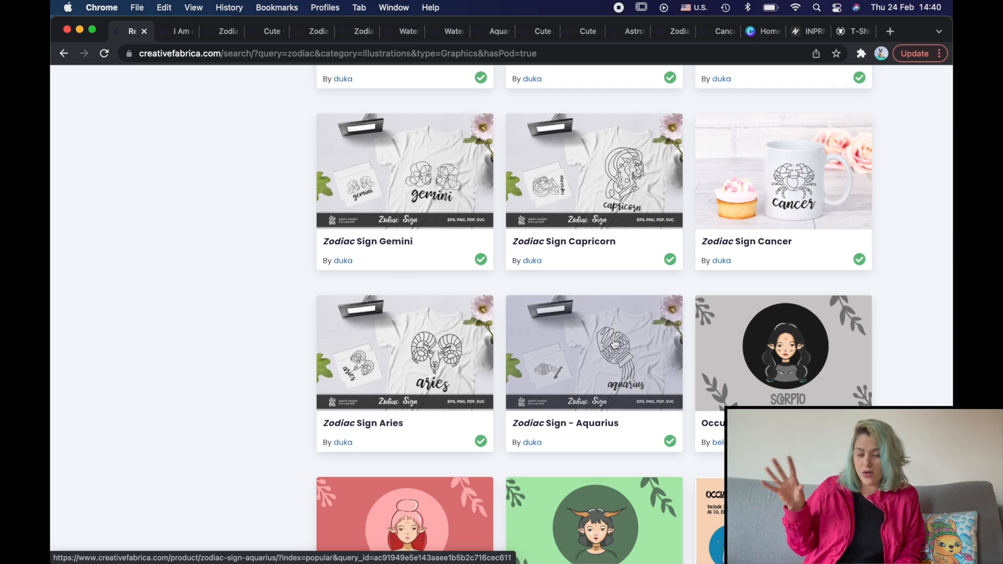
pyautogui.scroll(-5, 614, 344)
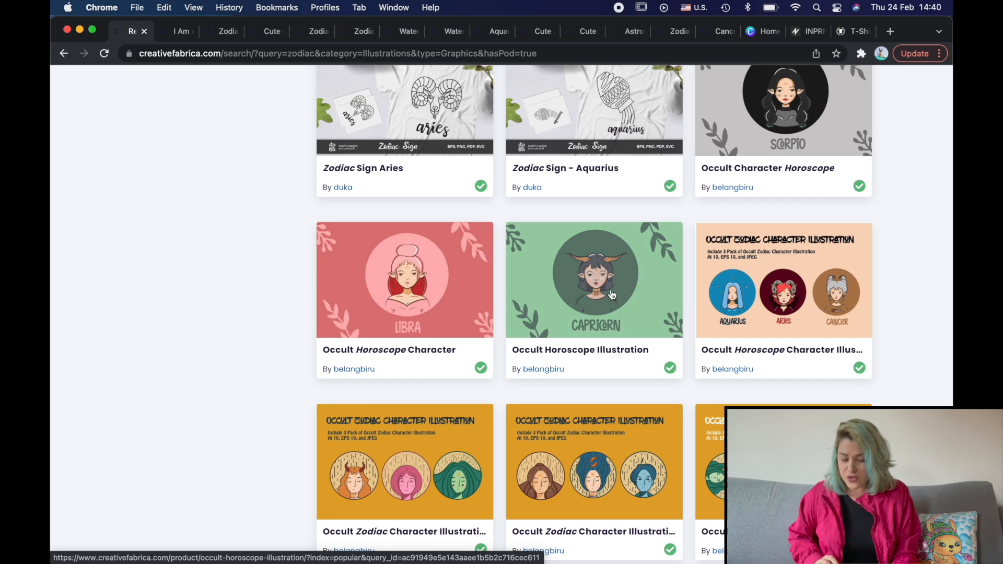
pyautogui.scroll(-10, 613, 295)
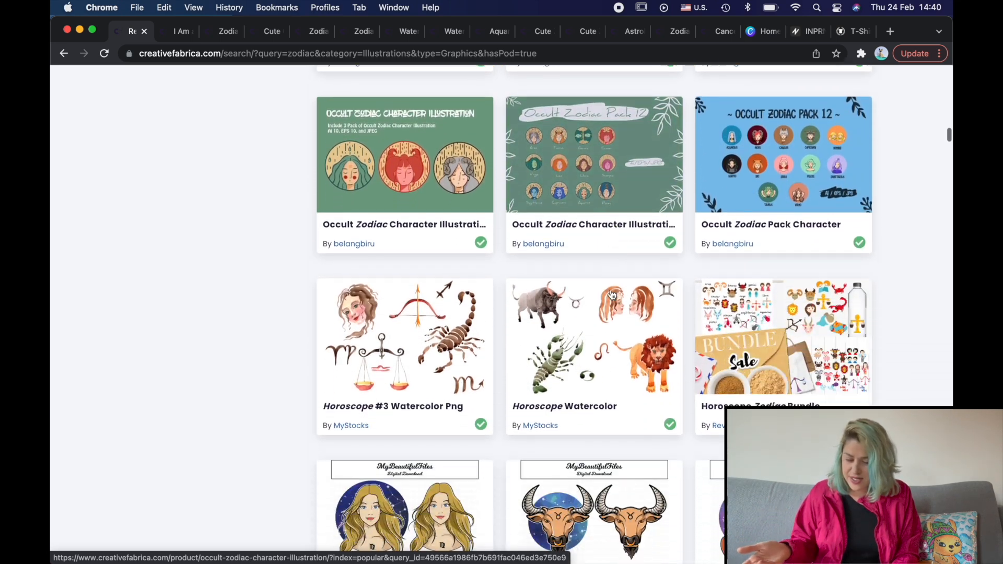
pyautogui.scroll(-7, 613, 295)
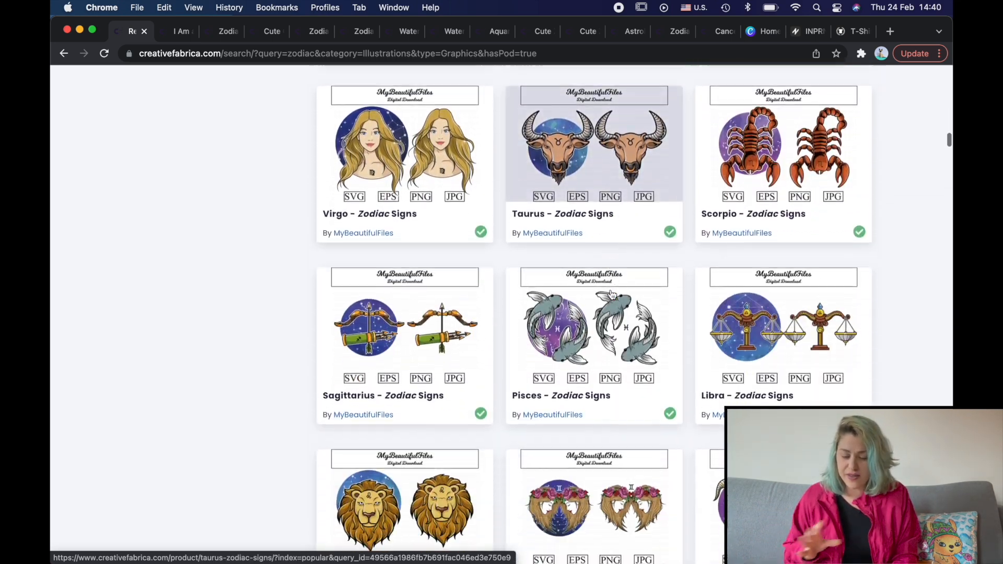
pyautogui.scroll(2, 612, 295)
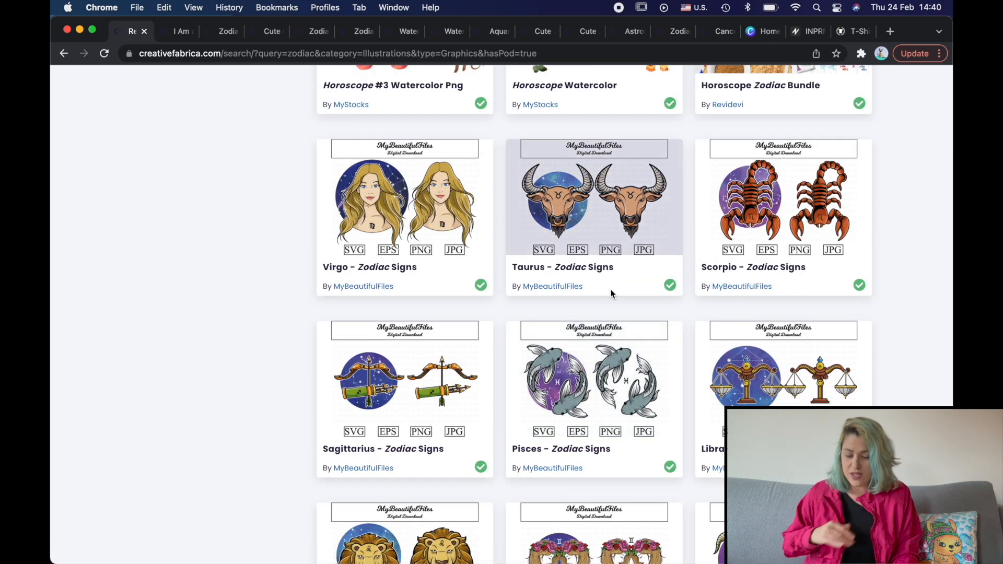
pyautogui.scroll(-5, 610, 289)
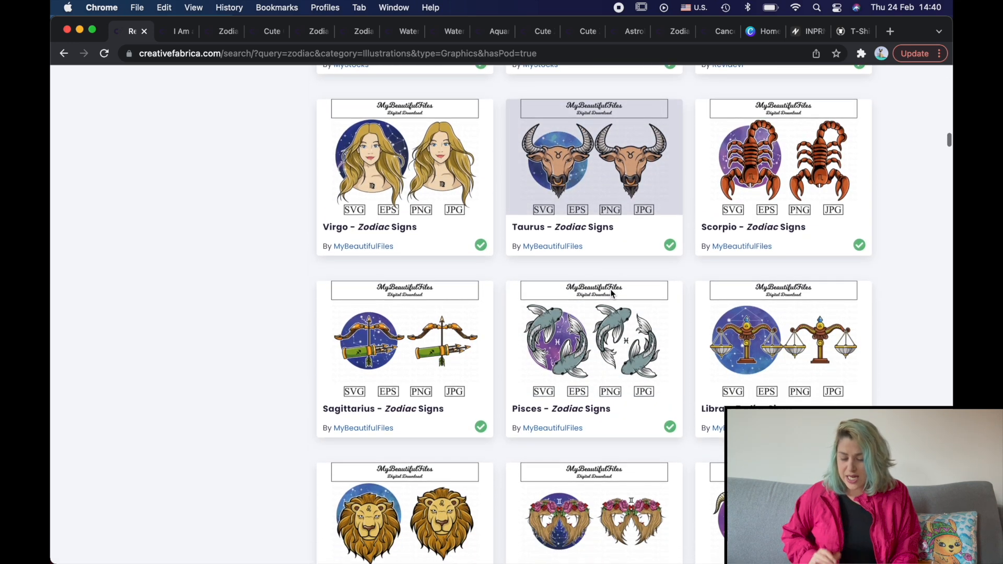
pyautogui.scroll(-7, 613, 295)
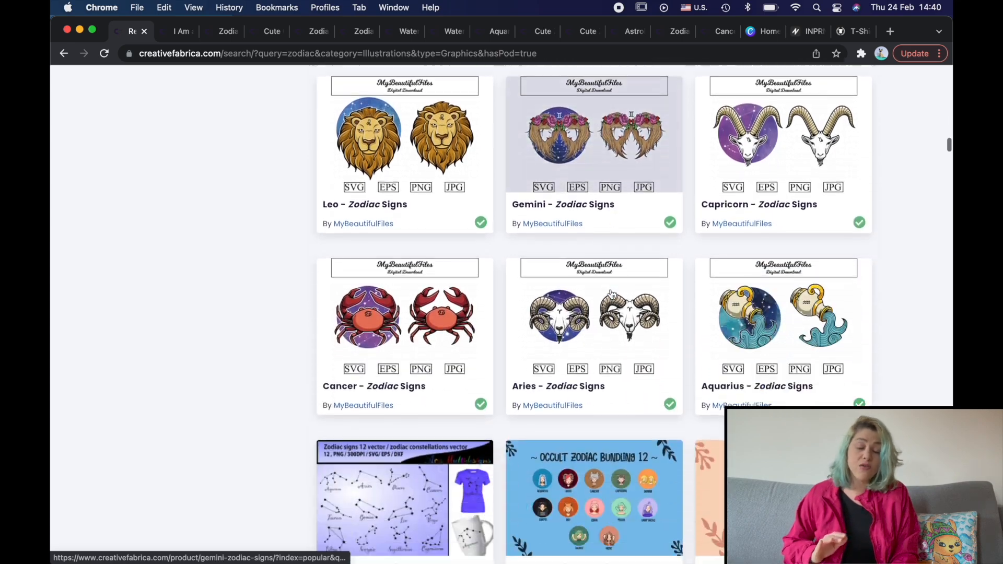
pyautogui.scroll(-15, 612, 295)
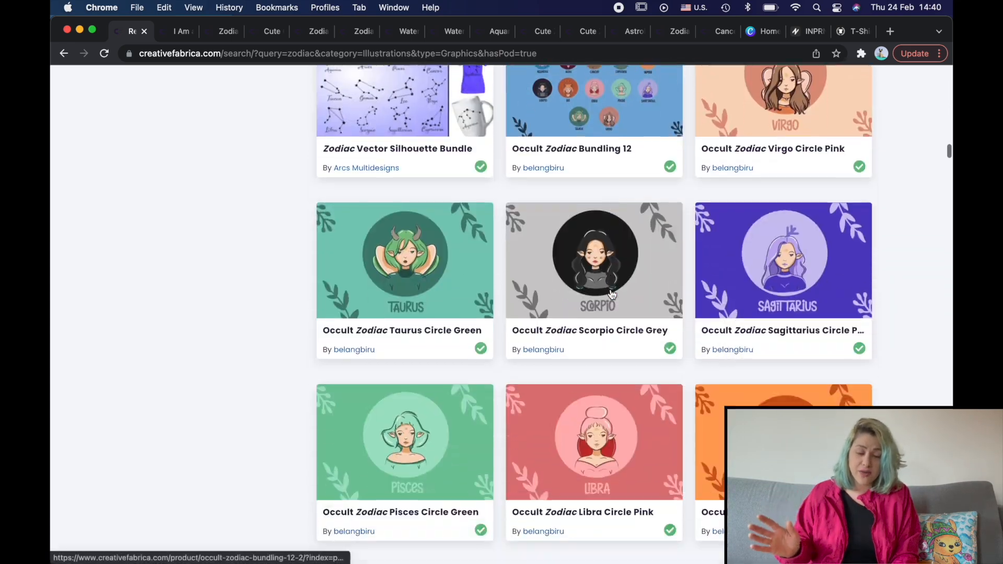
pyautogui.scroll(20, 611, 294)
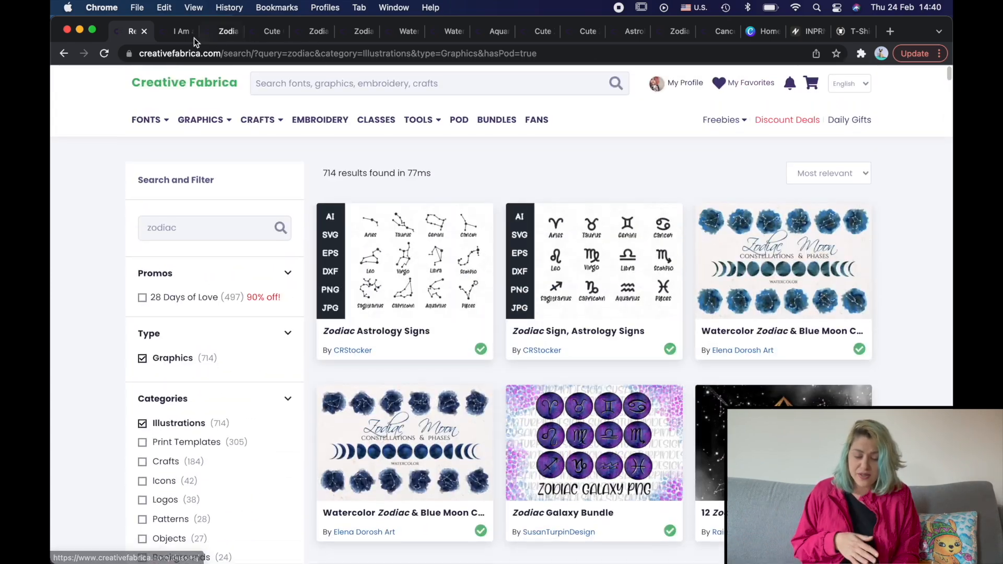
# View the open product pages for the Zodiac Signs Seamless Pattern, Cute Cartoon Character Zodiac Cliparts, Zodiac Signs Retro Vector Illustration and Zodiac Galaxy Bundle.
pyautogui.click(229, 31)
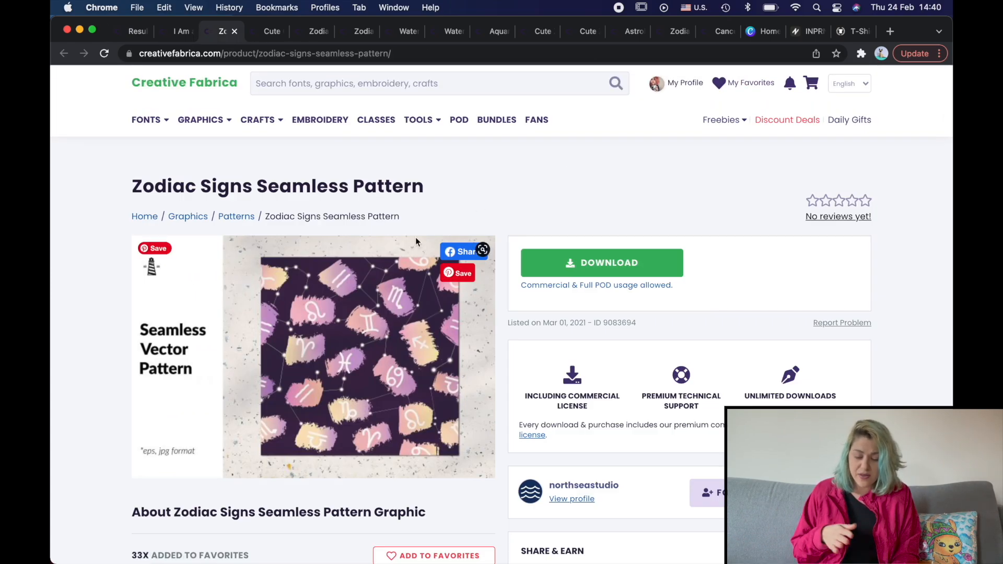
pyautogui.scroll(-1, 416, 237)
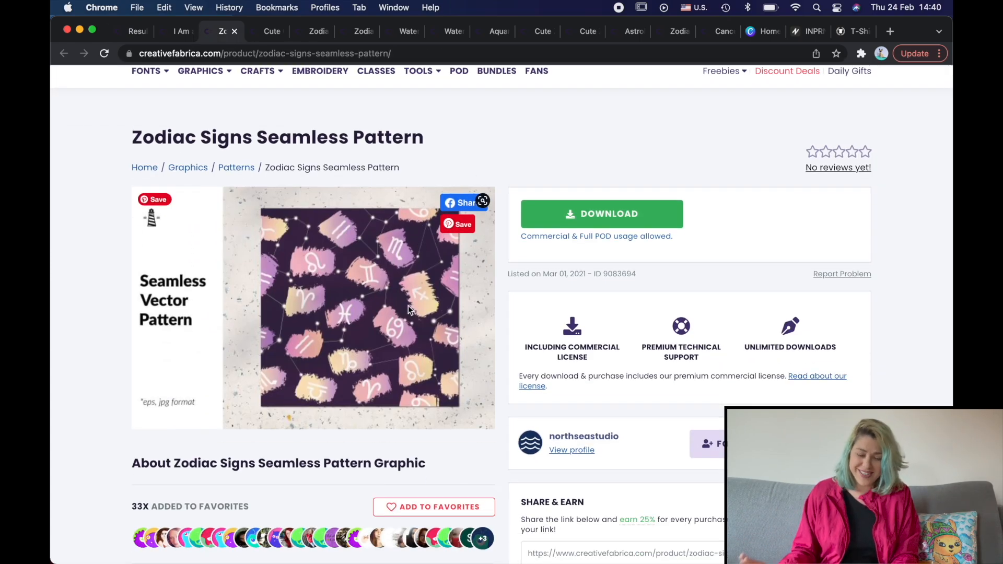
pyautogui.click(267, 32)
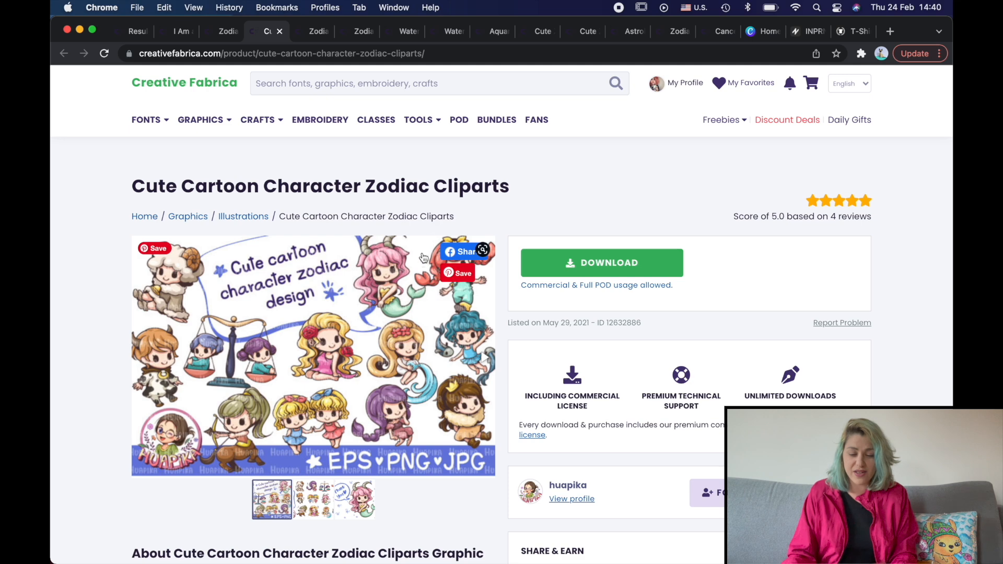
pyautogui.click(314, 32)
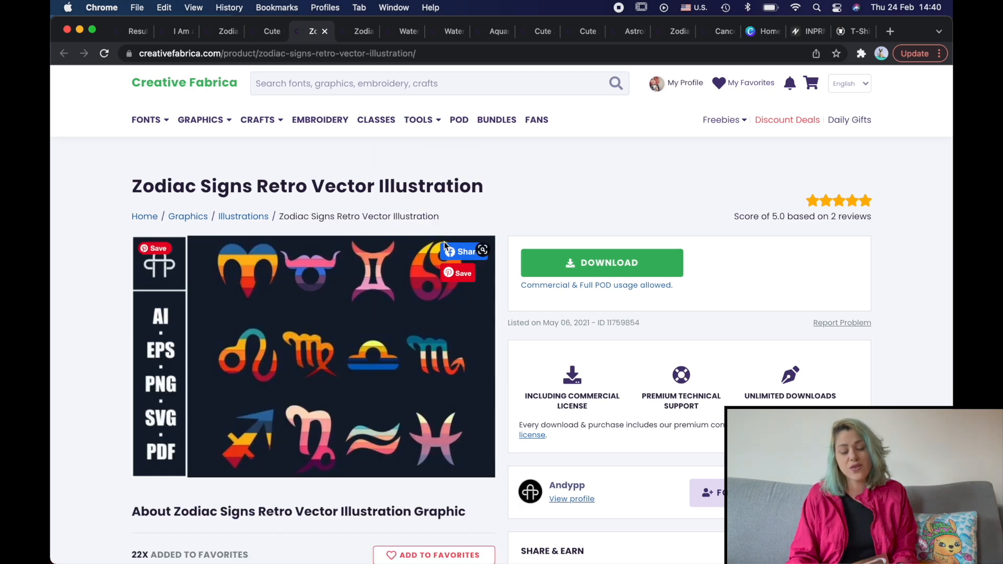
pyautogui.click(364, 31)
pyautogui.moveTo(475, 167)
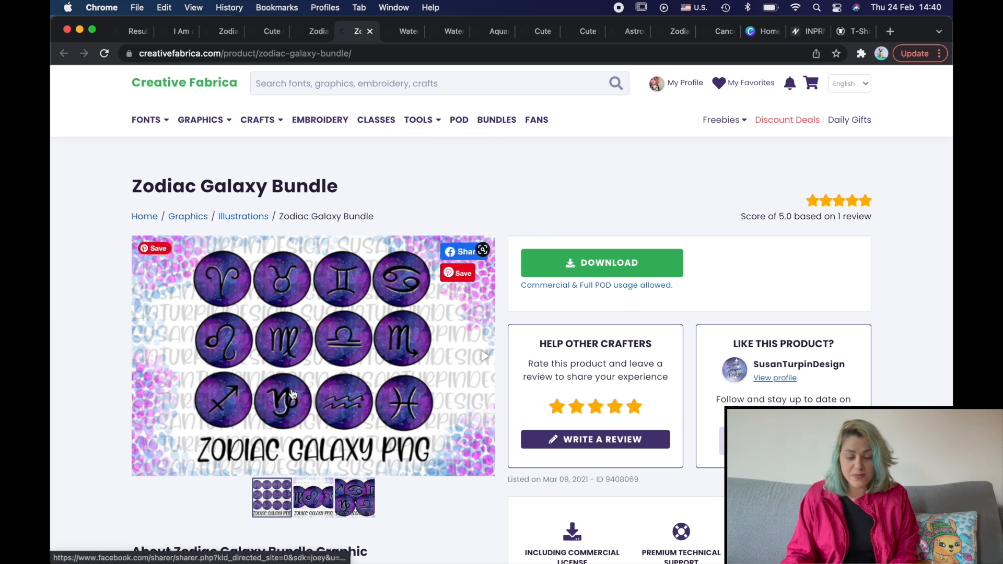
# Examine the open product pages for the Watercolor Virgo Zodiac Bull Clipart and the Watercolor Zodiac Signs PNG Set.
pyautogui.click(403, 32)
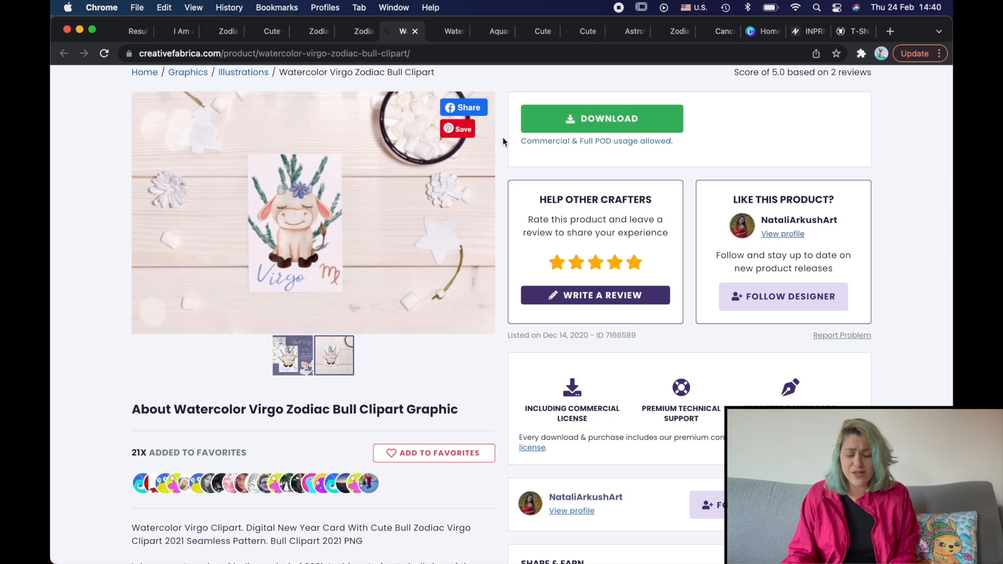
pyautogui.scroll(2, 503, 137)
pyautogui.scroll(1, 503, 137)
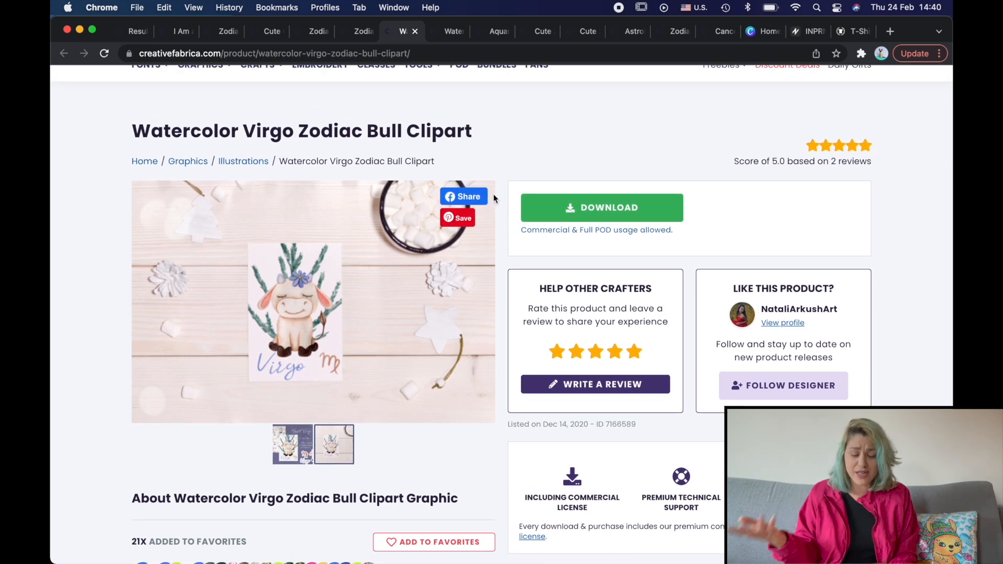
pyautogui.scroll(-1, 327, 333)
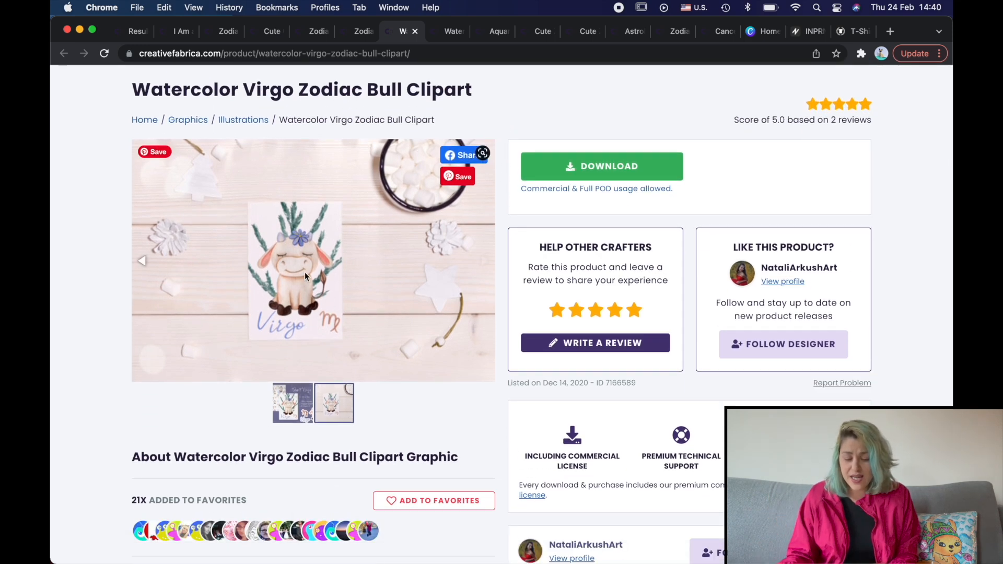
pyautogui.click(448, 32)
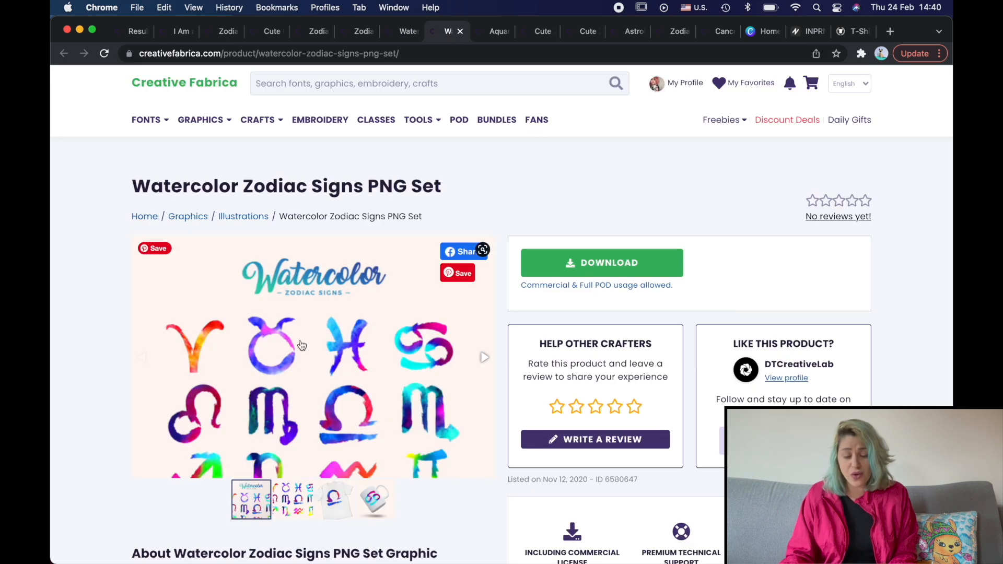
pyautogui.scroll(-1, 302, 345)
# View the open product pages for Aquarius - Zodiac Signs, Cute Zodiac Pug Dogs Clipart, Cute Zodiac Cats Clipart and Astrology Girl Gnome Clipart.
pyautogui.click(493, 33)
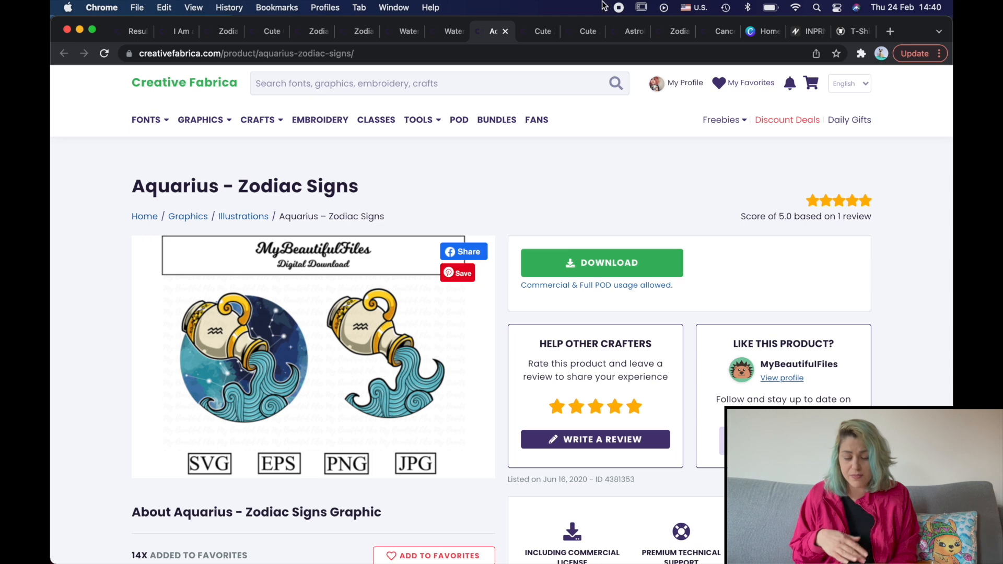
pyautogui.click(534, 31)
pyautogui.scroll(-1, 455, 173)
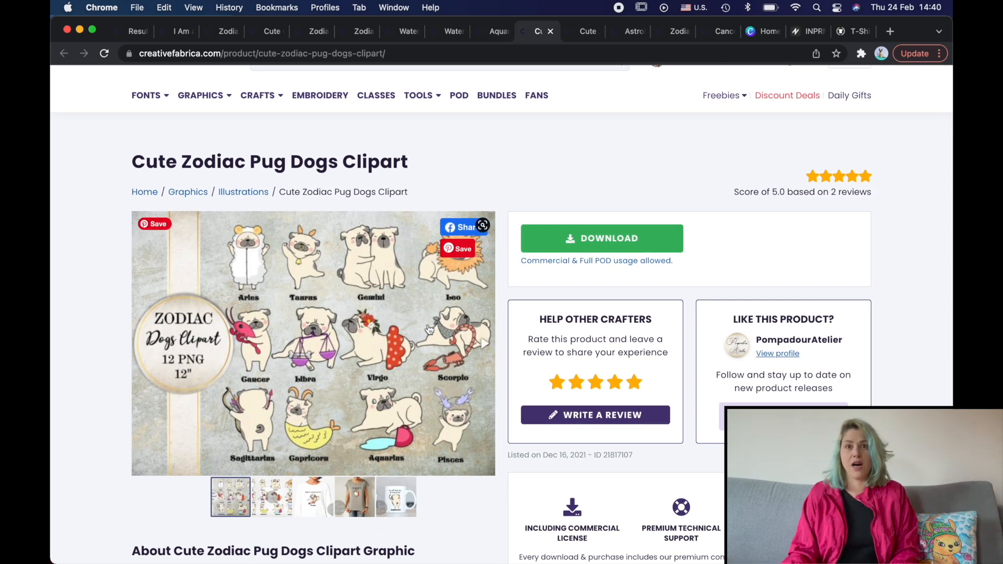
pyautogui.click(580, 38)
pyautogui.scroll(-1, 454, 137)
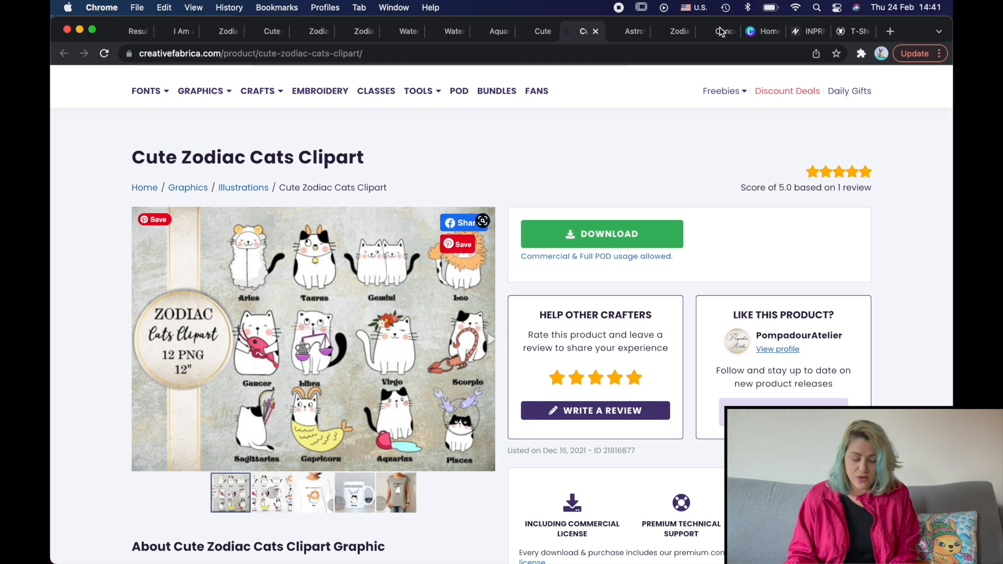
pyautogui.click(630, 34)
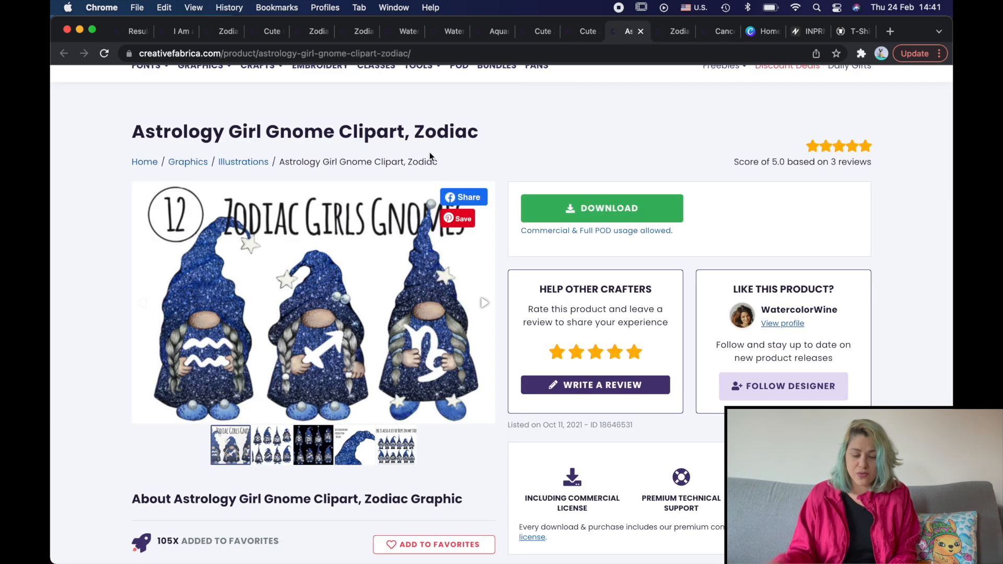
# Open the Zodiac Cartoon Sign Virgo product page and look through its package contents and the designs other people also viewed.
pyautogui.click(672, 34)
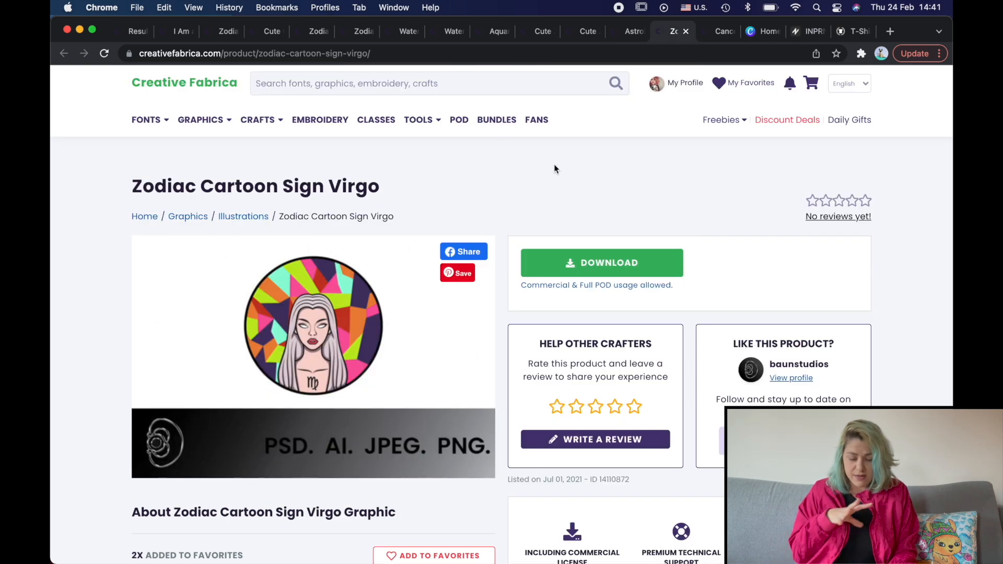
pyautogui.scroll(-10, 474, 214)
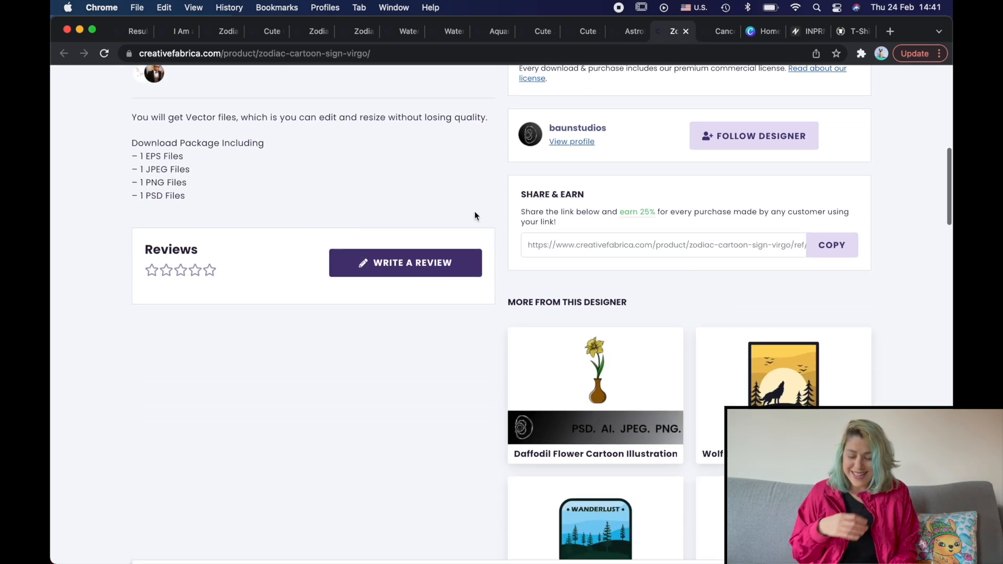
pyautogui.scroll(-13, 475, 214)
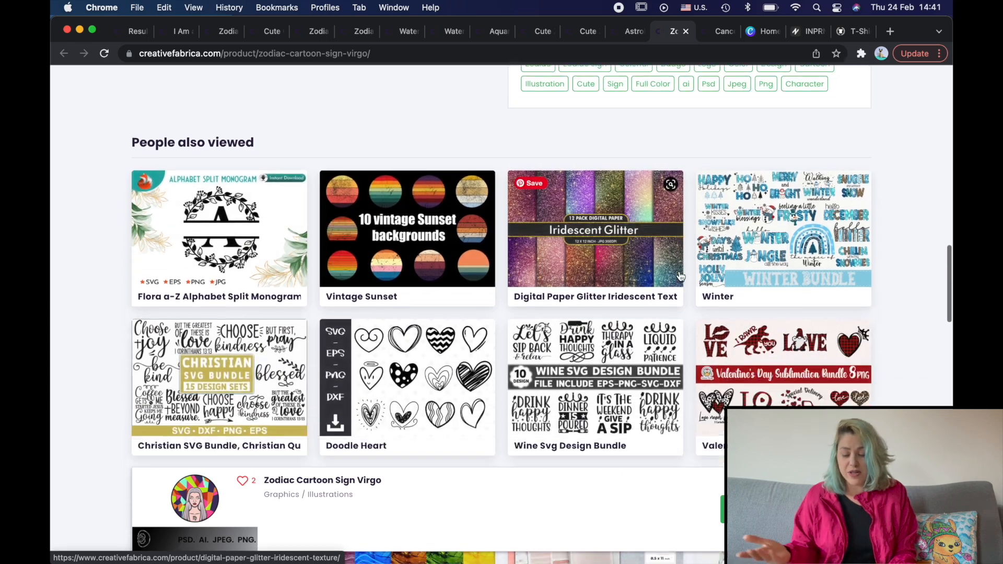
pyautogui.scroll(-12, 680, 276)
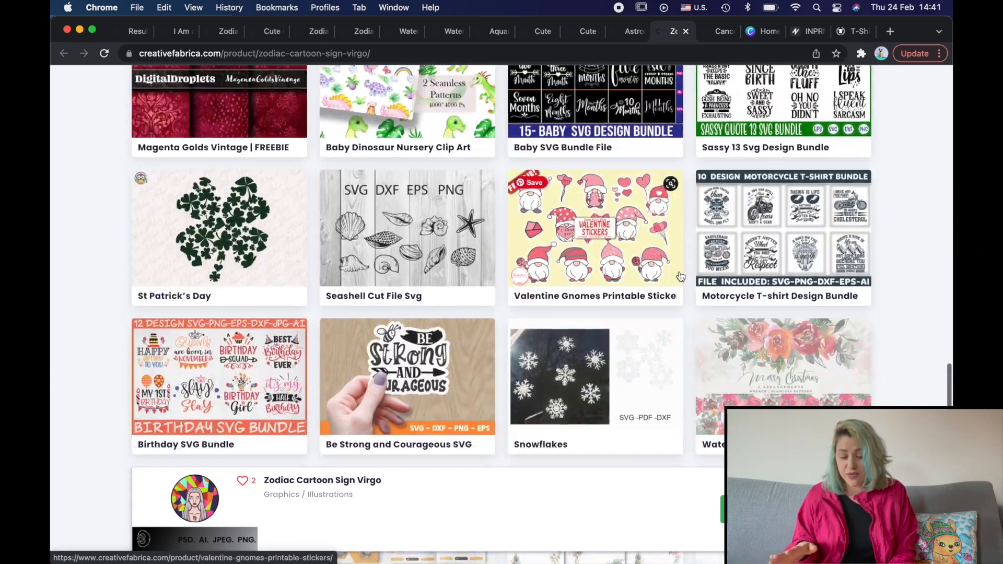
pyautogui.scroll(-11, 680, 275)
pyautogui.scroll(-1, 680, 276)
pyautogui.scroll(6, 680, 276)
pyautogui.scroll(11, 681, 275)
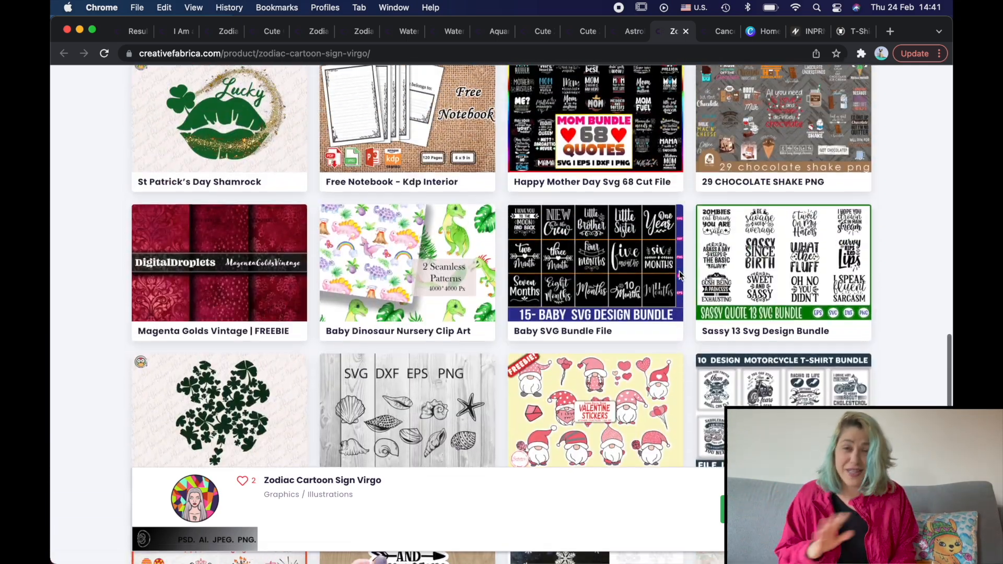
# View the open product page for the Cancer Zodiac Sublimation Digital PNG.
pyautogui.scroll(15, 679, 276)
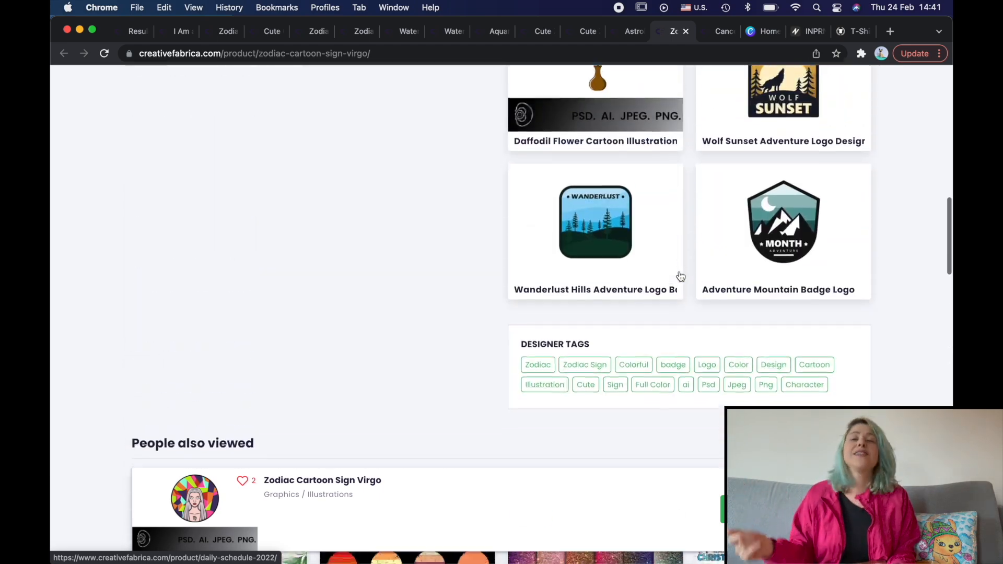
pyautogui.scroll(20, 680, 276)
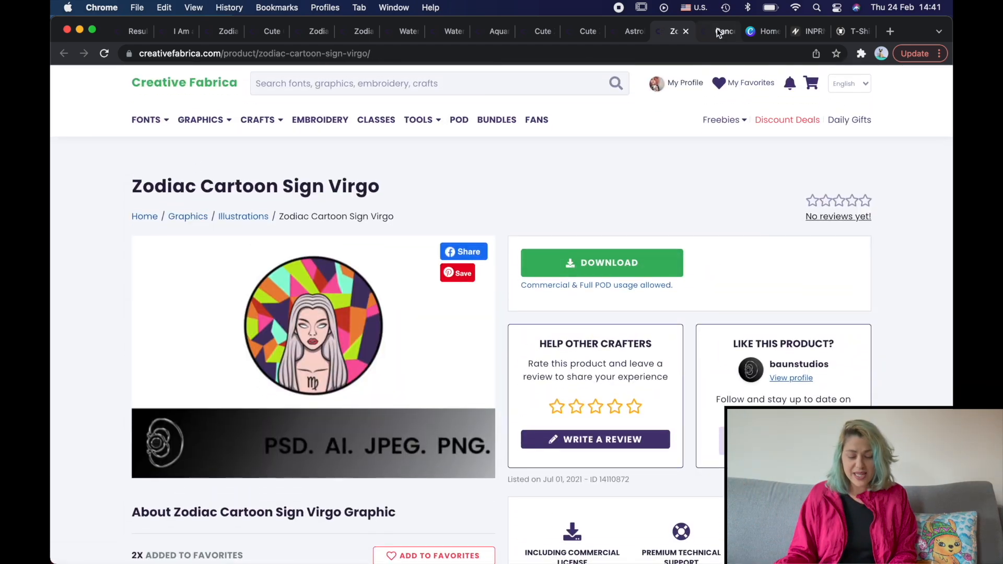
pyautogui.click(719, 32)
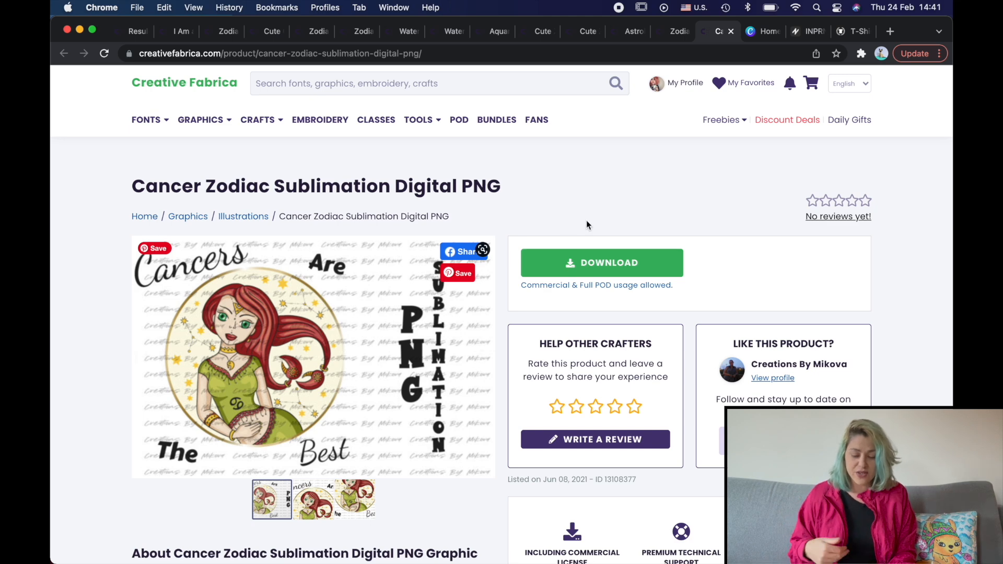
# Switch to Canva and create a new 14 × 18 in T-Shirt design.
pyautogui.click(752, 31)
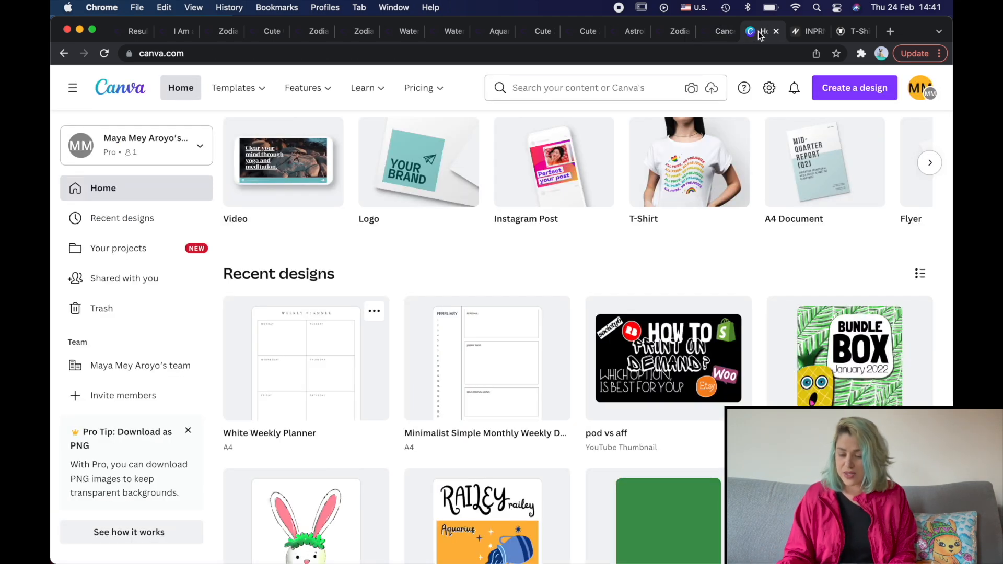
pyautogui.click(838, 93)
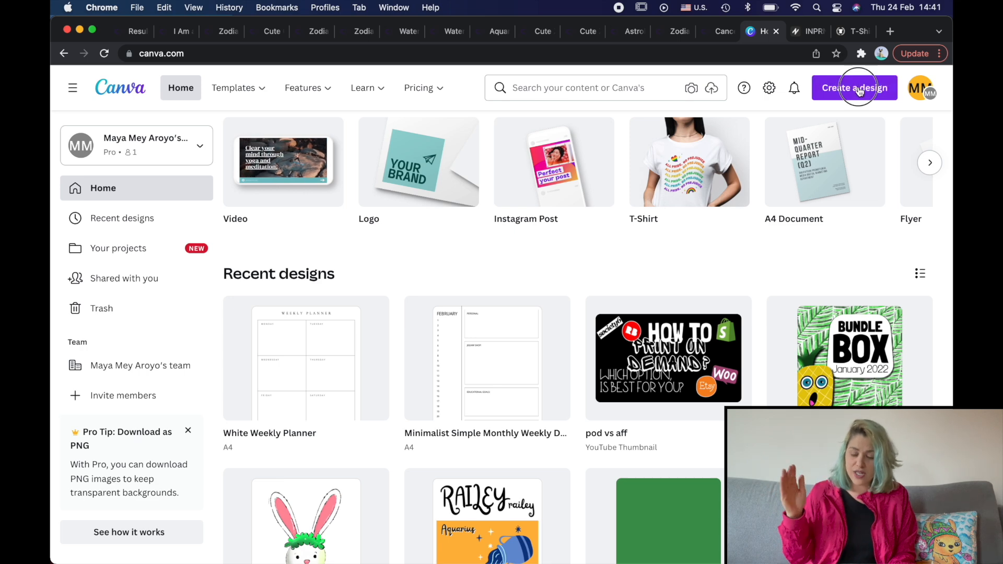
pyautogui.click(721, 241)
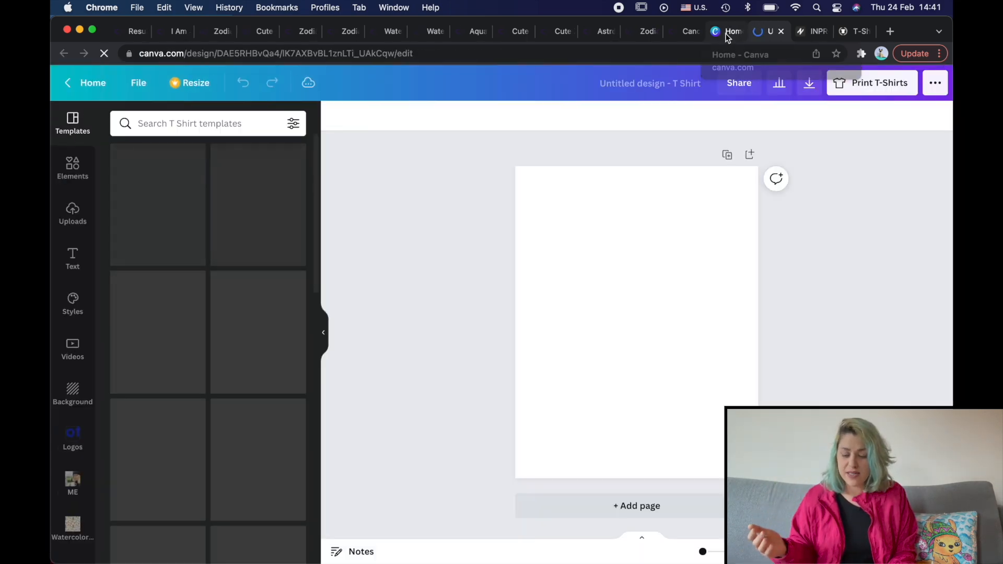
# Create another blank Canva design in the recent custom size 5000 × 5000 px and return to the Canva home page.
pyautogui.click(725, 33)
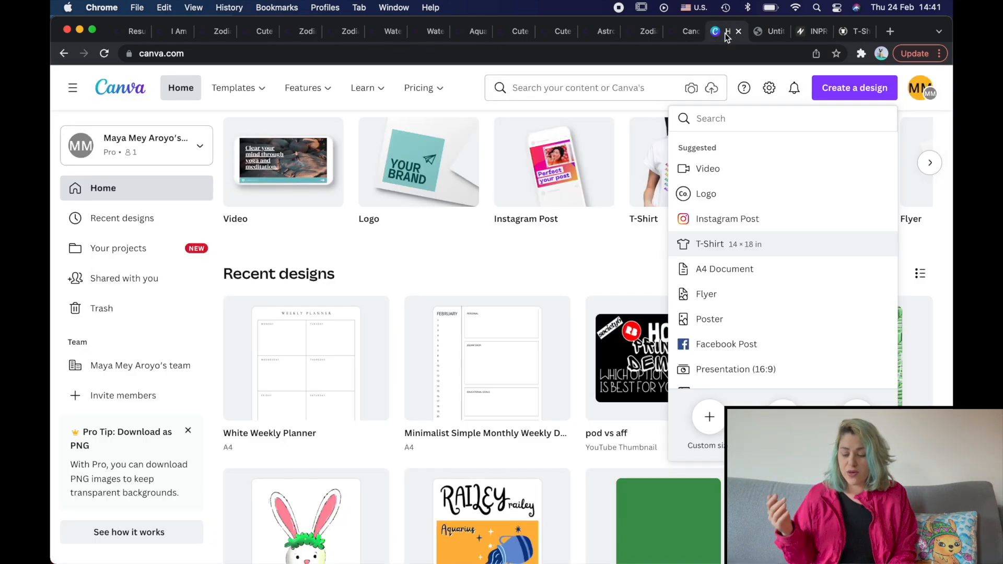
pyautogui.click(708, 413)
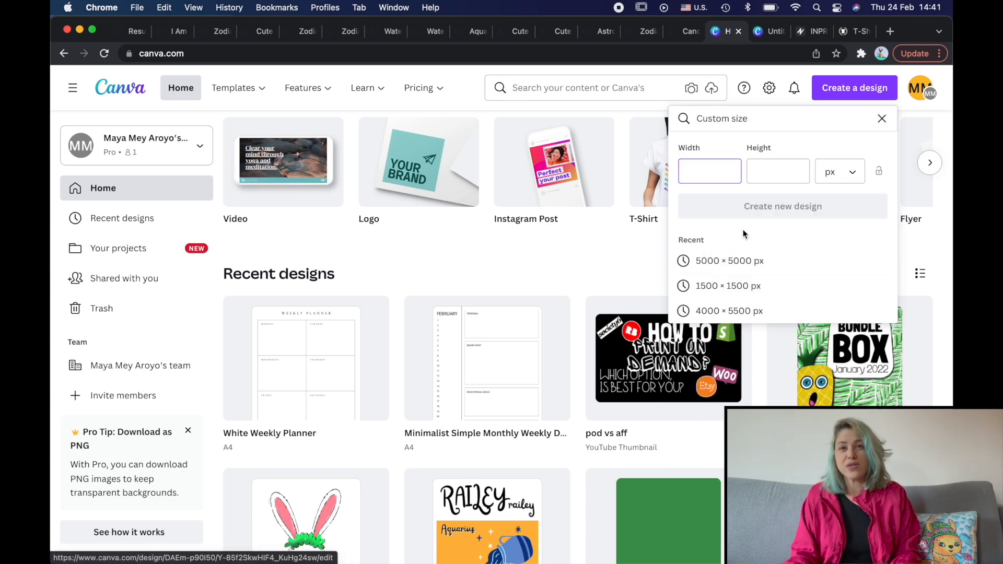
pyautogui.click(731, 261)
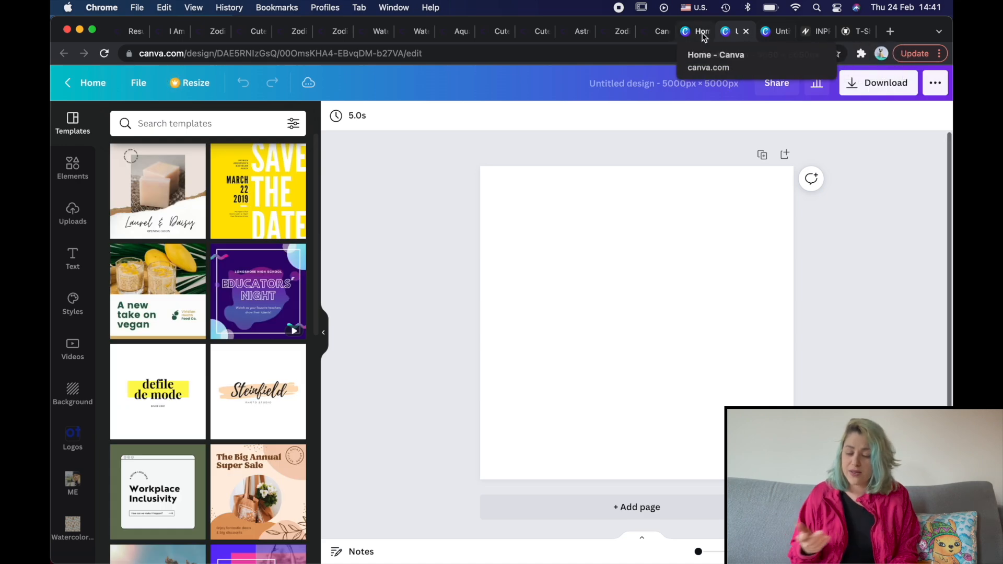
pyautogui.click(698, 31)
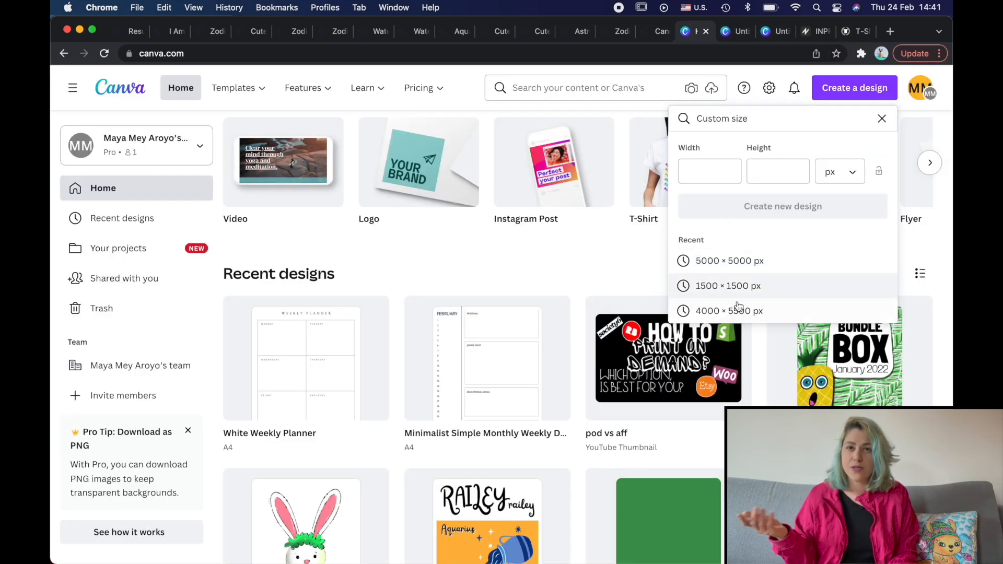
# Add the uploaded round red-haired Cancer woman graphic to the T-shirt design and compare it with its Creative Fabrica product page.
pyautogui.click(780, 32)
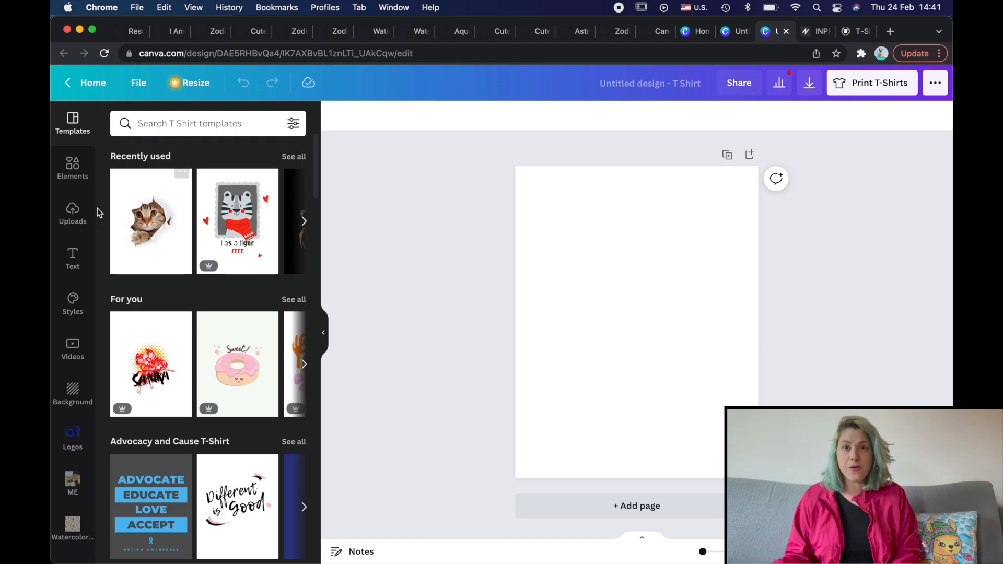
pyautogui.click(73, 213)
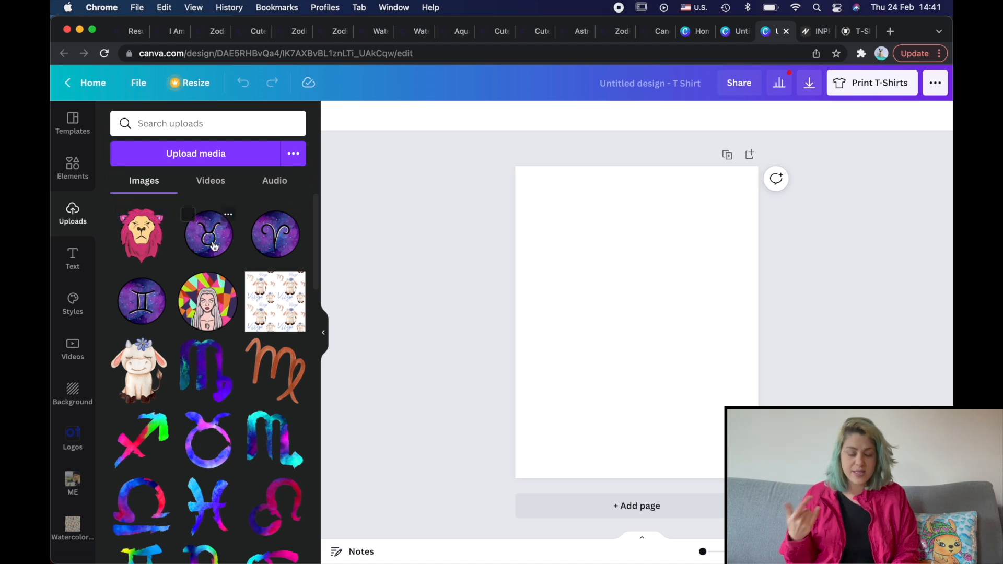
pyautogui.scroll(-20, 213, 245)
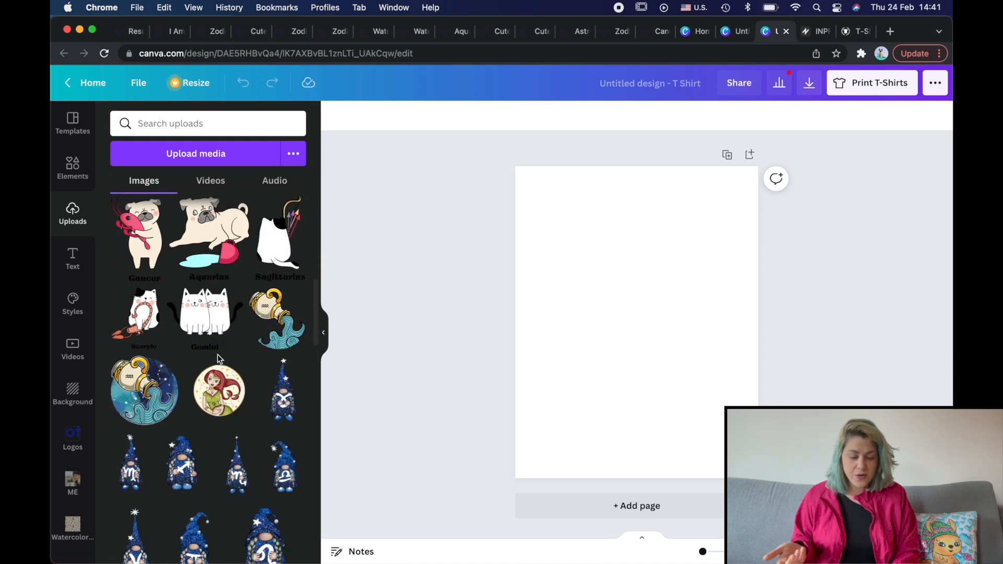
pyautogui.scroll(-1, 218, 360)
pyautogui.scroll(4, 235, 418)
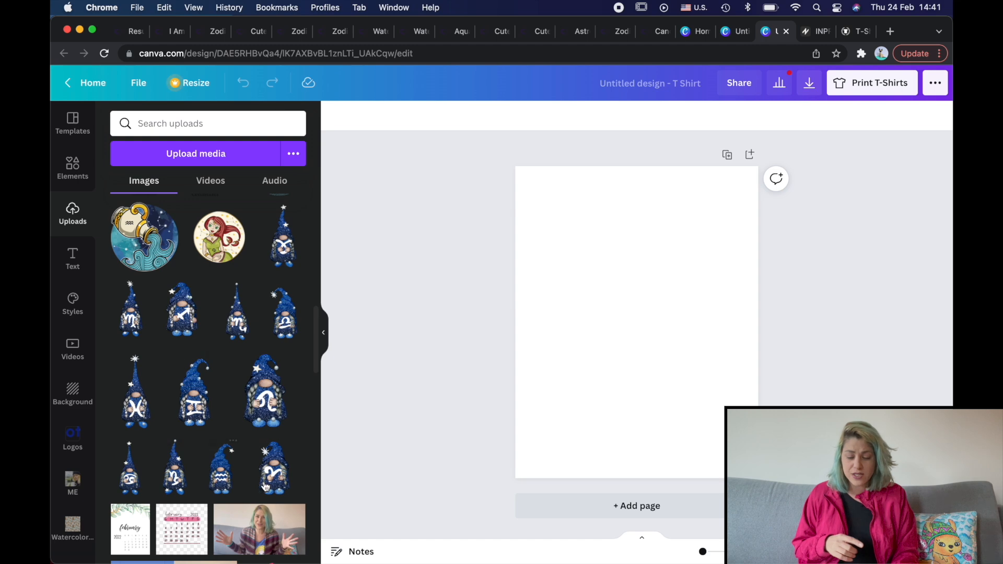
pyautogui.scroll(3, 235, 428)
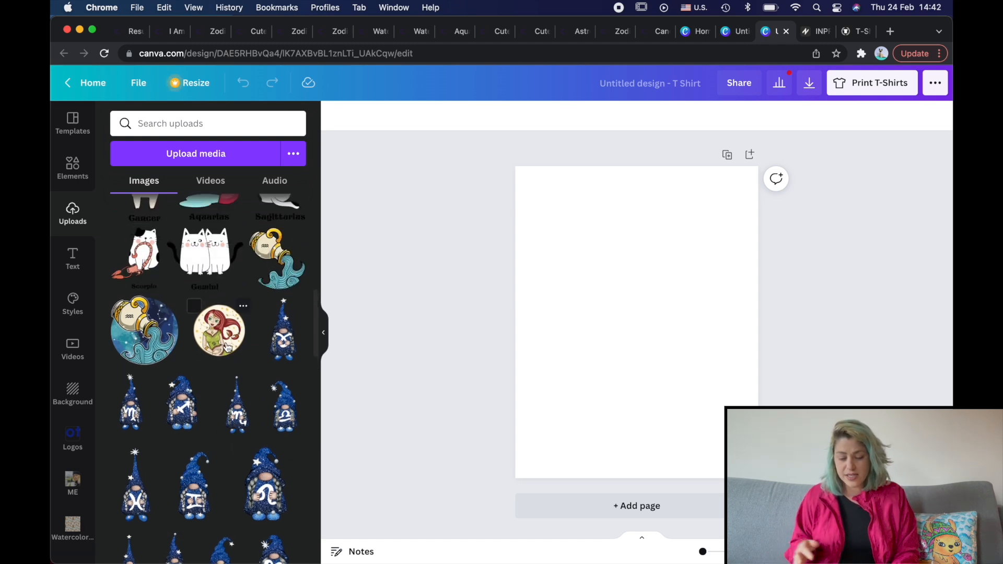
pyautogui.click(225, 336)
pyautogui.click(657, 32)
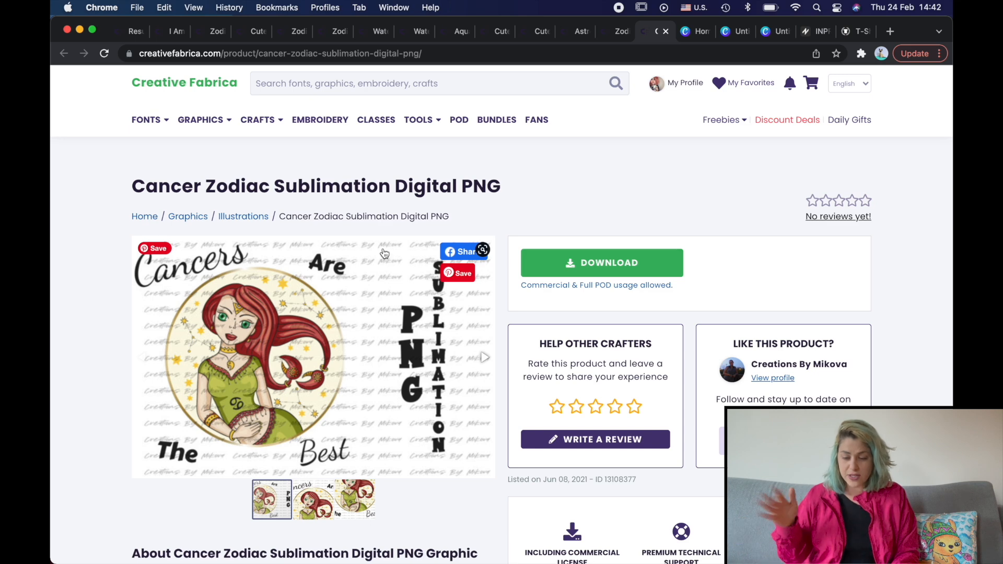
pyautogui.click(769, 31)
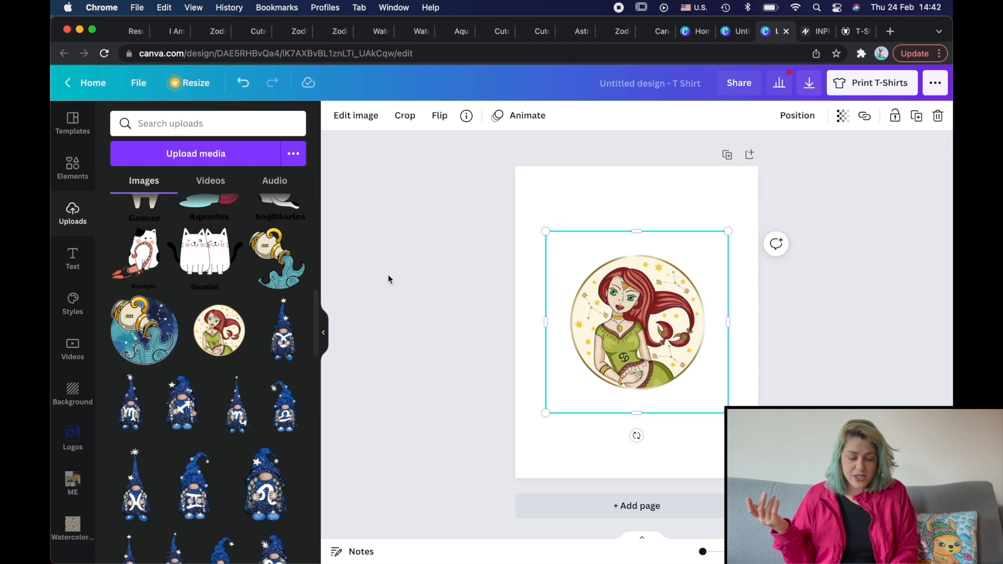
# Add a second page with the uploaded Gemini cats image and crop off its "Gemini" lettering.
pyautogui.scroll(3, 227, 436)
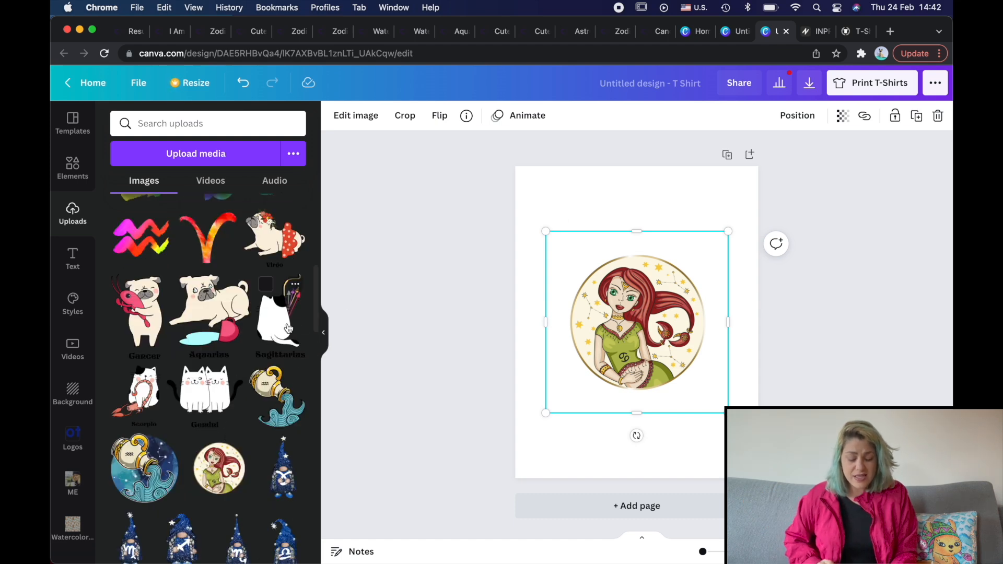
pyautogui.click(541, 499)
pyautogui.moveTo(212, 415); pyautogui.dragTo(646, 388)
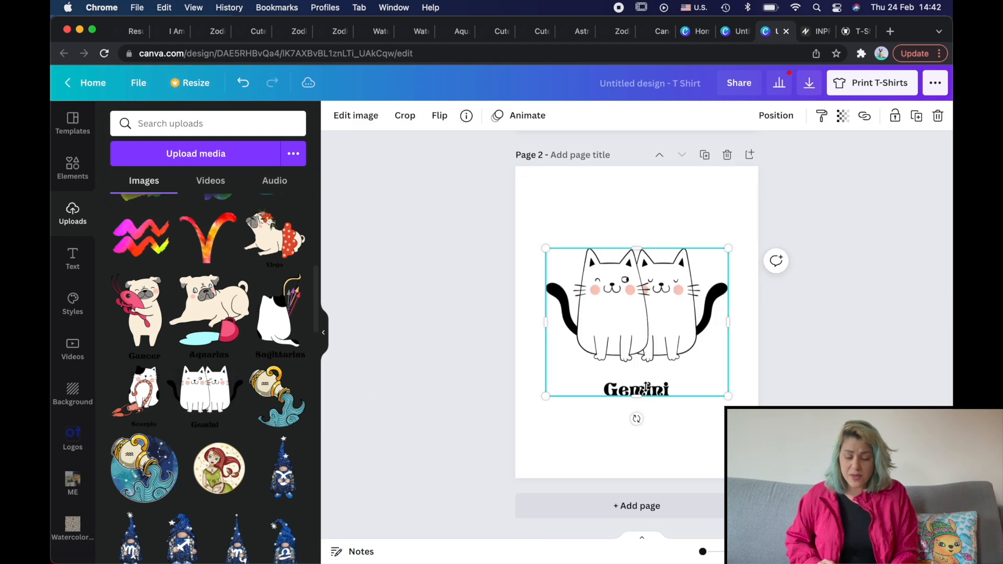
pyautogui.moveTo(636, 395); pyautogui.dragTo(638, 370)
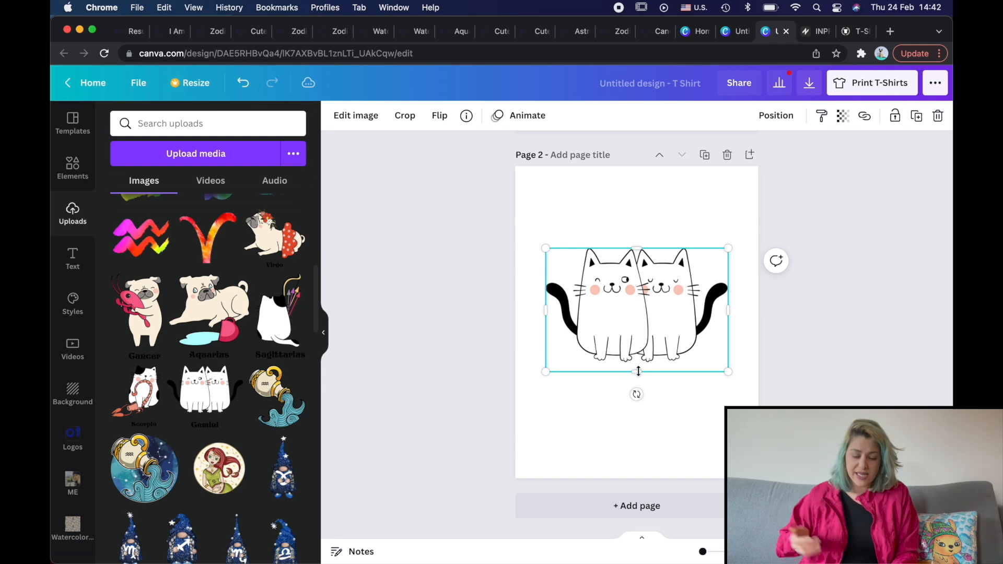
# Add a third page with the uploaded Aquarius pug, scaled down and placed in the page's upper right area.
pyautogui.click(594, 501)
pyautogui.scroll(2, 263, 332)
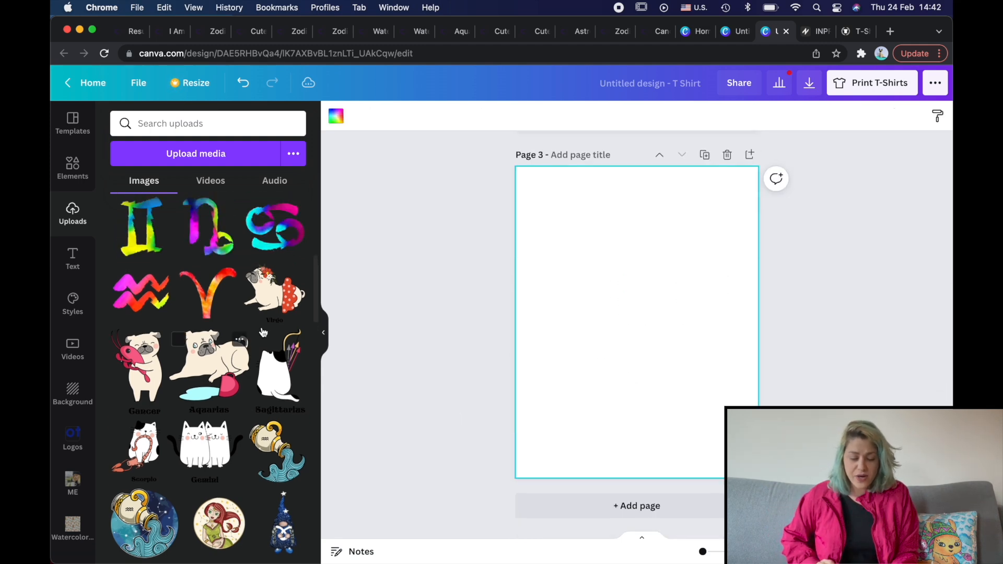
pyautogui.click(218, 367)
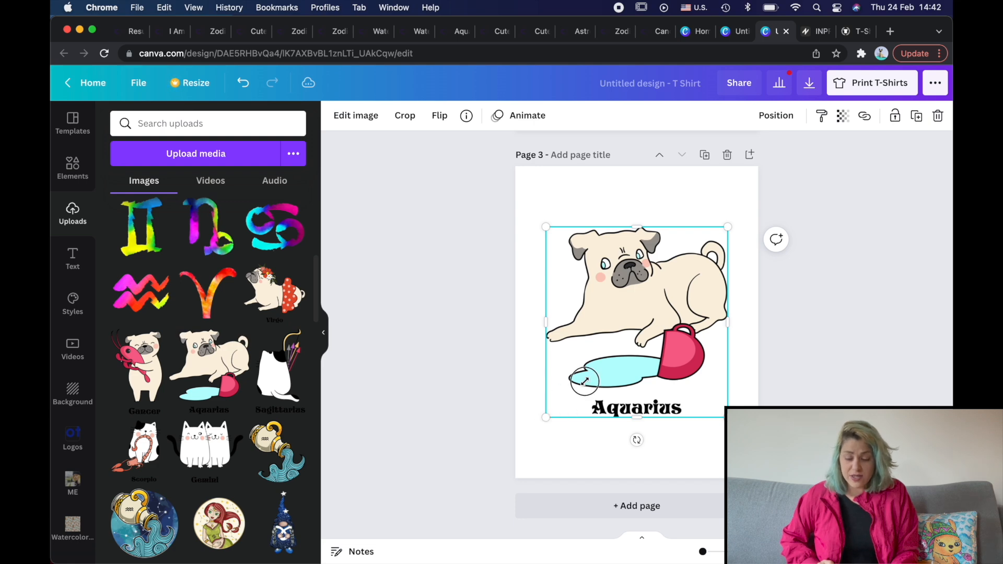
pyautogui.moveTo(546, 417); pyautogui.dragTo(615, 347)
pyautogui.moveTo(691, 268); pyautogui.dragTo(697, 245)
# Add the uploaded Cancer pug to page 3, shrink it and place it in the page's lower left area.
pyautogui.click(148, 358)
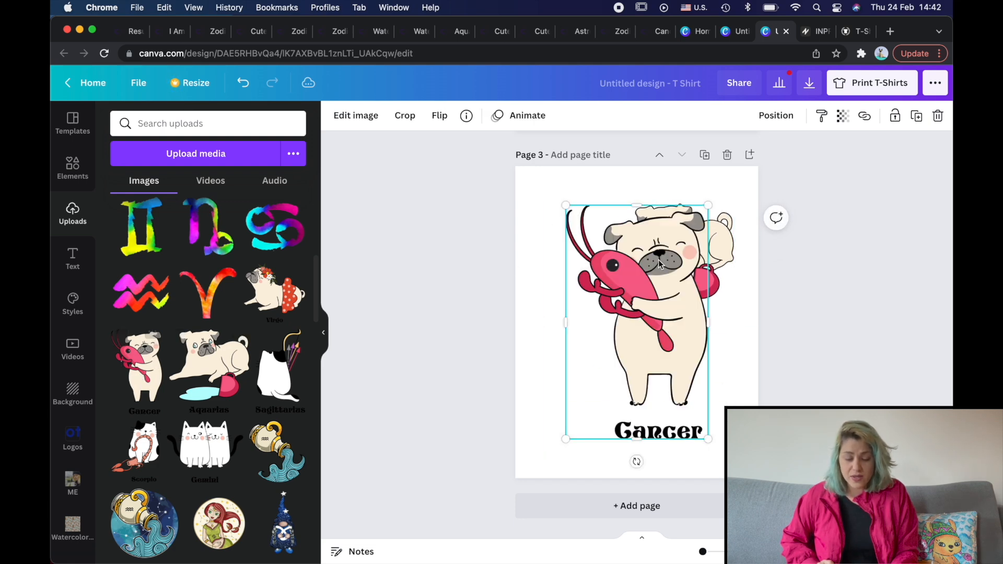
pyautogui.moveTo(711, 209); pyautogui.dragTo(650, 308)
pyautogui.moveTo(623, 378); pyautogui.dragTo(596, 387)
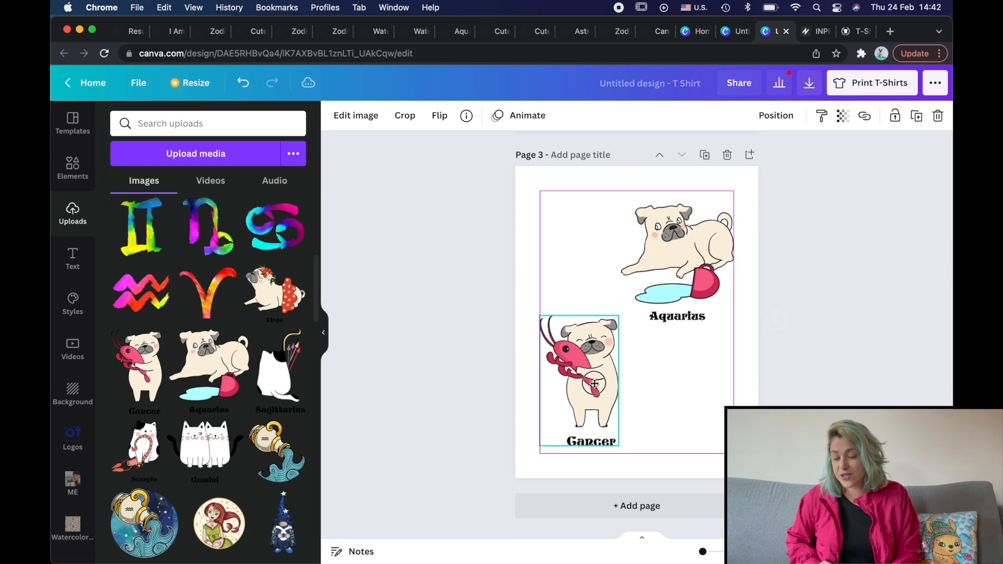
pyautogui.click(675, 372)
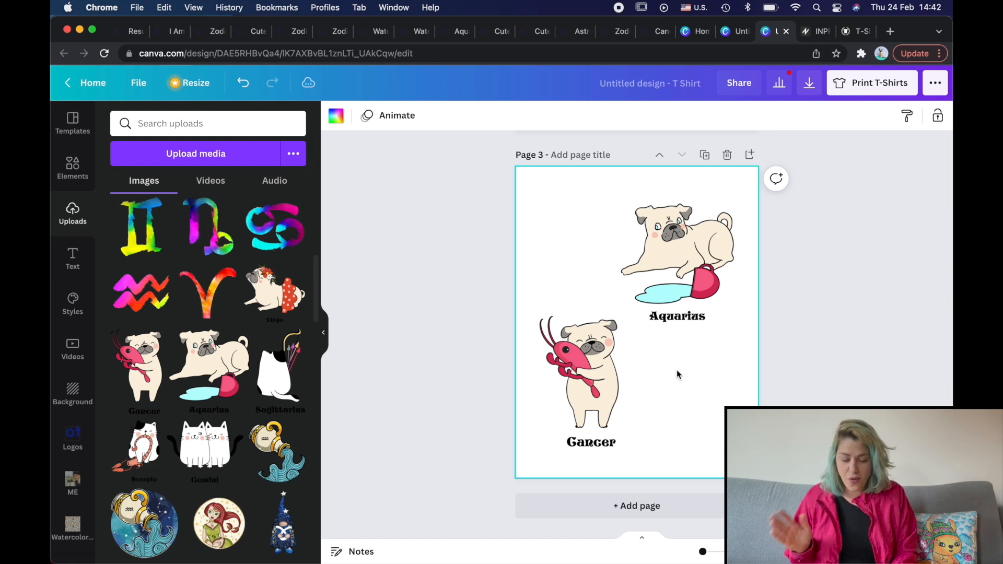
# Add a fourth page with the uploaded Virgo pug and crop off its "Virgo" lettering.
pyautogui.click(596, 507)
pyautogui.scroll(2, 227, 373)
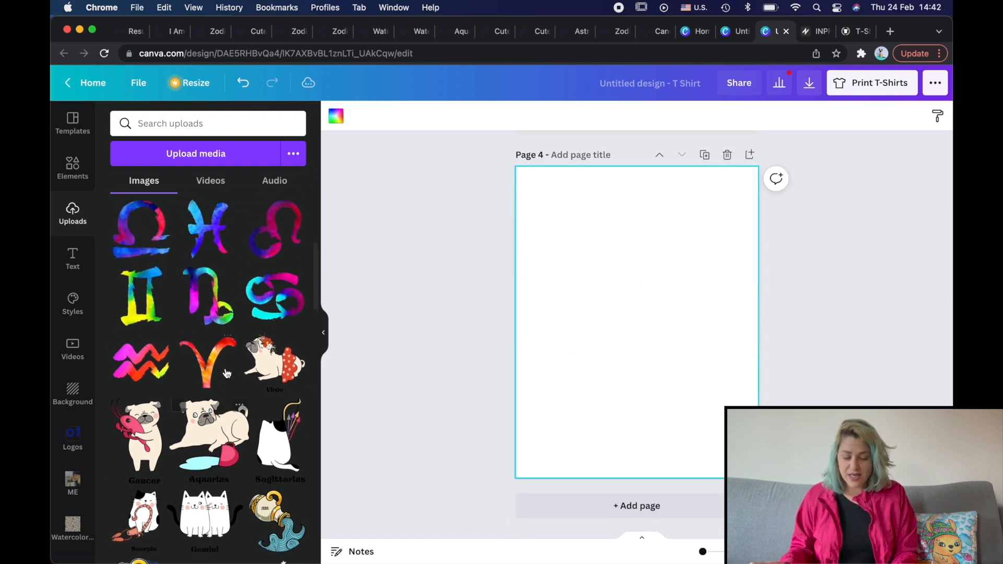
pyautogui.click(273, 368)
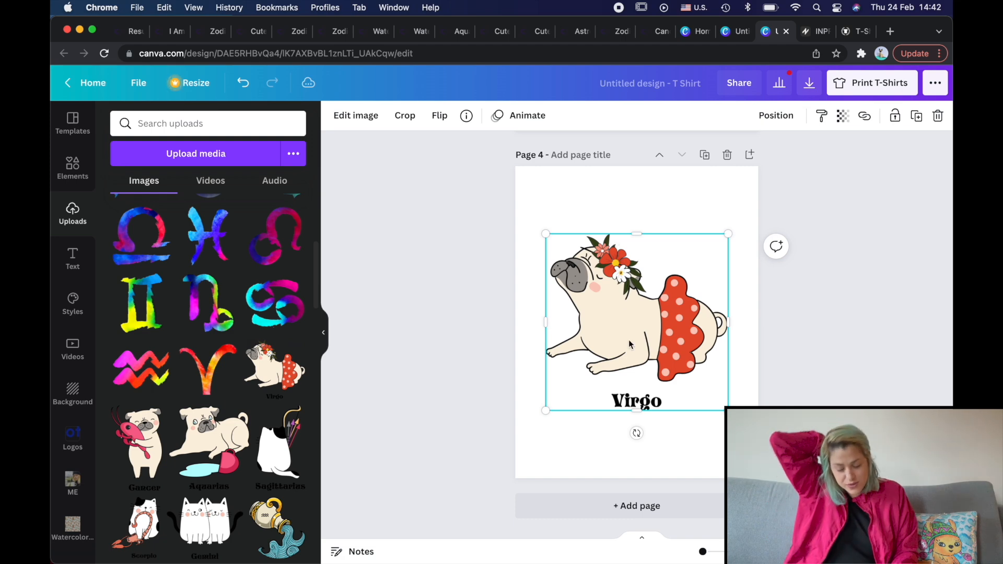
pyautogui.moveTo(635, 411); pyautogui.dragTo(634, 387)
pyautogui.click(635, 435)
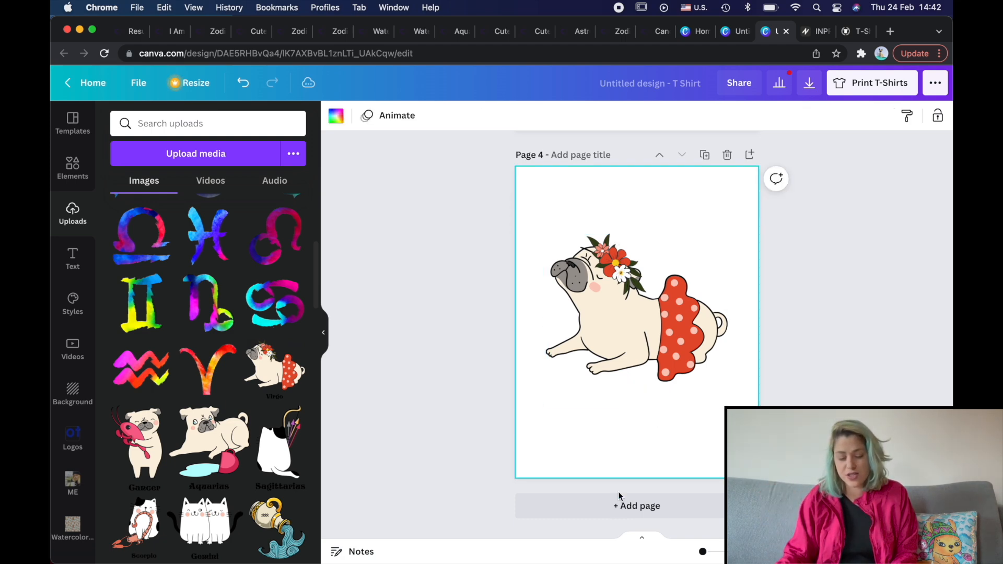
# Add a fifth page, try the uploaded Virgo calf pattern on it, and delete the pattern.
pyautogui.click(615, 506)
pyautogui.scroll(1, 151, 369)
pyautogui.scroll(3, 183, 363)
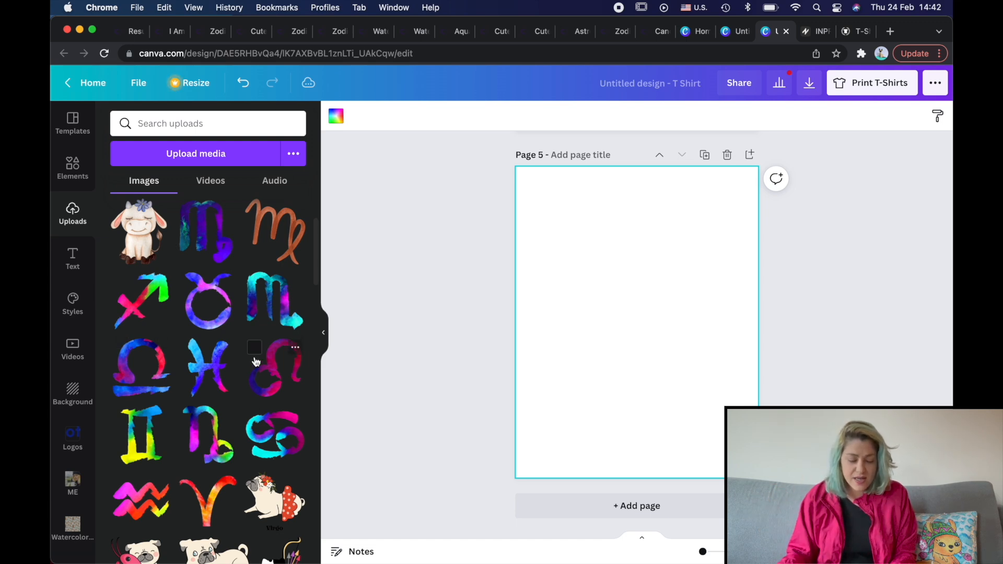
pyautogui.scroll(3, 255, 361)
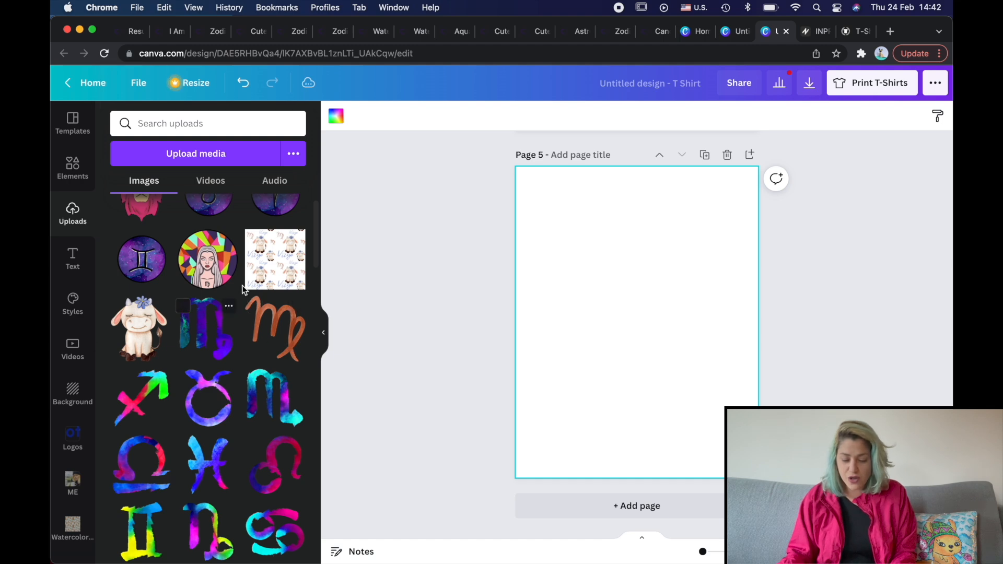
pyautogui.click(268, 262)
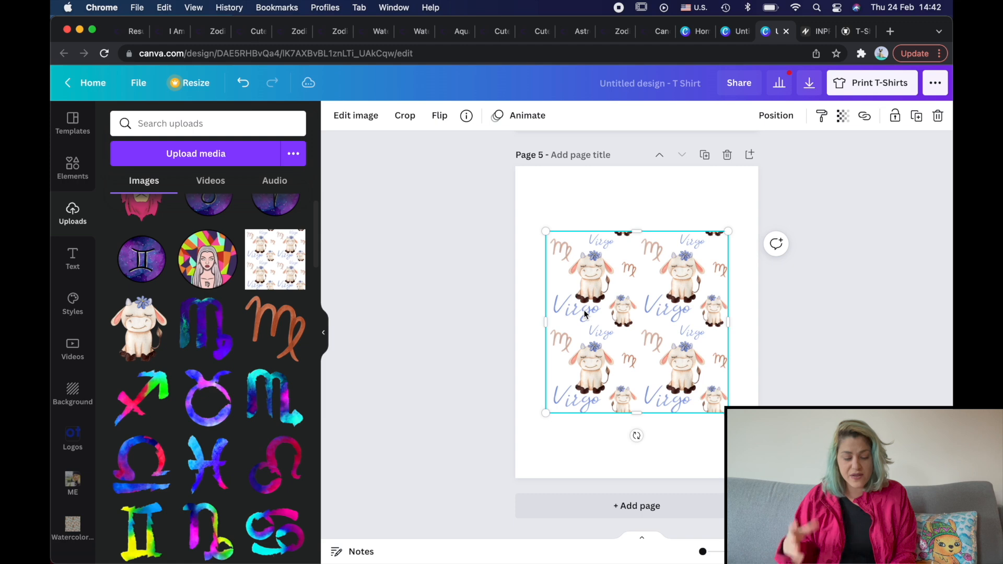
pyautogui.press('Delete')
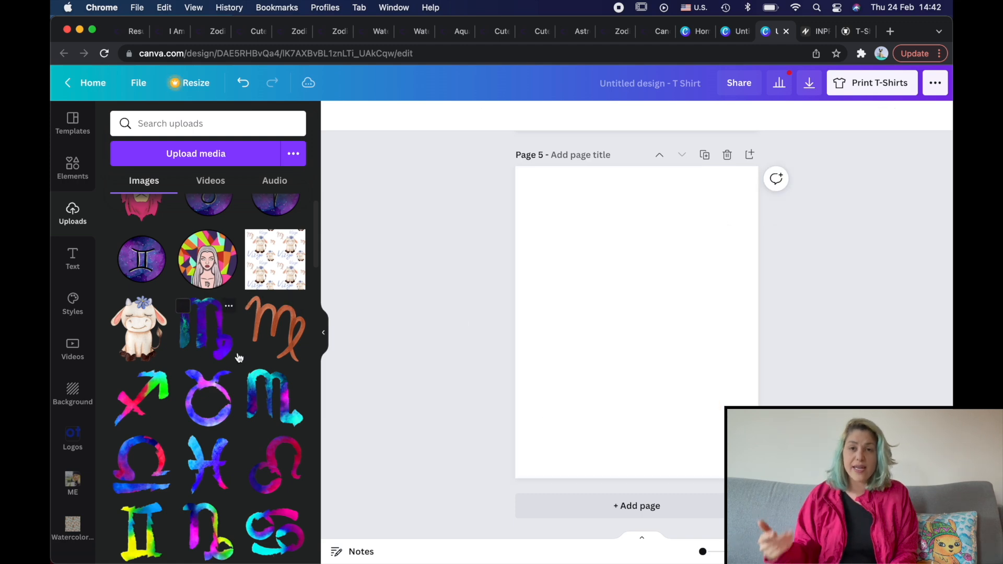
pyautogui.scroll(2, 240, 348)
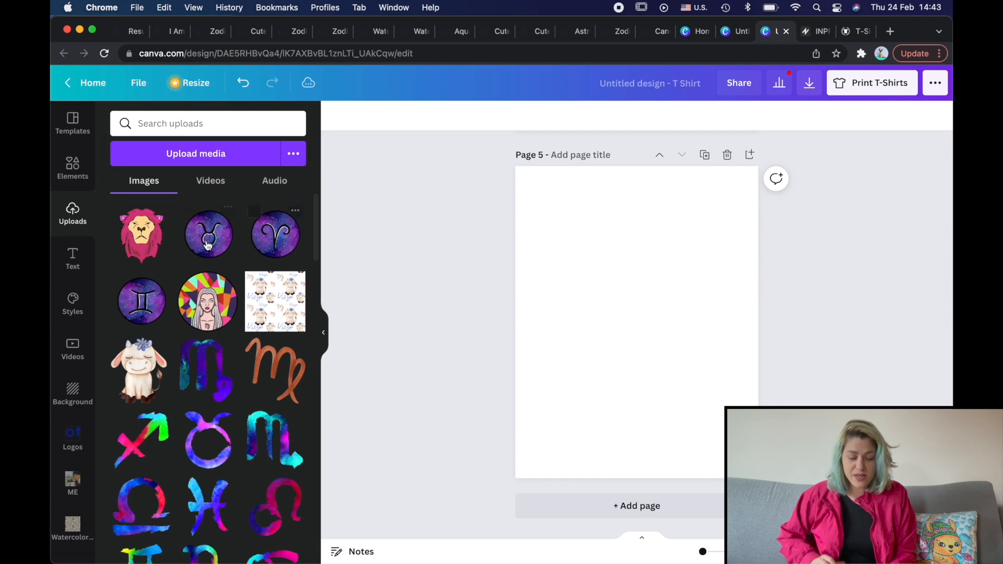
# Search the web for "zodiac sign meaning" in a new browser tab.
pyautogui.click(892, 32)
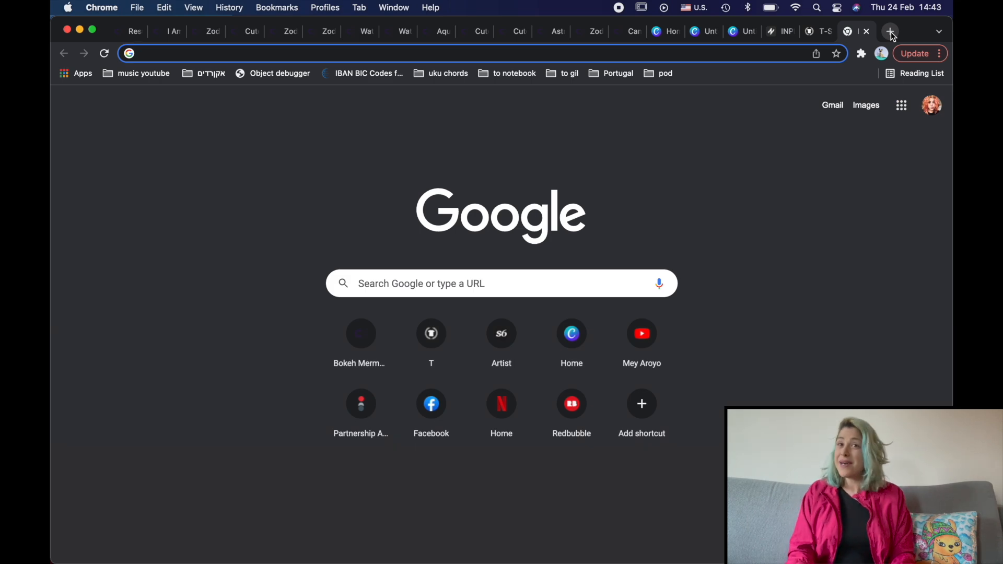
pyautogui.write('zodiac s')
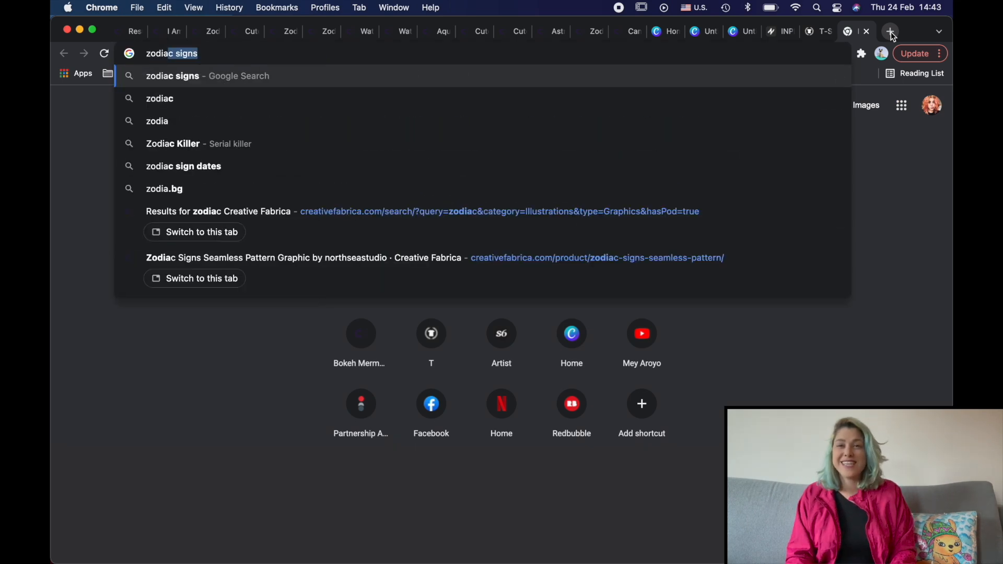
pyautogui.write('ign m')
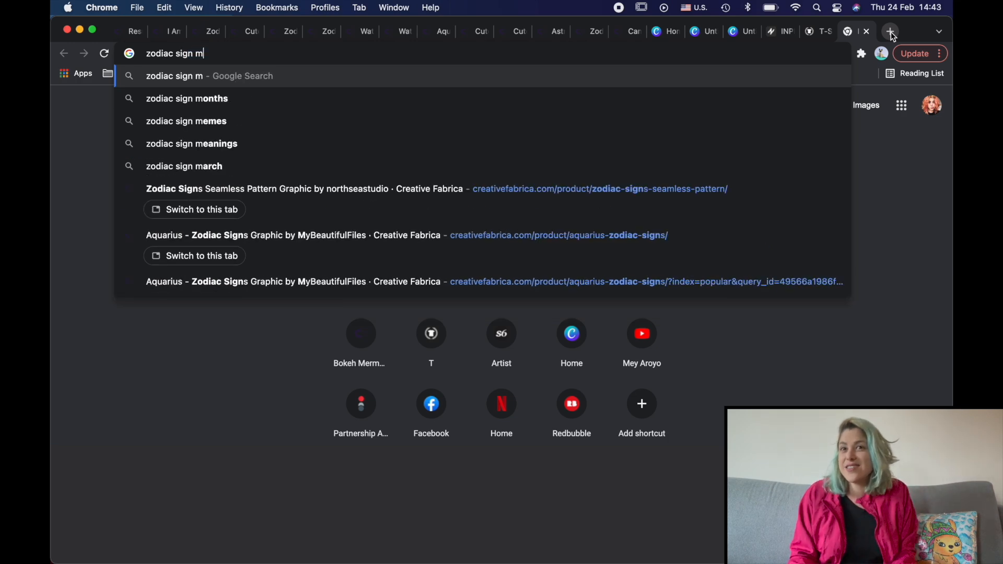
pyautogui.write('ea')
pyautogui.press('Down')
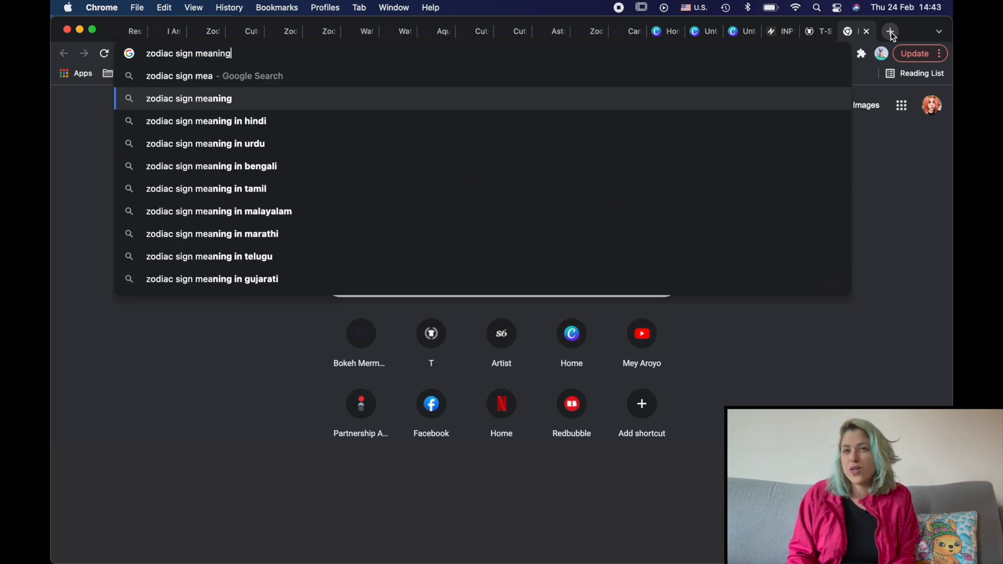
pyautogui.press('Return')
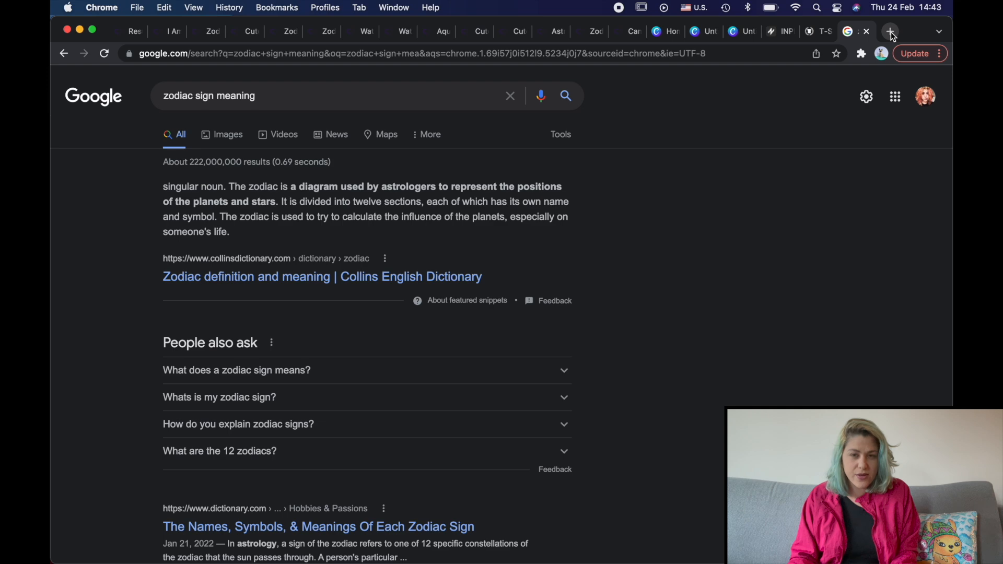
# Open the Dictionary.com article on what each zodiac sign means and look through its introduction to the signs.
pyautogui.scroll(-5, 320, 201)
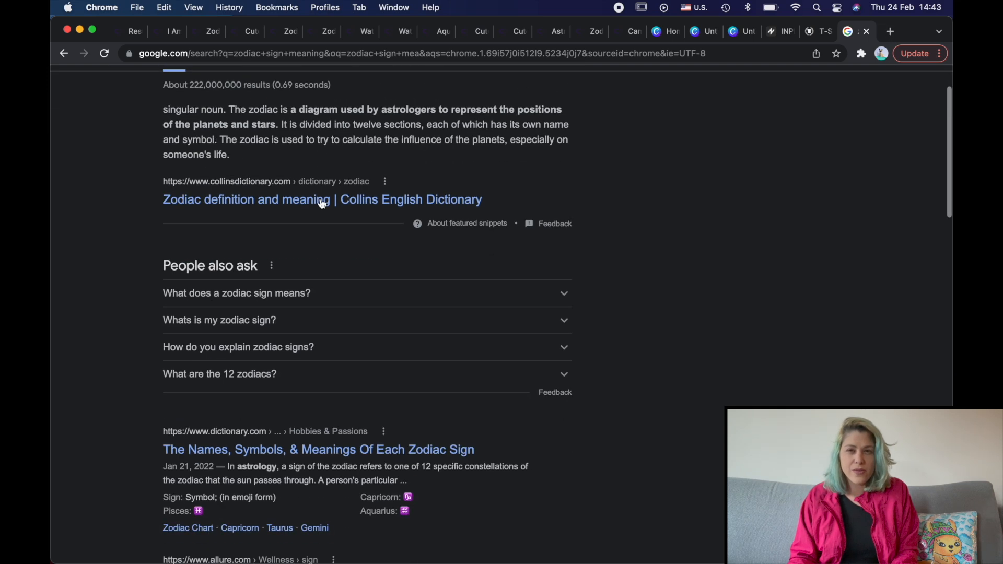
pyautogui.click(331, 272)
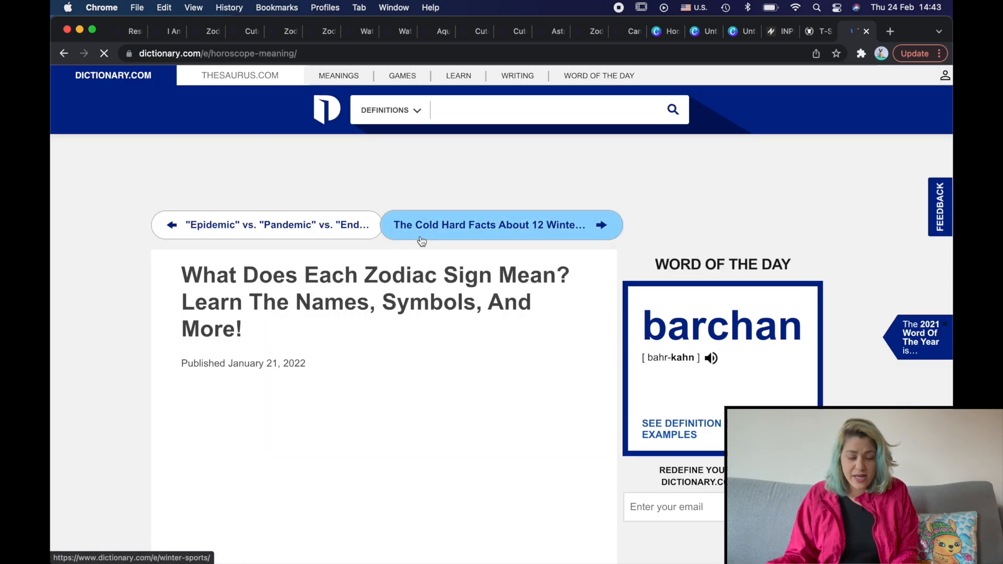
pyautogui.scroll(-1, 420, 236)
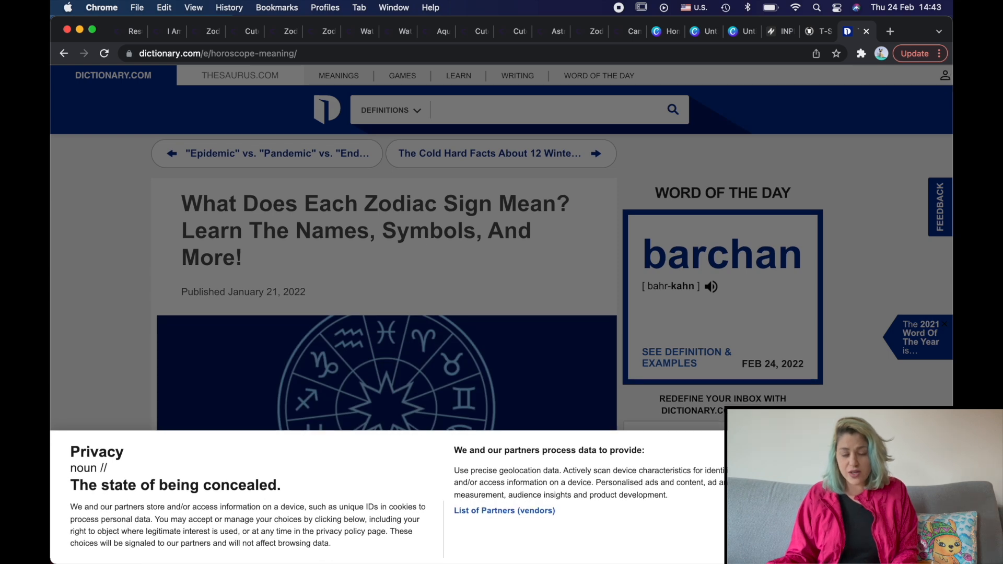
pyautogui.scroll(-5, 401, 261)
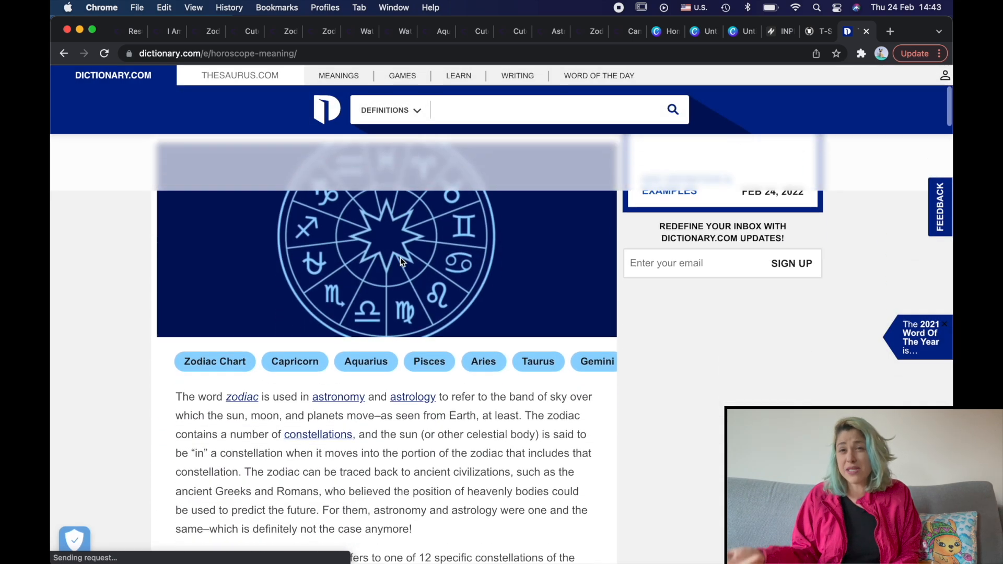
pyautogui.scroll(-15, 303, 301)
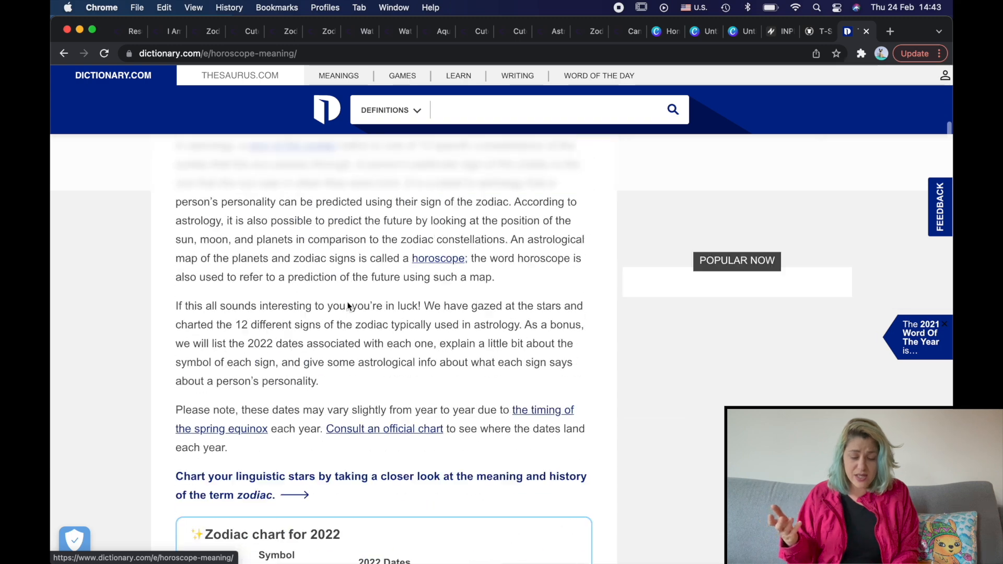
pyautogui.scroll(5, 348, 306)
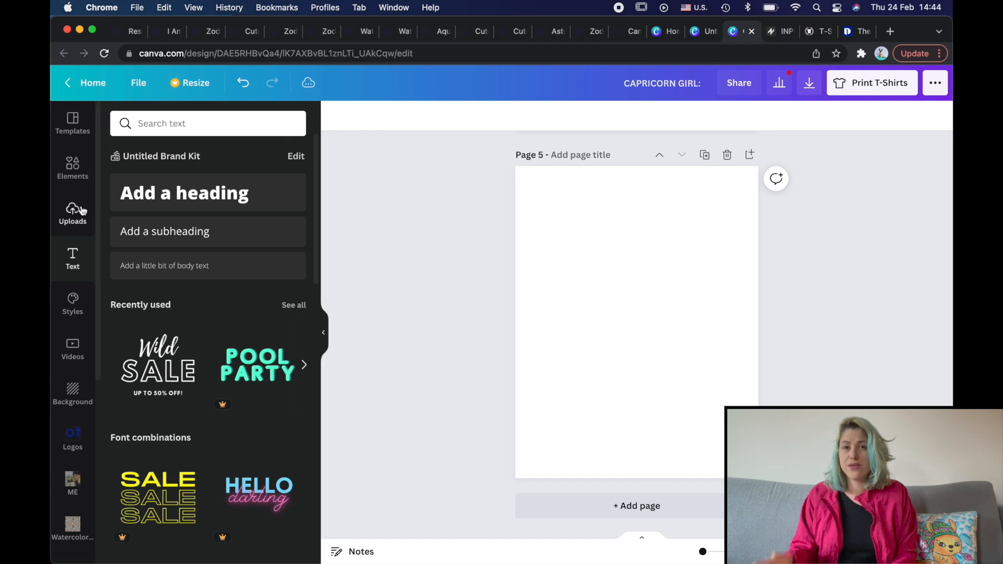
# Return to the Canva design, try the uploaded pink lion on page 5, and delete it.
pyautogui.click(75, 210)
pyautogui.click(157, 246)
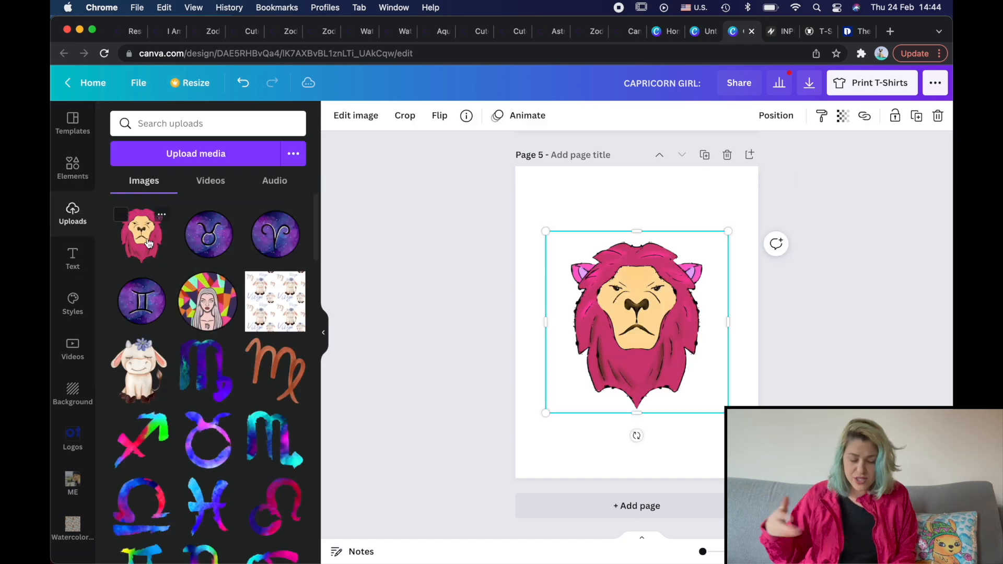
pyautogui.click(624, 200)
pyautogui.click(649, 318)
pyautogui.moveTo(649, 317); pyautogui.dragTo(649, 280)
pyautogui.press('BackSpace')
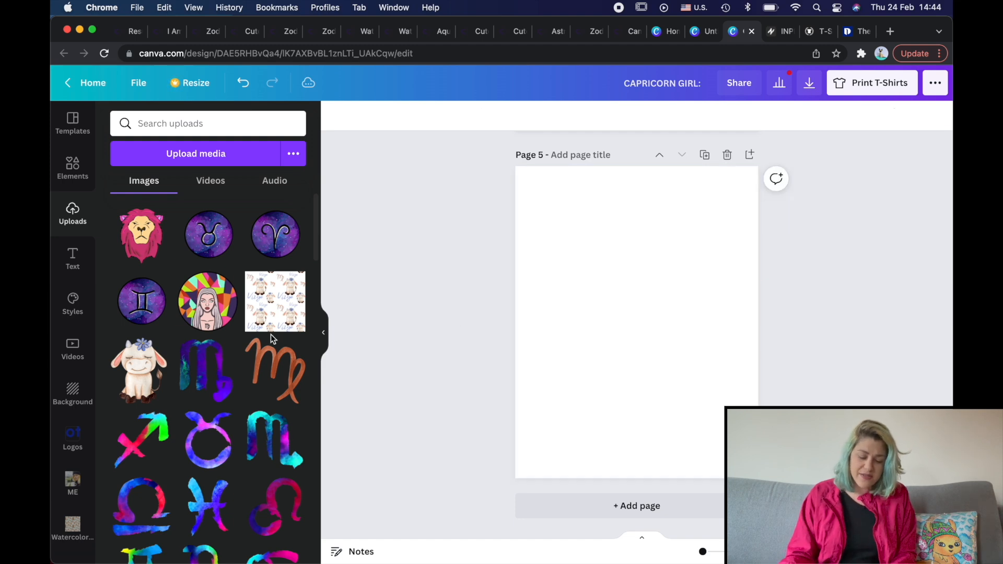
# Find the uploaded Aquarius water jug illustration without a background circle and add it to page 5.
pyautogui.scroll(-5, 199, 326)
pyautogui.scroll(-7, 199, 326)
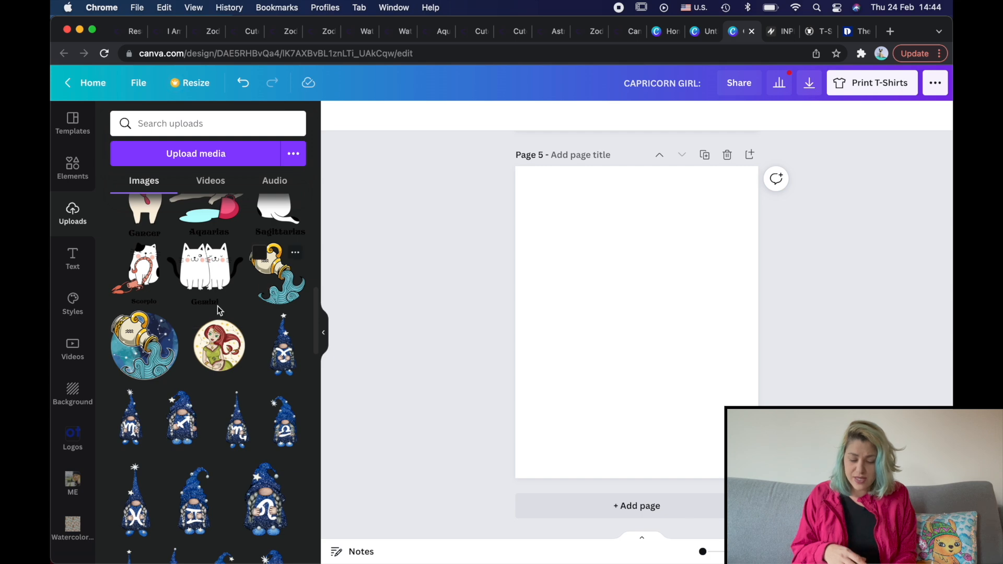
pyautogui.click(286, 281)
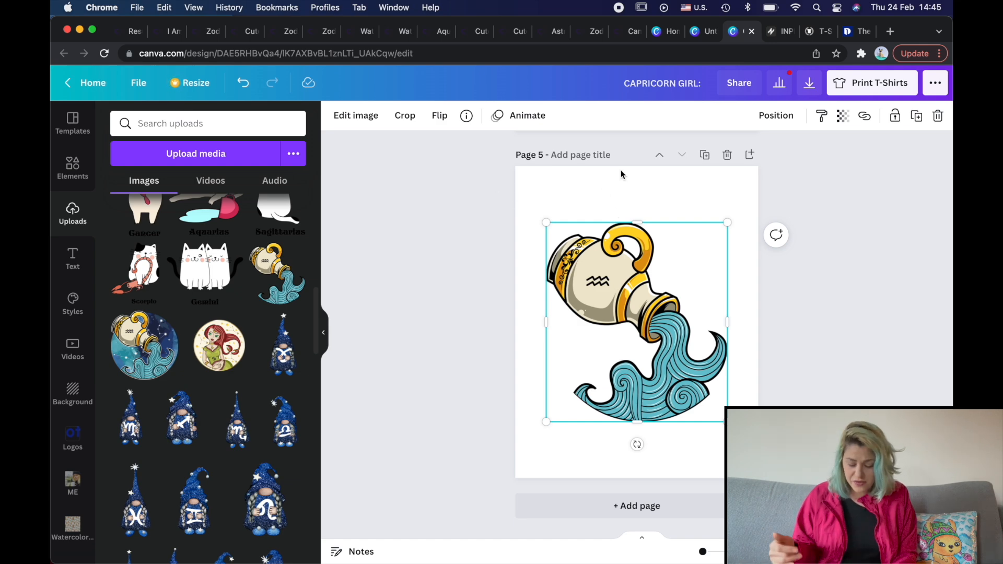
# Add a circle shape, enlarge it to about the jug's height, align it with the jug and place it behind.
pyautogui.press('c')
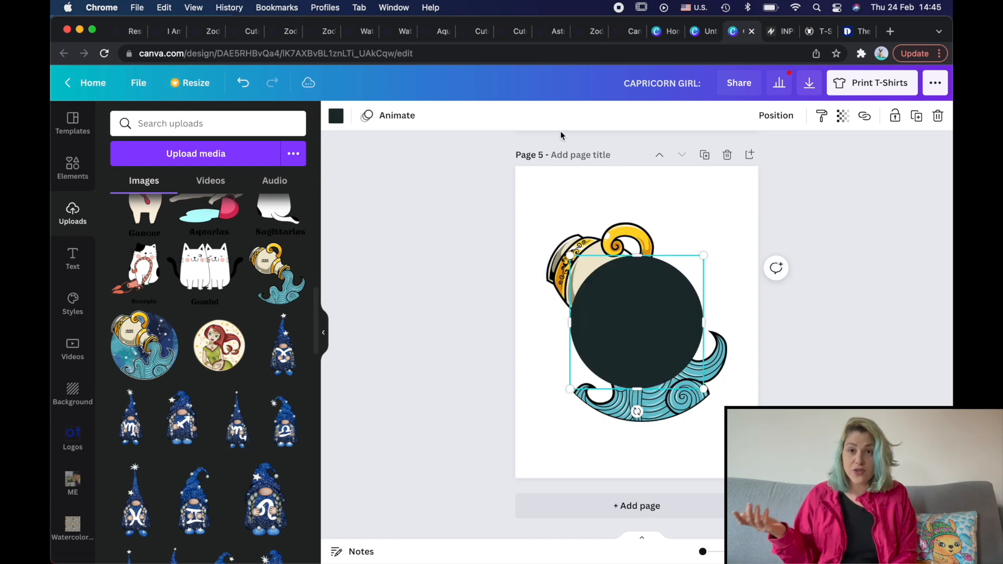
pyautogui.moveTo(570, 255); pyautogui.dragTo(500, 194)
pyautogui.moveTo(616, 262); pyautogui.dragTo(656, 295)
pyautogui.click(757, 118)
pyautogui.click(736, 155)
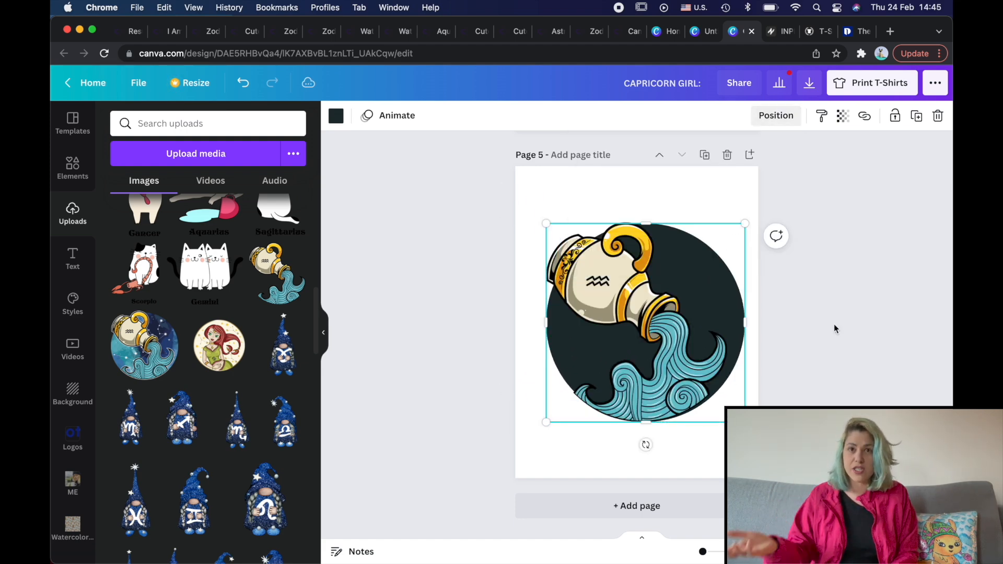
# Nudge the Aquarius jug slightly to the right and shrink the circle behind it to about 11.1 by 11.1.
pyautogui.moveTo(689, 354); pyautogui.dragTo(695, 355)
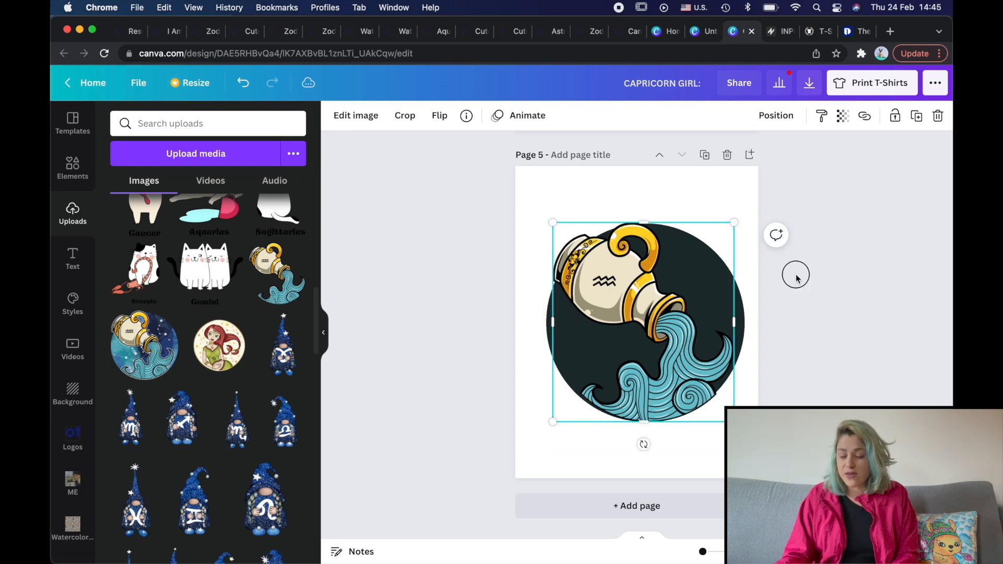
pyautogui.click(606, 338)
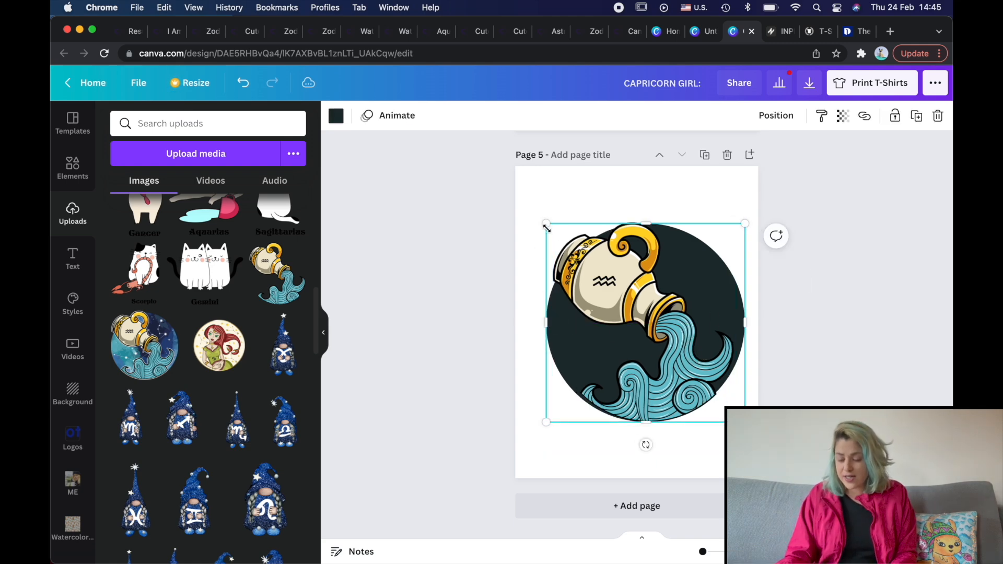
pyautogui.moveTo(547, 225); pyautogui.dragTo(553, 230)
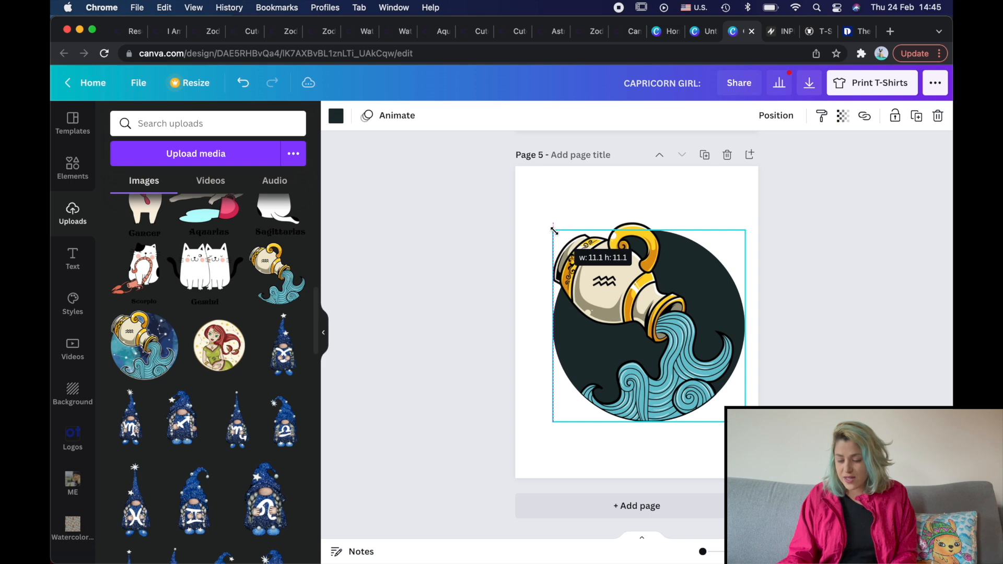
pyautogui.click(646, 341)
pyautogui.click(811, 338)
pyautogui.click(663, 353)
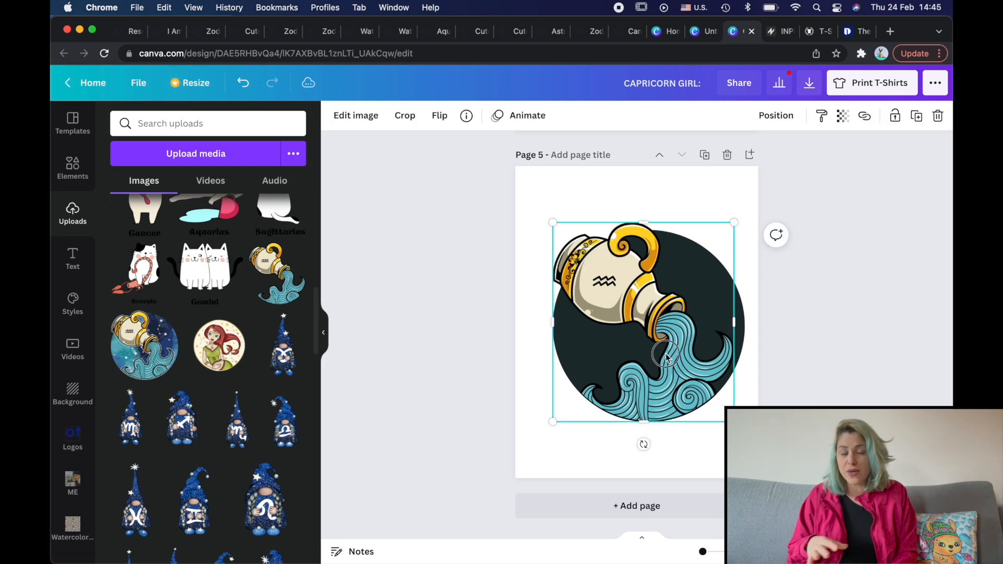
pyautogui.click(769, 333)
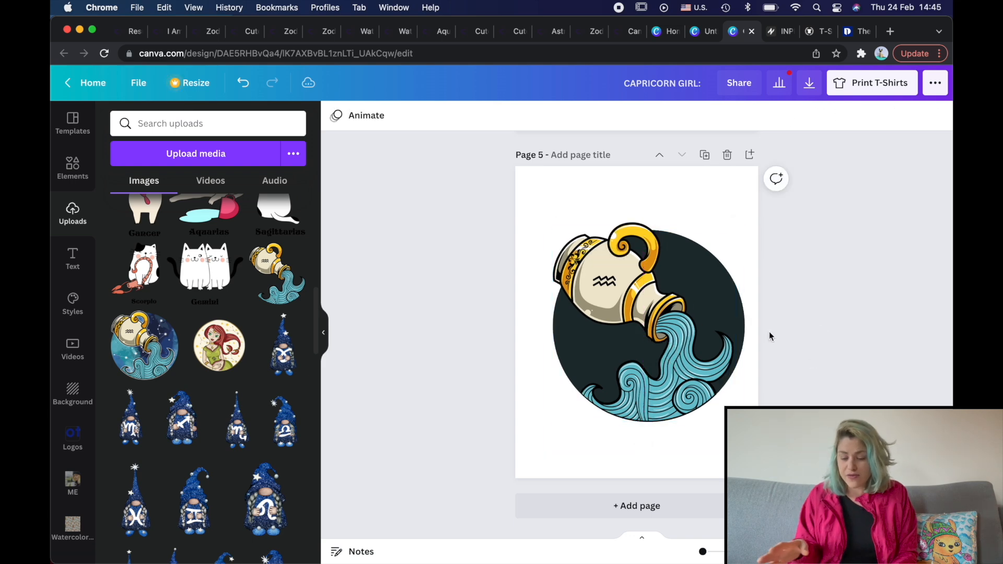
# Try several palette colors on the circle behind the jug, and settle on a custom magenta.
pyautogui.click(739, 295)
pyautogui.click(336, 117)
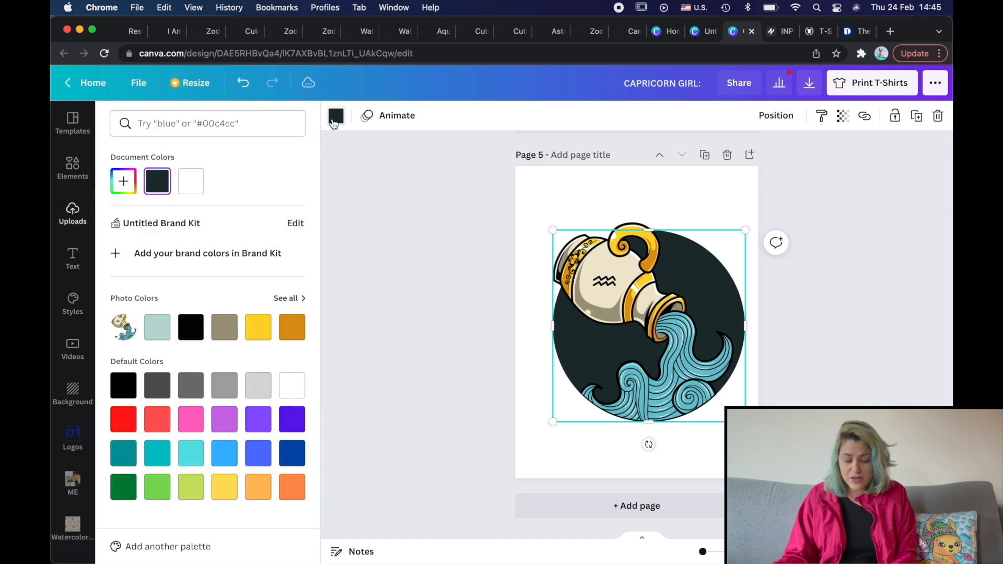
pyautogui.click(224, 328)
pyautogui.click(258, 328)
pyautogui.click(296, 329)
pyautogui.click(261, 424)
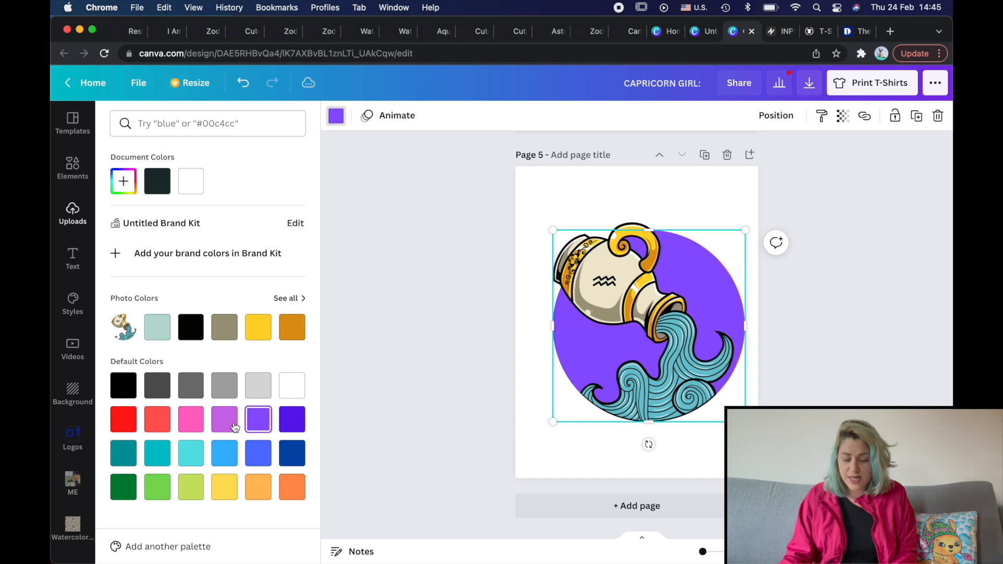
pyautogui.click(236, 426)
pyautogui.click(192, 421)
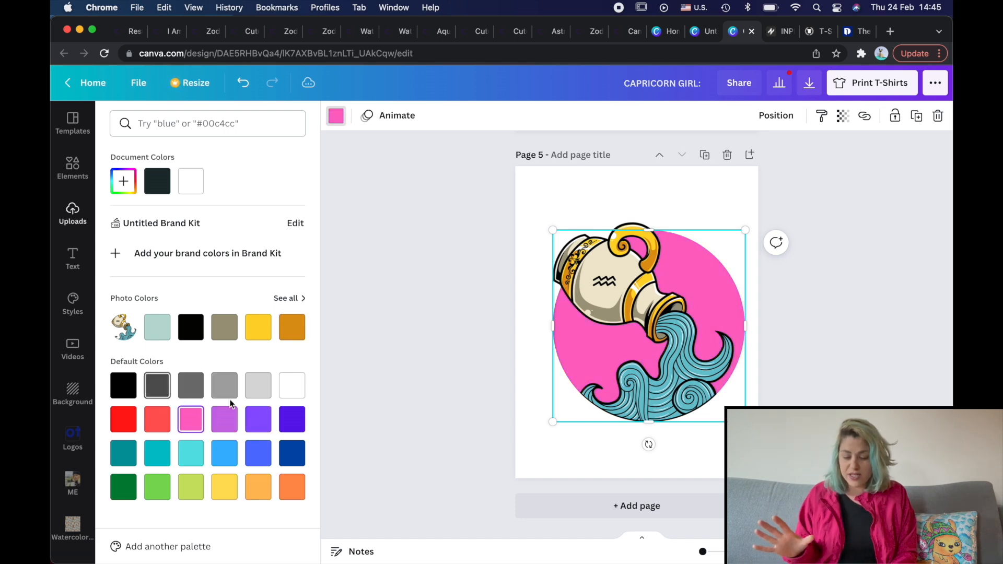
pyautogui.click(124, 181)
pyautogui.moveTo(245, 224); pyautogui.dragTo(305, 218)
pyautogui.click(439, 212)
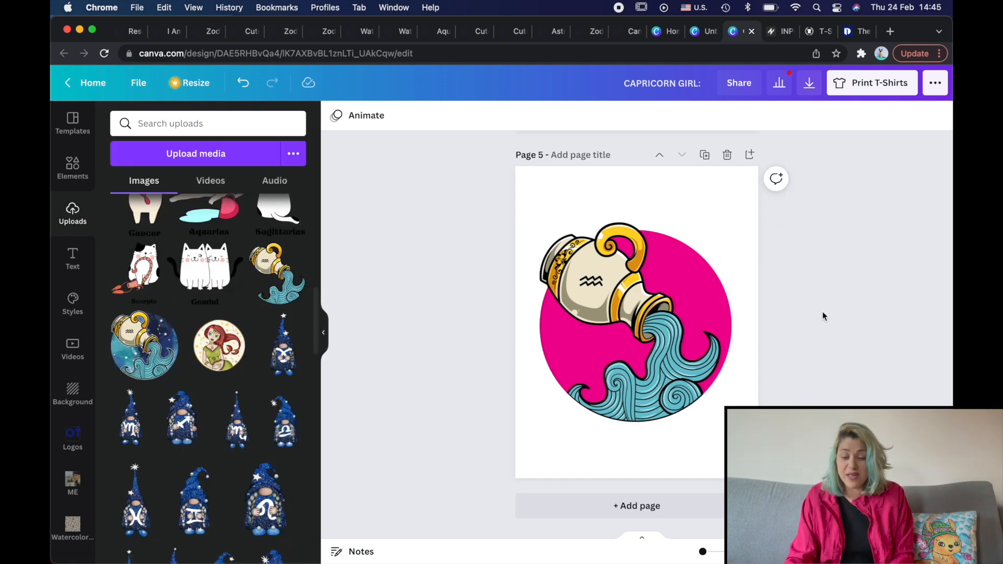
# Try magenta and light pink #FFC6E9 as page 5's background, and settle on a custom pale yellow.
pyautogui.click(596, 196)
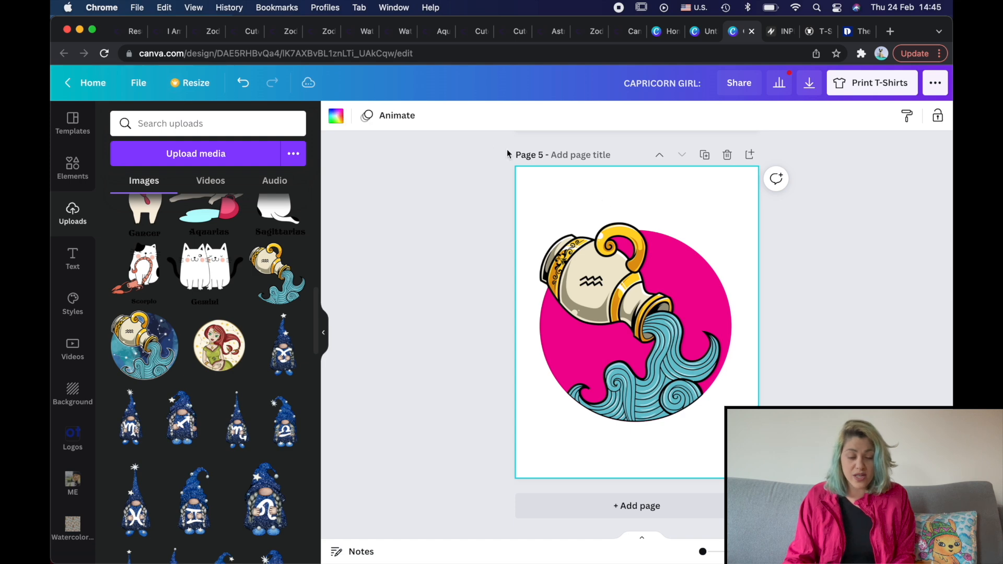
pyautogui.click(336, 118)
pyautogui.click(157, 181)
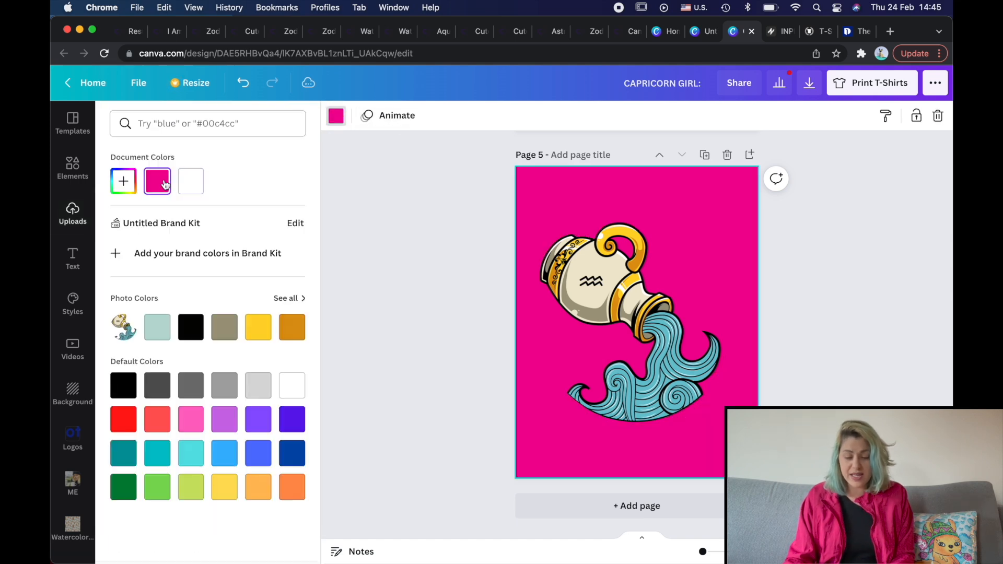
pyautogui.click(123, 181)
pyautogui.click(186, 209)
pyautogui.moveTo(185, 209); pyautogui.dragTo(159, 213)
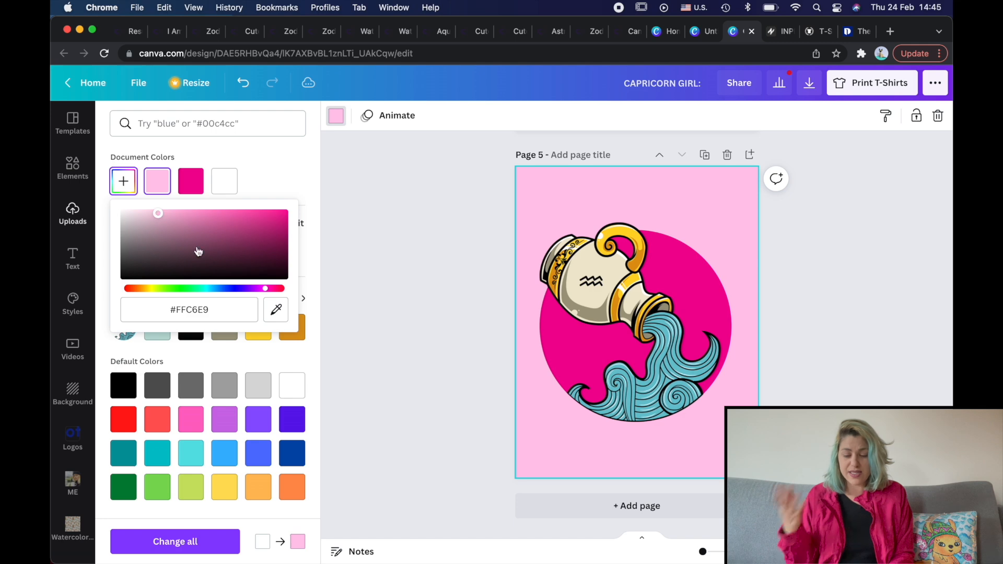
pyautogui.click(150, 290)
pyautogui.moveTo(189, 217); pyautogui.dragTo(157, 213)
pyautogui.click(443, 243)
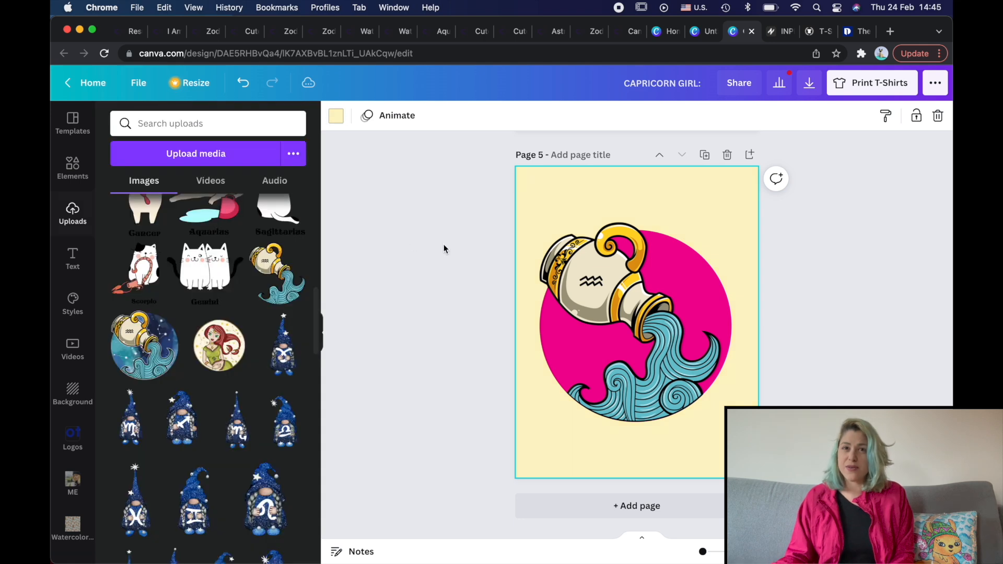
pyautogui.click(451, 271)
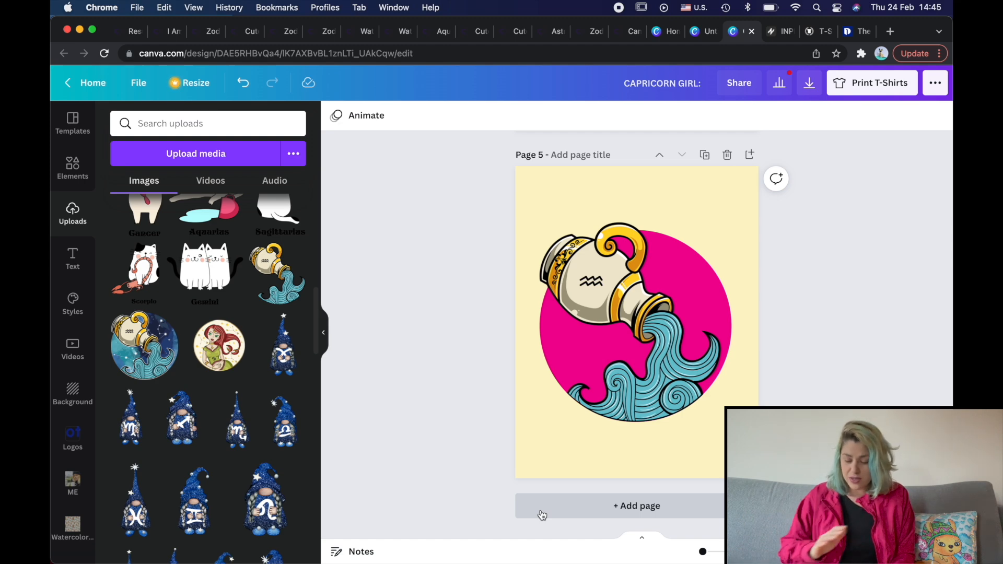
# Add a sixth page with the uploaded red-haired Cancer woman and remove the page's yellow background color.
pyautogui.click(582, 506)
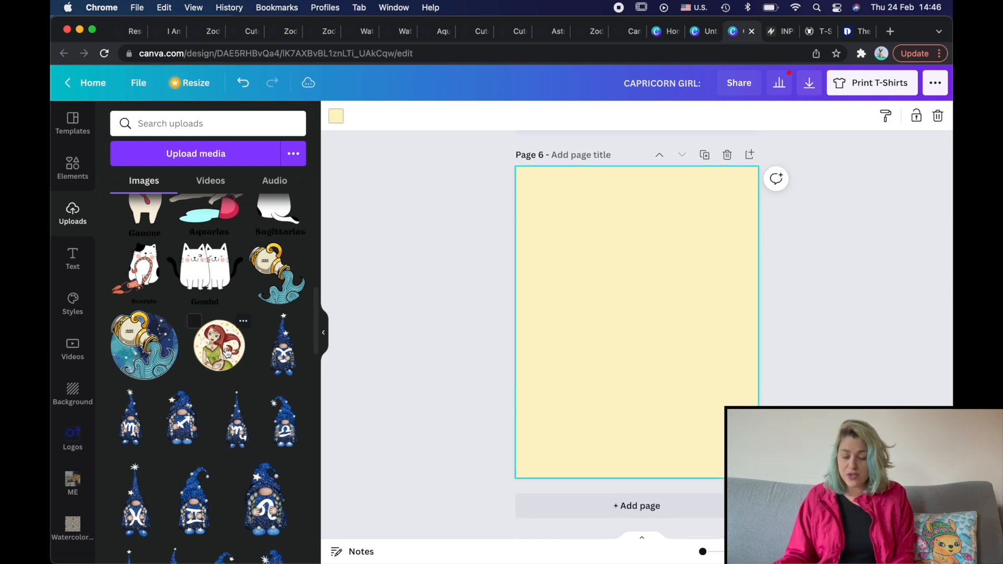
pyautogui.click(227, 352)
pyautogui.click(622, 215)
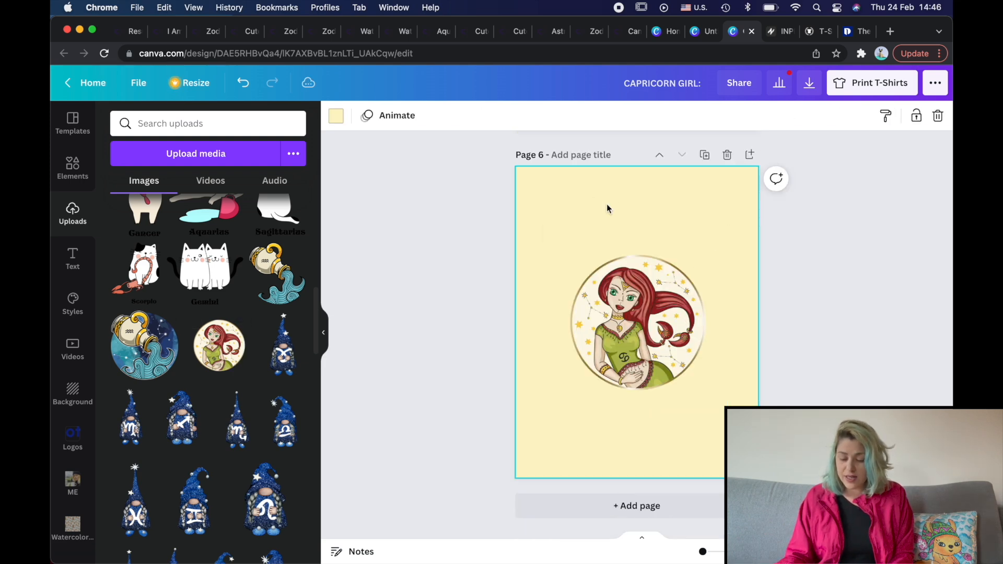
pyautogui.press('Delete')
pyautogui.click(658, 329)
pyautogui.click(623, 214)
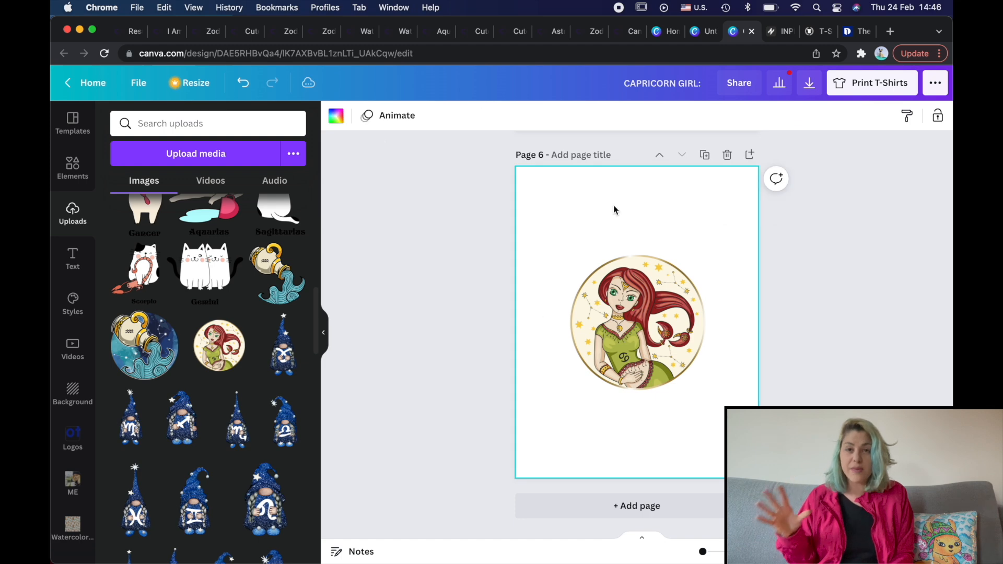
# Add a heading to page 6 reading "Cancer Sign woman".
pyautogui.click(72, 259)
pyautogui.click(209, 195)
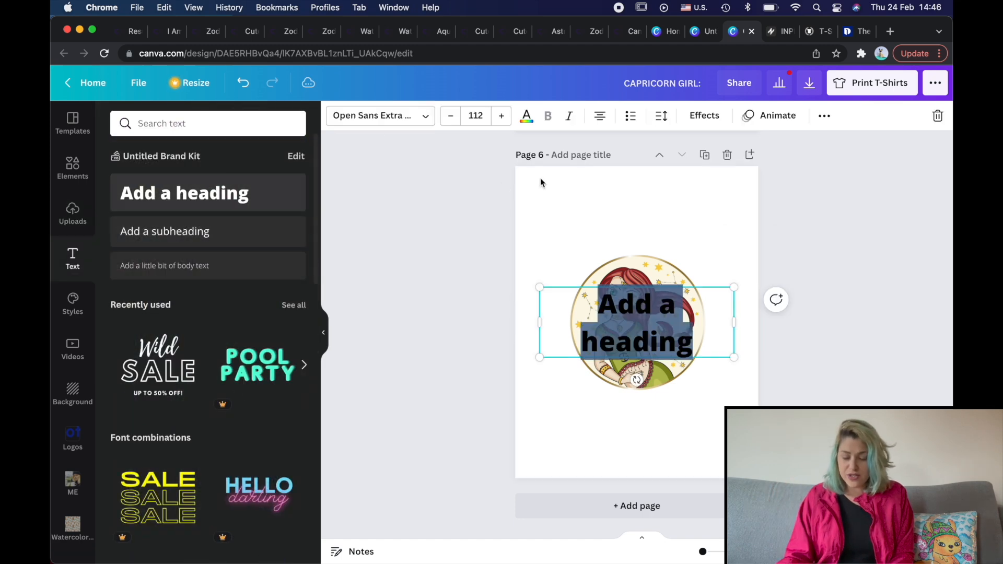
pyautogui.write('C')
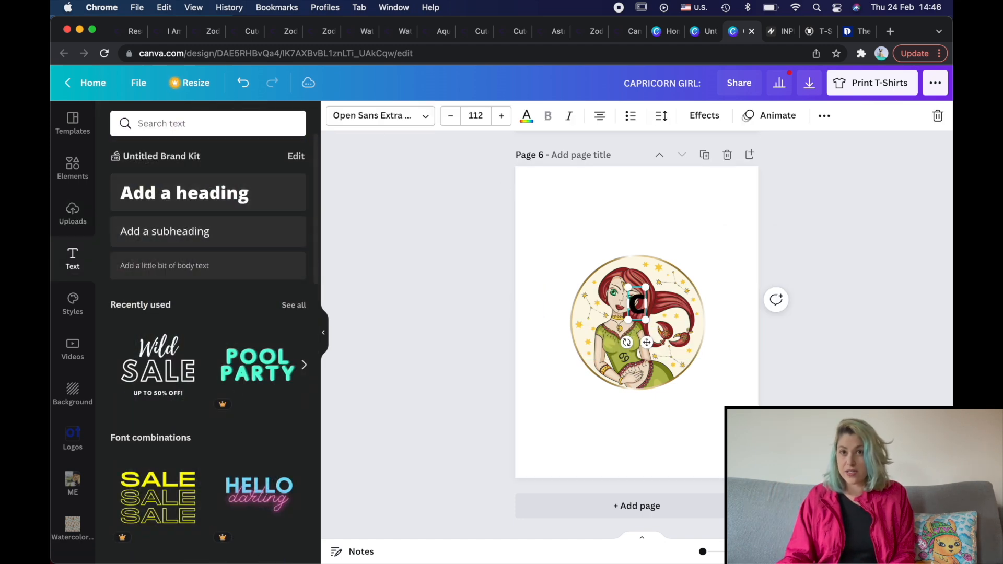
pyautogui.write('ancer Sign g')
pyautogui.press('BackSpace')
pyautogui.write('Gir')
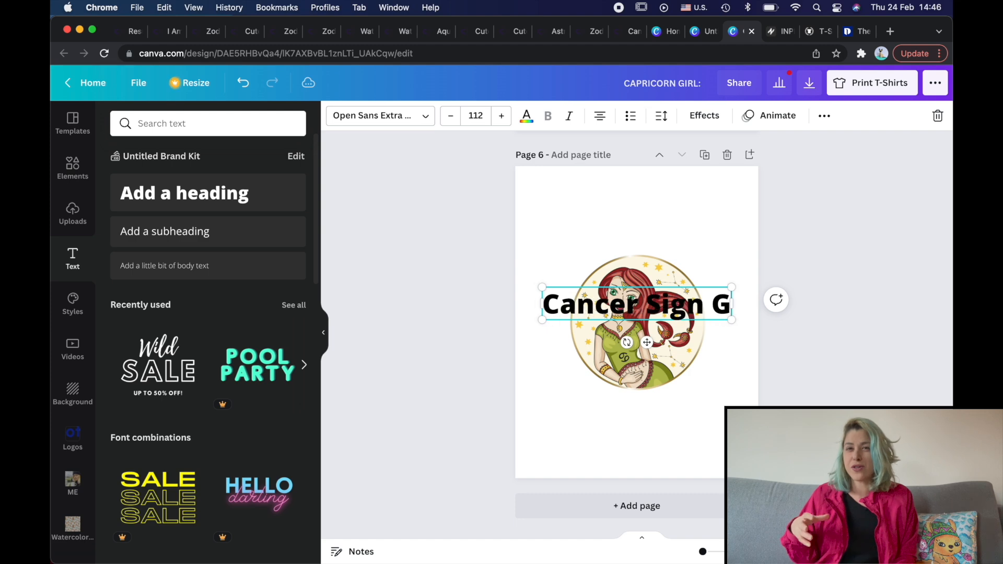
pyautogui.press('BackSpace')
pyautogui.press('BackSpace')
pyautogui.press('BackSpace')
pyautogui.write('woman')
# Convert the whole "Cancer Sign woman" heading to uppercase.
pyautogui.press('super+a')
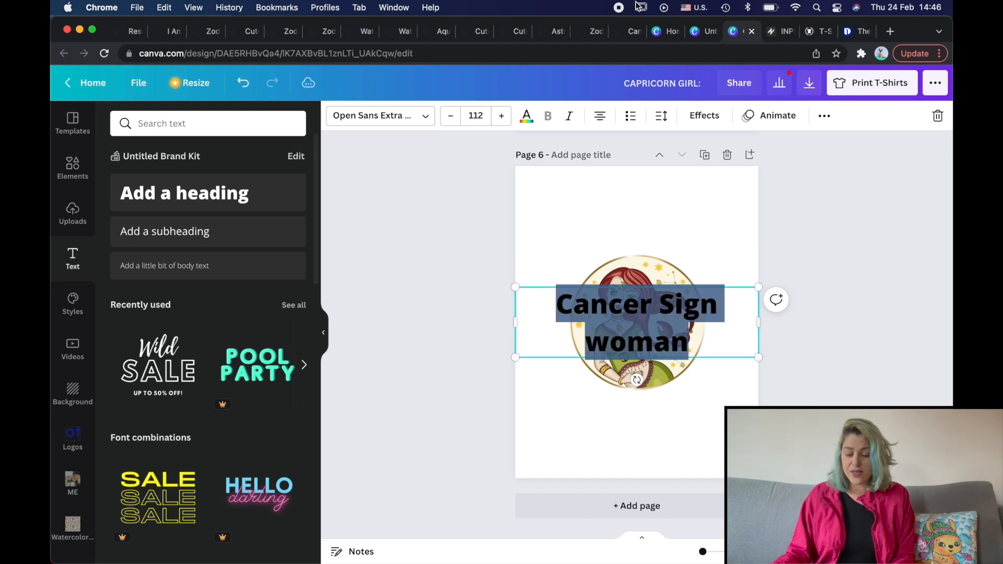
pyautogui.click(816, 122)
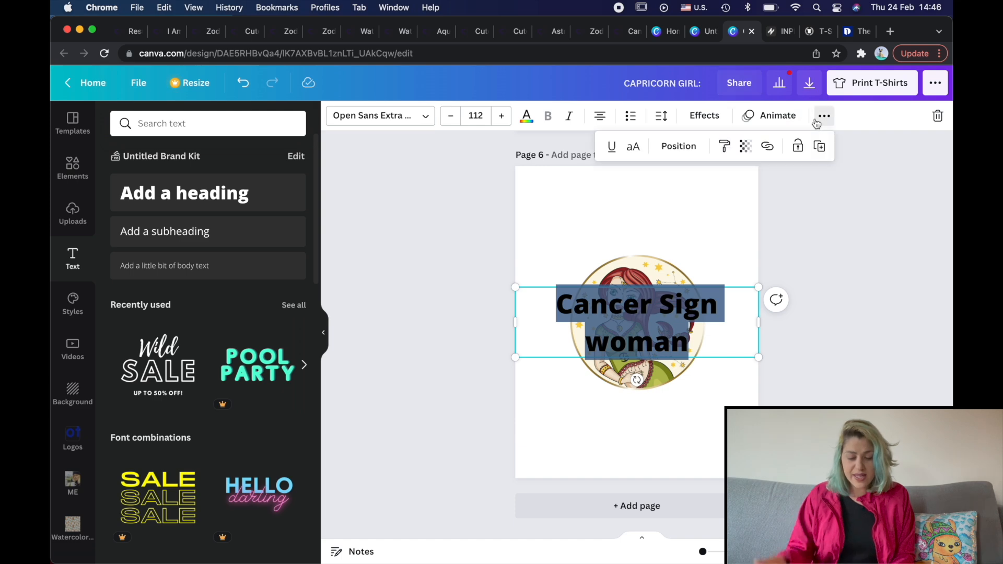
pyautogui.click(634, 148)
# Browse the uploaded fonts and set the heading's font to Romantic Kissing Regular.
pyautogui.click(352, 116)
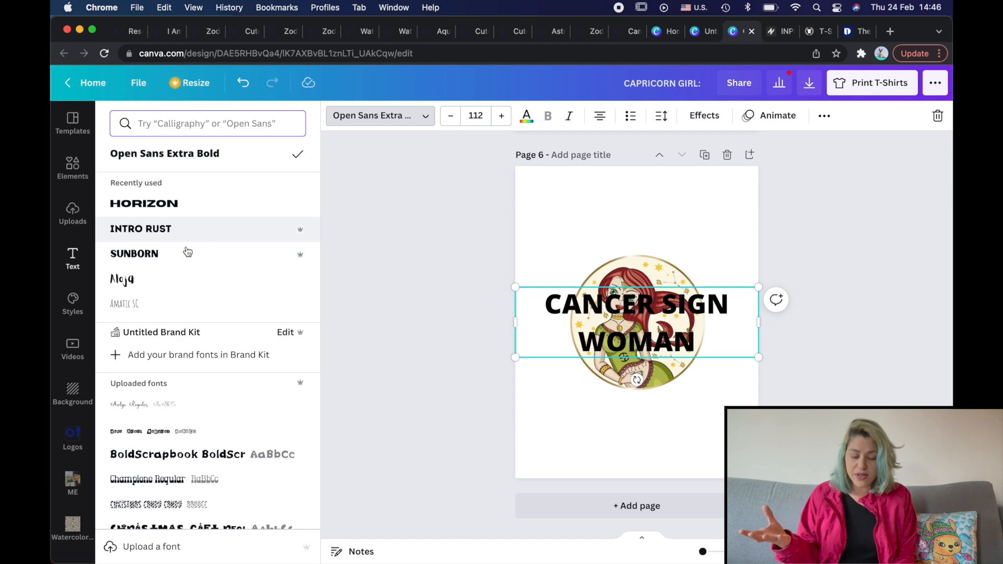
pyautogui.scroll(-15, 195, 232)
pyautogui.scroll(-5, 198, 227)
pyautogui.scroll(10, 198, 228)
pyautogui.scroll(15, 198, 227)
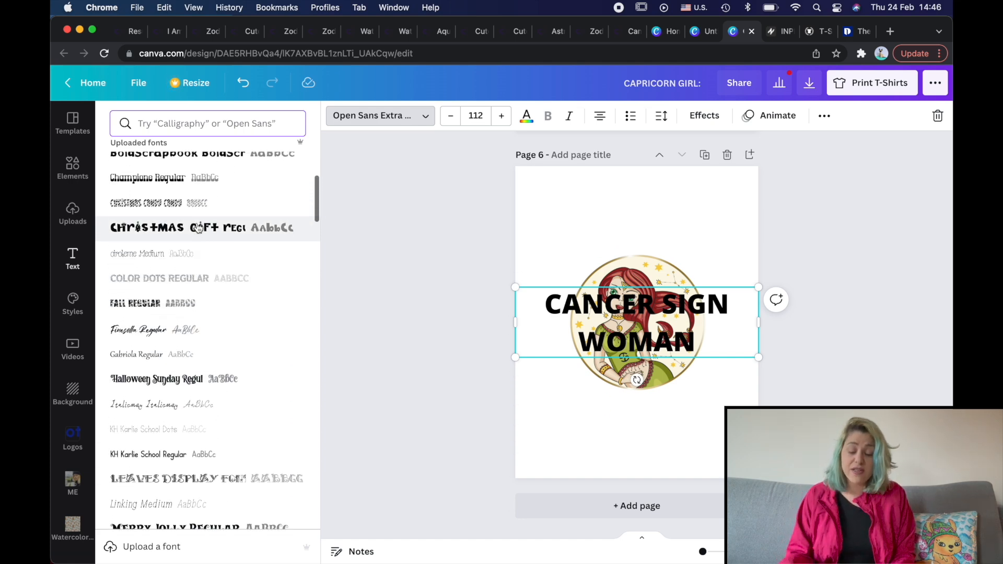
pyautogui.scroll(10, 198, 228)
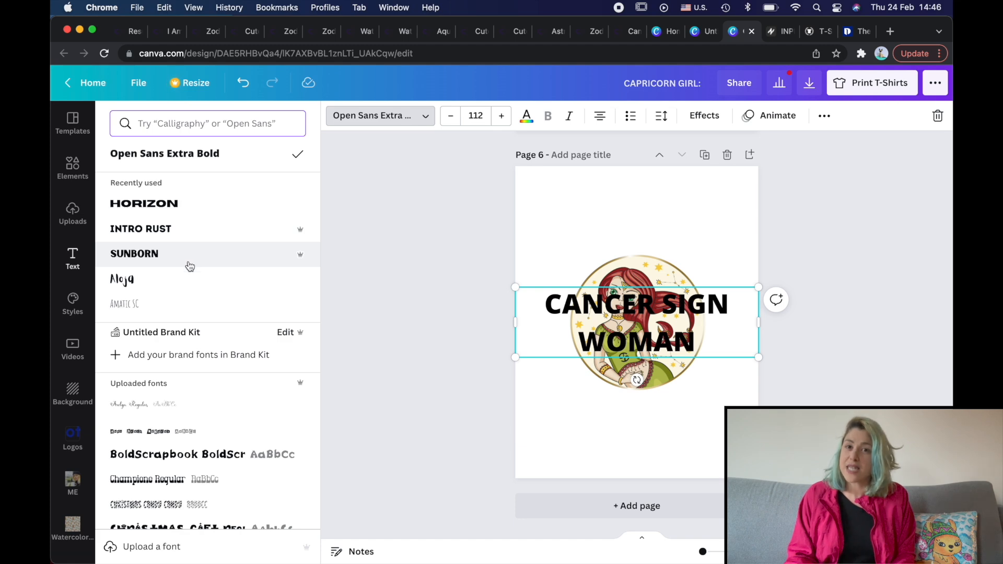
pyautogui.scroll(-8, 189, 267)
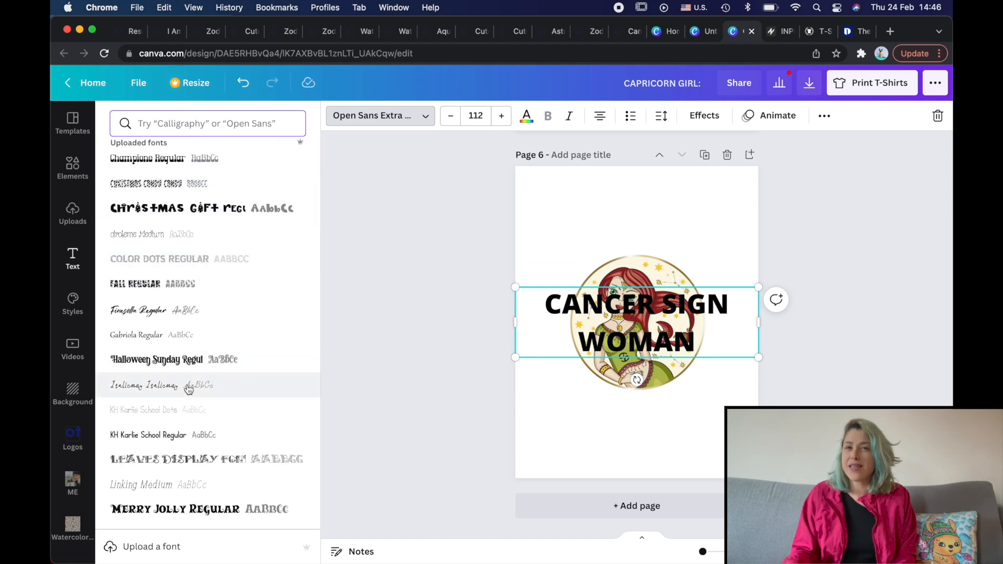
pyautogui.scroll(-7, 188, 366)
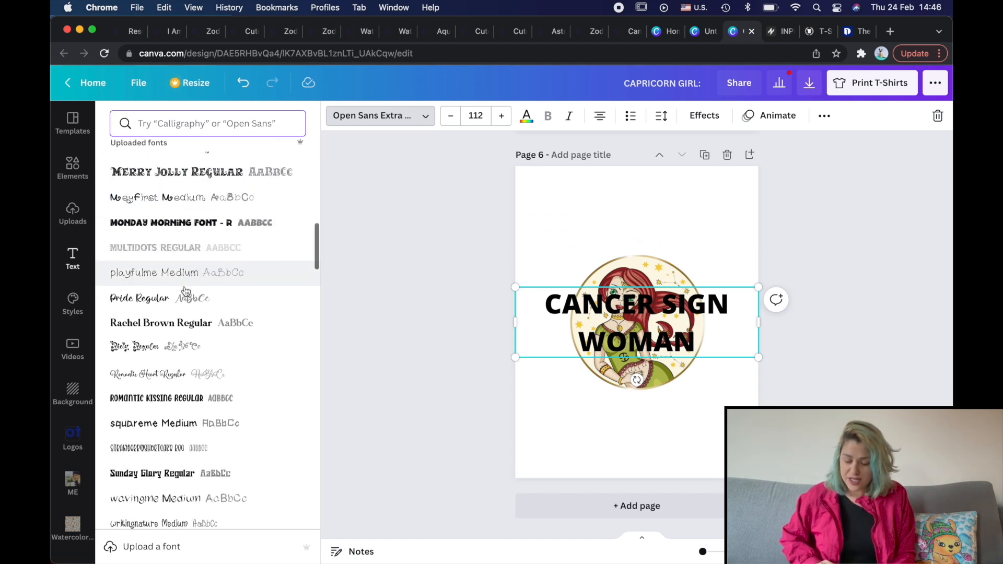
pyautogui.scroll(-2, 186, 340)
pyautogui.click(183, 315)
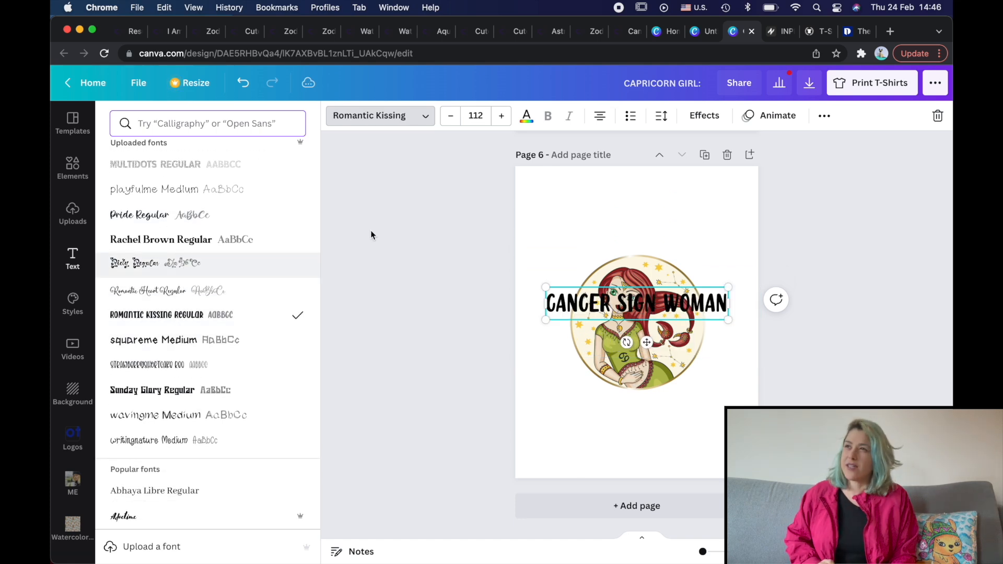
# Curve the heading with a value of about 75 and arch it around the upper edge of the Cancer woman graphic.
pyautogui.click(708, 119)
pyautogui.click(205, 472)
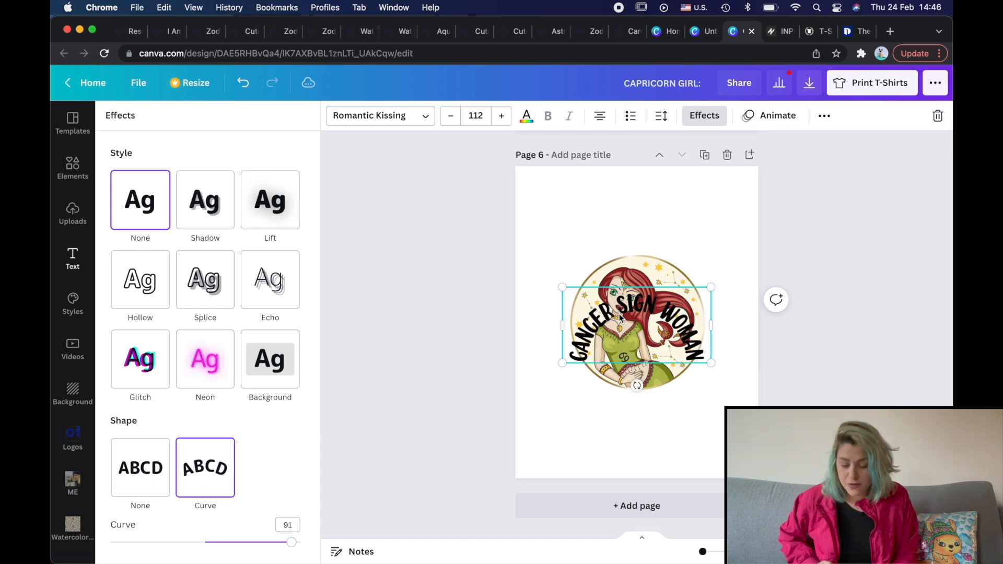
pyautogui.moveTo(632, 308); pyautogui.dragTo(633, 236)
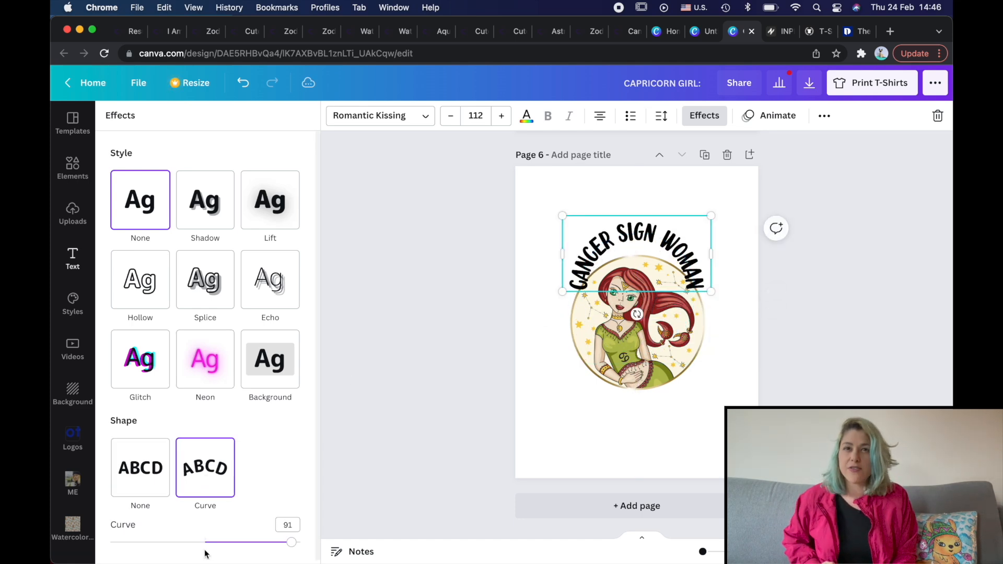
pyautogui.moveTo(276, 543)
pyautogui.mouseDown()
pyautogui.moveTo(286, 541)
pyautogui.moveTo(279, 542)
pyautogui.mouseUp()
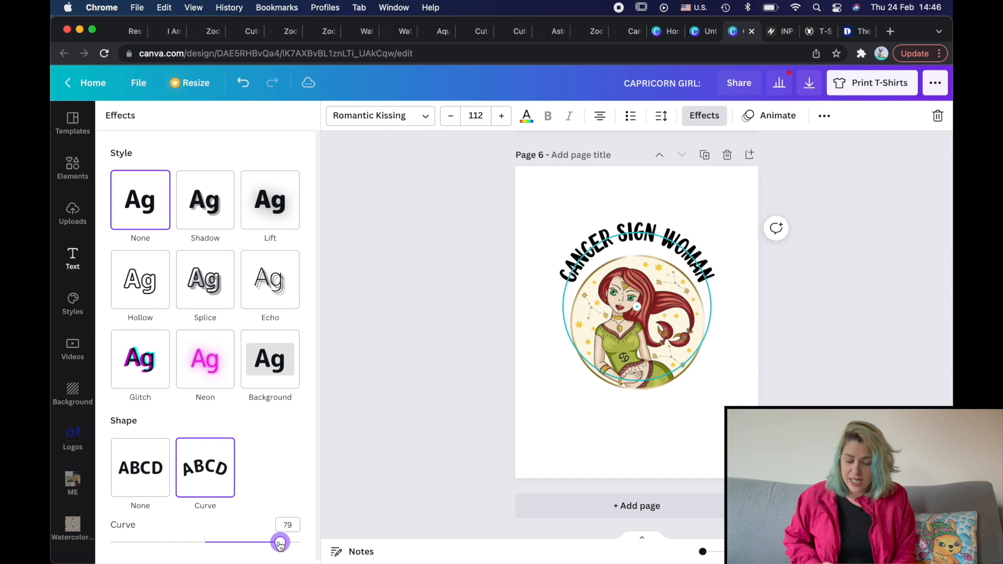
pyautogui.moveTo(656, 242); pyautogui.dragTo(657, 252)
pyautogui.moveTo(278, 542); pyautogui.dragTo(280, 543)
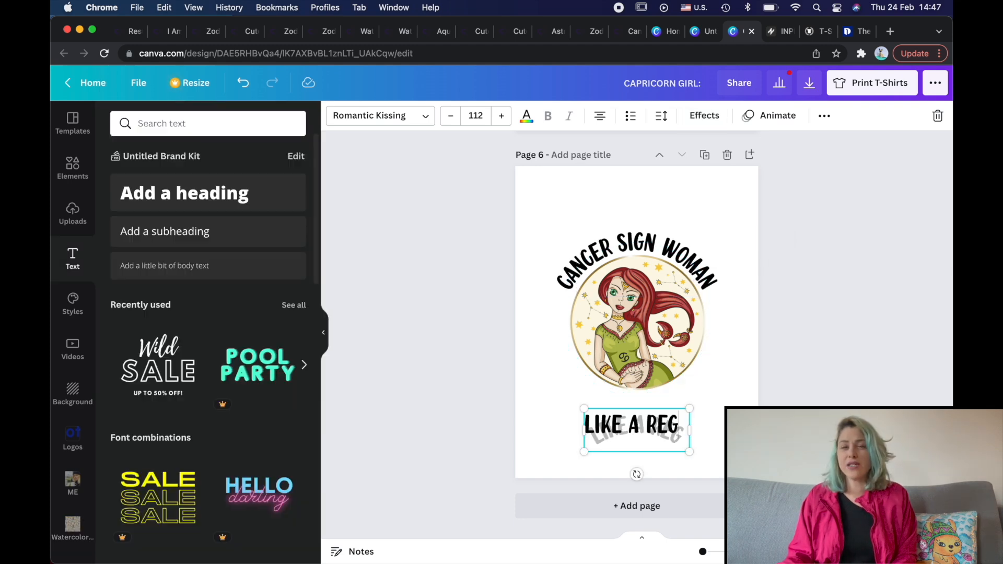
# Complete the second text line beneath the woman so it reads "LIKE A REGULAR WOMAN, BUT BETTER".
pyautogui.write('ULAR WOMAN, BUT BETTER')
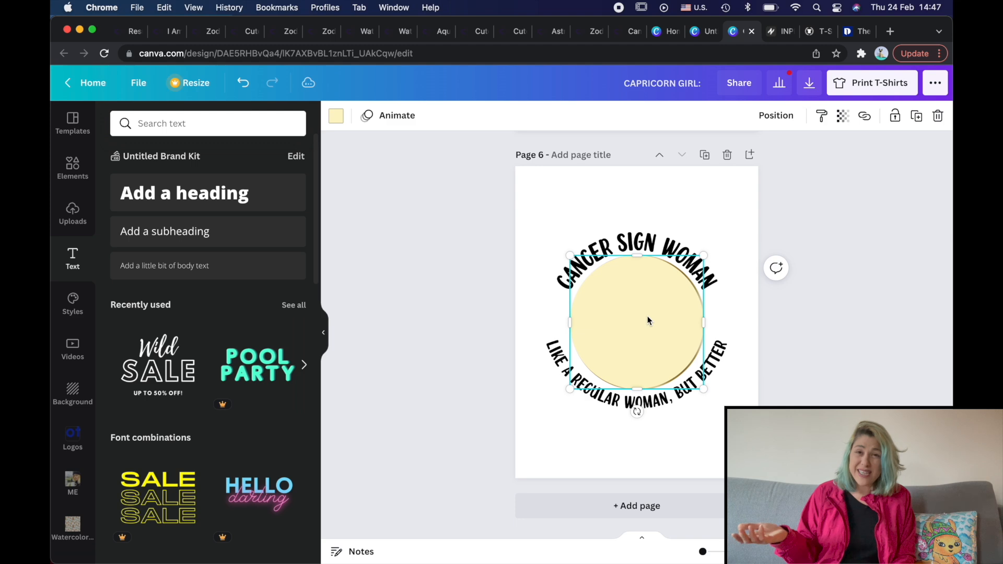
# Try enlarging the pale yellow circle to span both curved texts, centered on the woman, and send it to the back.
pyautogui.moveTo(569, 254); pyautogui.dragTo(515, 200)
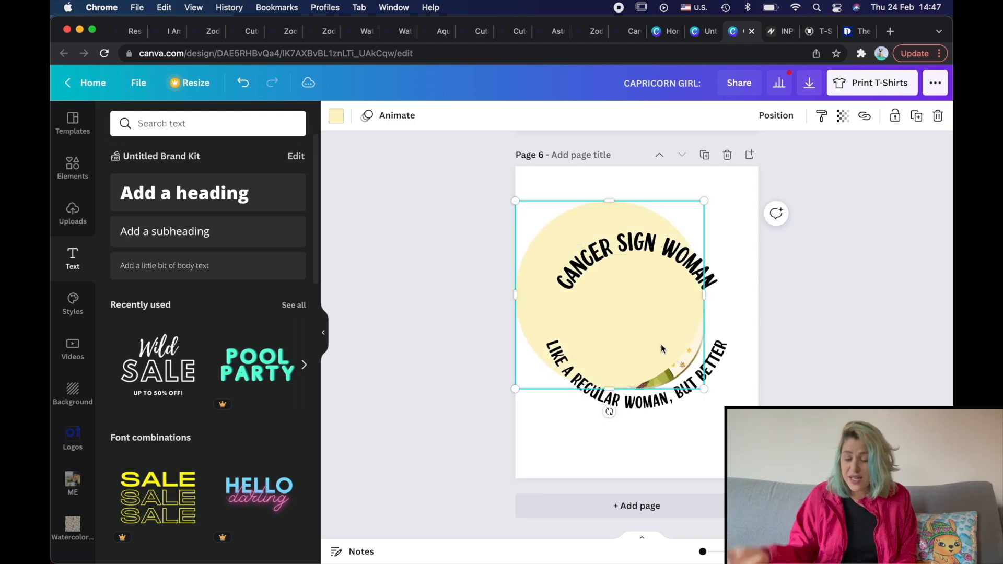
pyautogui.moveTo(635, 305); pyautogui.dragTo(664, 328)
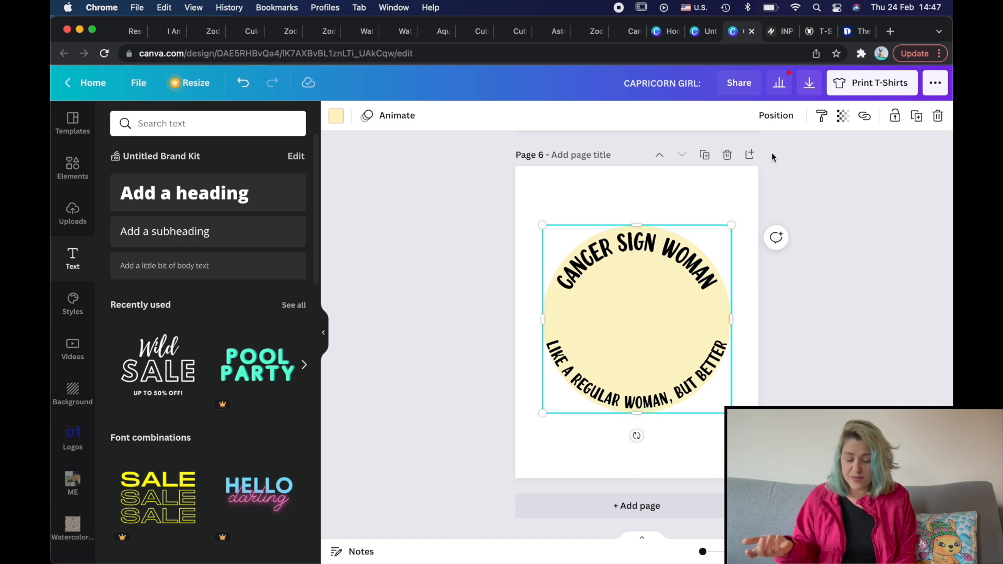
pyautogui.click(776, 115)
pyautogui.click(733, 178)
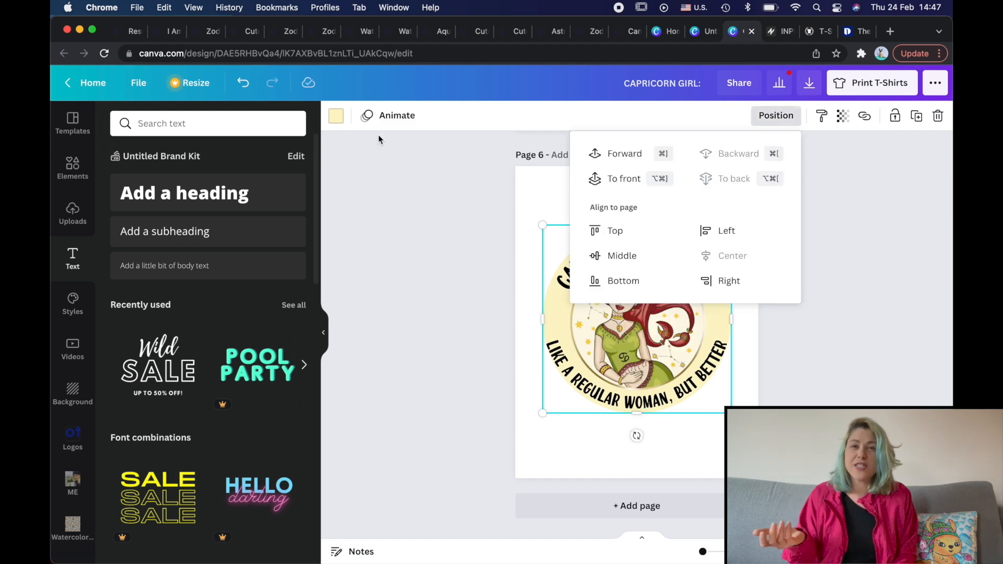
# Try the magenta document color on the circle behind the Cancer woman.
pyautogui.click(336, 115)
pyautogui.click(191, 180)
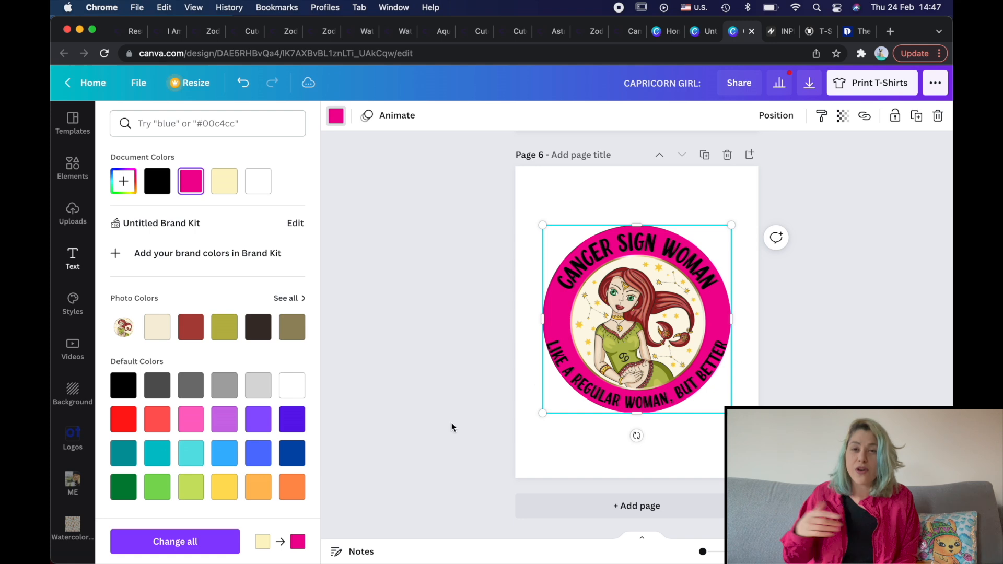
pyautogui.click(451, 422)
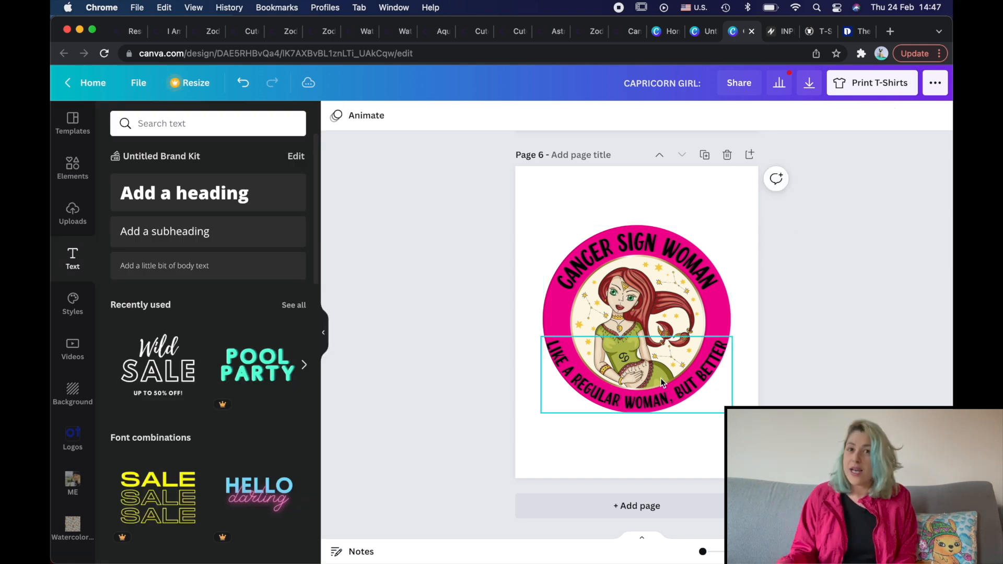
# Set the curve of the lower text "LIKE A REGULAR WOMAN, BUT BETTER" to -54.
pyautogui.click(666, 396)
pyautogui.click(704, 116)
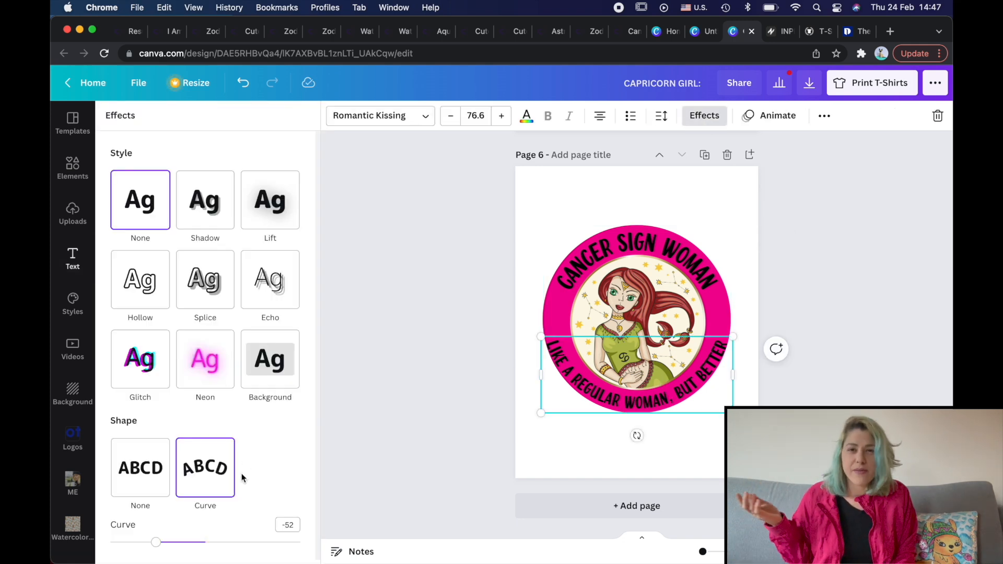
pyautogui.moveTo(156, 542); pyautogui.dragTo(154, 544)
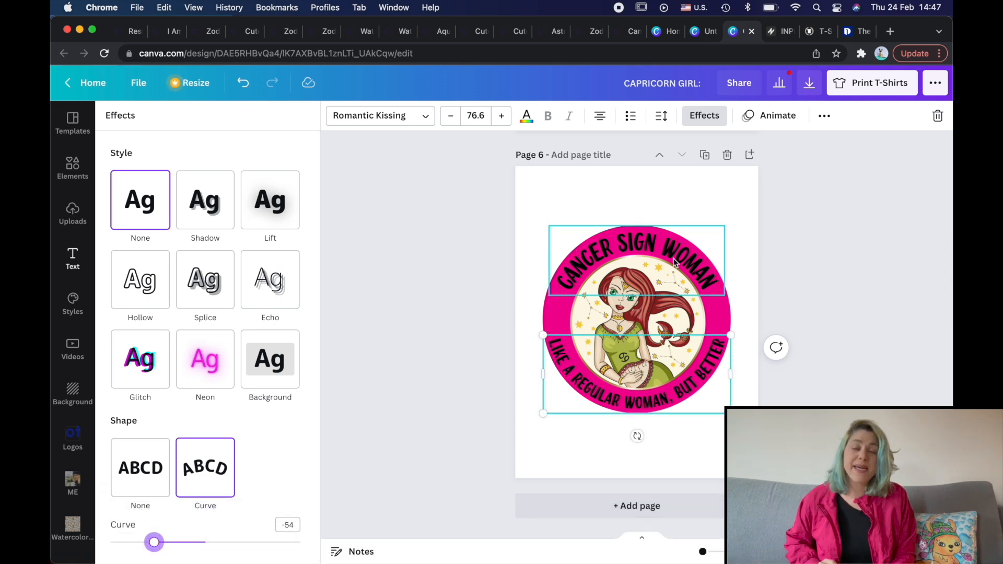
pyautogui.click(646, 251)
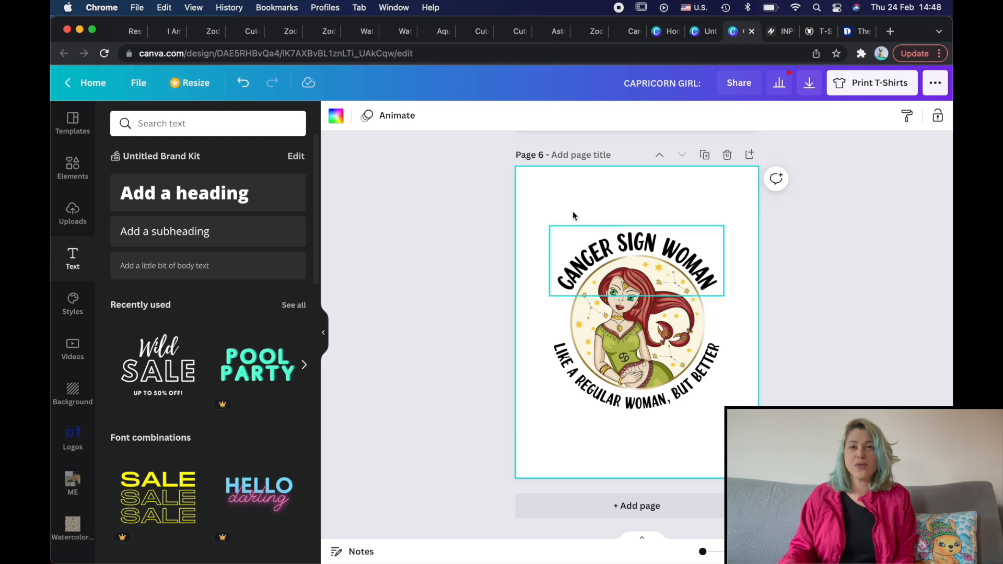
# Try magenta, dark brown, grays, turquoise and blues as page 6's background, and settle on the light orange default color.
pyautogui.click(334, 116)
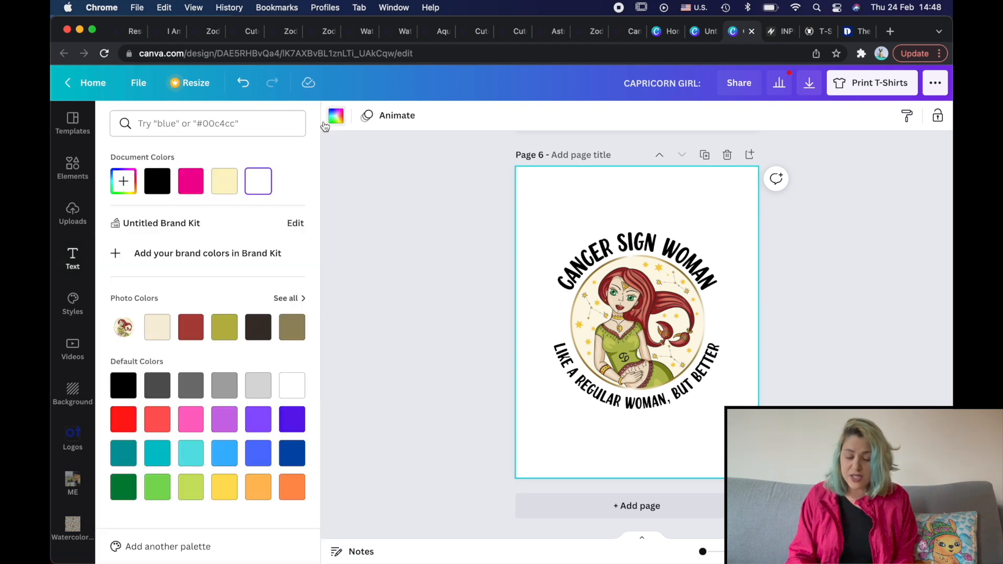
pyautogui.click(190, 182)
pyautogui.click(264, 332)
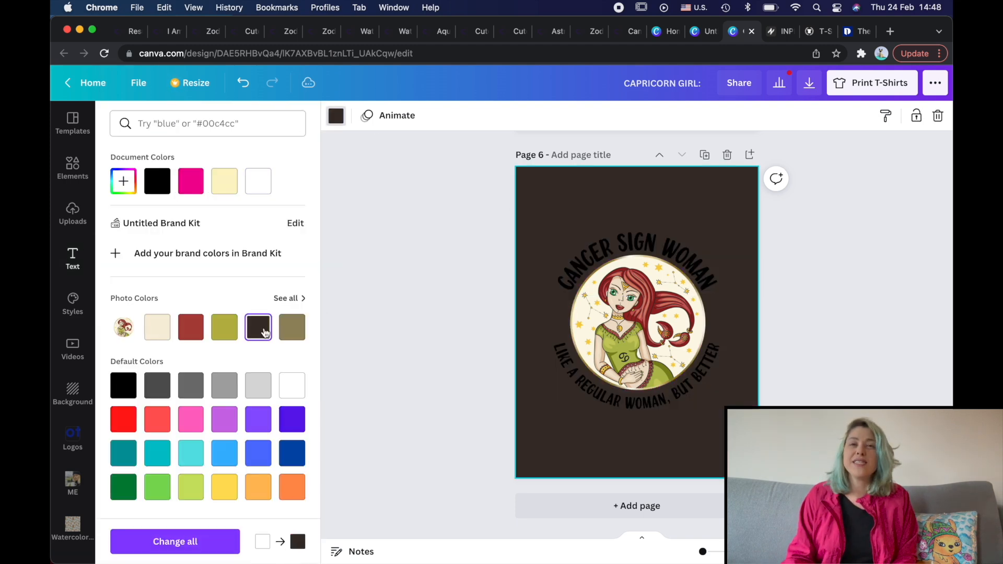
pyautogui.click(156, 386)
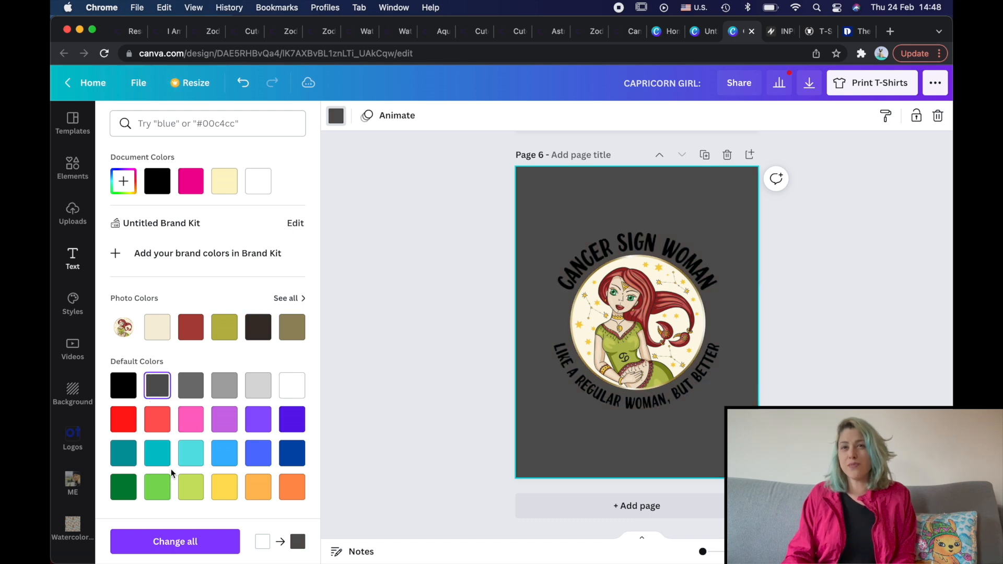
pyautogui.click(161, 457)
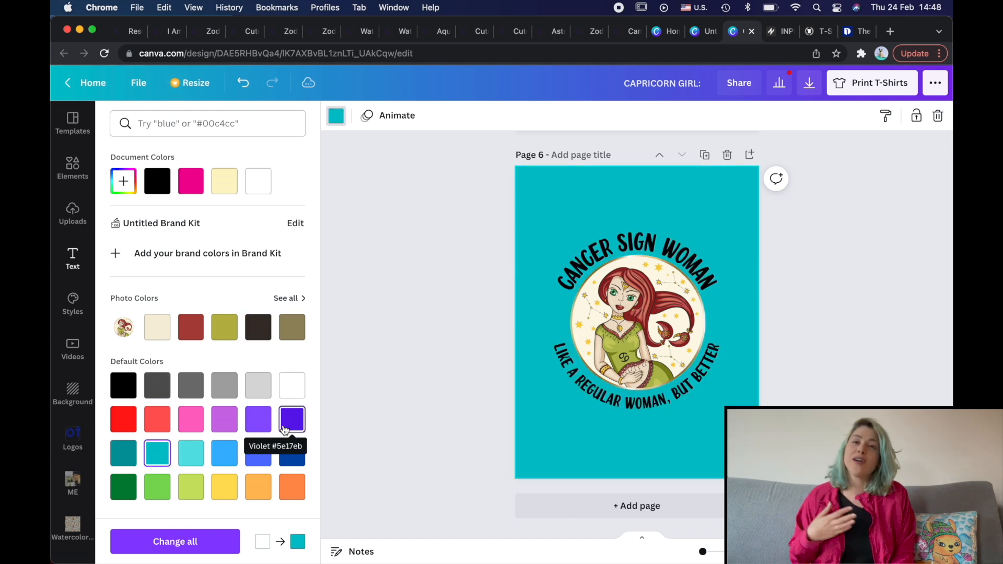
pyautogui.click(228, 460)
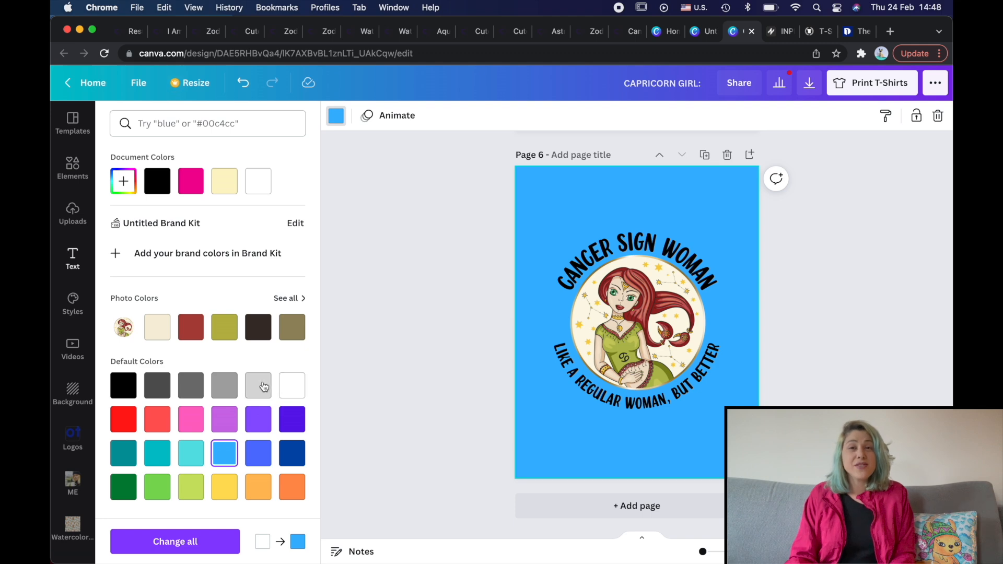
pyautogui.click(262, 386)
pyautogui.click(258, 452)
pyautogui.click(287, 459)
pyautogui.click(248, 491)
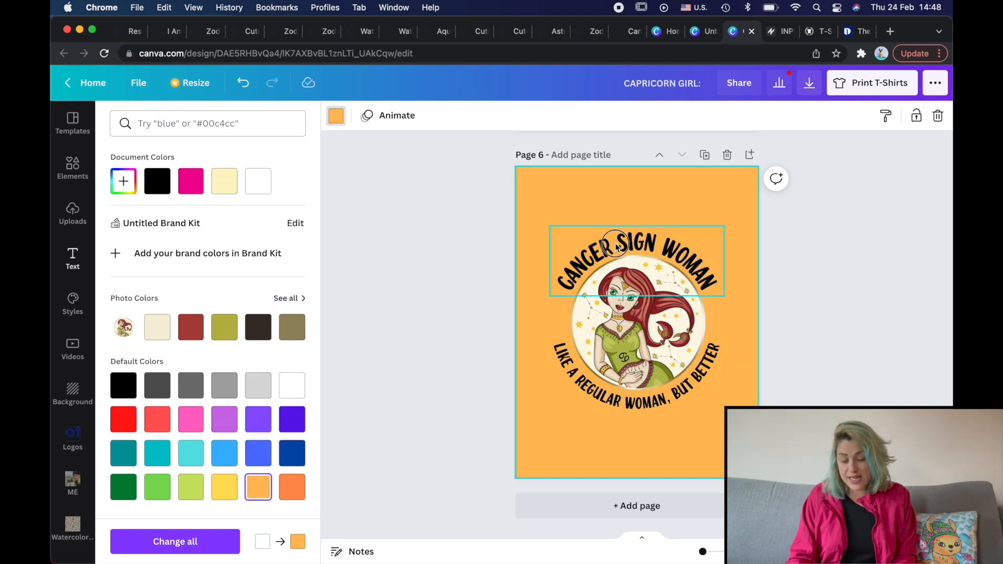
# Change both curved texts around the Cancer woman to white.
pyautogui.click(617, 245)
pyautogui.click(527, 116)
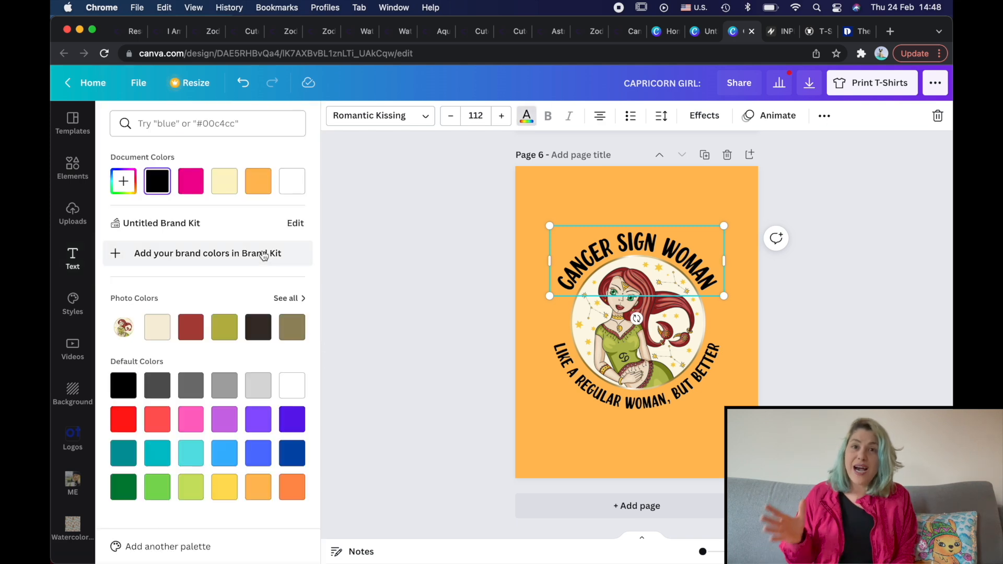
pyautogui.click(292, 180)
pyautogui.click(577, 379)
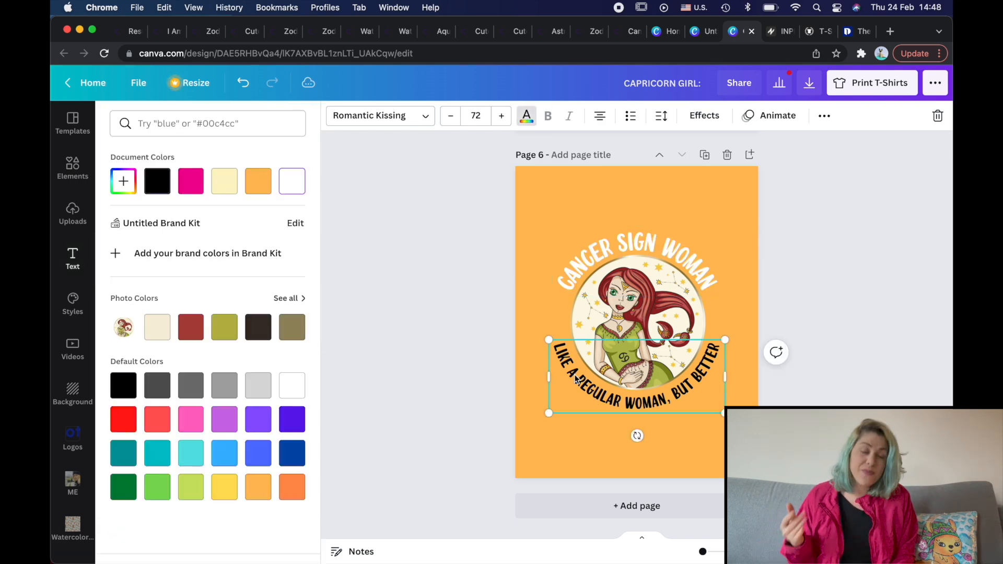
pyautogui.click(288, 187)
# Apply the Lift effect to the "CANCER SIGN WOMAN" heading with an intensity of 100.
pyautogui.click(648, 238)
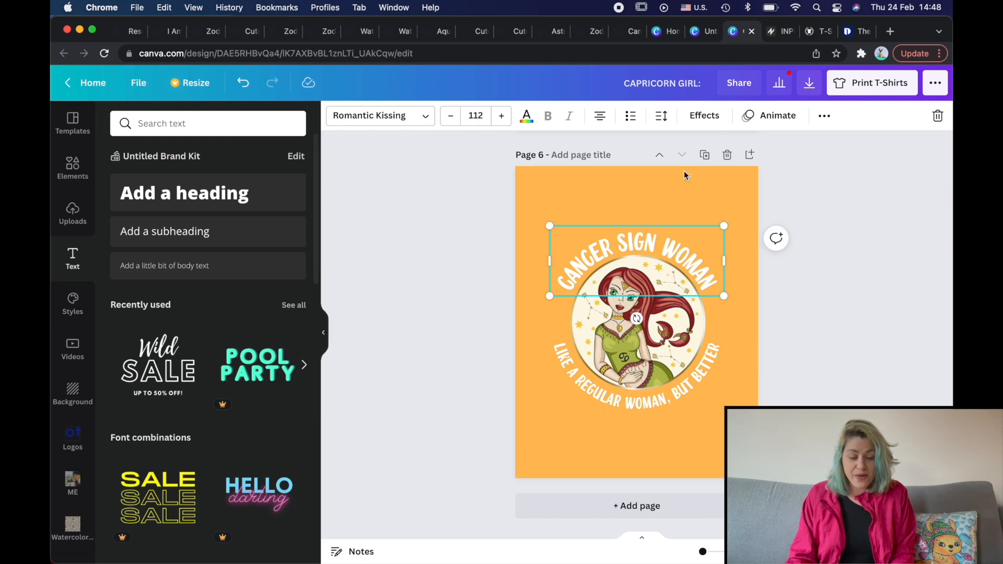
pyautogui.click(711, 117)
pyautogui.click(270, 224)
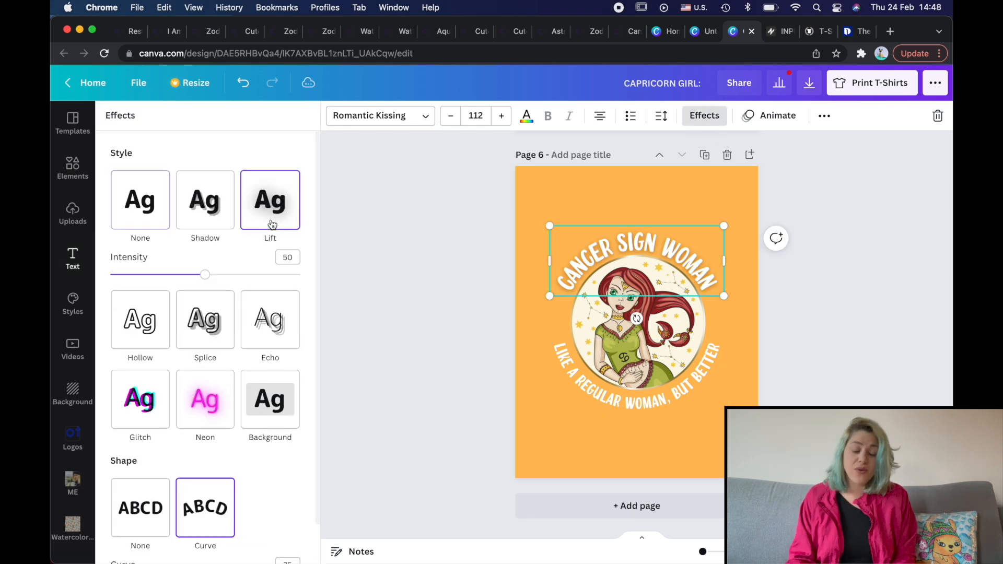
pyautogui.moveTo(205, 277); pyautogui.dragTo(352, 273)
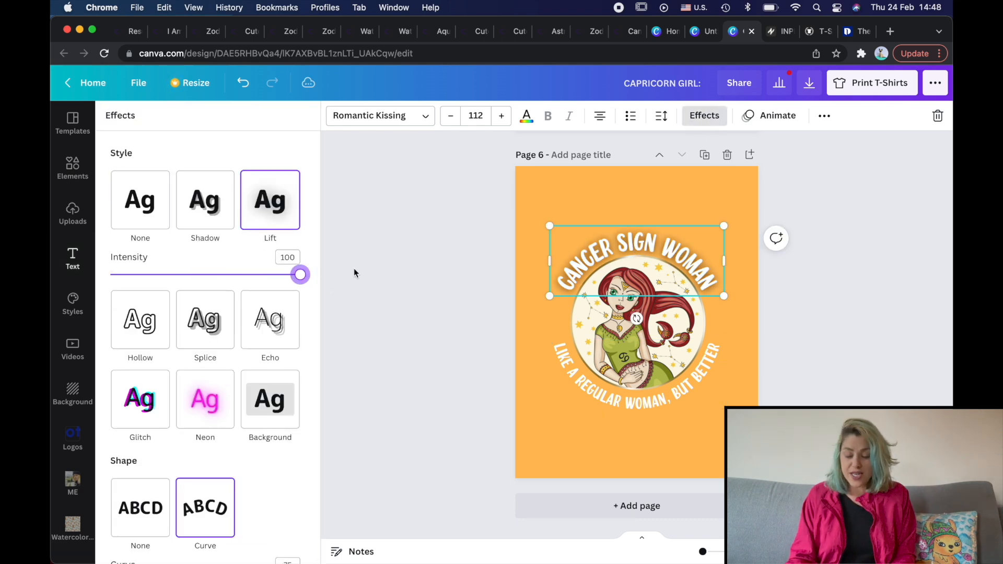
# Try dark red and coral red as page 6's background, and settle on the yellow default color.
pyautogui.click(560, 176)
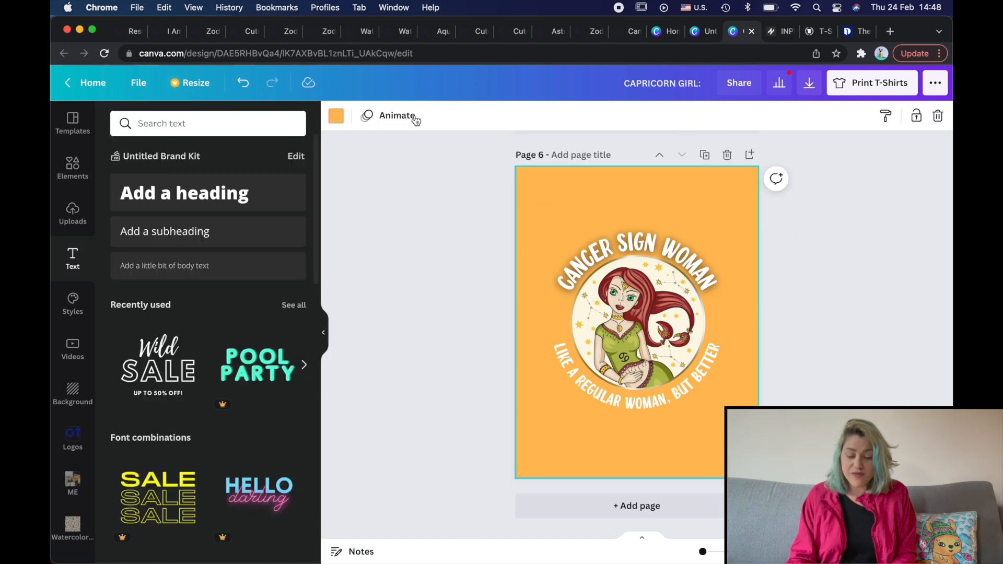
pyautogui.click(335, 117)
pyautogui.click(191, 334)
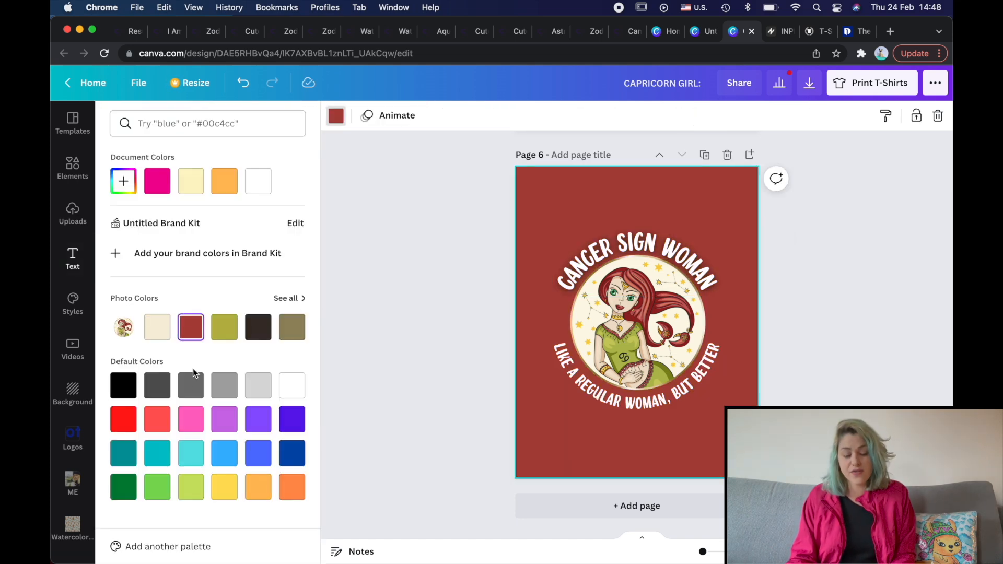
pyautogui.click(157, 420)
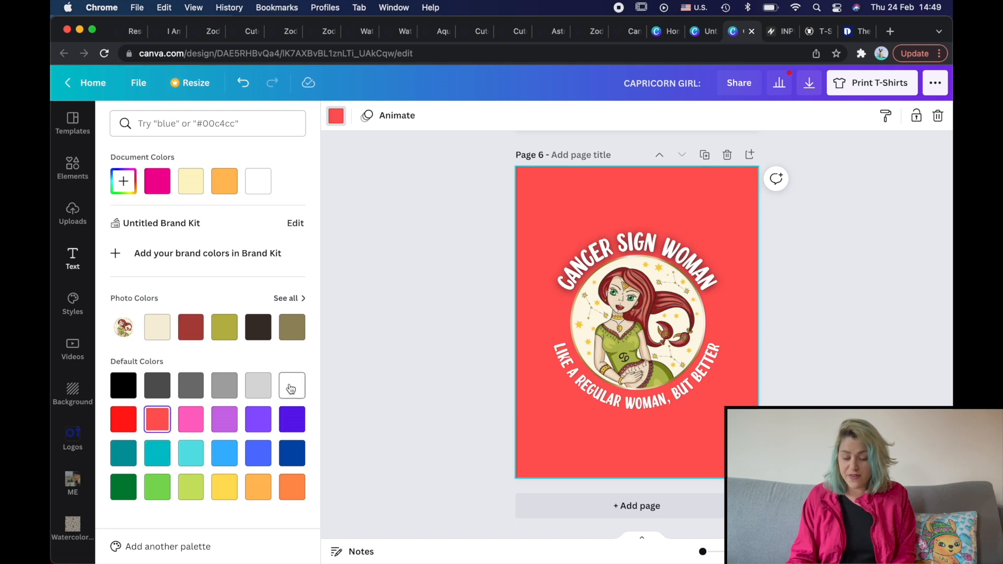
pyautogui.click(228, 488)
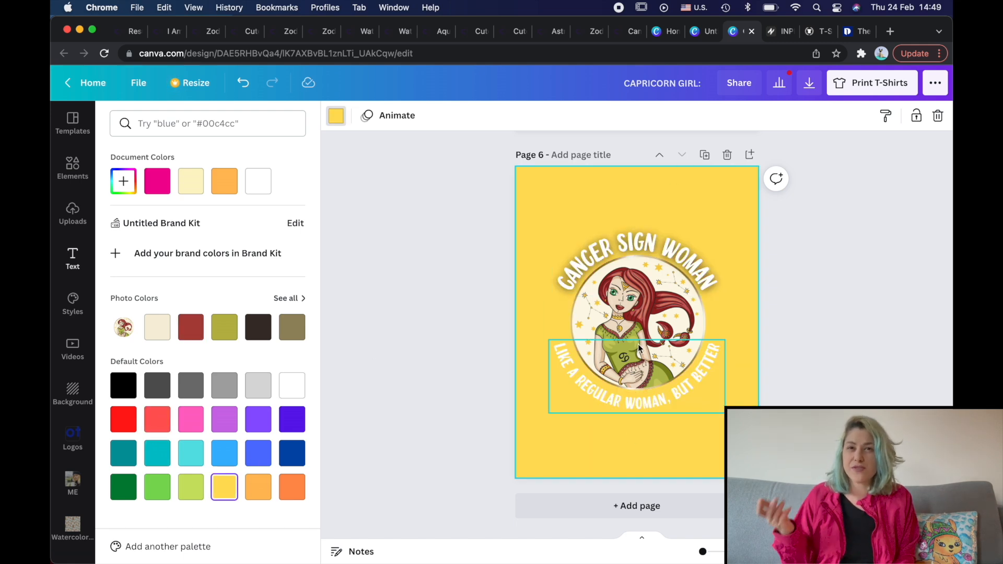
# Apply the Lift effect to the lower text "LIKE A REGULAR WOMAN, BUT BETTER" with an intensity of 100.
pyautogui.click(646, 402)
pyautogui.click(704, 115)
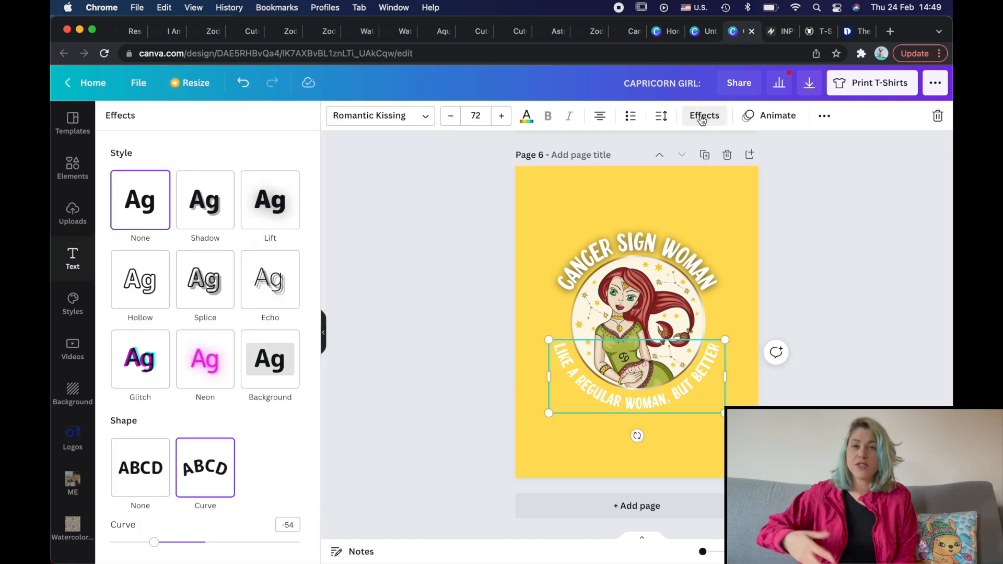
pyautogui.click(284, 201)
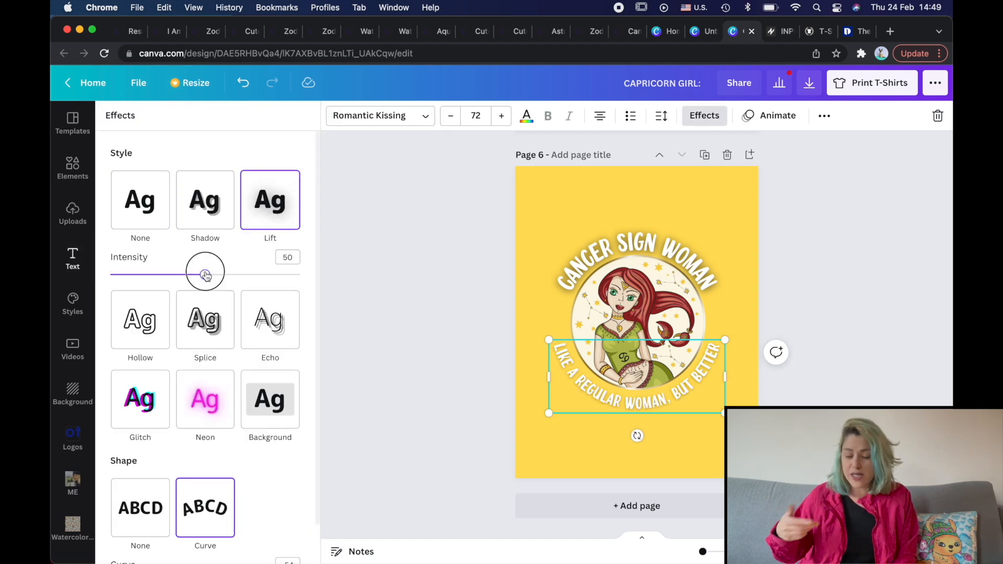
pyautogui.moveTo(205, 274); pyautogui.dragTo(300, 274)
pyautogui.click(578, 251)
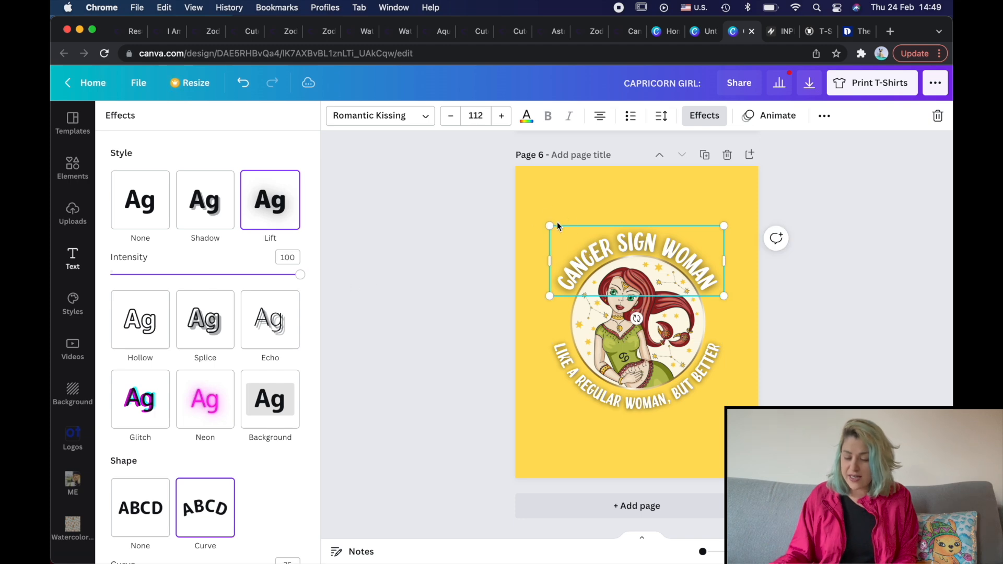
pyautogui.click(580, 201)
pyautogui.click(631, 344)
pyautogui.click(630, 293)
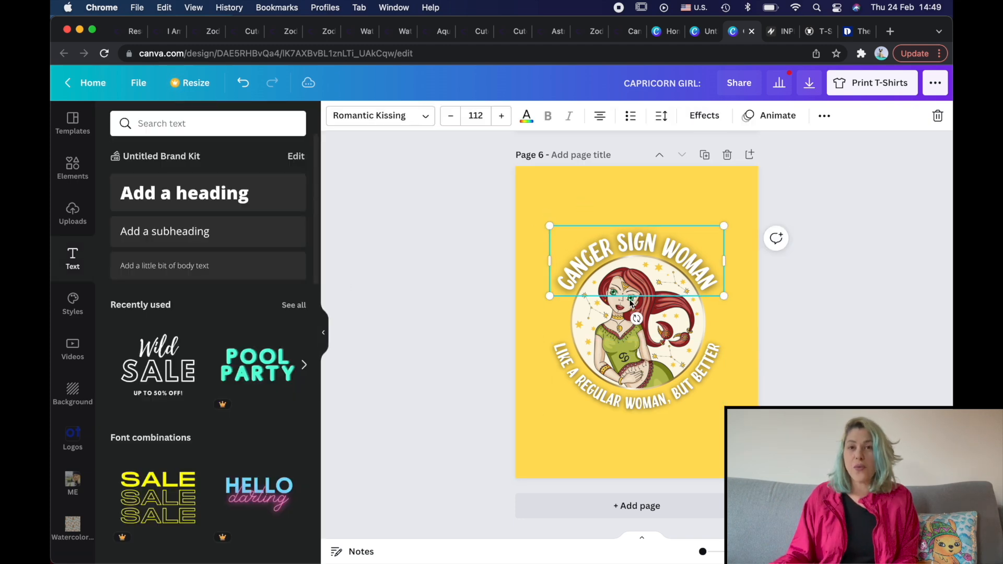
pyautogui.click(586, 323)
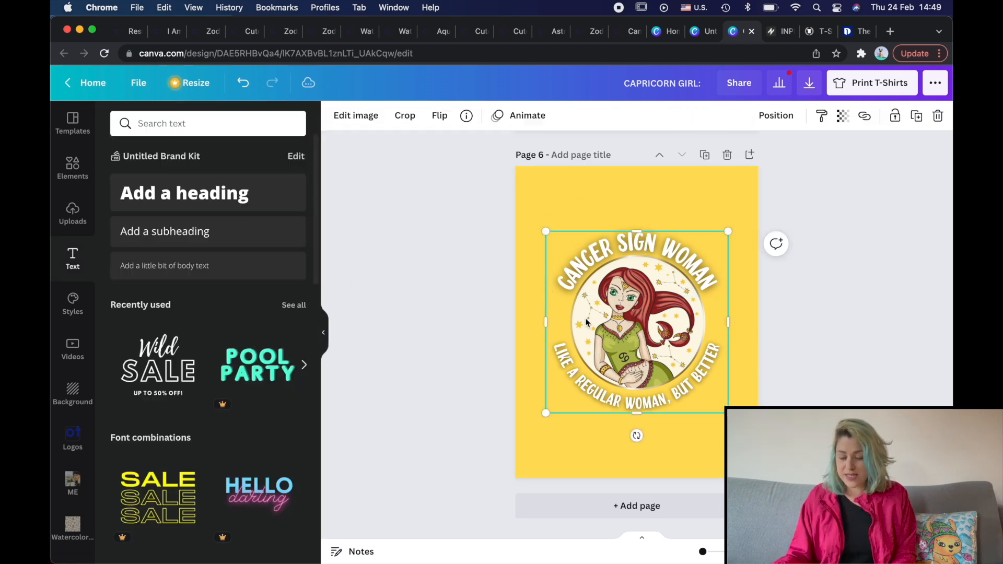
# Change page 6's background to the light orange default color.
pyautogui.click(569, 183)
pyautogui.click(336, 117)
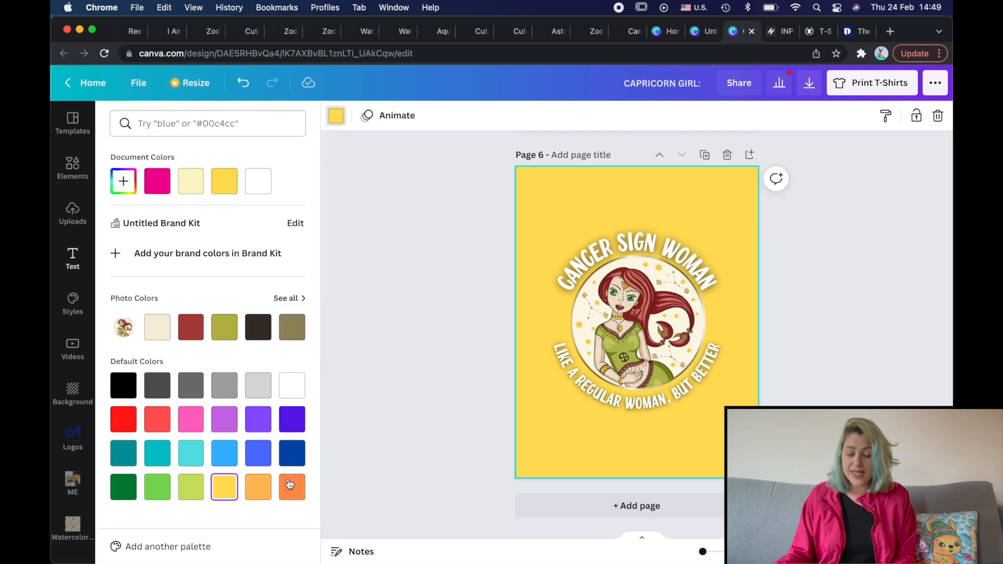
pyautogui.click(258, 487)
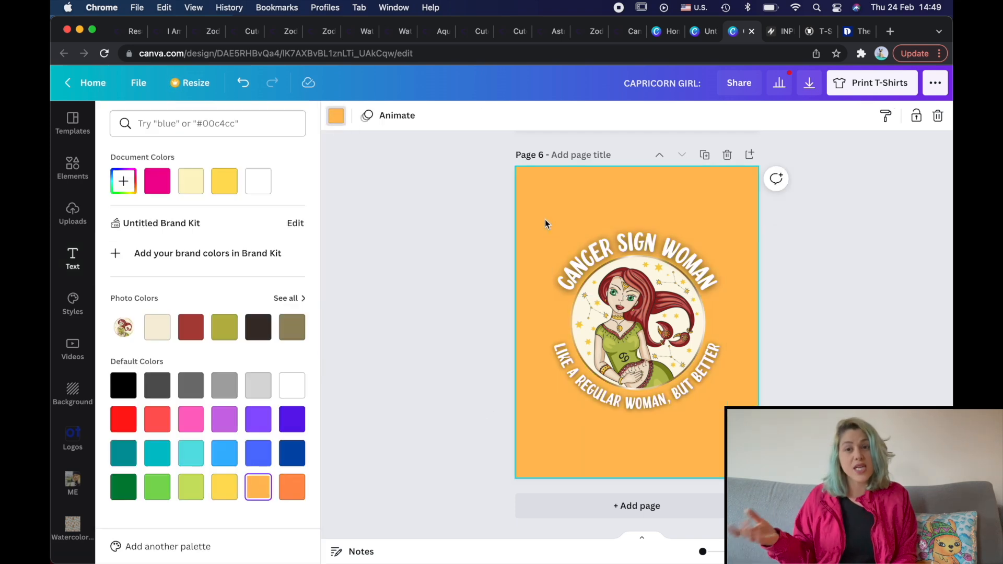
pyautogui.click(337, 119)
# Add a Glow shadow to the circular Cancer woman image and open the shadow's settings.
pyautogui.click(582, 283)
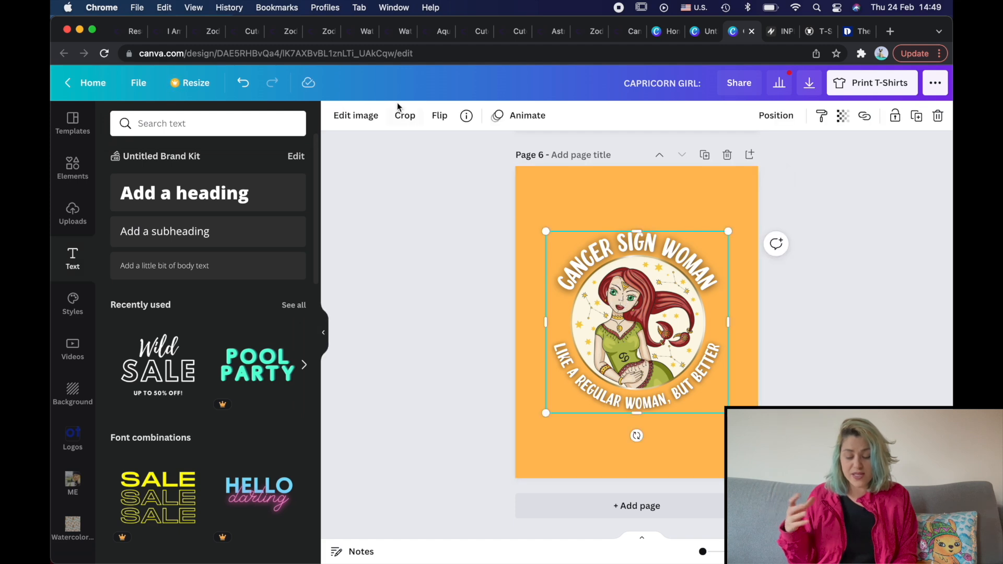
pyautogui.click(369, 116)
pyautogui.click(145, 223)
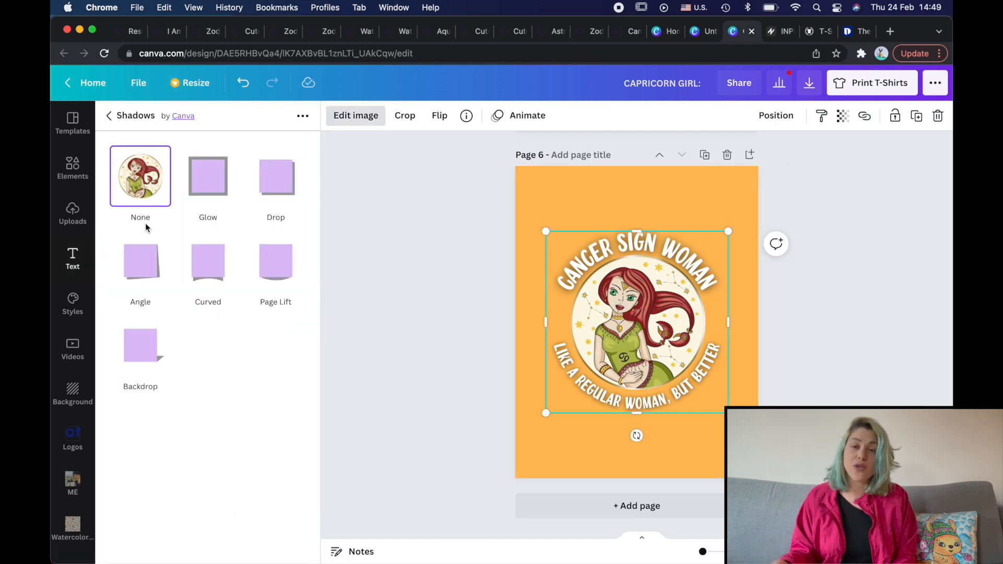
pyautogui.click(219, 207)
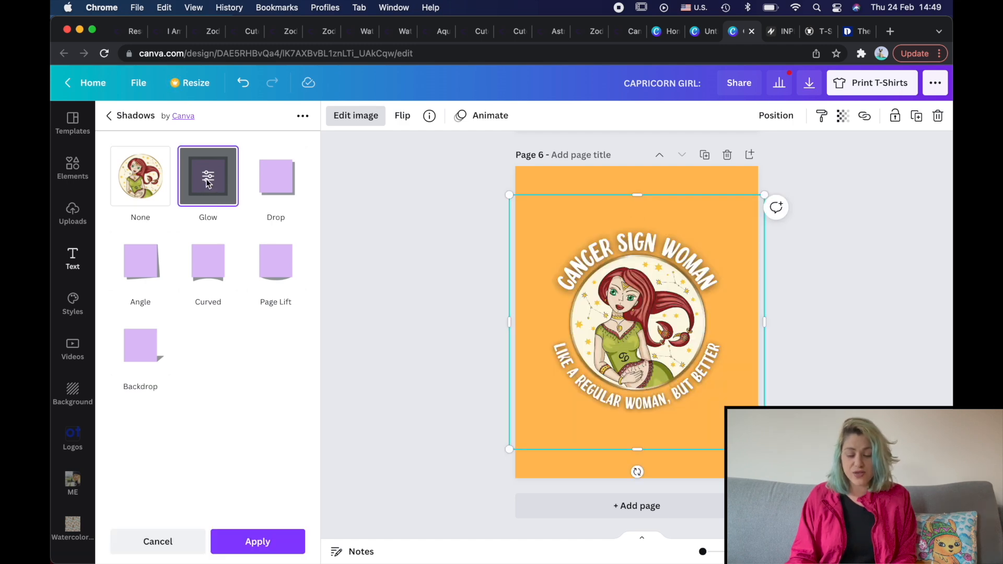
pyautogui.click(219, 207)
# Set the glow's size to 14, transparency to 45 and blur to 10, and apply it to the image.
pyautogui.moveTo(207, 218); pyautogui.dragTo(251, 211)
pyautogui.moveTo(141, 173); pyautogui.dragTo(179, 171)
pyautogui.moveTo(246, 212); pyautogui.dragTo(188, 215)
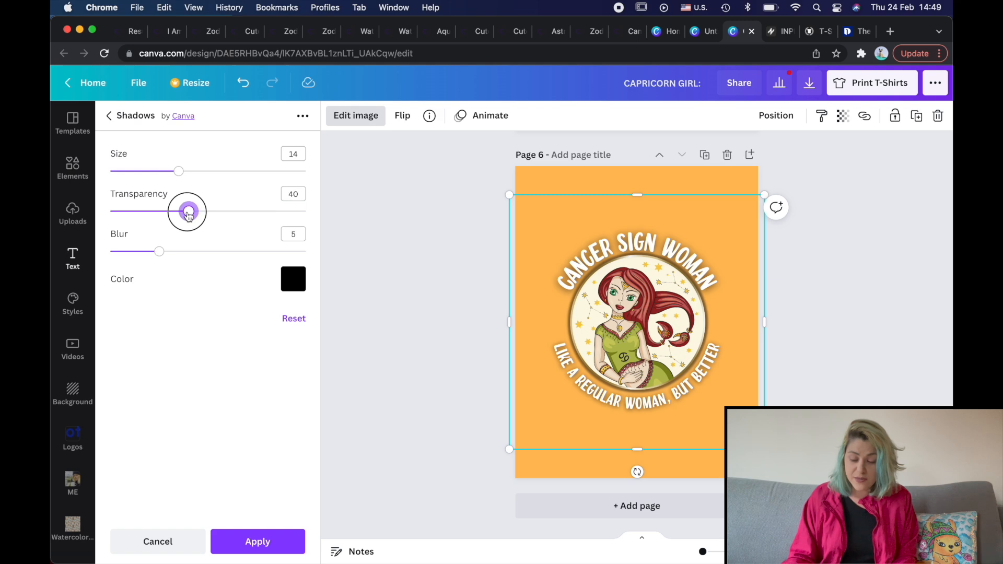
pyautogui.moveTo(156, 253); pyautogui.dragTo(211, 253)
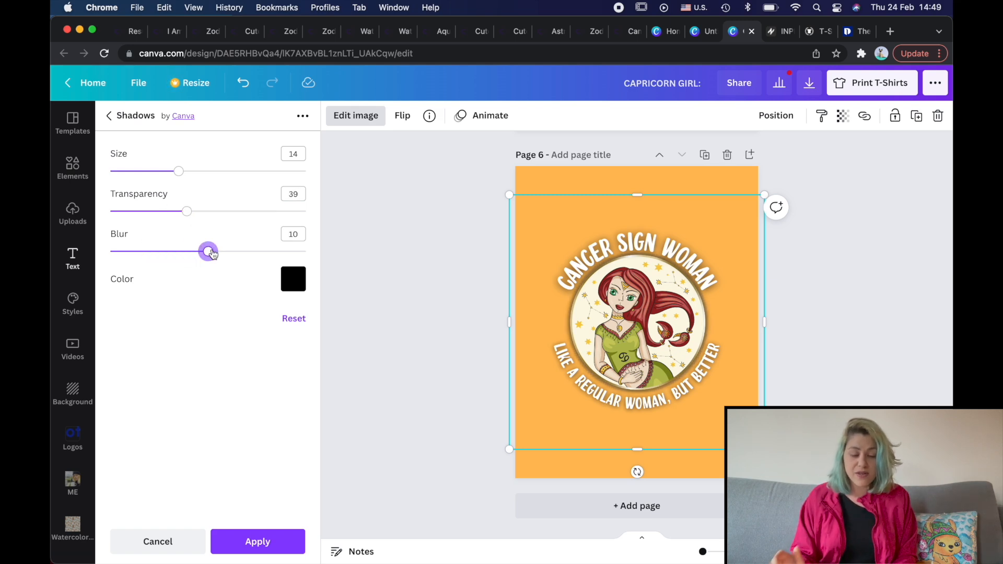
pyautogui.moveTo(195, 213); pyautogui.dragTo(199, 214)
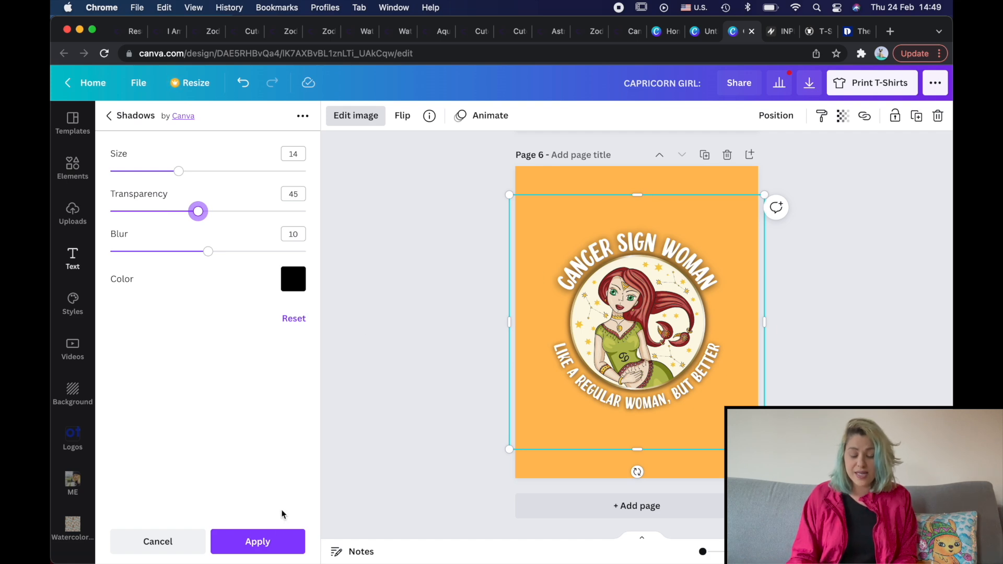
pyautogui.click(273, 542)
pyautogui.click(425, 351)
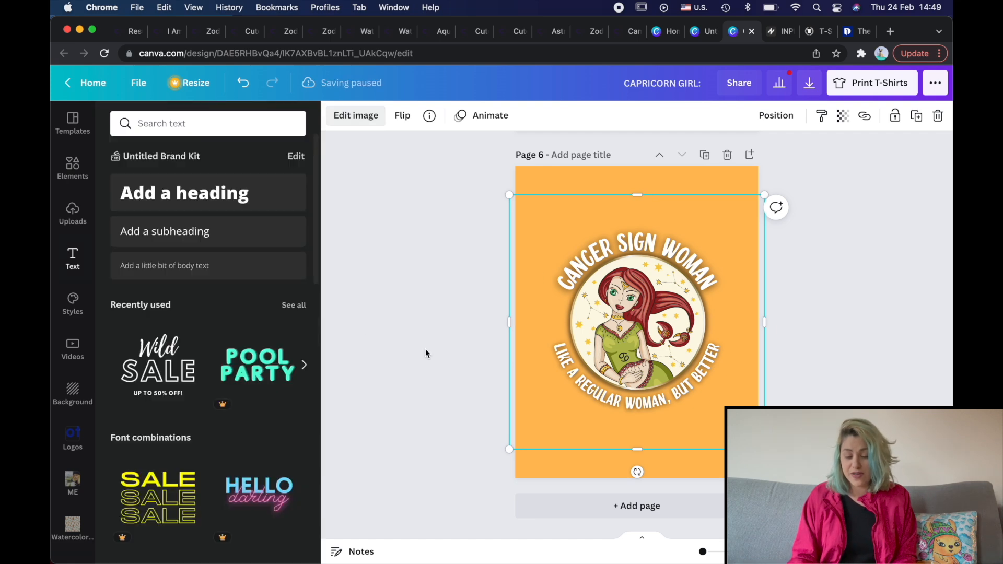
# Undo the latest edits on page 6, back to the yellow background.
pyautogui.click(640, 243)
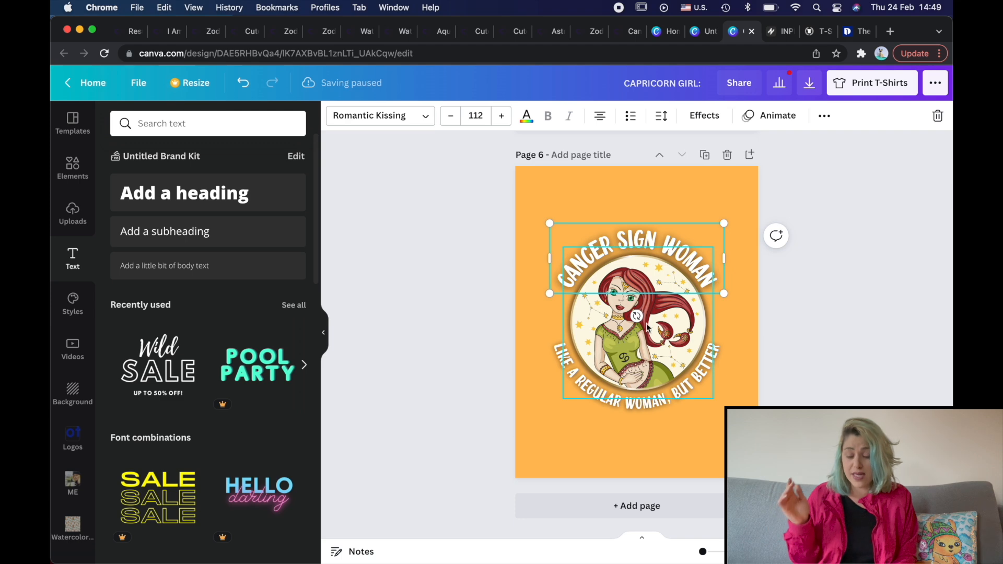
pyautogui.press('super+z')
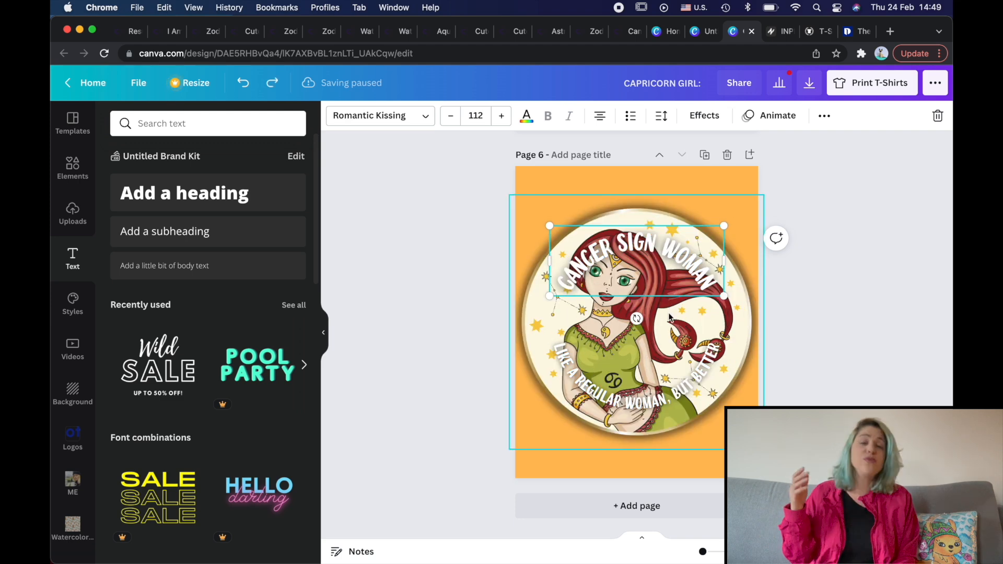
pyautogui.click(805, 293)
pyautogui.press('super+z')
pyautogui.press('super+shift+z')
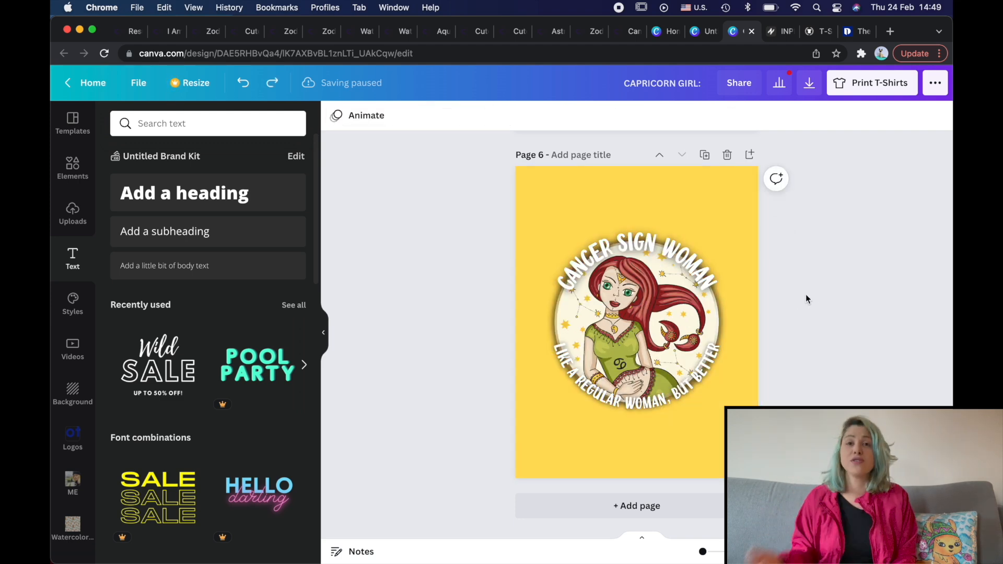
# Shrink the circular Cancer woman image so it sits inside the two curved texts.
pyautogui.click(734, 314)
pyautogui.click(662, 323)
pyautogui.moveTo(728, 235); pyautogui.dragTo(667, 294)
pyautogui.click(648, 311)
pyautogui.press('super+z')
pyautogui.click(673, 315)
pyautogui.moveTo(639, 323); pyautogui.dragTo(667, 294)
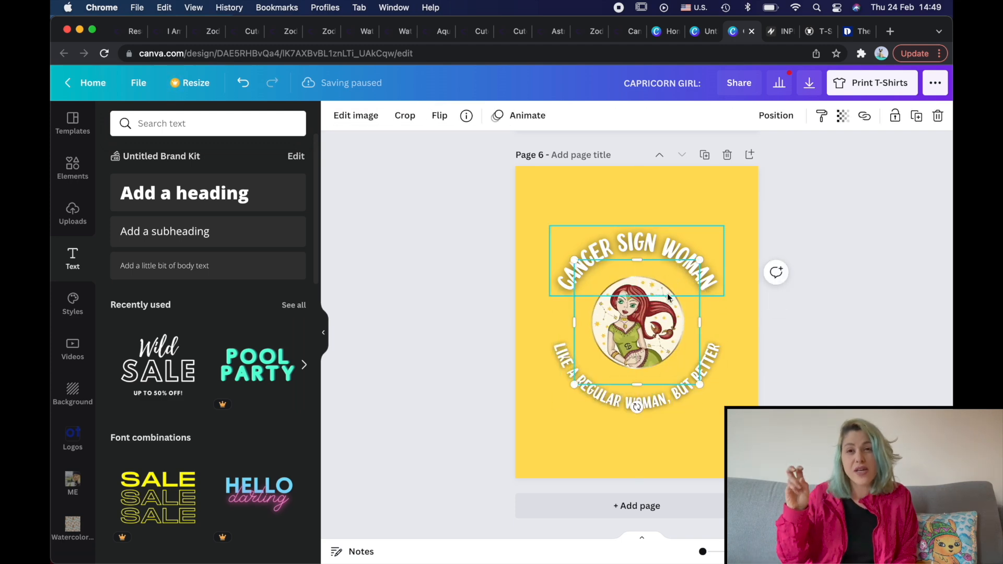
# Add a Glow shadow to the Cancer woman image again and increase its transparency and blur.
pyautogui.click(372, 117)
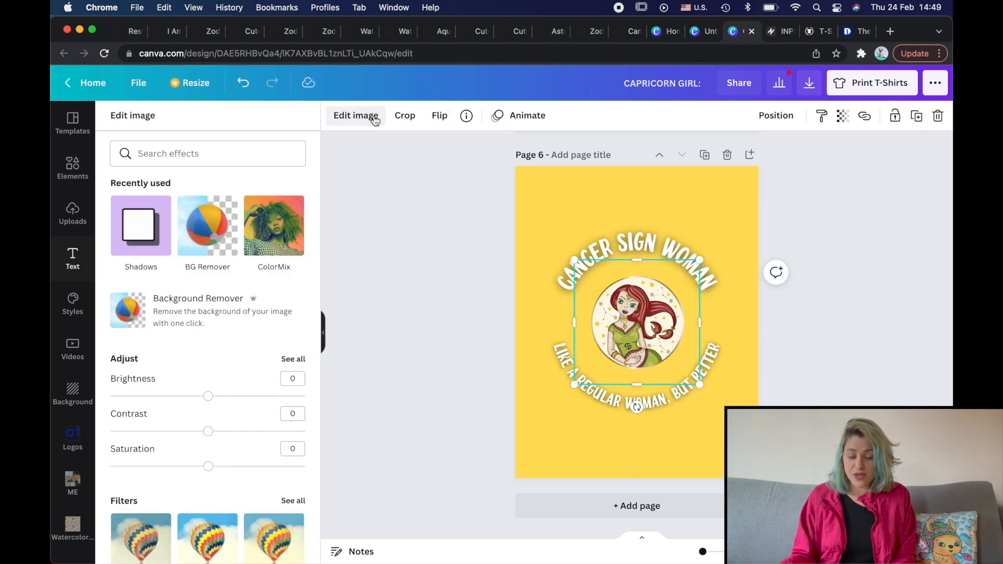
pyautogui.click(149, 226)
pyautogui.click(210, 178)
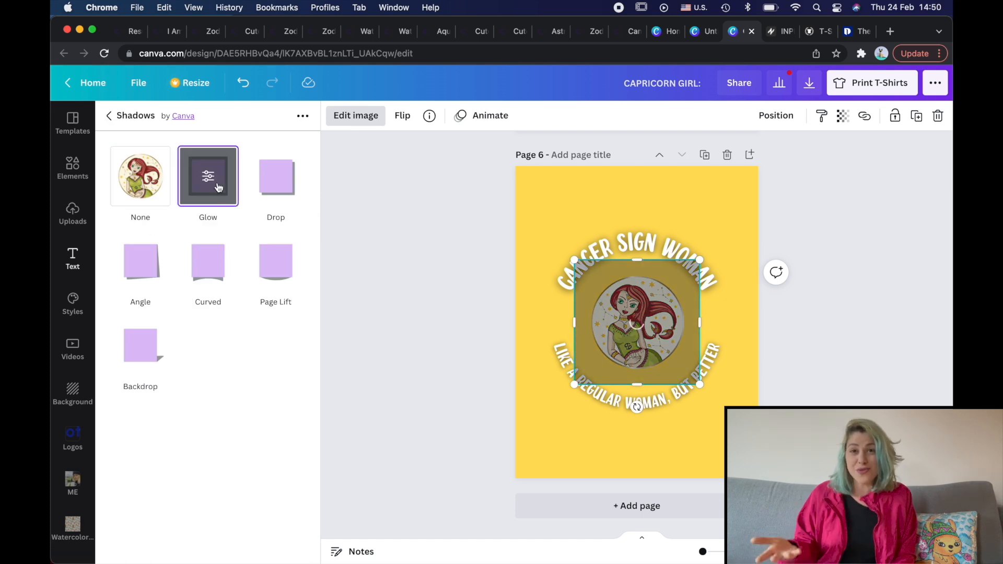
pyautogui.click(209, 177)
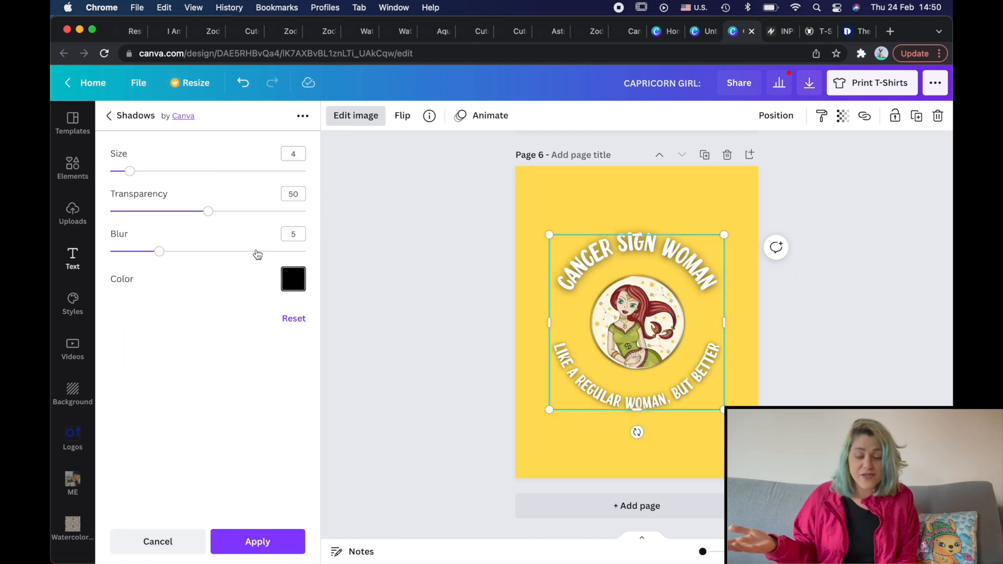
pyautogui.moveTo(212, 212); pyautogui.dragTo(249, 215)
pyautogui.moveTo(160, 252); pyautogui.dragTo(181, 256)
# Try pink, purple and yellow as page 6's background, and finish by removing the background color.
pyautogui.click(191, 419)
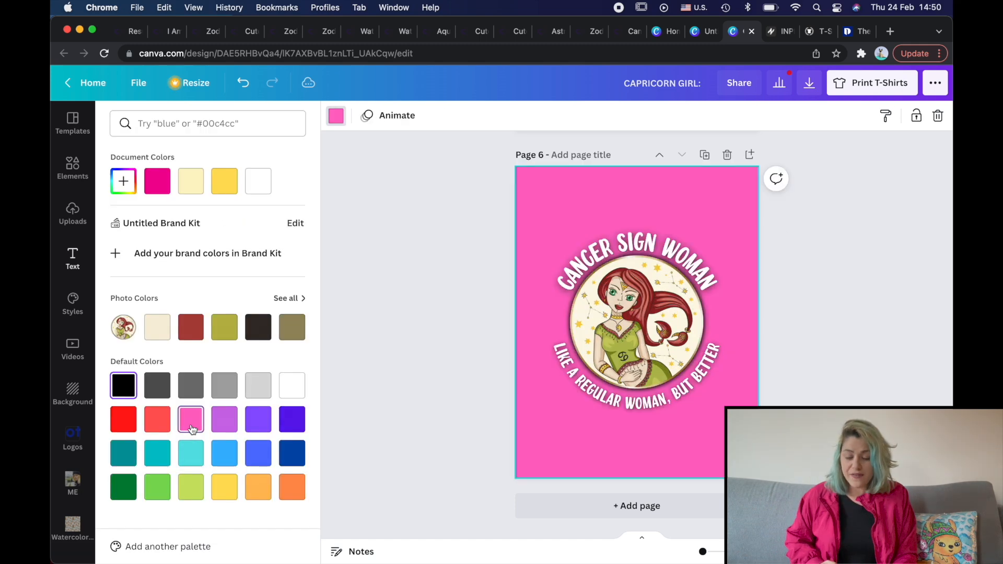
pyautogui.click(224, 419)
pyautogui.click(224, 487)
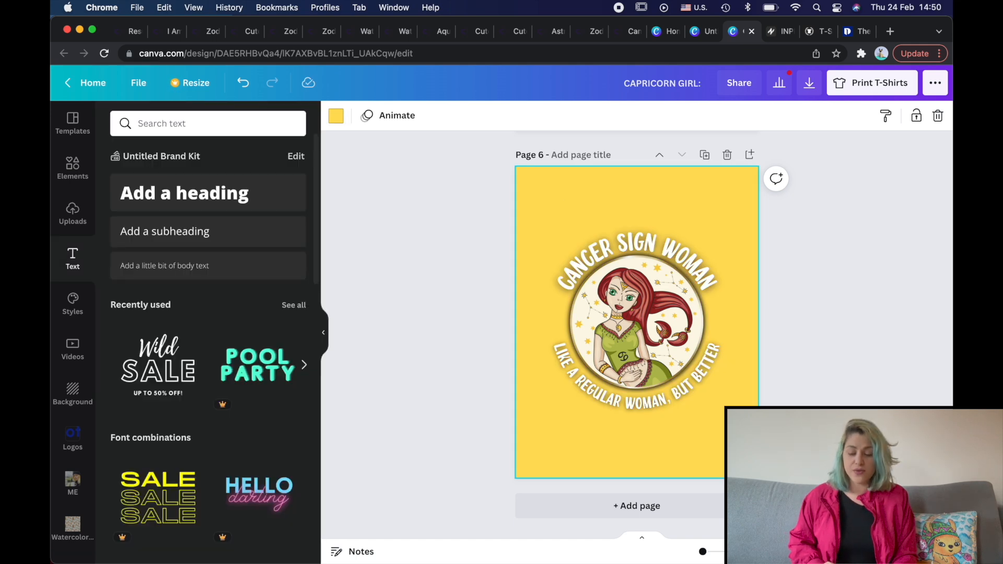
pyautogui.scroll(2, 735, 257)
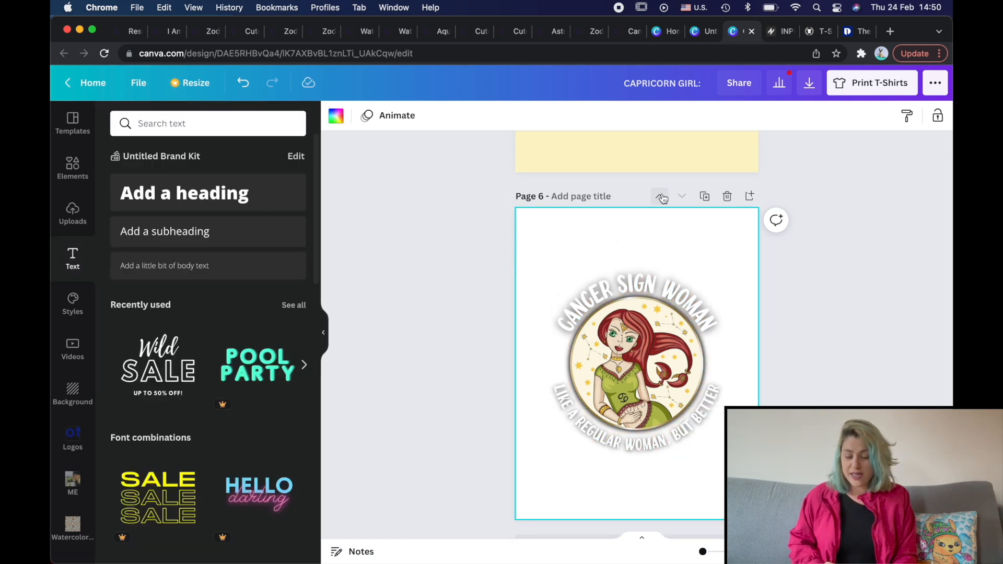
# Delete page 1, which holds only the circular Cancer woman image.
pyautogui.scroll(15, 710, 243)
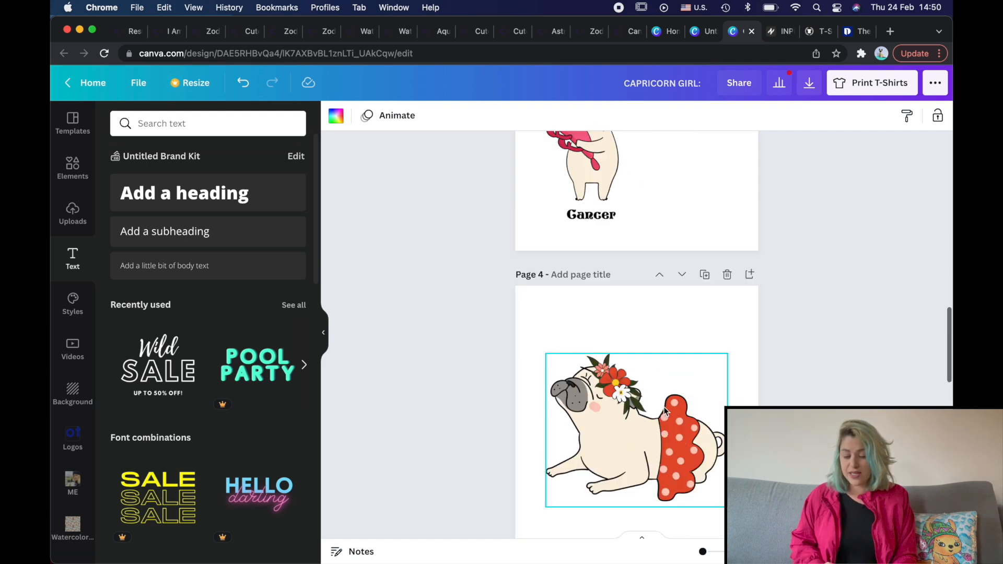
pyautogui.scroll(-2, 664, 406)
pyautogui.scroll(10, 663, 410)
pyautogui.scroll(5, 658, 278)
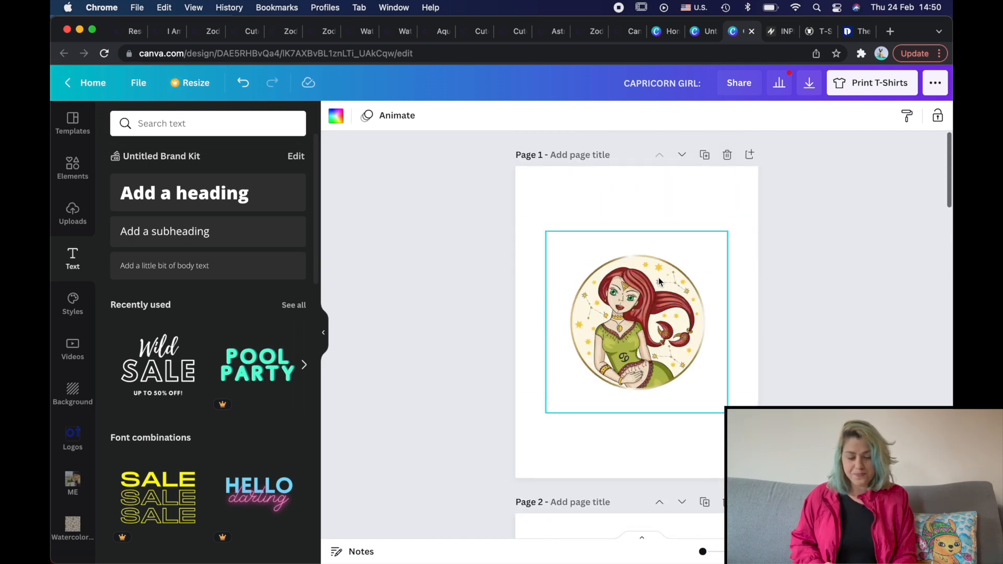
pyautogui.click(726, 154)
pyautogui.scroll(-5, 706, 246)
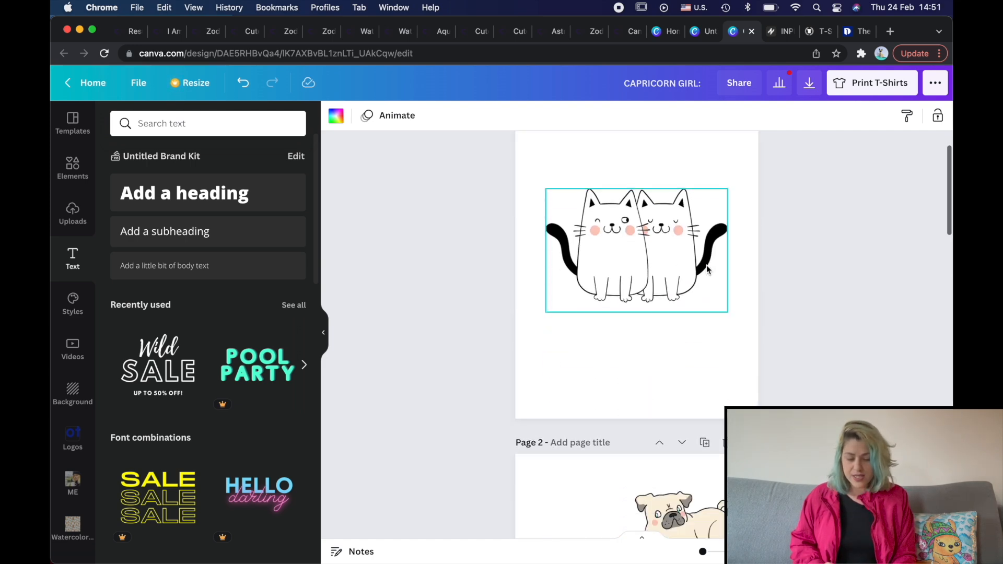
# Place the uploaded purple galaxy circle with the two-bar zodiac symbol on page 6, enlarge it and center it on the page.
pyautogui.click(73, 167)
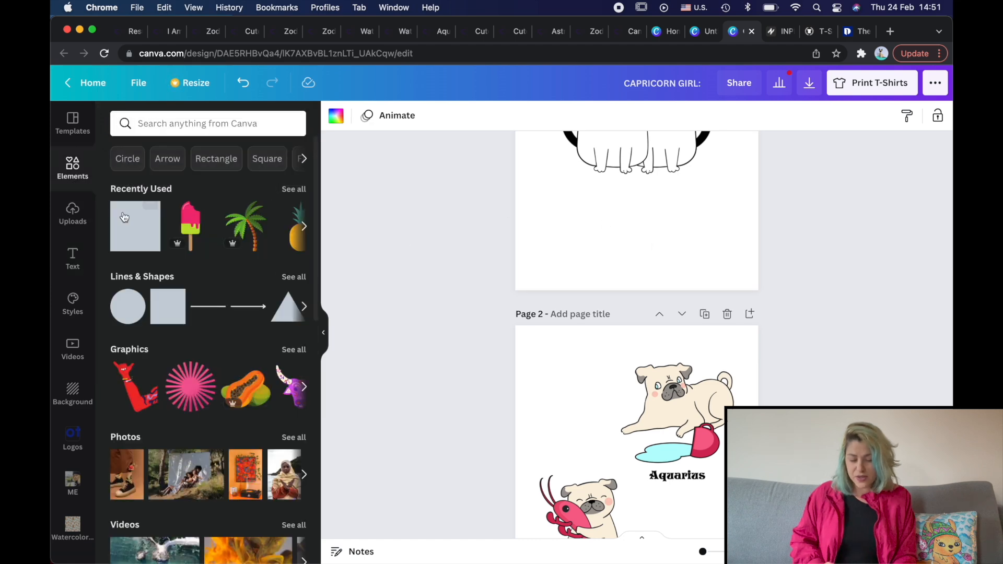
pyautogui.click(65, 215)
pyautogui.scroll(10, 239, 342)
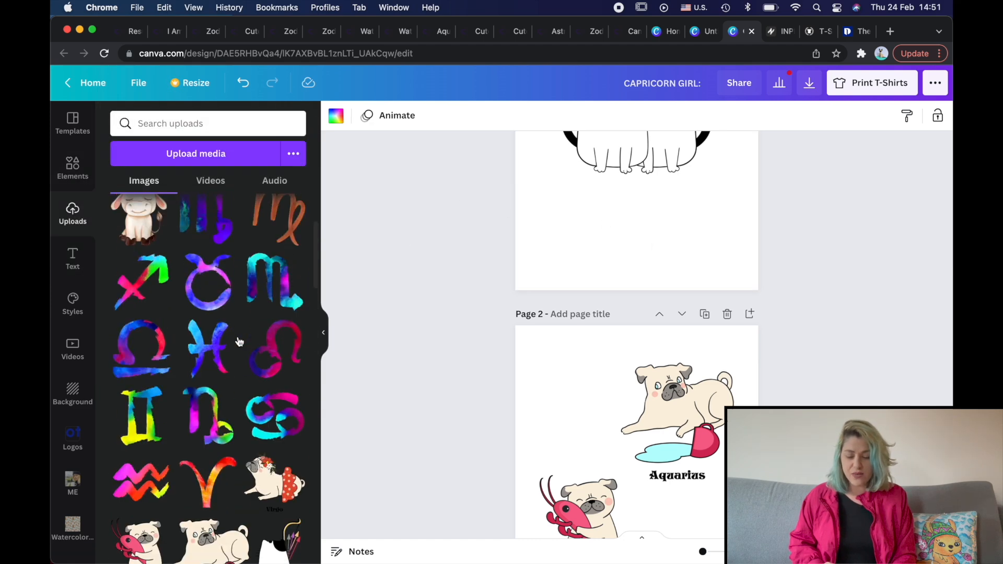
pyautogui.scroll(3, 237, 345)
pyautogui.scroll(-15, 410, 164)
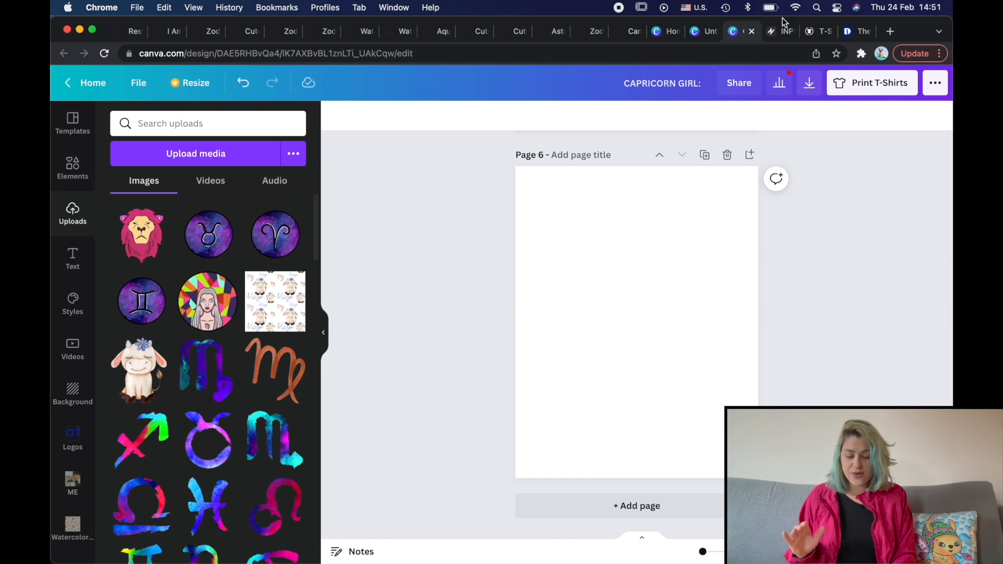
pyautogui.click(160, 283)
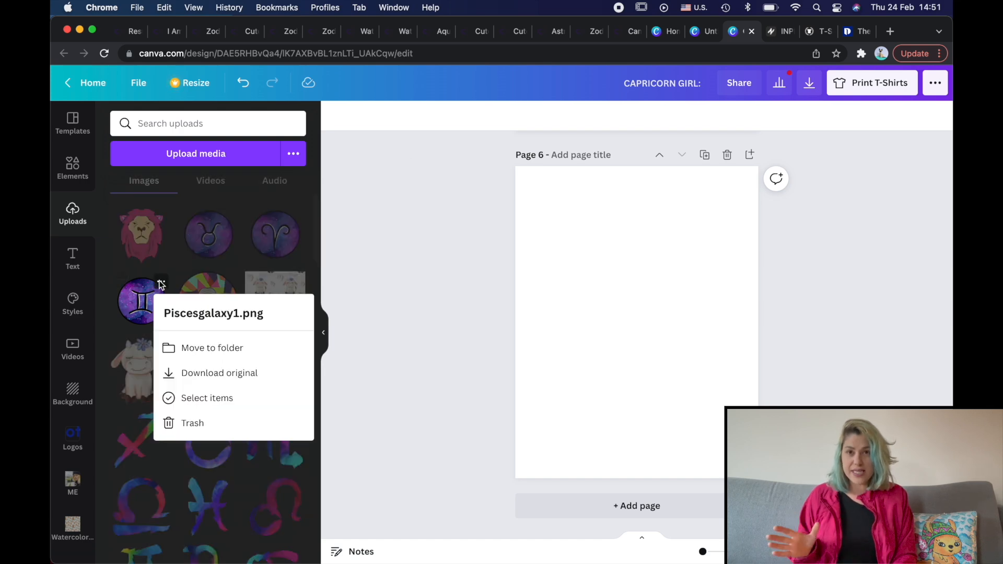
pyautogui.click(432, 213)
pyautogui.click(137, 313)
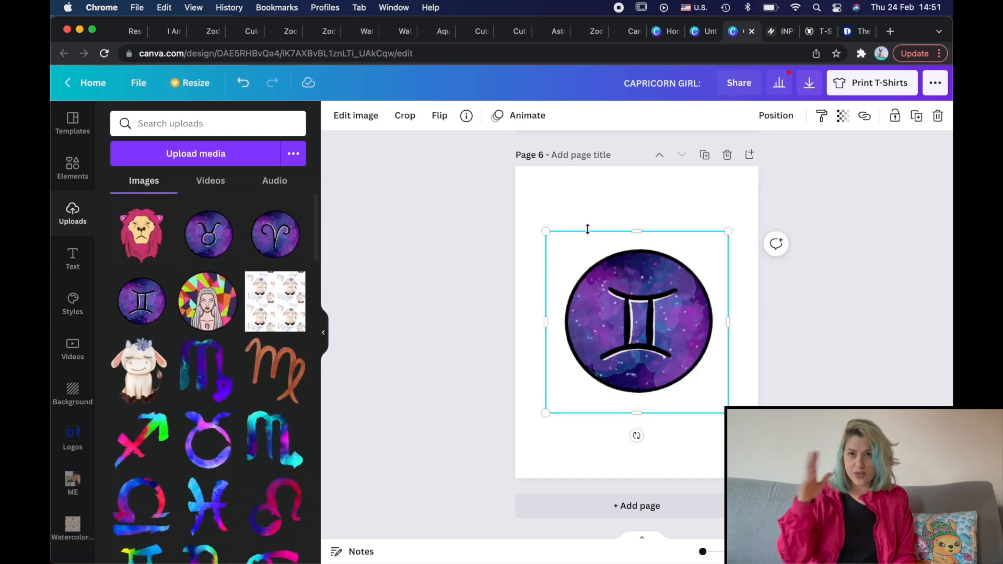
pyautogui.moveTo(547, 232); pyautogui.dragTo(497, 181)
pyautogui.moveTo(668, 312); pyautogui.dragTo(694, 329)
pyautogui.click(828, 256)
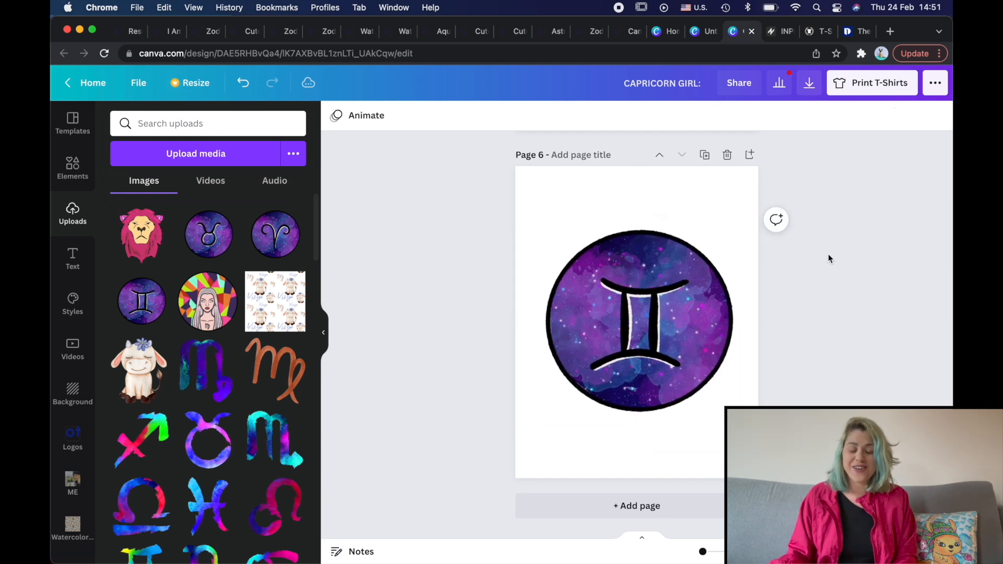
# Look up Pisces on the Dictionary.com horoscope page and read its listed characteristics for wording ideas.
pyautogui.click(854, 32)
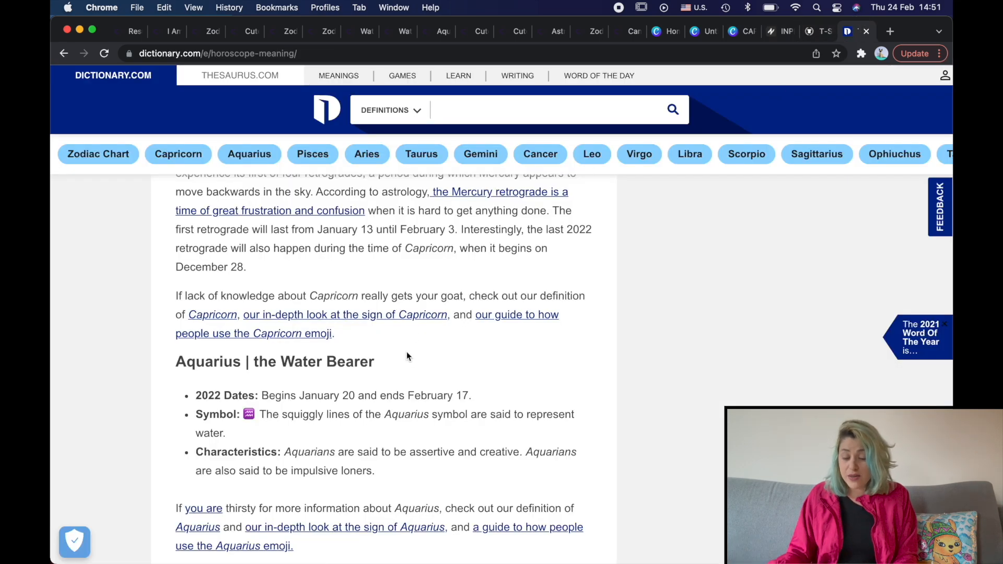
pyautogui.press('super+f')
pyautogui.write('pisc')
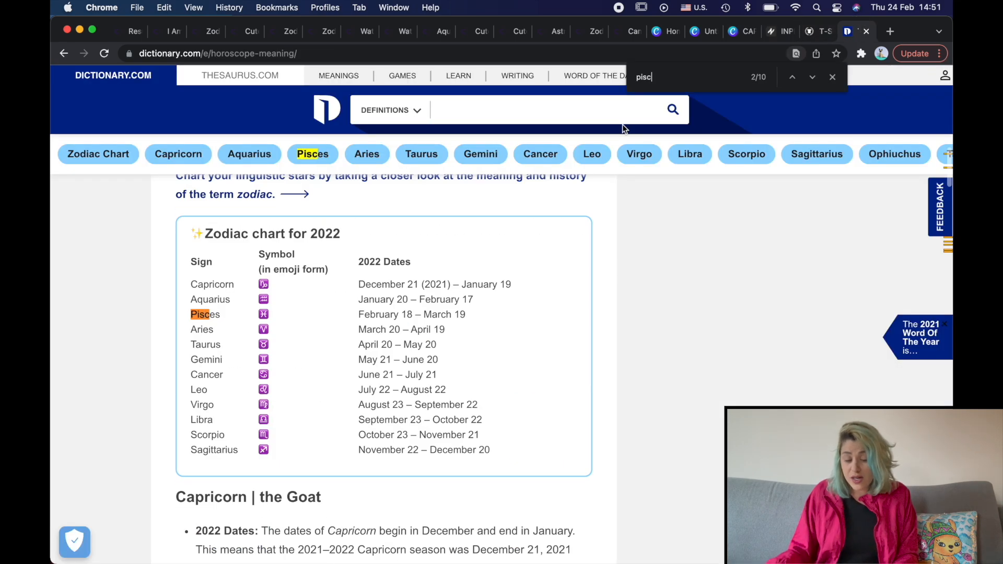
pyautogui.click(812, 78)
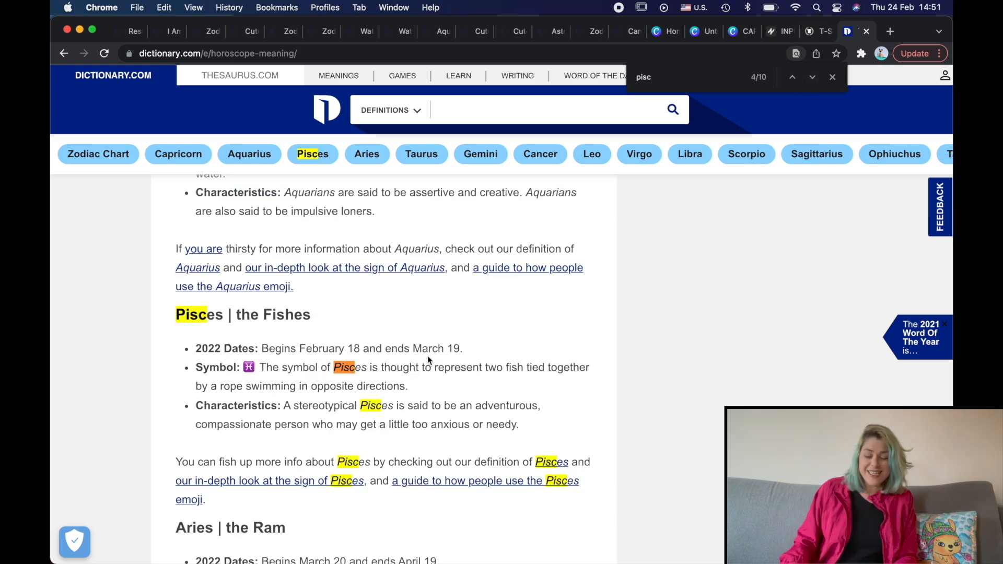
pyautogui.scroll(-2, 427, 356)
pyautogui.scroll(-3, 347, 357)
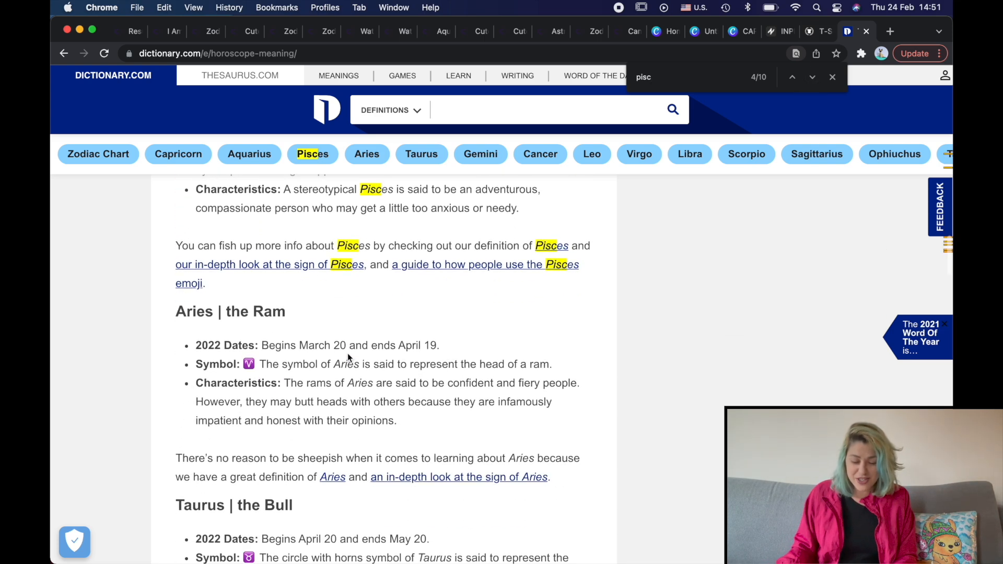
pyautogui.scroll(4, 347, 353)
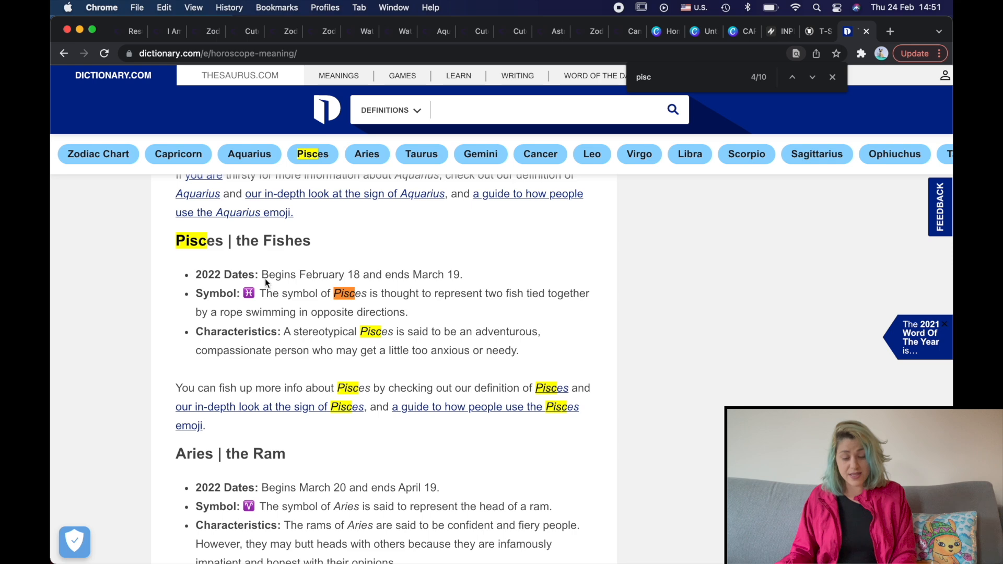
pyautogui.doubleClick(243, 350)
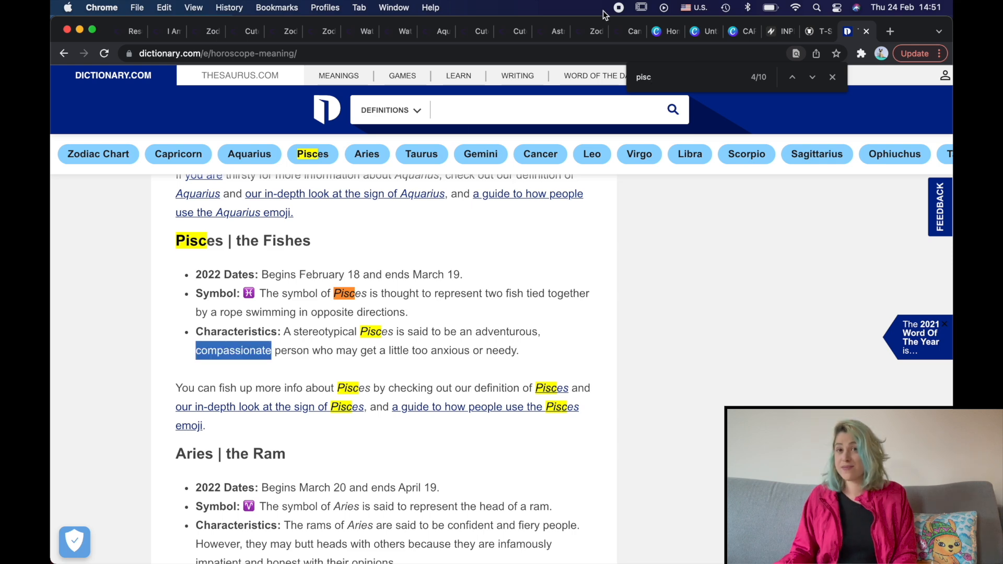
# Switch back to the Canva design and copy the curved CANCER SIGN WOMAN text from page 5 onto page 6.
pyautogui.click(736, 32)
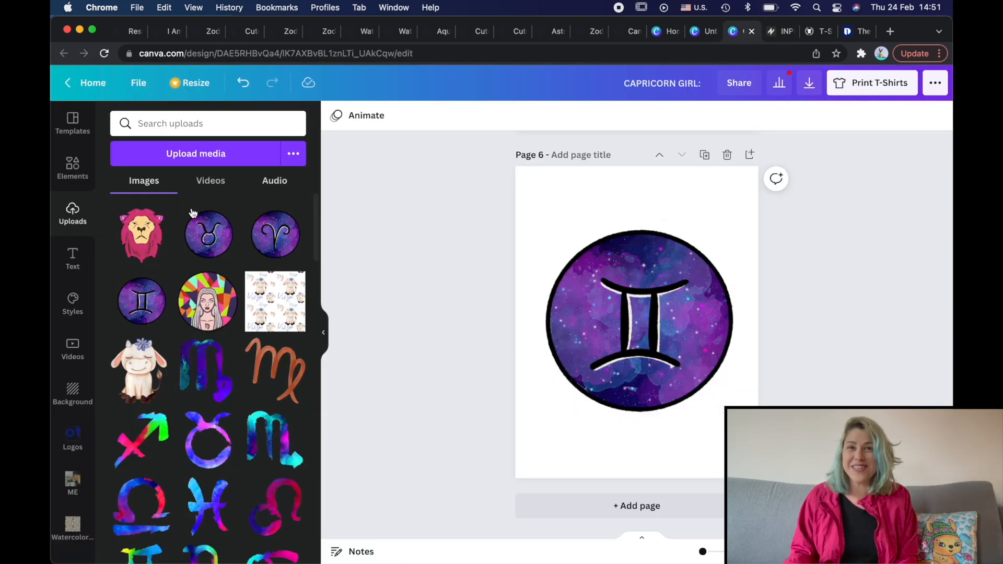
pyautogui.scroll(6, 612, 284)
pyautogui.click(631, 201)
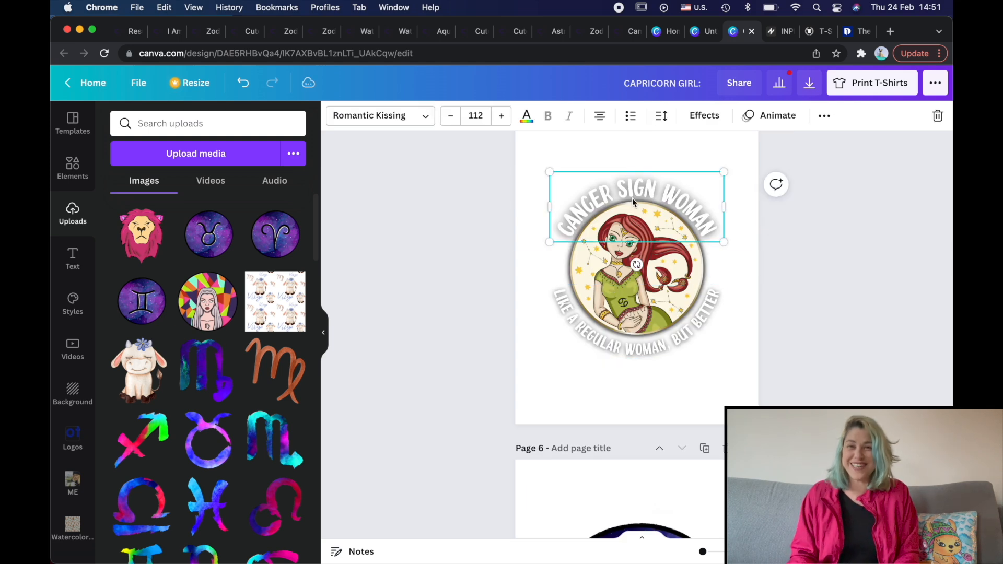
pyautogui.hotkey('ctrl', 'c')
pyautogui.scroll(-5, 632, 202)
pyautogui.hotkey('ctrl', 'v')
# Replace the pasted curved text on page 6 with ADVENTUROUS, correcting its spelling.
pyautogui.doubleClick(630, 316)
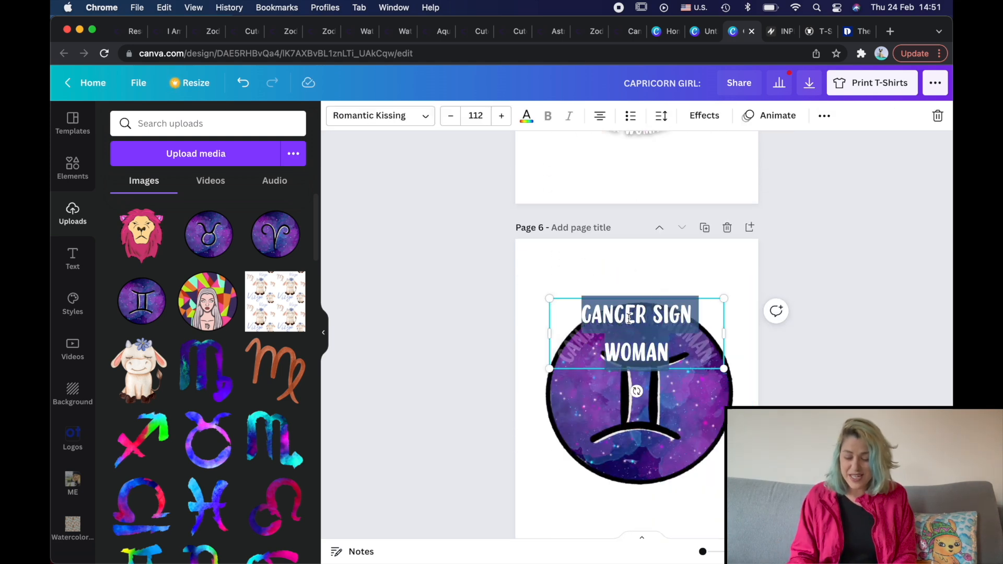
pyautogui.write('ADVEN')
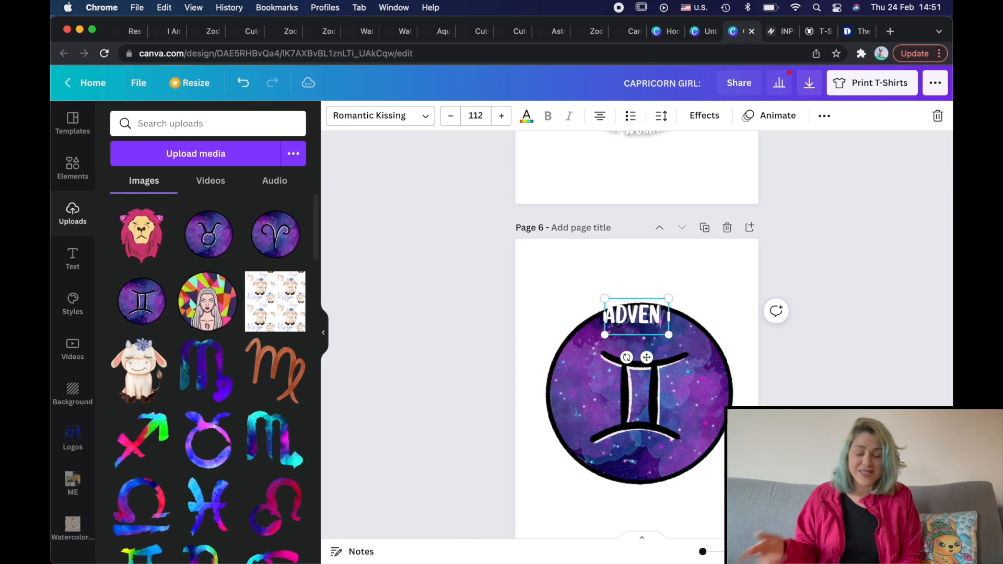
pyautogui.write('TEROUS')
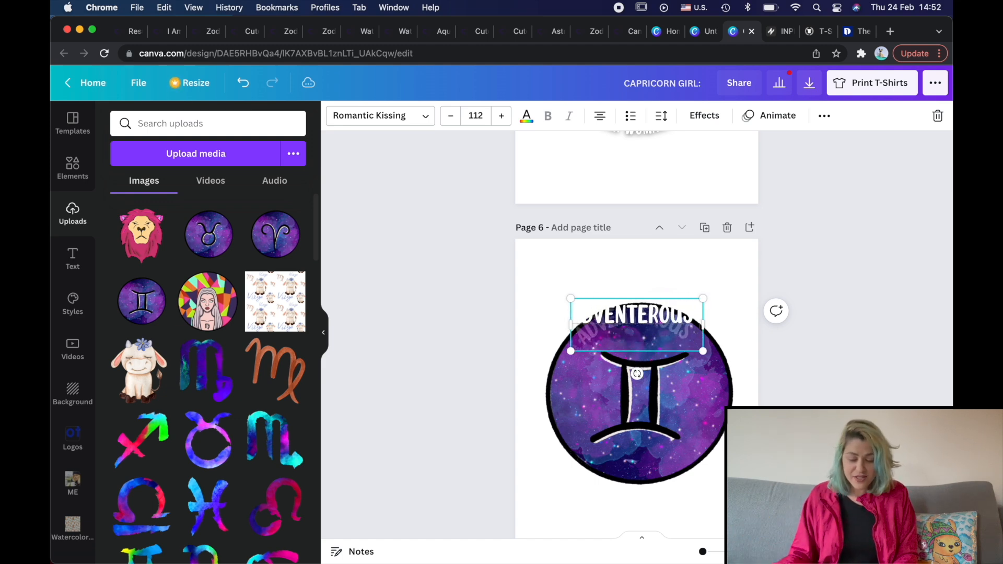
pyautogui.rightClick(654, 314)
pyautogui.click(701, 307)
pyautogui.click(674, 247)
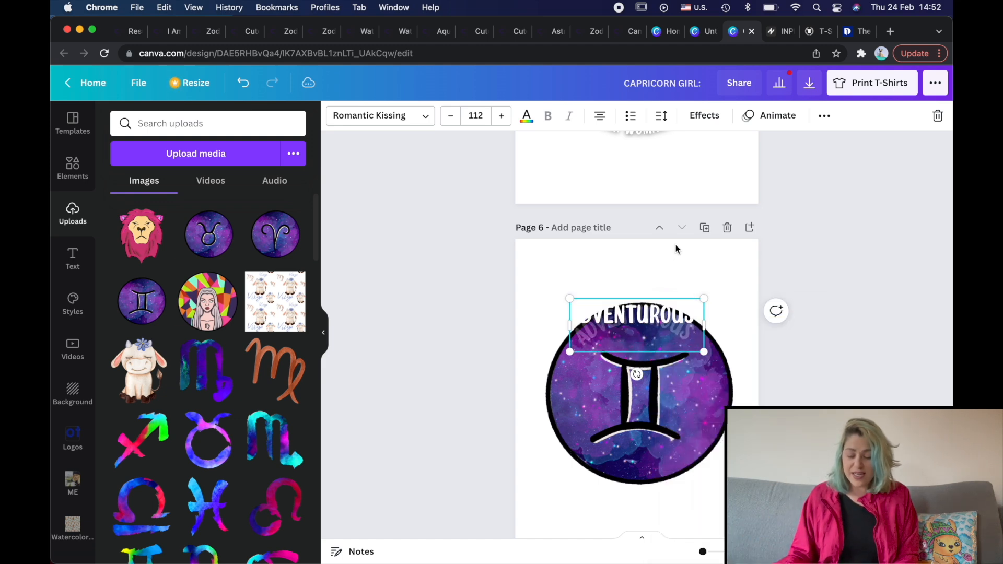
# Duplicate the ADVENTUROUS text, move the copy to the lower part of the galaxy circle and change it to COMPASSIONATE.
pyautogui.click(661, 310)
pyautogui.press('super+c')
pyautogui.press('super+v')
pyautogui.moveTo(656, 316); pyautogui.dragTo(656, 422)
pyautogui.click(655, 422)
pyautogui.press('super+a')
pyautogui.write('COMPA')
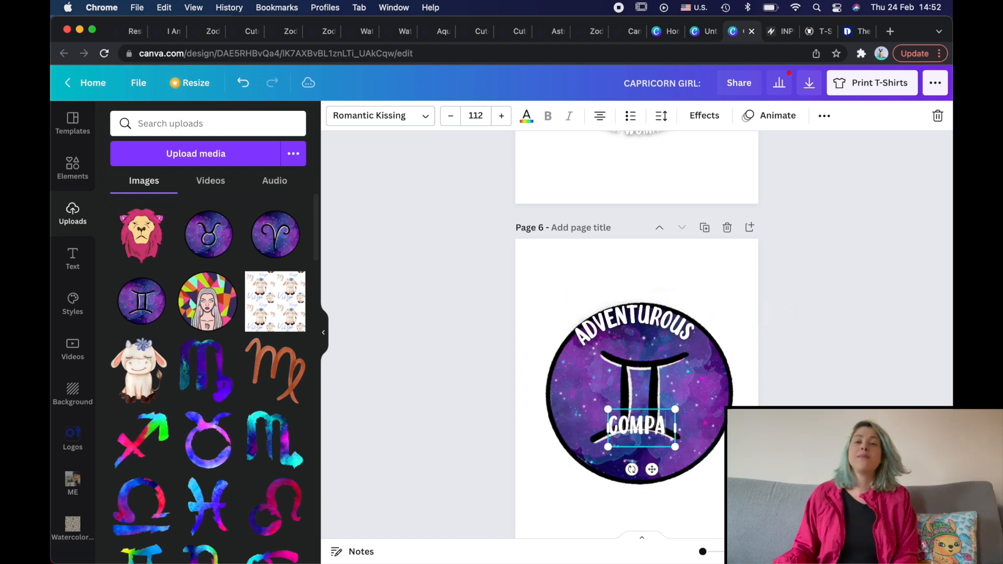
pyautogui.write('SSIONATE')
pyautogui.click(702, 360)
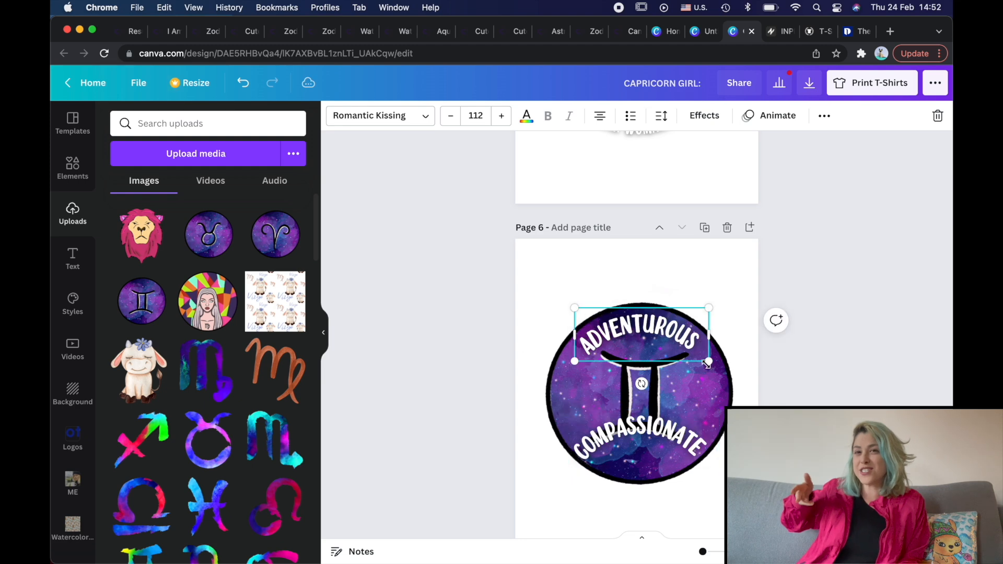
# Shrink and center the ADVENTUROUS text at the circle's top, and nudge the ADVENTUROUS & COMPASSIONATE text along its bottom edge.
pyautogui.moveTo(711, 365); pyautogui.dragTo(683, 353)
pyautogui.moveTo(637, 319); pyautogui.dragTo(650, 320)
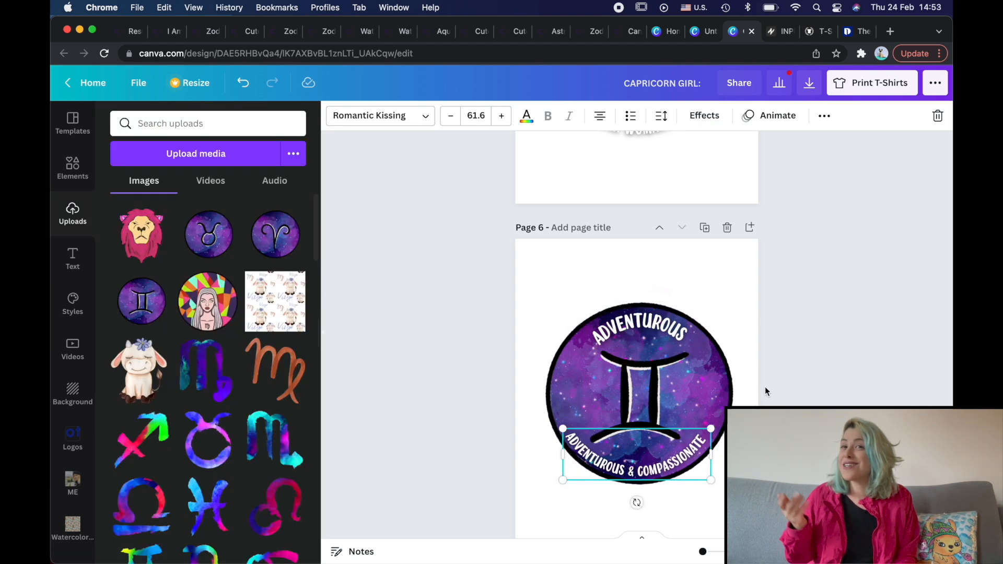
pyautogui.click(794, 389)
pyautogui.click(675, 456)
pyautogui.moveTo(676, 456); pyautogui.dragTo(678, 455)
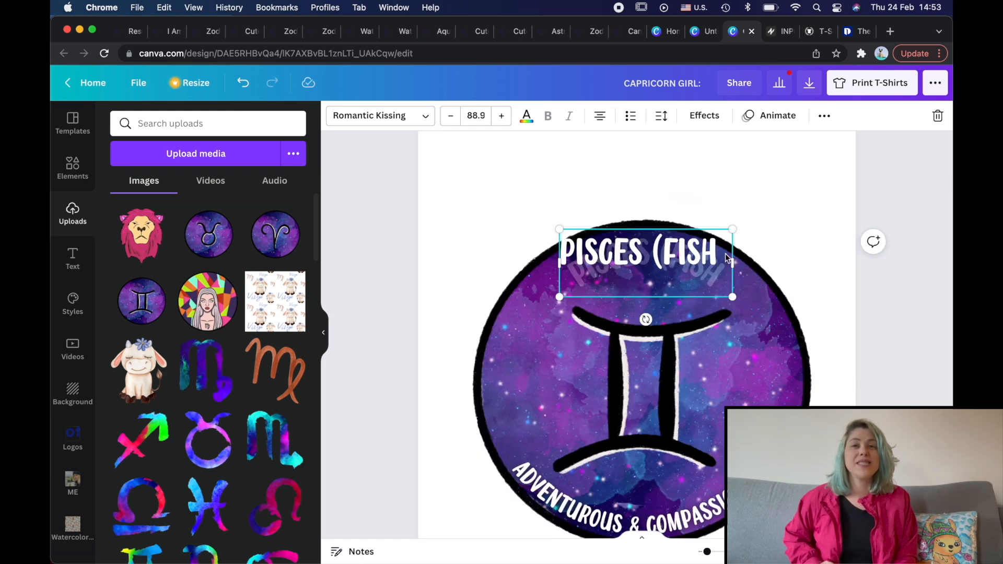
# Complete the circle's upper text as PISCES (FISH) and slightly lower its Curve effect.
pyautogui.write(')')
pyautogui.click(766, 217)
pyautogui.click(723, 251)
pyautogui.click(691, 115)
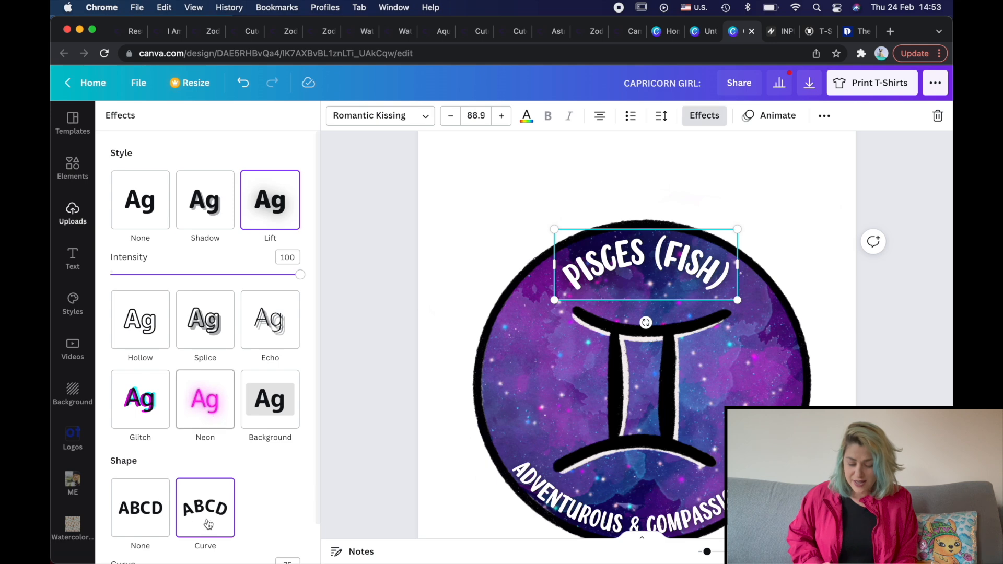
pyautogui.scroll(-2, 209, 522)
pyautogui.moveTo(277, 541); pyautogui.dragTo(266, 540)
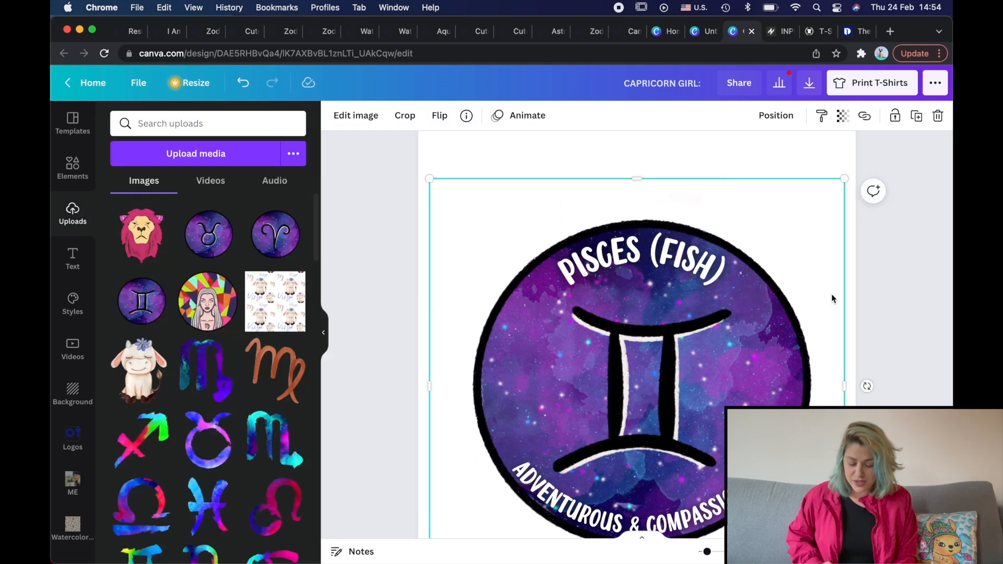
# Try a medium gray background color on page 6.
pyautogui.click(892, 277)
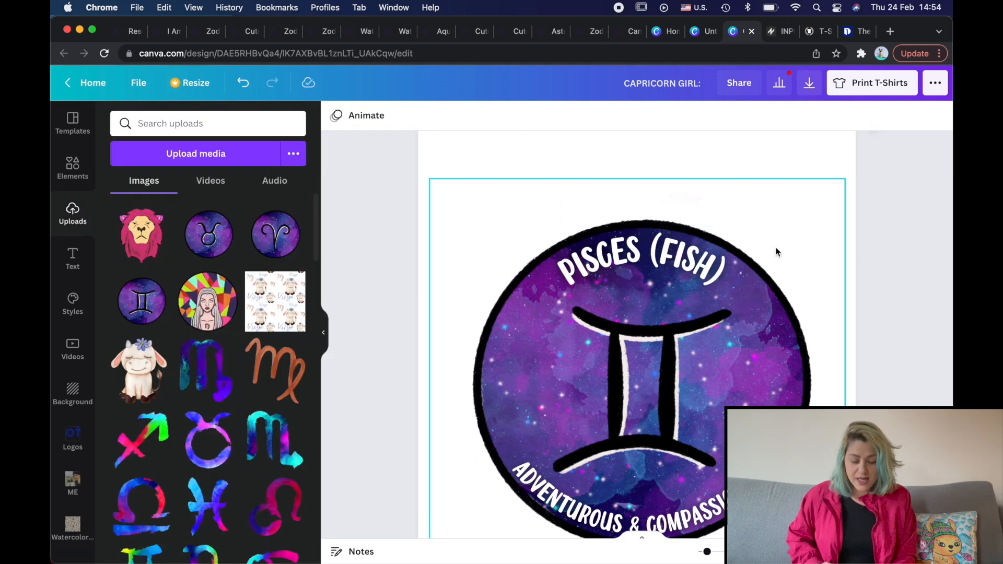
pyautogui.scroll(-3, 776, 247)
pyautogui.click(222, 392)
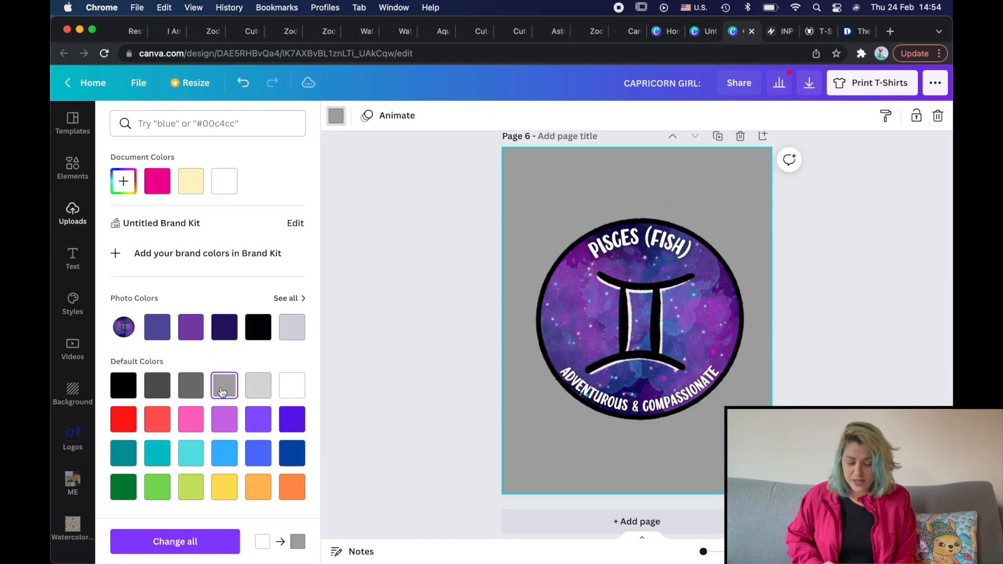
# Add a Glow shadow to the galaxy circle image and undo page 6's black background.
pyautogui.click(557, 298)
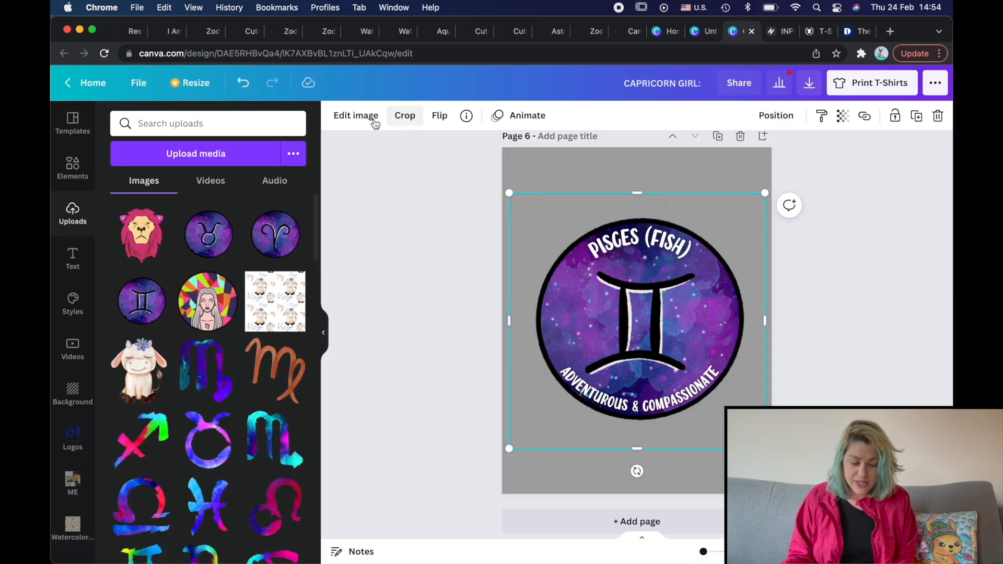
pyautogui.click(367, 120)
pyautogui.click(140, 225)
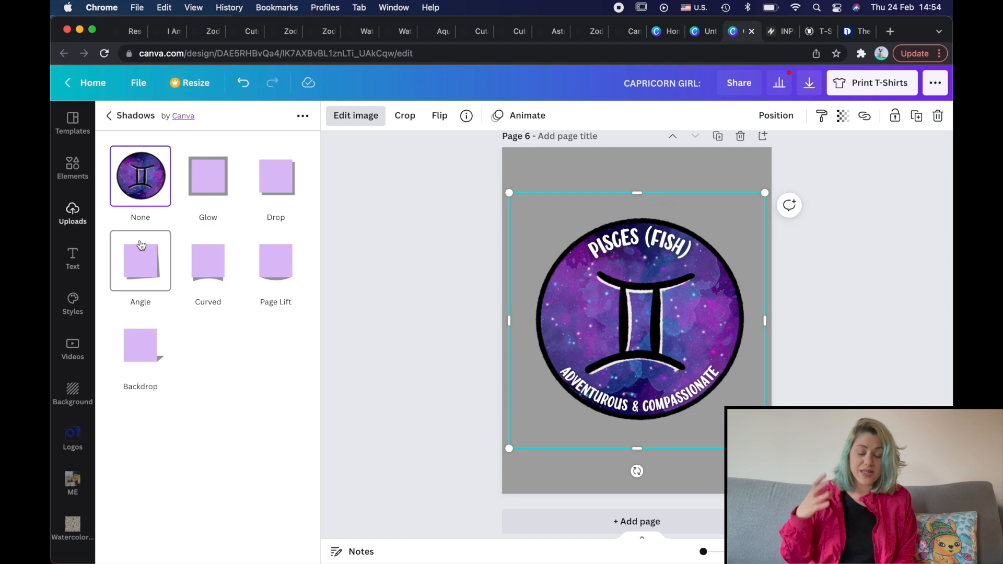
pyautogui.click(219, 176)
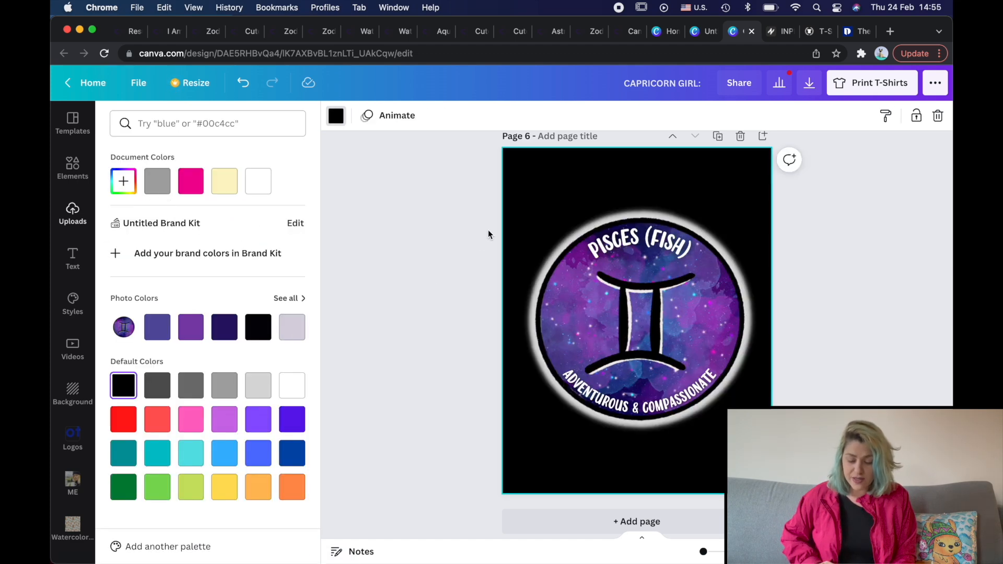
pyautogui.press('super+z')
# Review the designs from page 6 back up to page 3, examining the flower-crowned pug image there.
pyautogui.scroll(6, 661, 246)
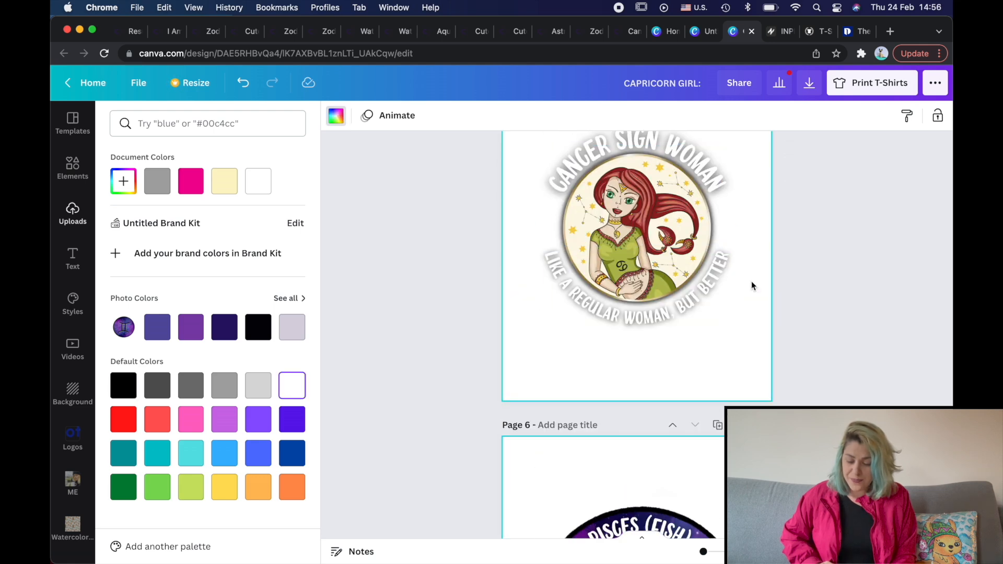
pyautogui.scroll(15, 748, 300)
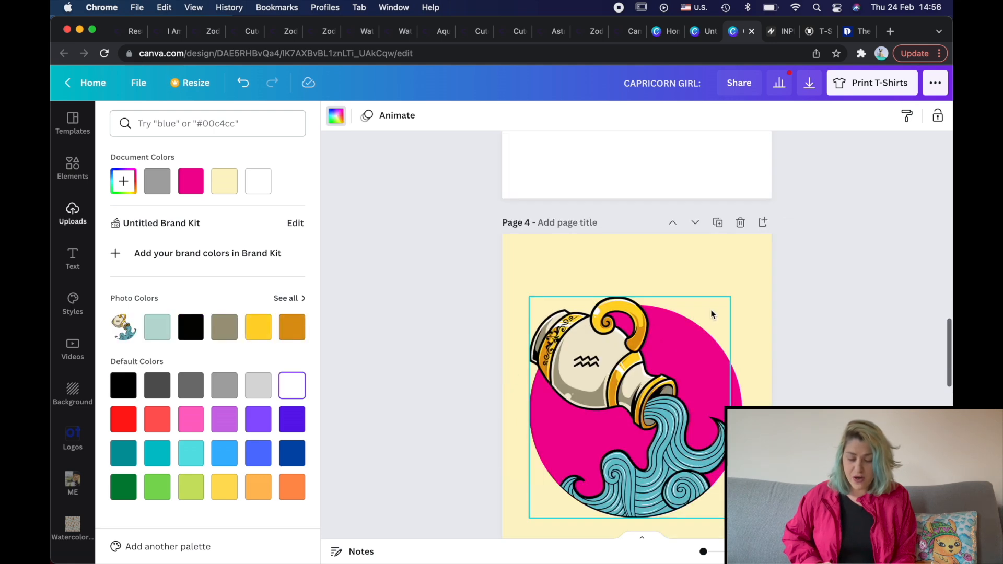
pyautogui.scroll(3, 711, 307)
pyautogui.click(457, 313)
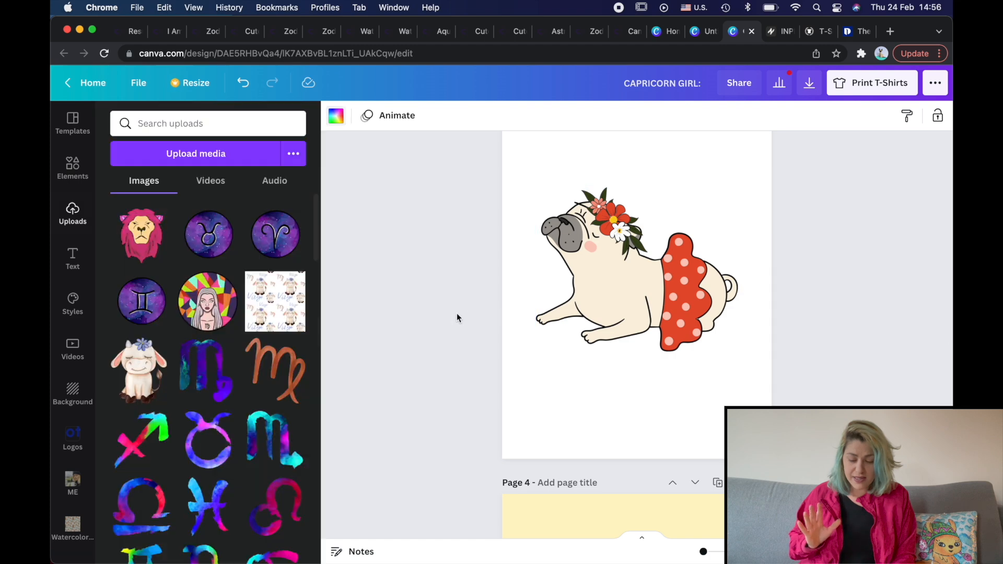
pyautogui.click(735, 253)
pyautogui.scroll(2, 766, 376)
pyautogui.scroll(1, 772, 368)
pyautogui.scroll(-4, 760, 314)
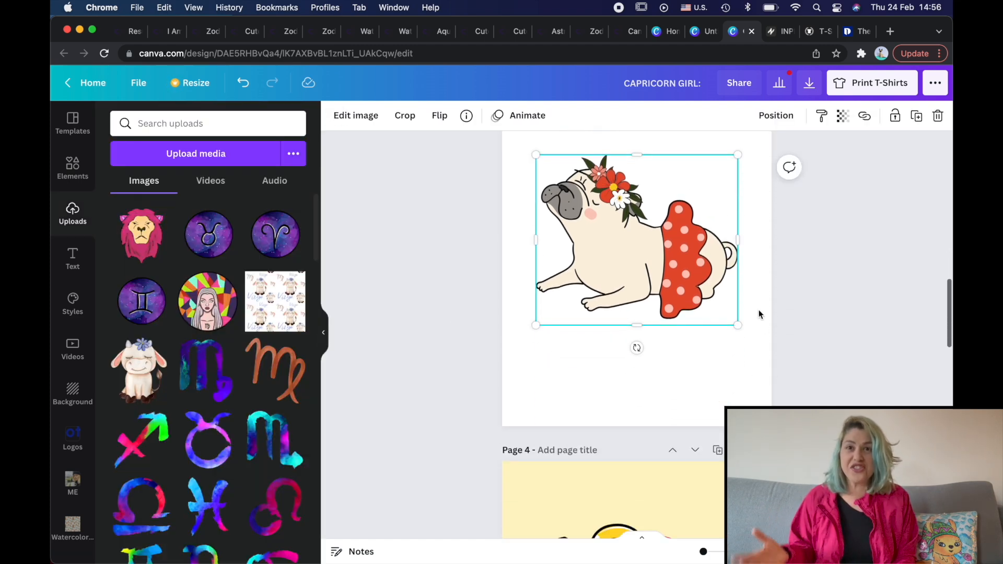
pyautogui.scroll(1, 757, 371)
pyautogui.click(784, 374)
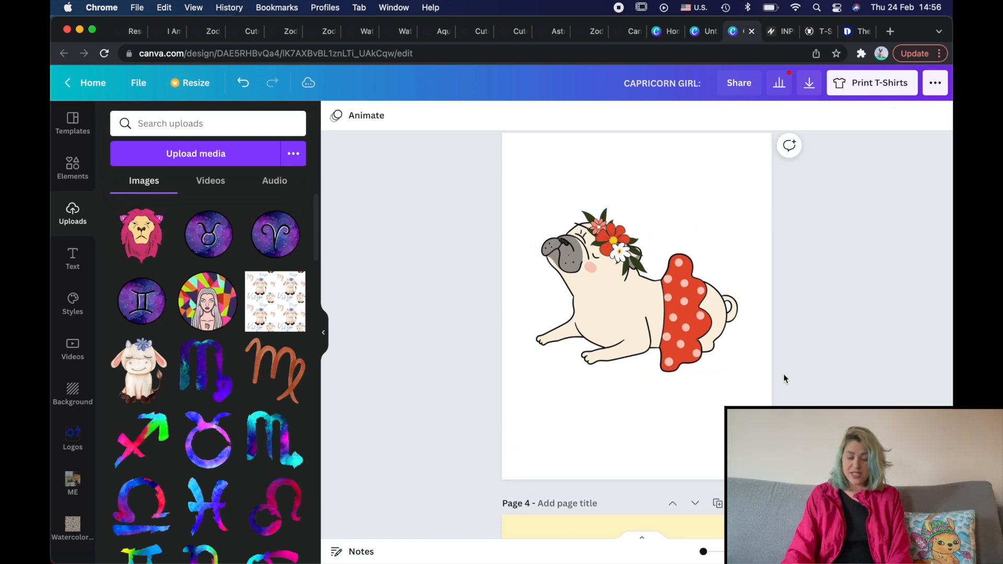
pyautogui.scroll(2, 784, 374)
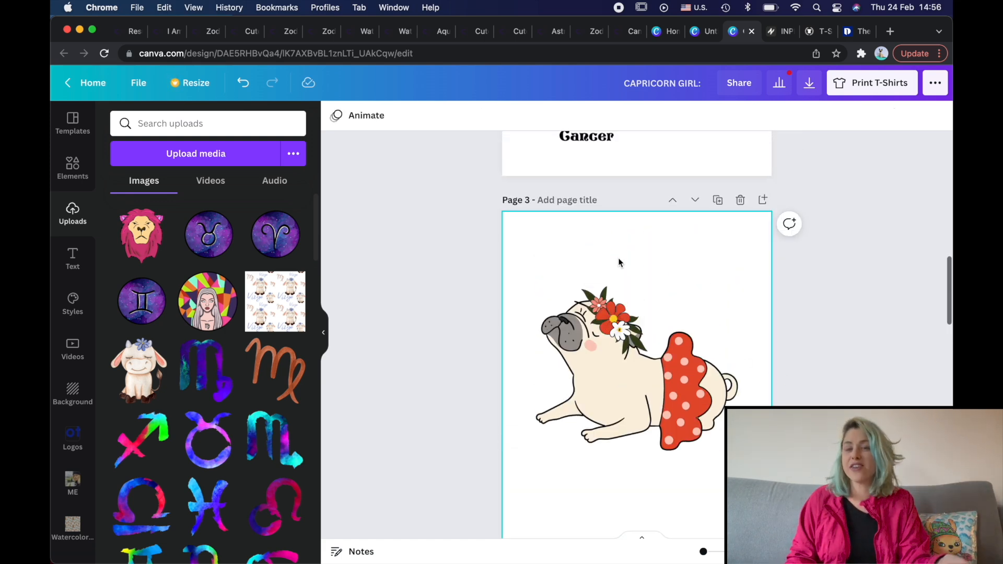
# Add a heading text to page 3 over the flower-crowned pug, reading "Fancy".
pyautogui.scroll(4, 620, 262)
pyautogui.click(73, 257)
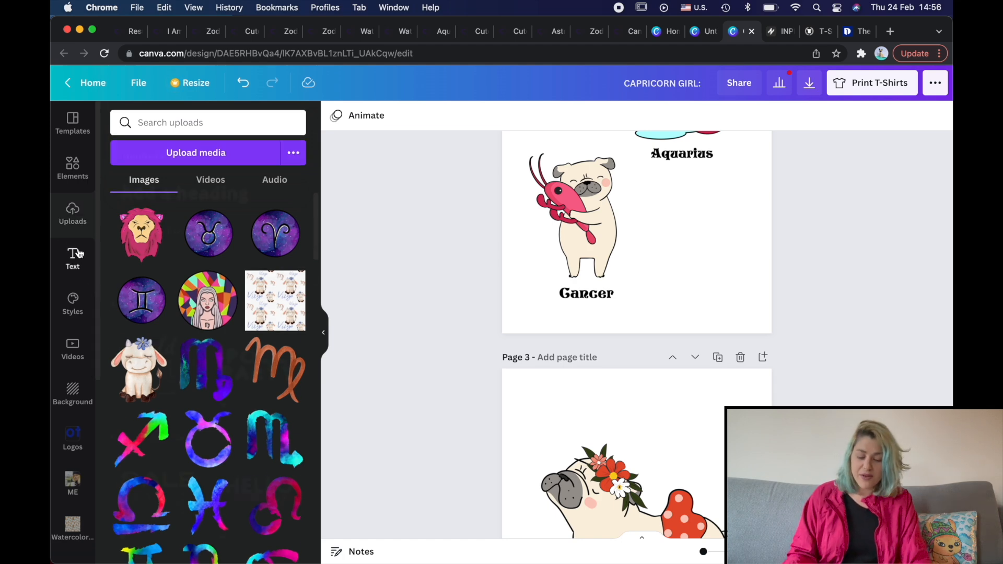
pyautogui.scroll(-5, 490, 250)
pyautogui.click(153, 214)
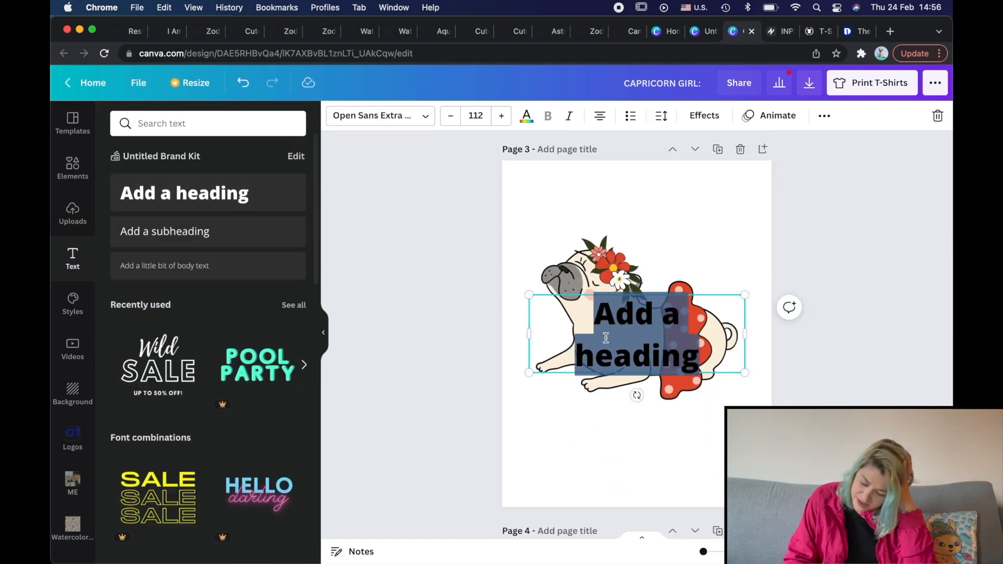
pyautogui.write('Fancy')
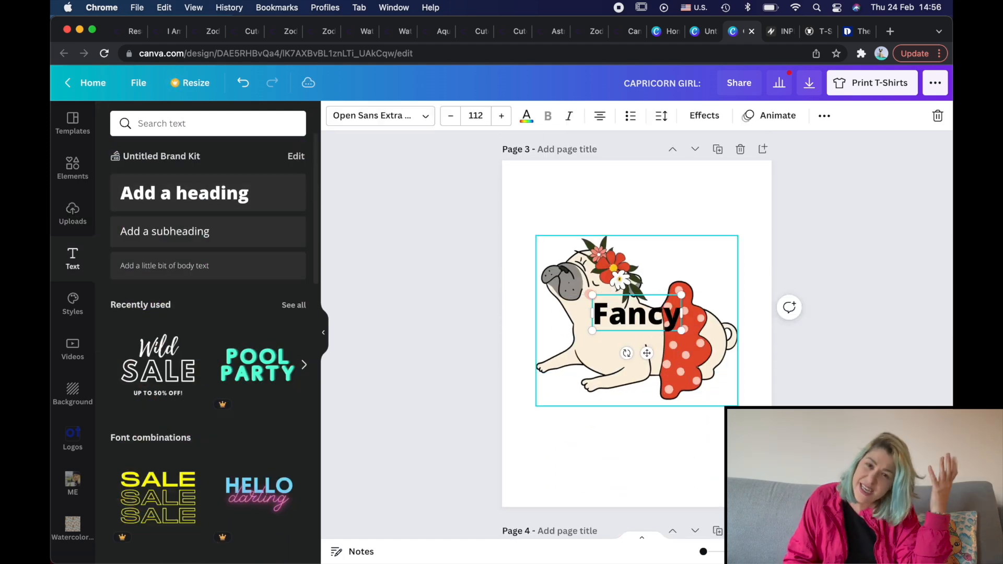
# Try extending the heading wording to "Fancy like only a virgo knows how".
pyautogui.write(' like a V')
pyautogui.press('BackSpace')
pyautogui.press('BackSpace')
pyautogui.press('BackSpace')
pyautogui.press('BackSpace')
pyautogui.press('BackSpace')
pyautogui.press('BackSpace')
pyautogui.press('BackSpace')
pyautogui.press('BackSpace')
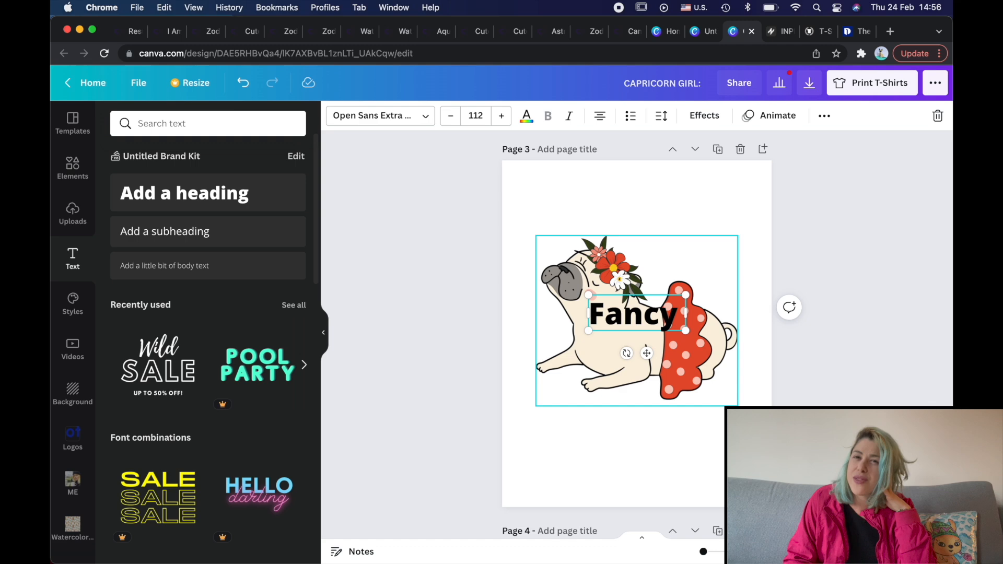
pyautogui.write('like onl;')
pyautogui.press('BackSpace')
pyautogui.press('BackSpace')
pyautogui.press('BackSpace')
pyautogui.press('BackSpace')
pyautogui.press('BackSpace')
pyautogui.write('only')
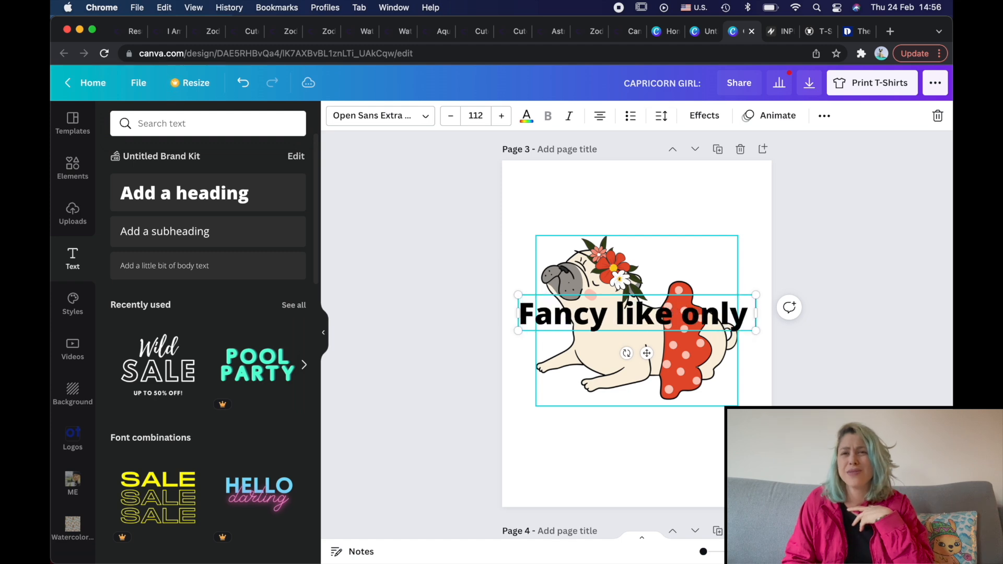
pyautogui.write(' a virgo know')
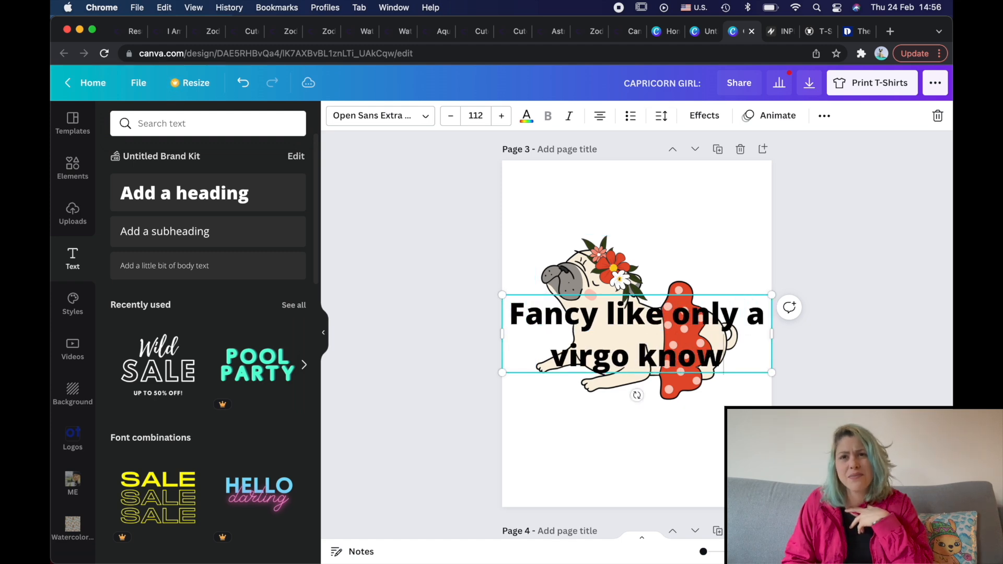
pyautogui.write('s how')
# Try replacing the whole heading wording with "the Fanciest".
pyautogui.press('super+a')
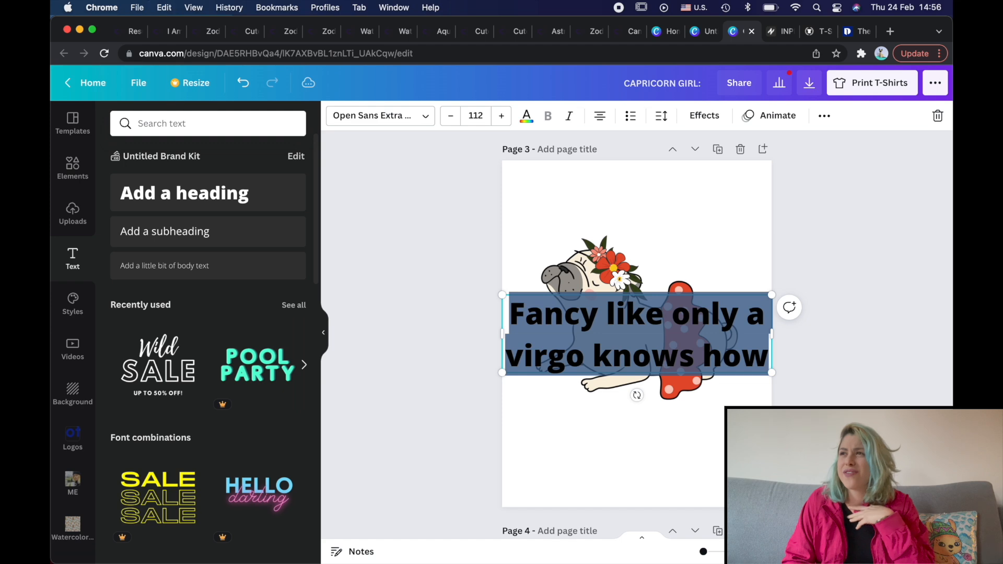
pyautogui.press('BackSpace')
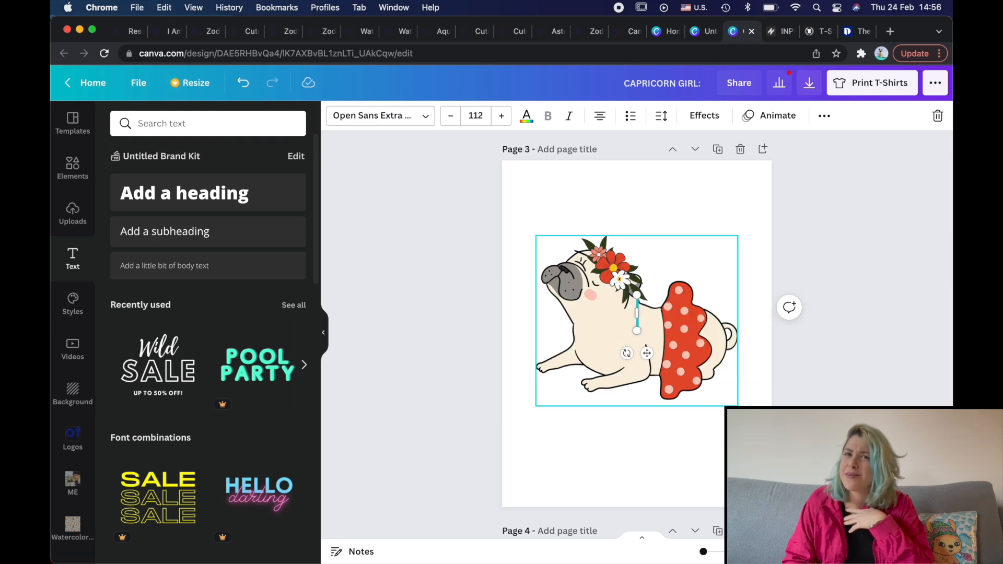
pyautogui.write('the')
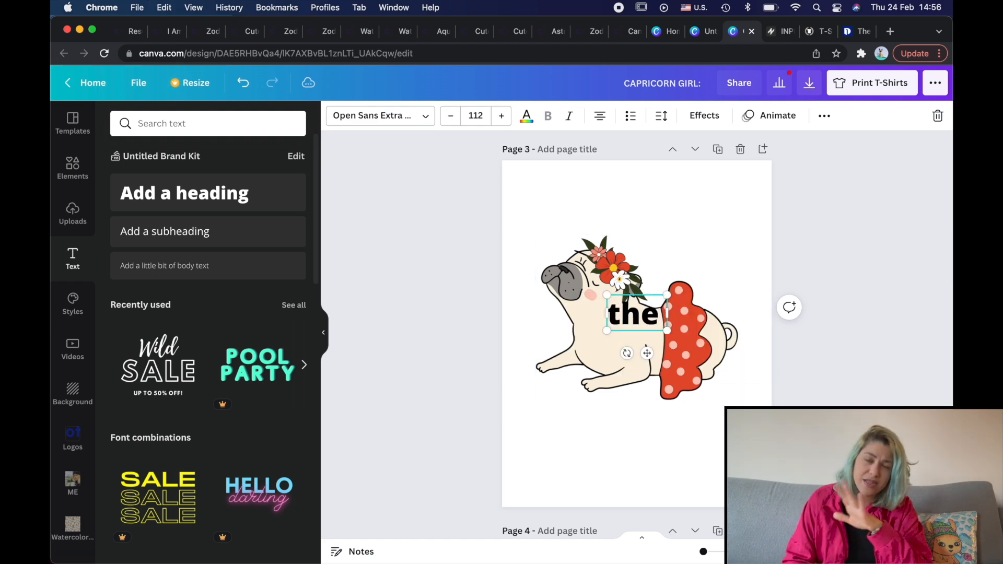
pyautogui.write(' Fanciest.')
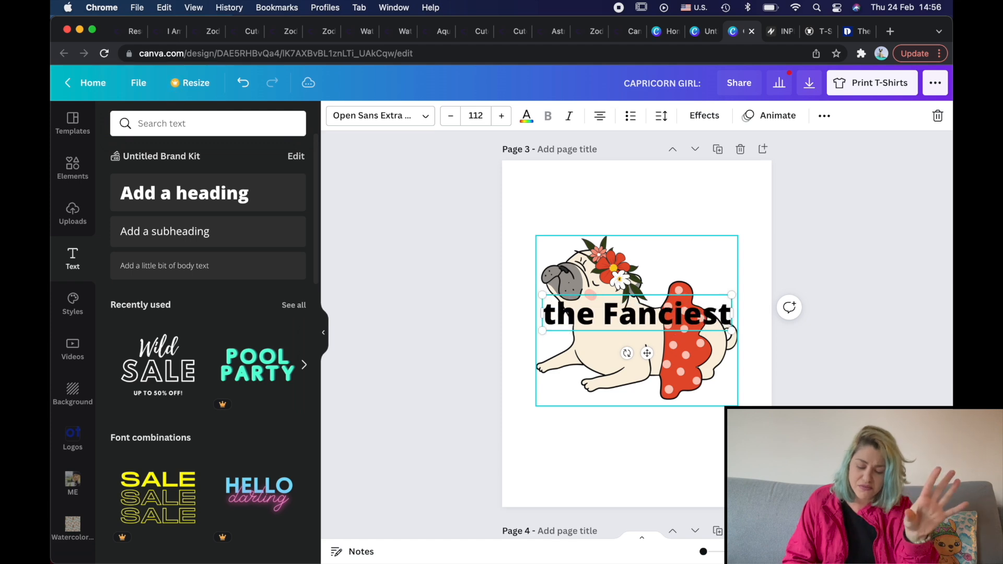
# Replace the page 3 heading wording with "I'm the Fanciest.".
pyautogui.press('super+a')
pyautogui.press('BackSpace')
pyautogui.write("I'm the")
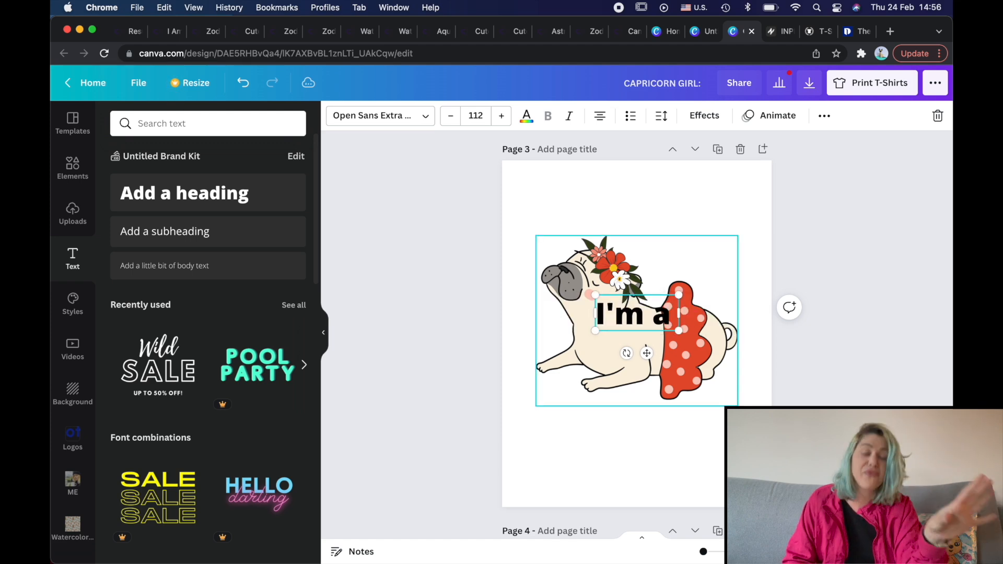
pyautogui.write(' Fanci')
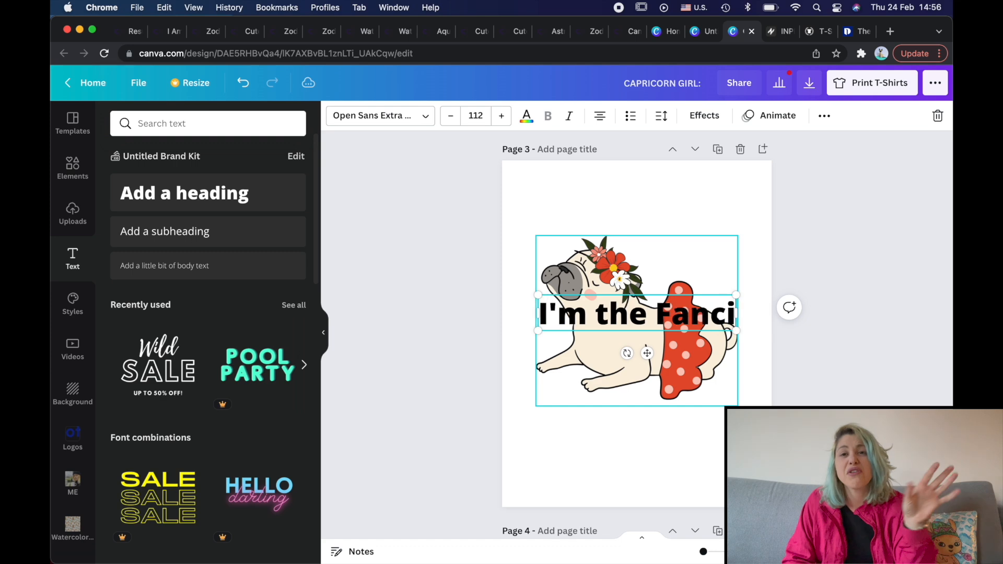
pyautogui.write('est.')
pyautogui.click(791, 266)
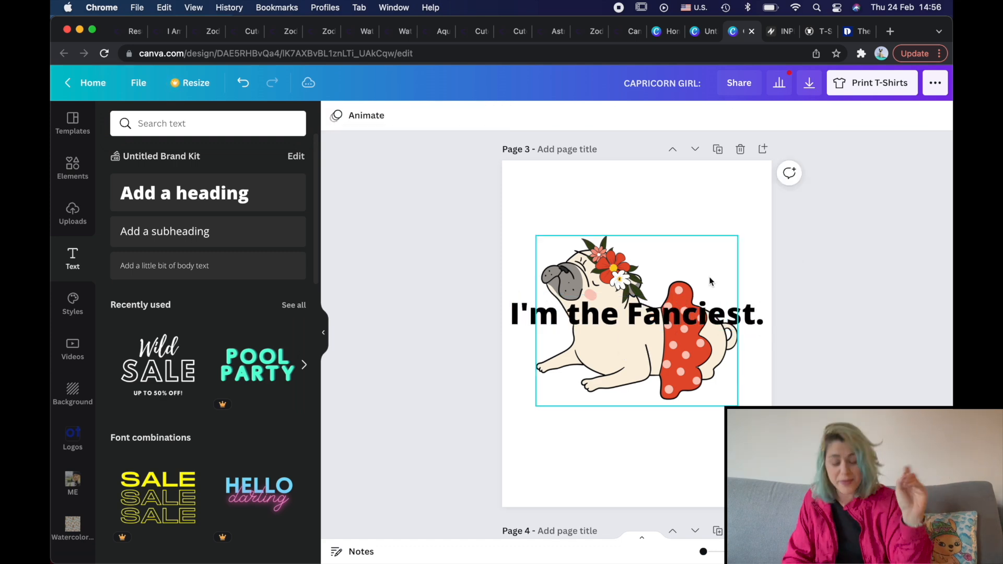
# Add a second text line reading #VirgoSign below the pug on page 3.
pyautogui.click(690, 316)
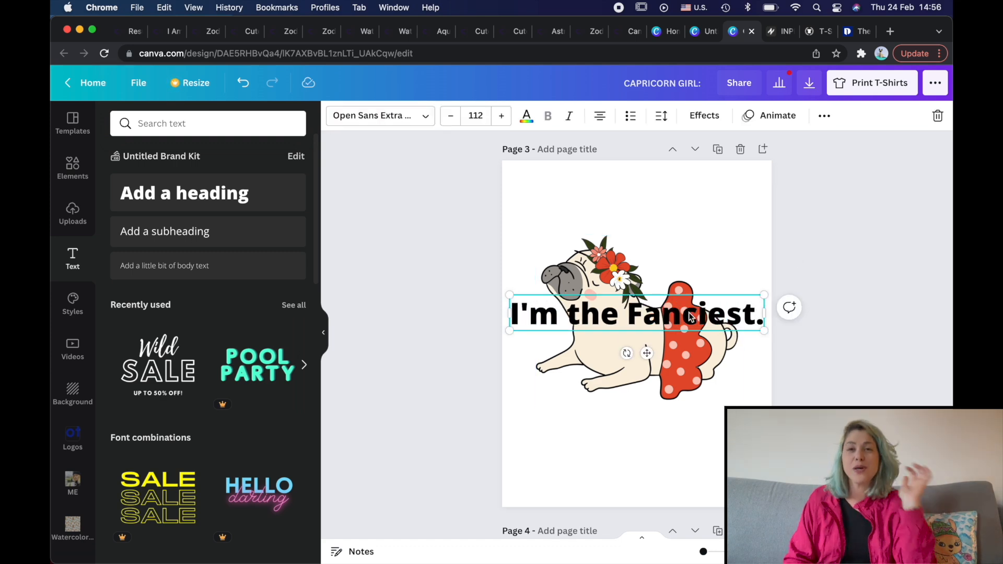
pyautogui.press('super+v')
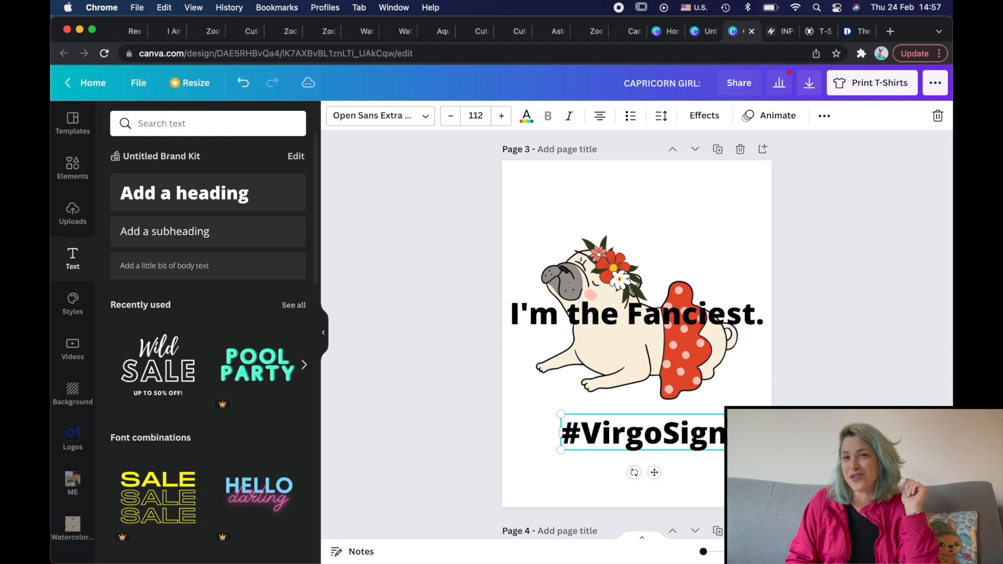
# Move the pug up on page 3 and place "I'm the Fanciest." directly beneath it in the Sunday font.
pyautogui.moveTo(643, 312); pyautogui.dragTo(644, 372)
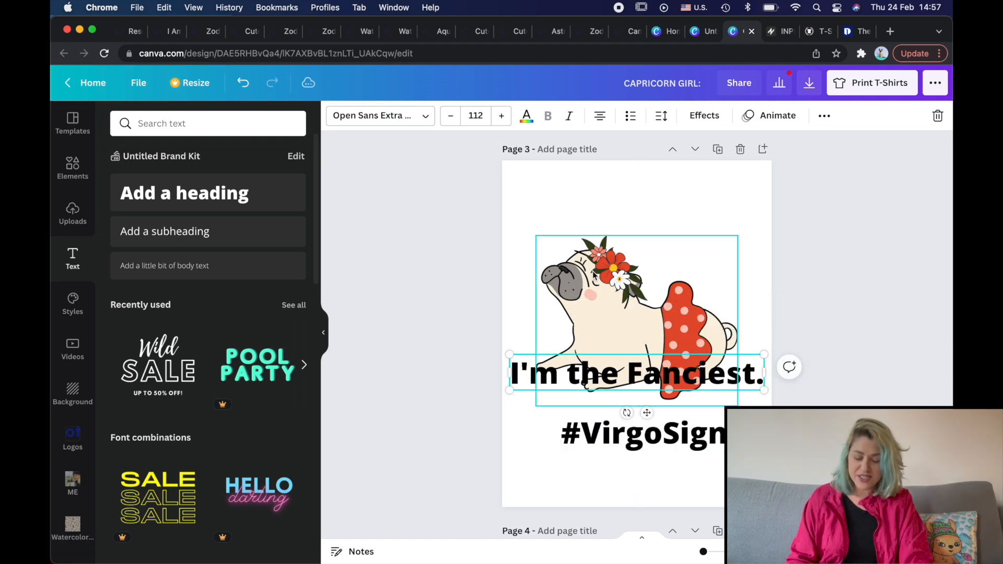
pyautogui.moveTo(645, 309); pyautogui.dragTo(643, 282)
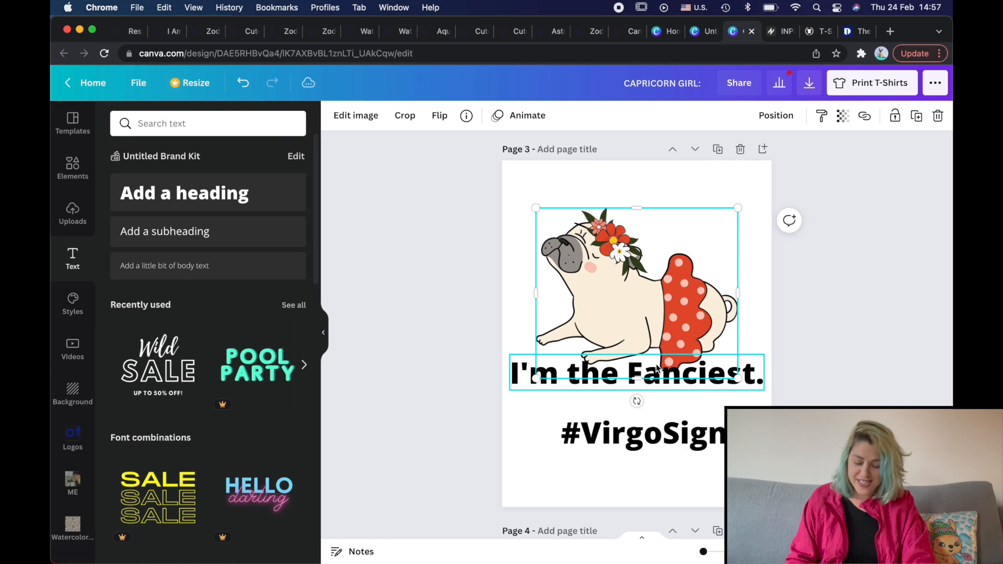
pyautogui.moveTo(621, 380); pyautogui.dragTo(620, 389)
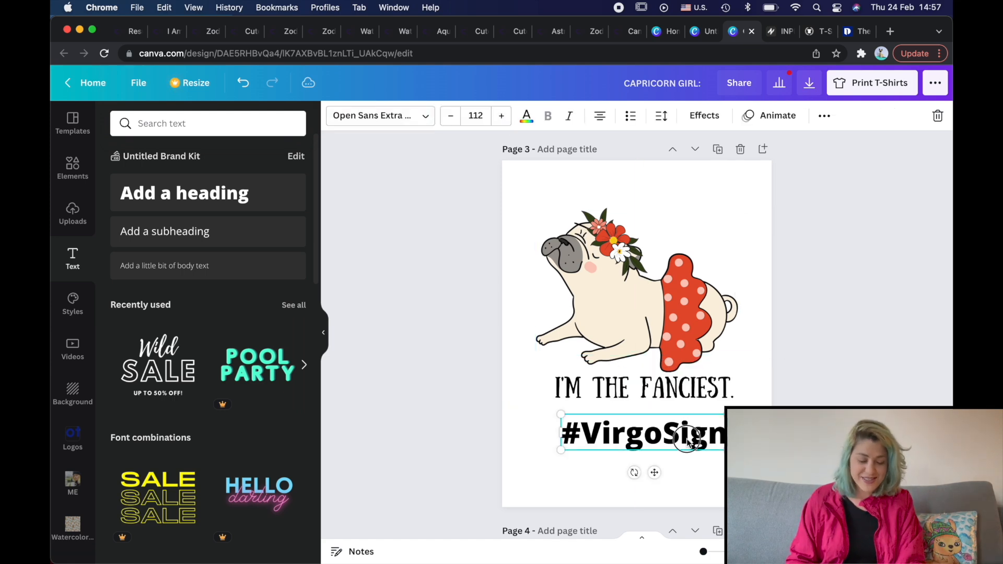
# Position the #VirgoSign line just under the slogan and set its font to Amatic SC.
pyautogui.moveTo(689, 433); pyautogui.dragTo(687, 418)
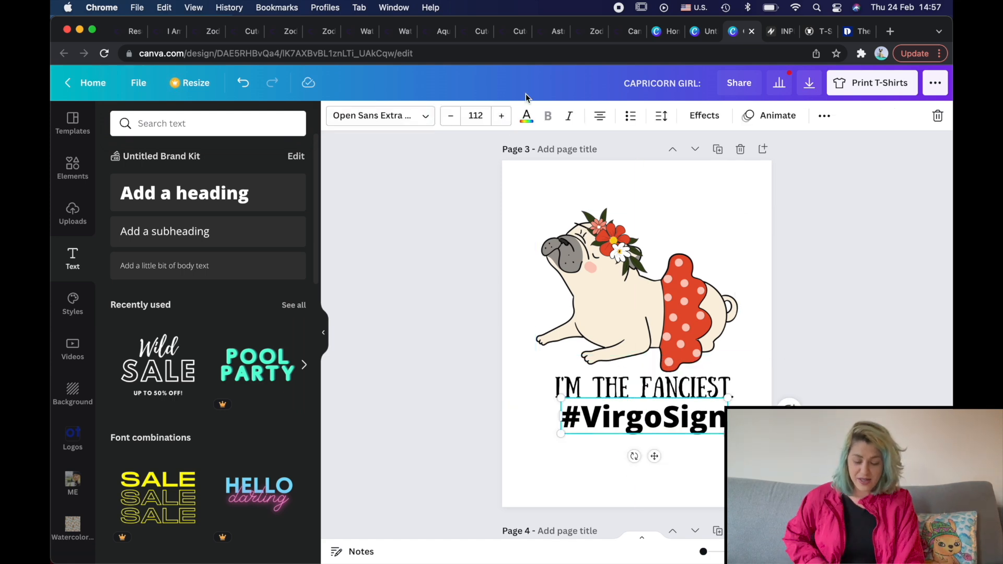
pyautogui.click(390, 117)
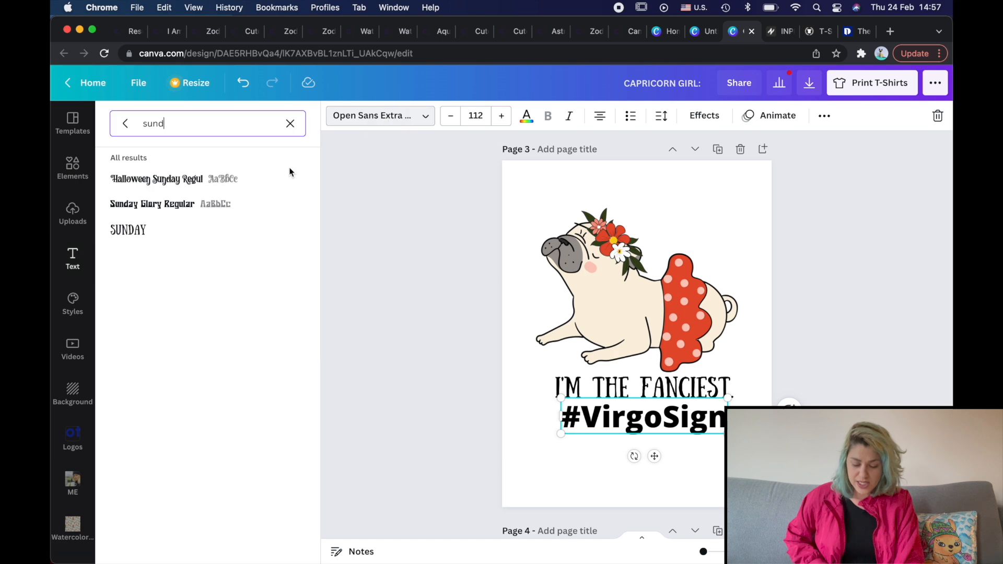
pyautogui.click(290, 124)
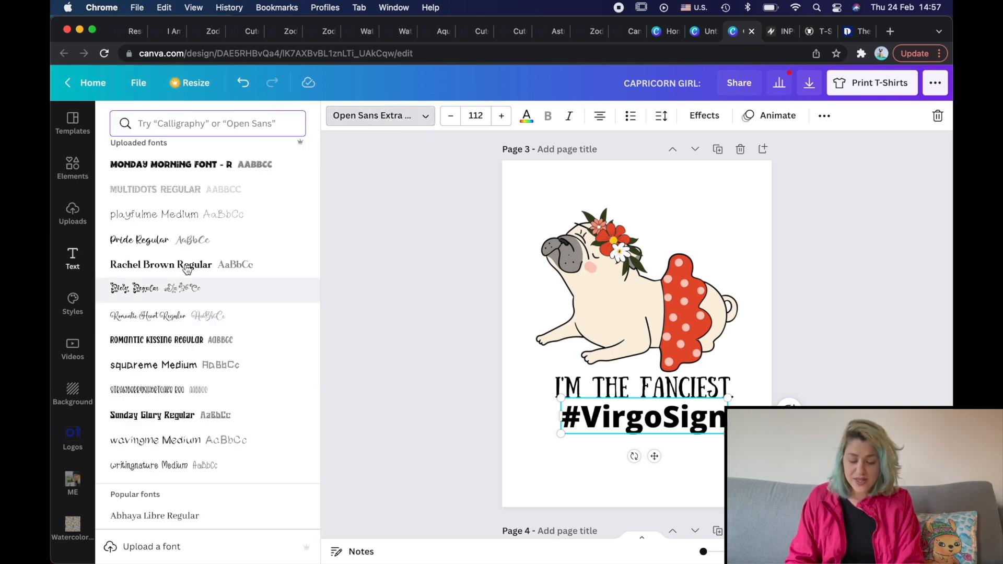
pyautogui.scroll(6, 184, 253)
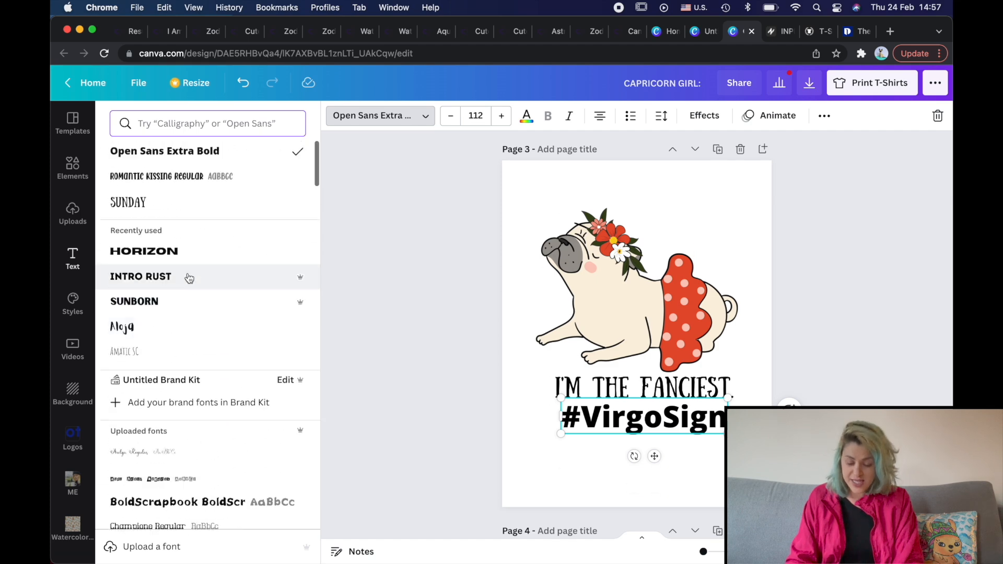
pyautogui.click(124, 378)
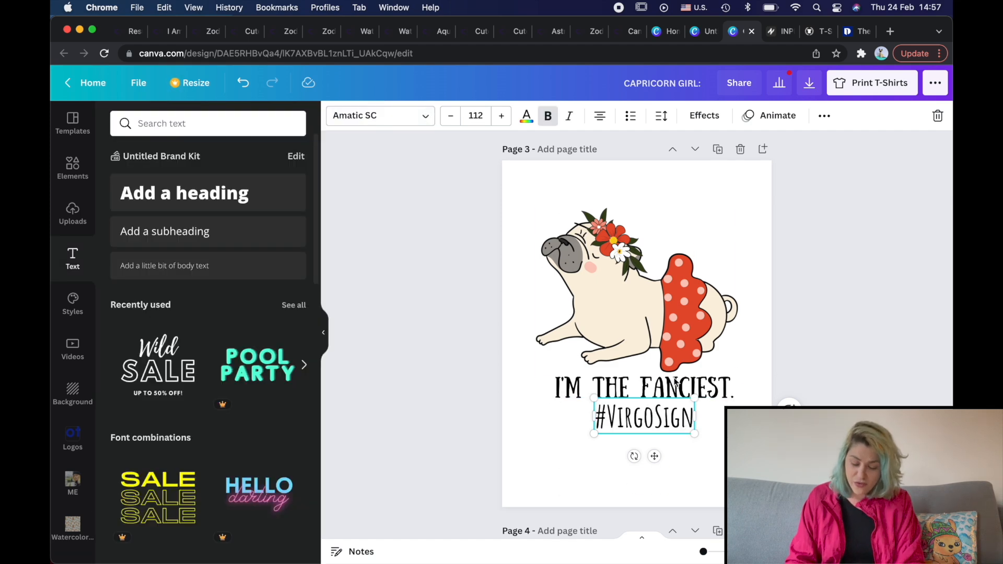
pyautogui.click(808, 209)
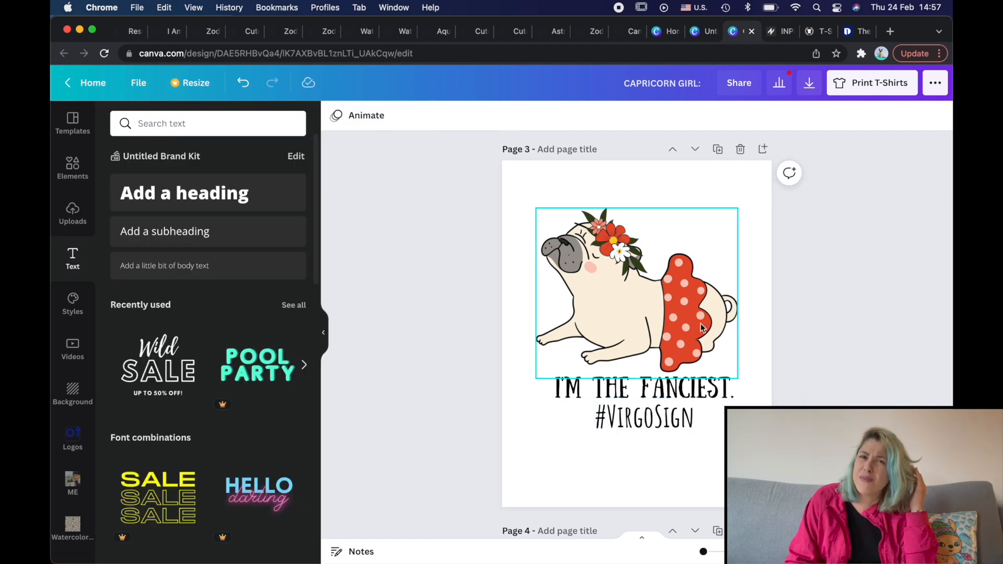
# Try a pink background on page 3, undo it, and apply the custom light cyan #C9FDFF instead.
pyautogui.click(197, 426)
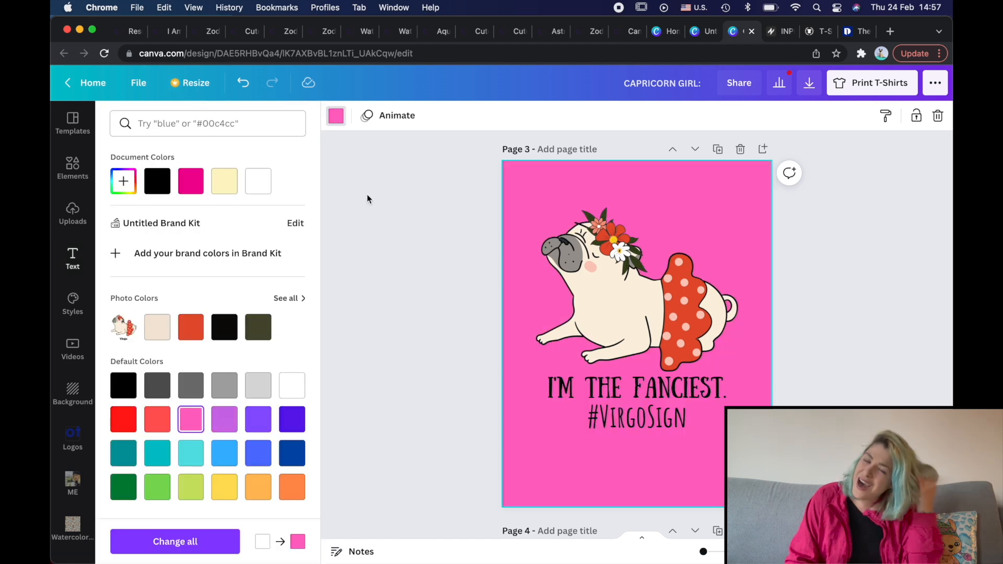
pyautogui.press('super+z')
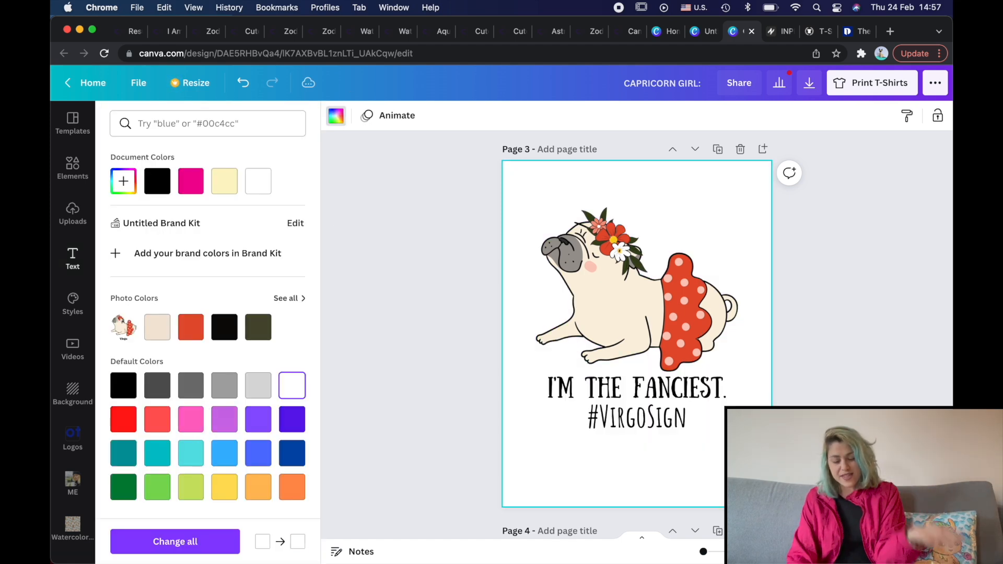
pyautogui.click(191, 454)
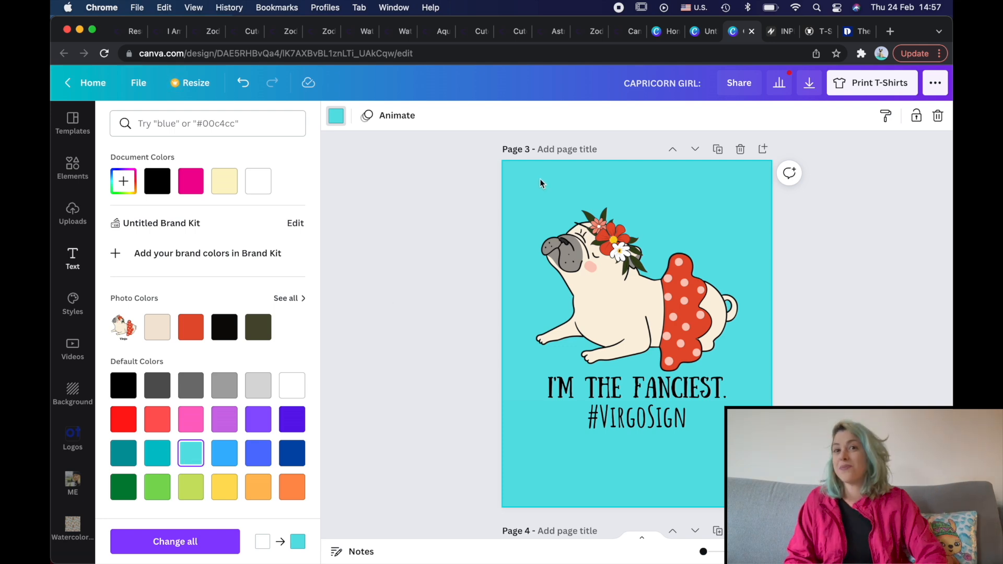
pyautogui.click(123, 181)
pyautogui.moveTo(180, 215); pyautogui.dragTo(156, 210)
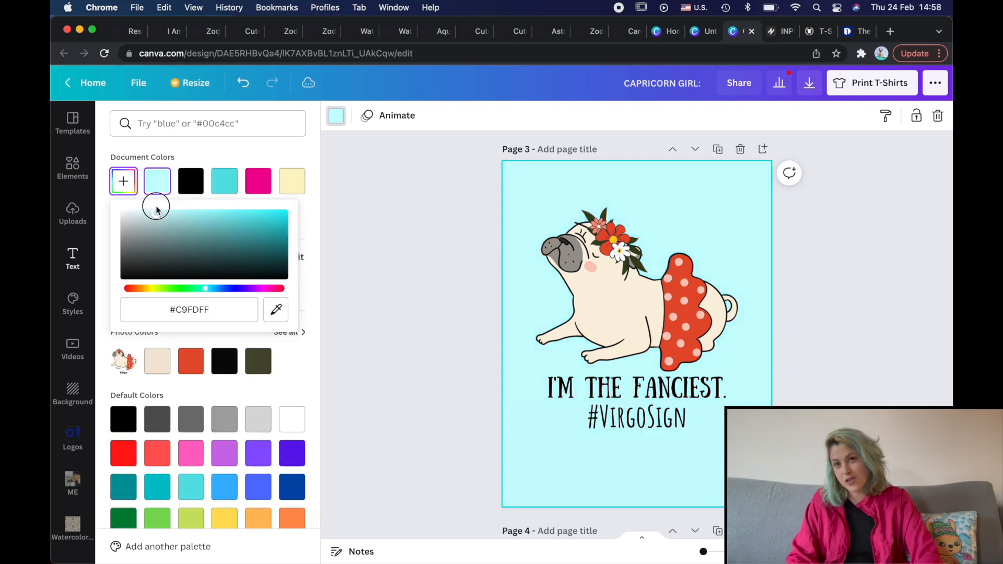
pyautogui.click(443, 293)
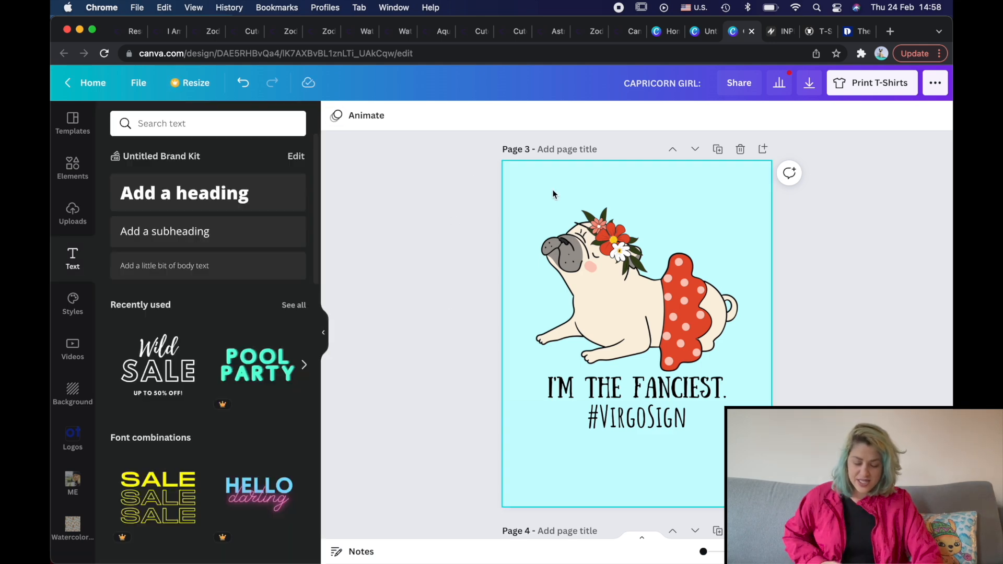
# Enlarge the pug and both text lines together on page 3 and center them on the page.
pyautogui.moveTo(664, 456); pyautogui.dragTo(655, 283)
pyautogui.moveTo(738, 433); pyautogui.dragTo(754, 451)
pyautogui.moveTo(705, 356); pyautogui.dragTo(697, 357)
pyautogui.click(832, 310)
# Review the designs on pages 2 to 6, comparing the Virgo pug, Aquarius and Pisces pages.
pyautogui.scroll(10, 832, 310)
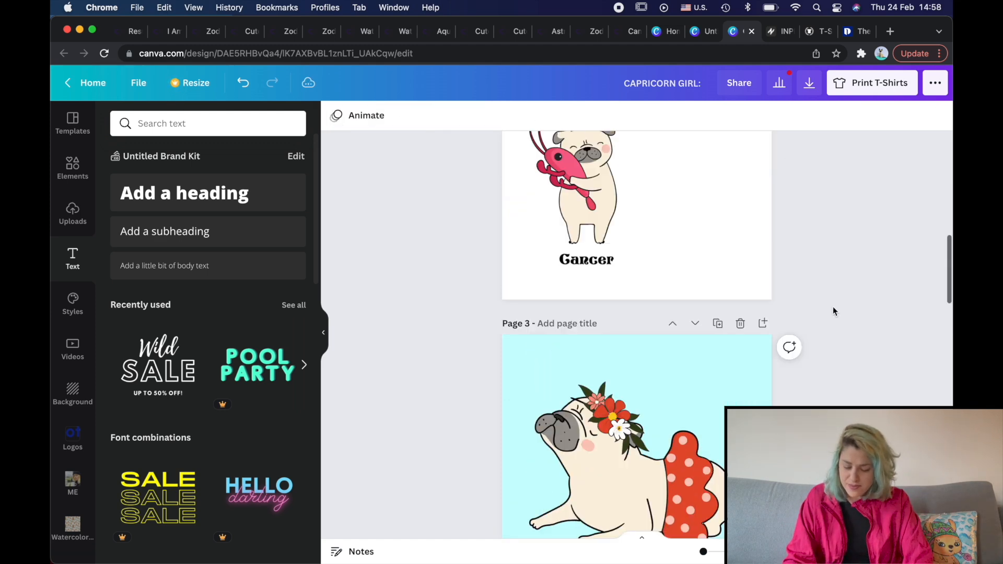
pyautogui.scroll(-15, 832, 311)
pyautogui.scroll(3, 833, 306)
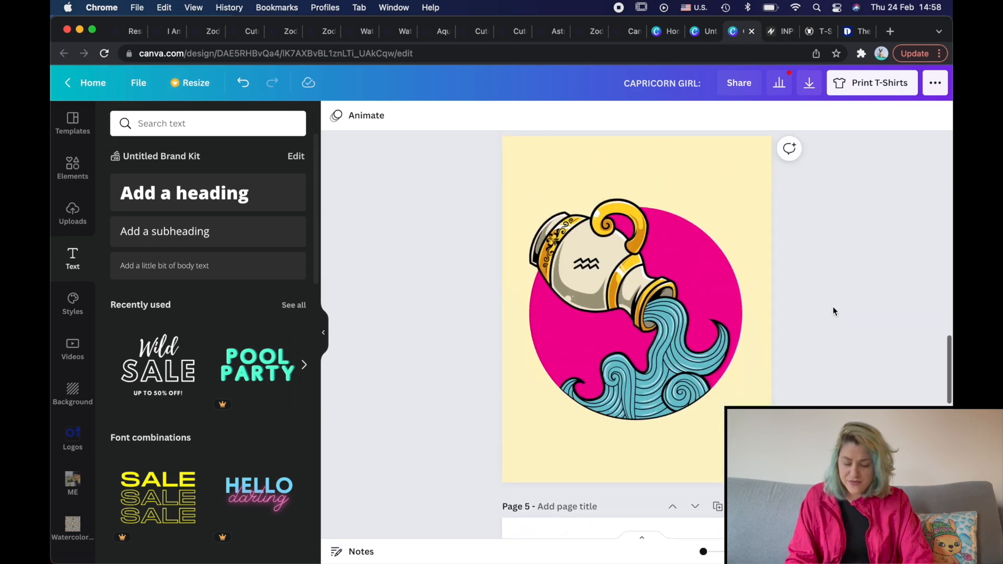
pyautogui.scroll(-5, 833, 306)
pyautogui.scroll(-2, 720, 324)
pyautogui.scroll(-5, 719, 349)
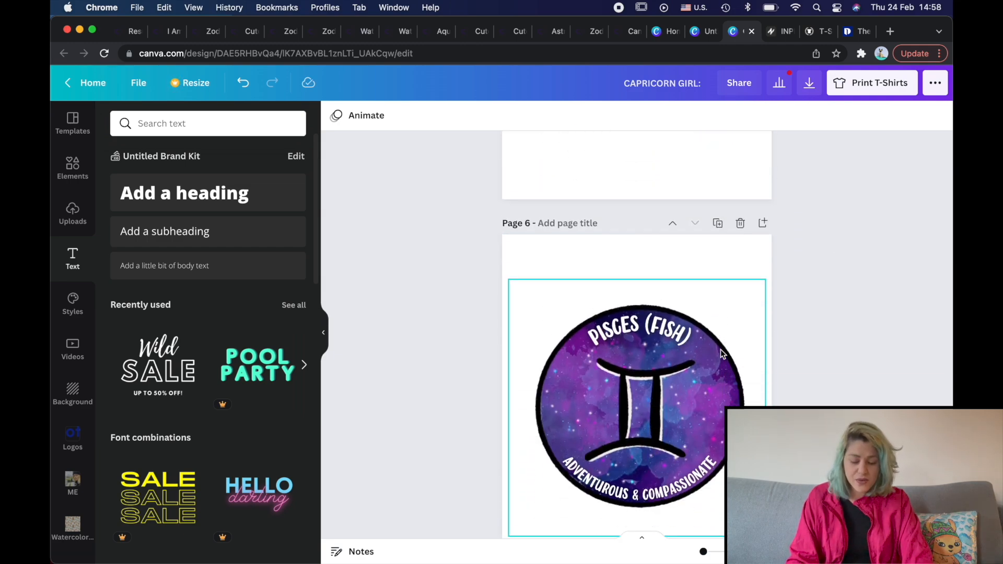
pyautogui.scroll(10, 720, 349)
pyautogui.scroll(6, 720, 349)
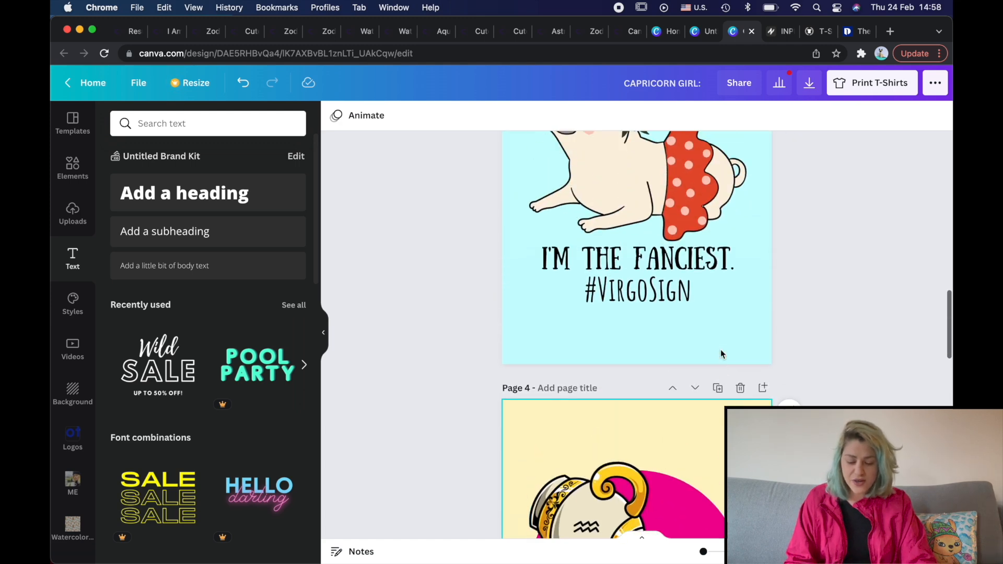
pyautogui.scroll(-8, 671, 259)
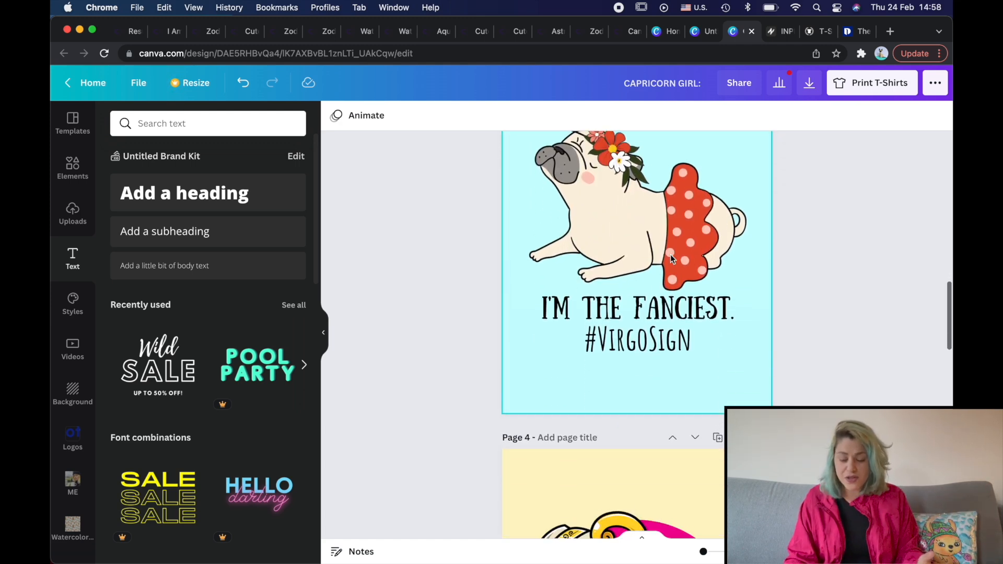
pyautogui.scroll(-1, 672, 259)
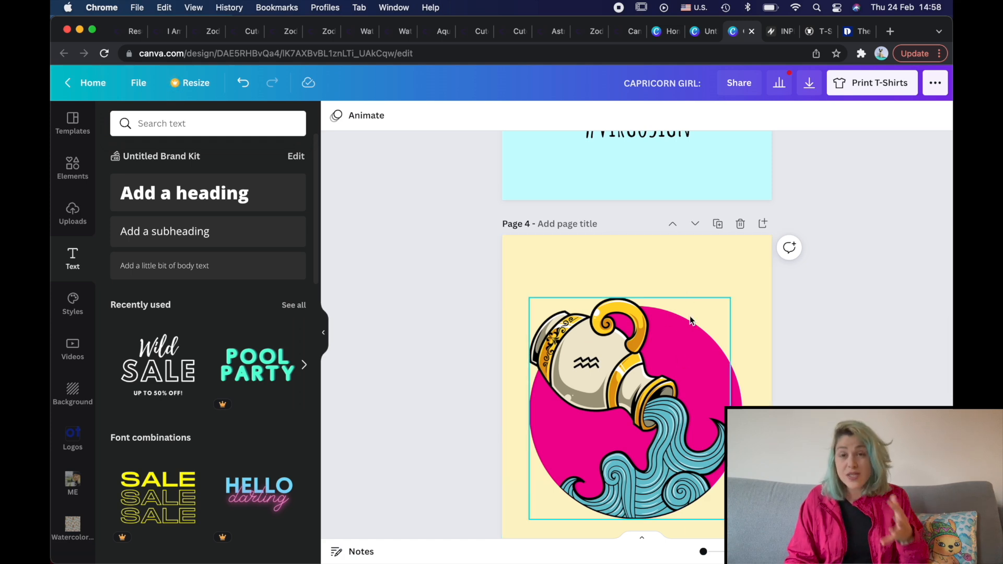
# Try removing the page 3 background and moving that page down one place, and undo both changes.
pyautogui.scroll(6, 690, 320)
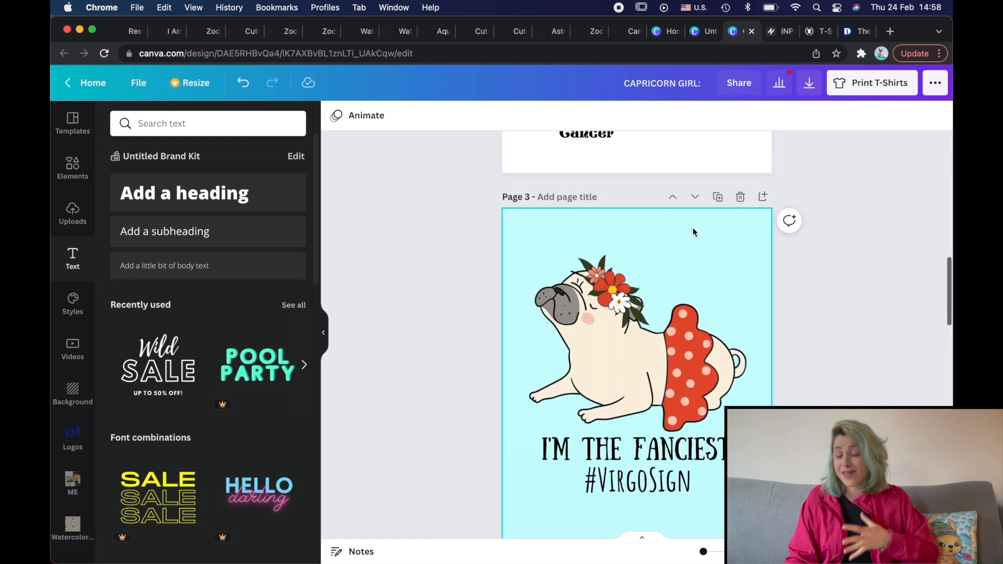
pyautogui.click(693, 232)
pyautogui.press('Delete')
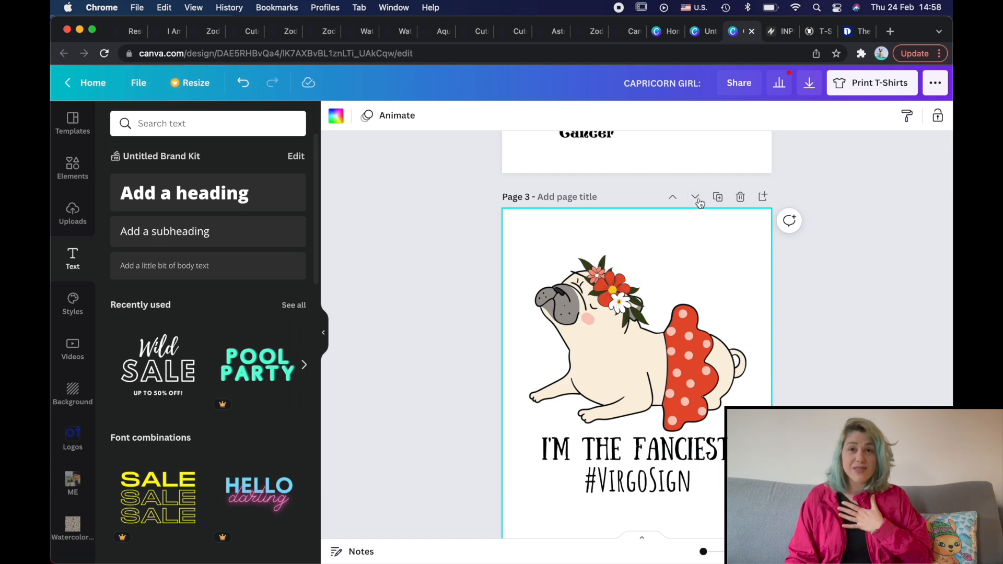
pyautogui.click(694, 196)
pyautogui.scroll(5, 688, 393)
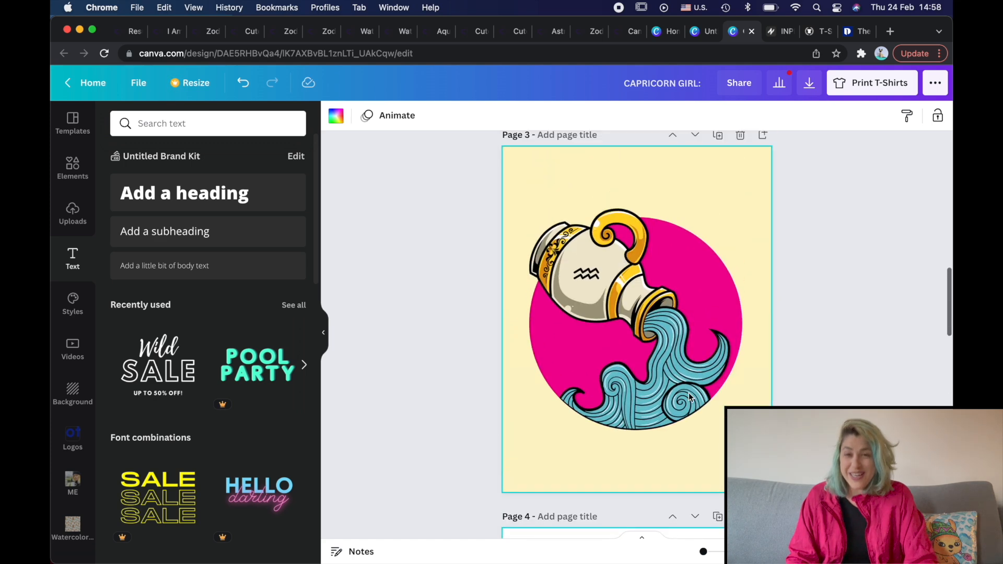
pyautogui.click(706, 230)
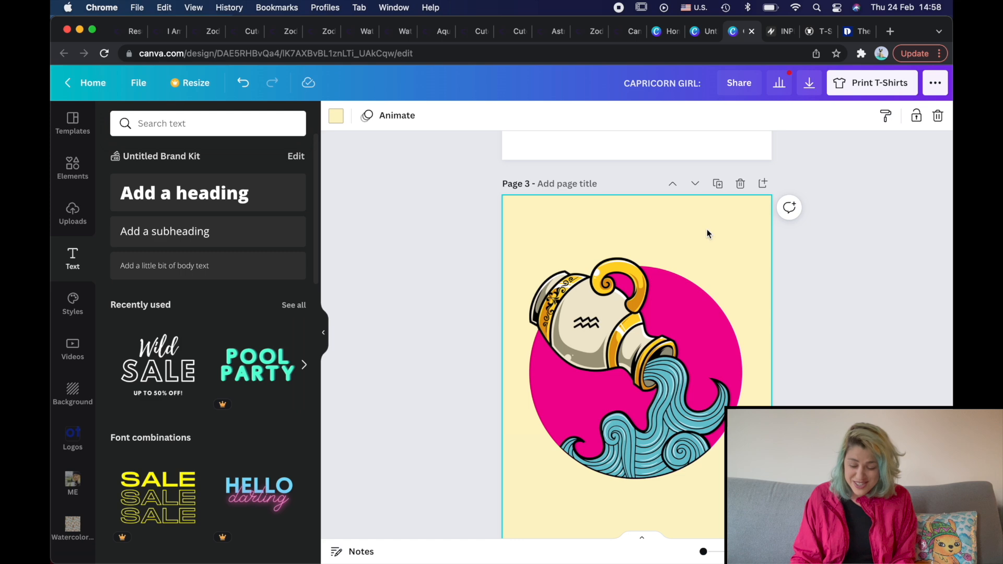
pyautogui.press('super+z')
pyautogui.press('super+z')
pyautogui.click(708, 230)
pyautogui.click(336, 117)
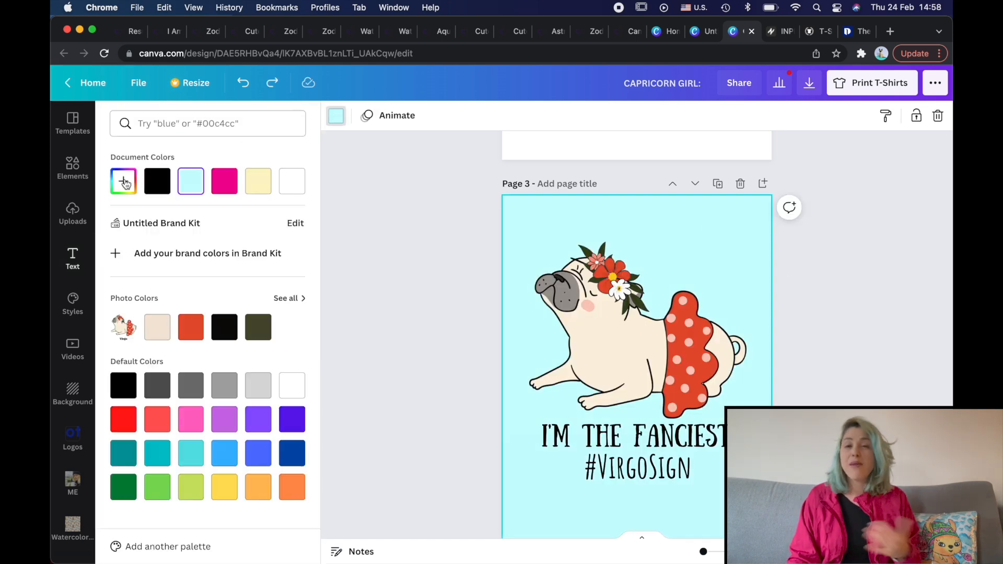
pyautogui.click(453, 214)
pyautogui.scroll(-4, 453, 214)
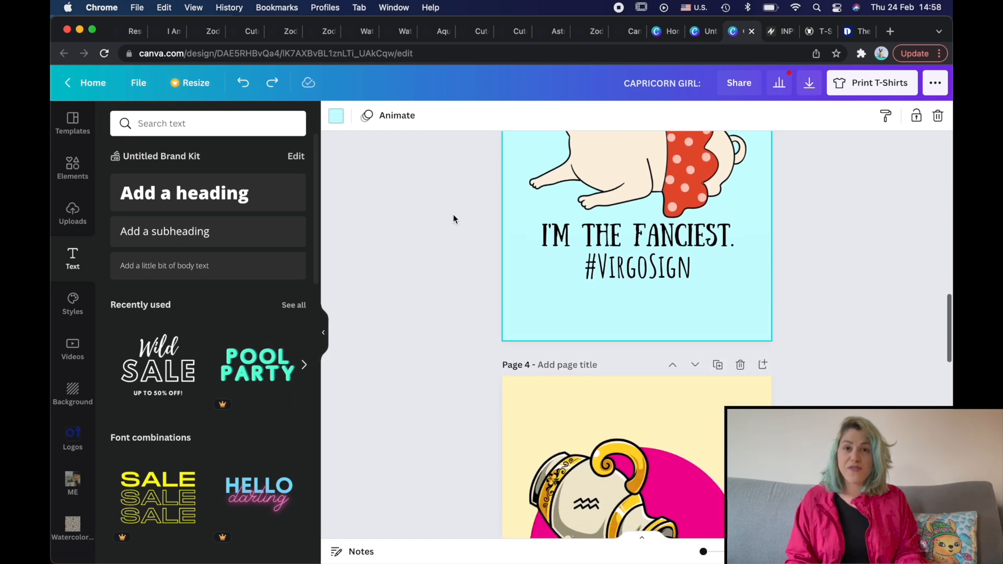
pyautogui.scroll(5, 452, 218)
pyautogui.moveTo(479, 262); pyautogui.dragTo(676, 374)
pyautogui.click(788, 388)
pyautogui.press('super+a')
pyautogui.click(787, 300)
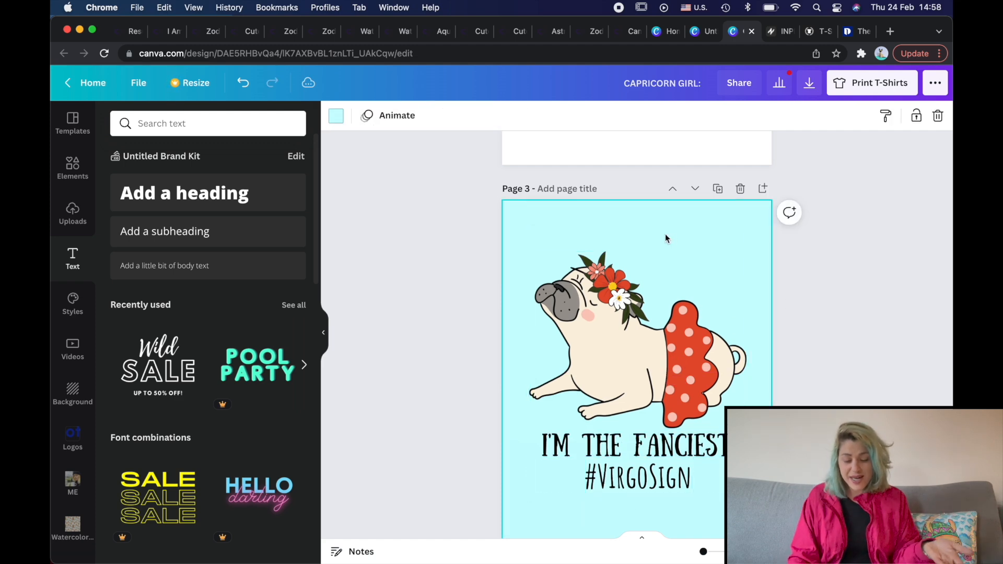
# Try dark gray shades from the default colors as the background of page 3.
pyautogui.click(336, 121)
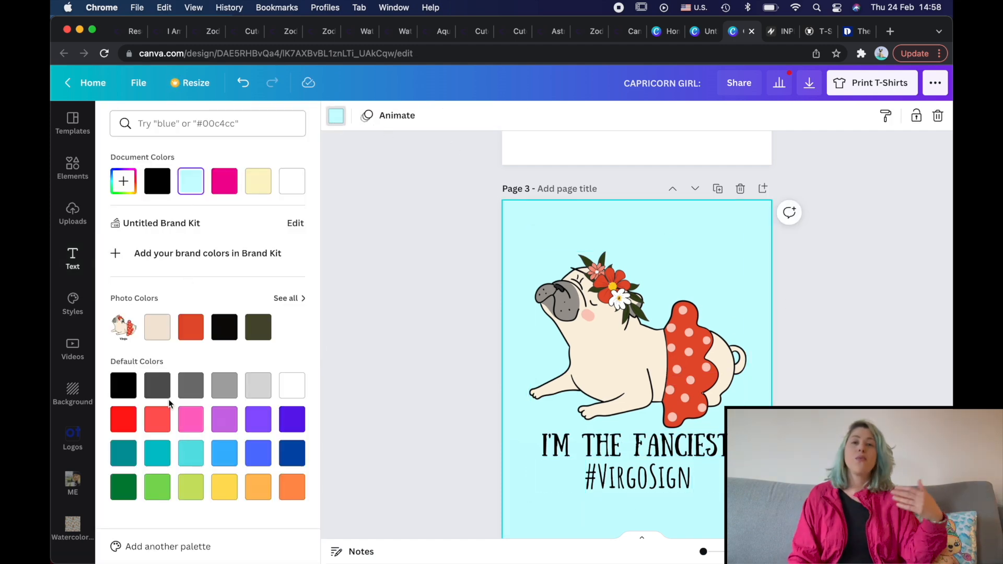
pyautogui.click(157, 386)
pyautogui.click(190, 387)
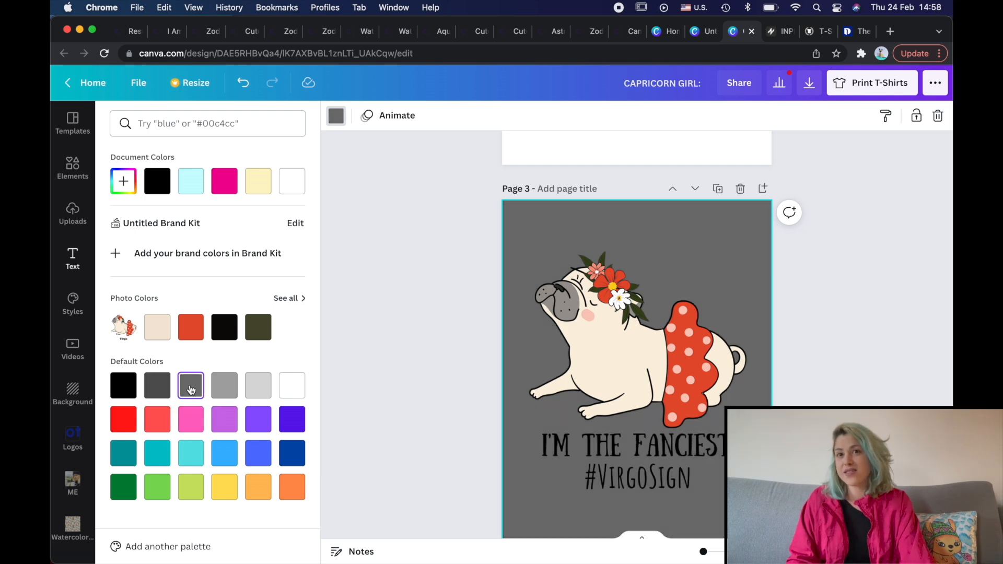
# Try a Shadow effect on the "I'm the fanciest" slogan, adjusting the shadow's color and transparency.
pyautogui.click(630, 442)
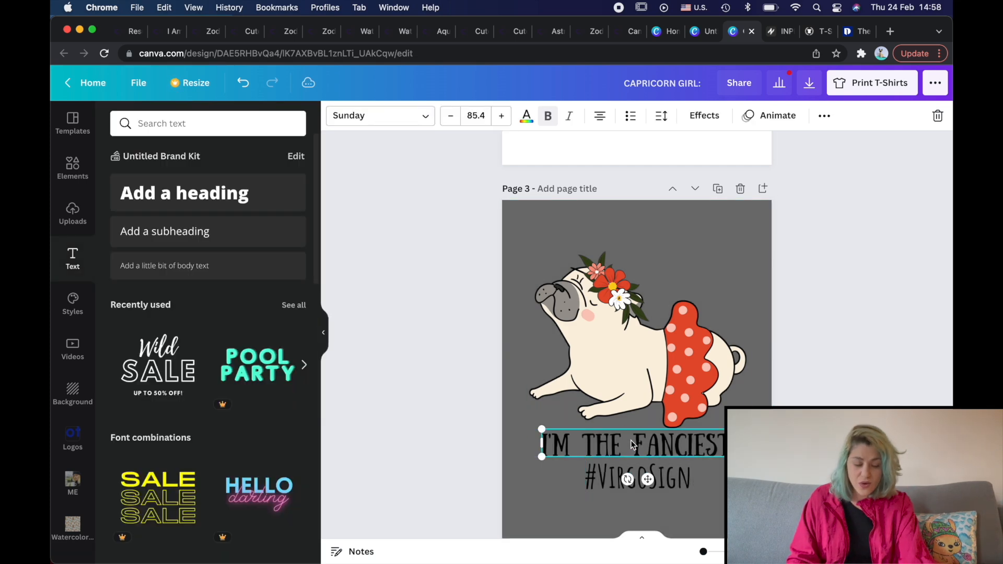
pyautogui.click(704, 115)
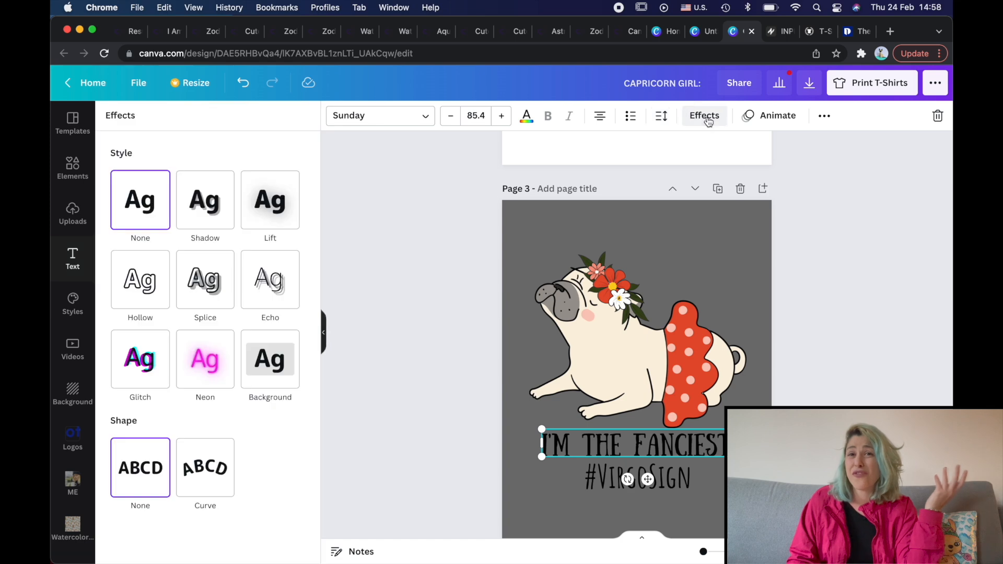
pyautogui.click(206, 221)
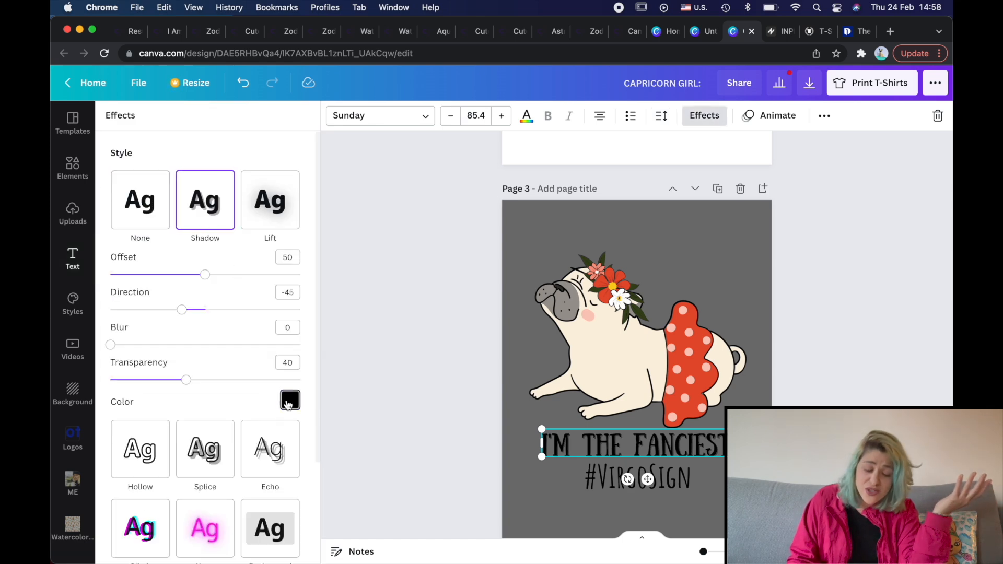
pyautogui.click(288, 401)
pyautogui.click(271, 271)
pyautogui.click(230, 410)
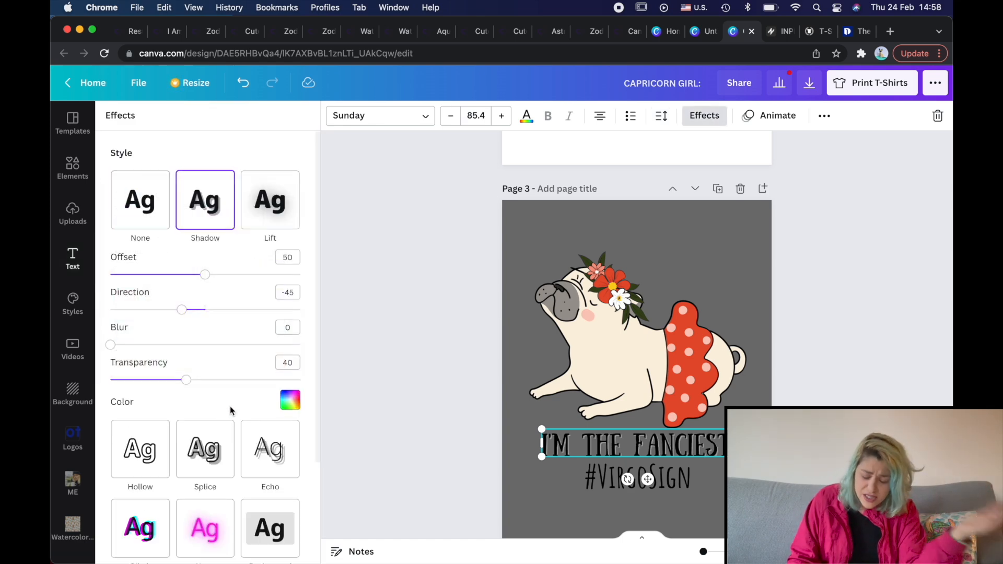
pyautogui.moveTo(184, 381); pyautogui.dragTo(342, 380)
# Try the Echo and Splice effects on the slogan and revert it to plain text.
pyautogui.click(205, 449)
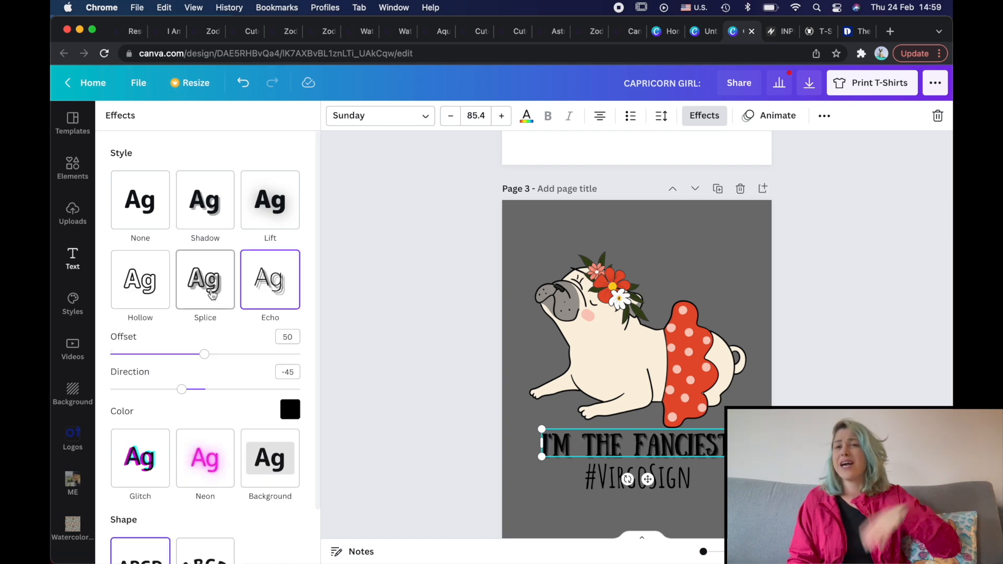
pyautogui.click(290, 445)
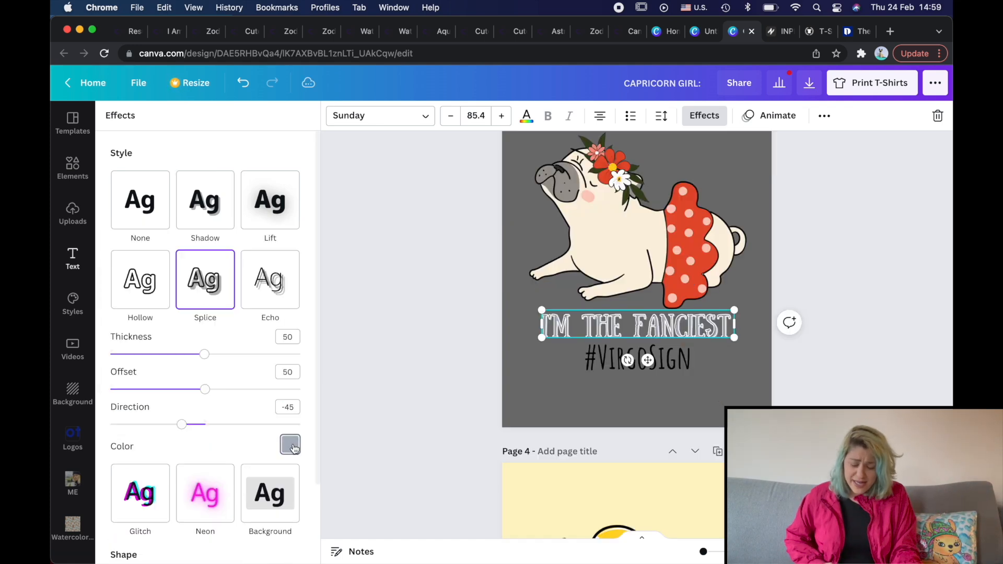
pyautogui.click(292, 446)
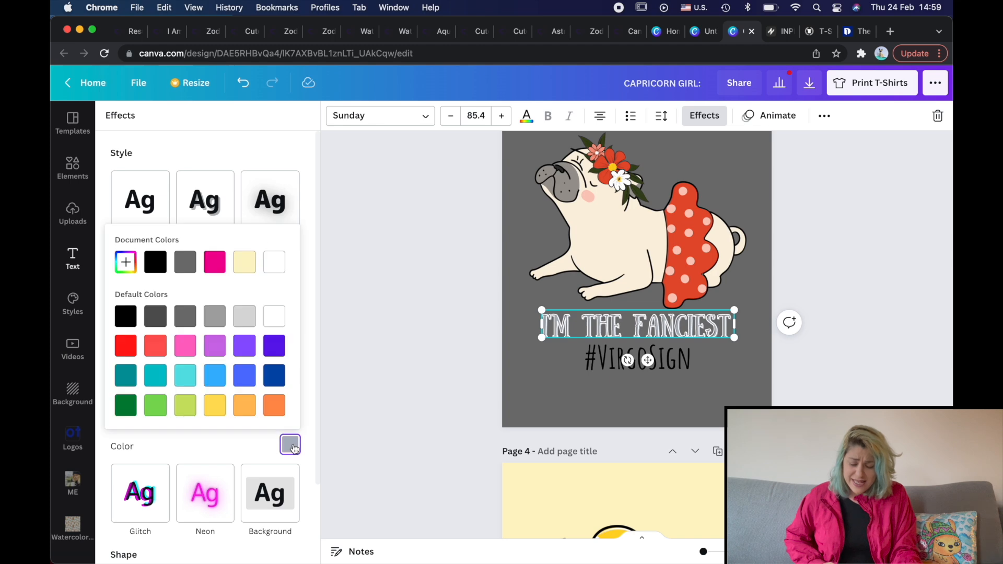
pyautogui.click(157, 181)
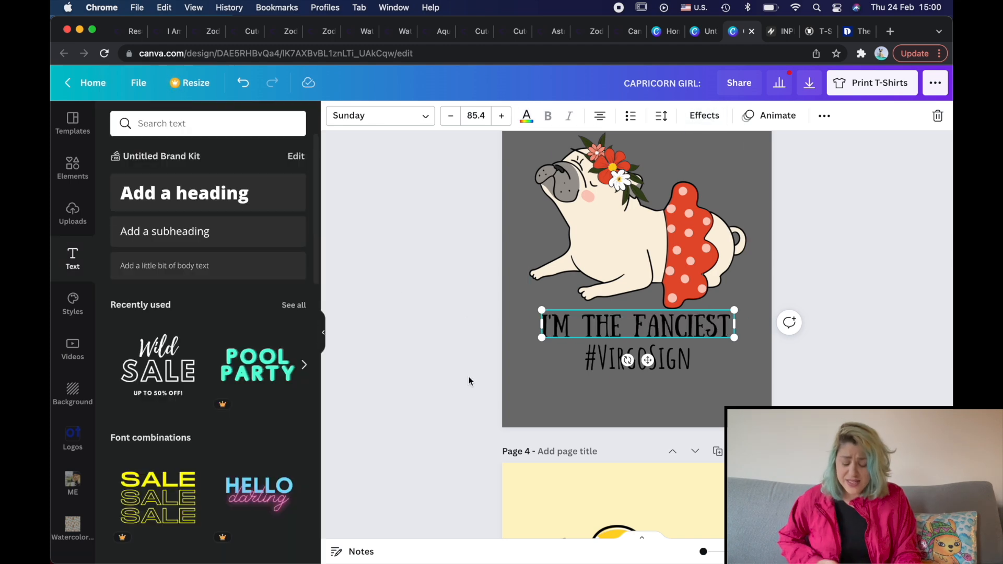
# Remove the gray background from page 3 and apply a bright cyan one instead.
pyautogui.click(541, 398)
pyautogui.press('Delete')
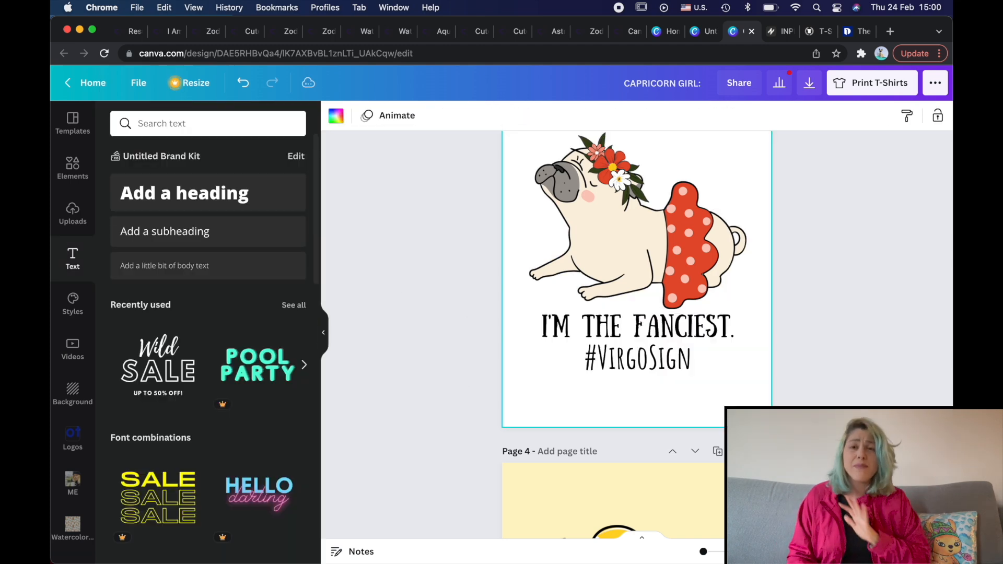
pyautogui.scroll(3, 739, 281)
pyautogui.scroll(-2, 739, 280)
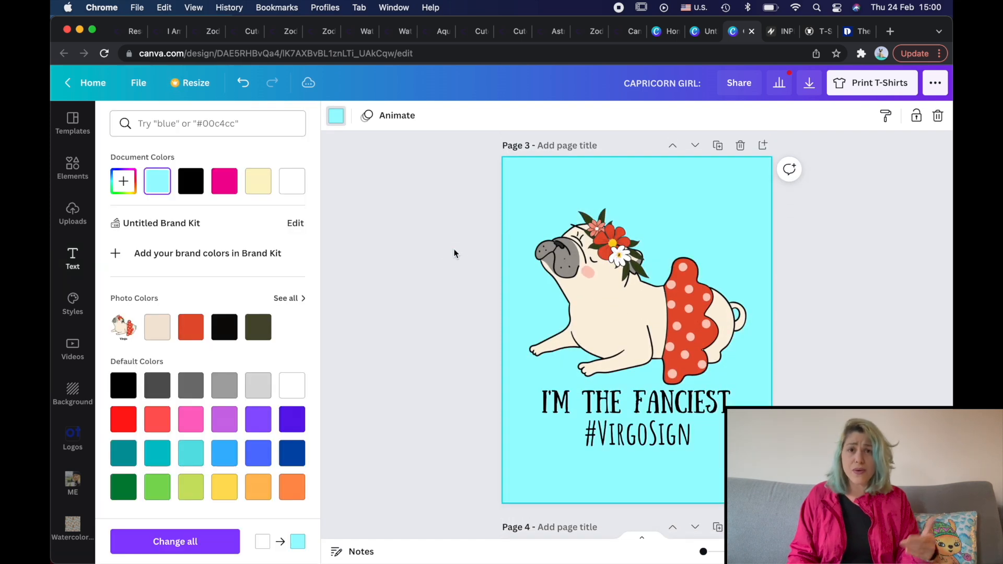
# Review the other design pages and the uploaded zodiac graphics, ending at the twin cats on page 1.
pyautogui.scroll(-10, 453, 249)
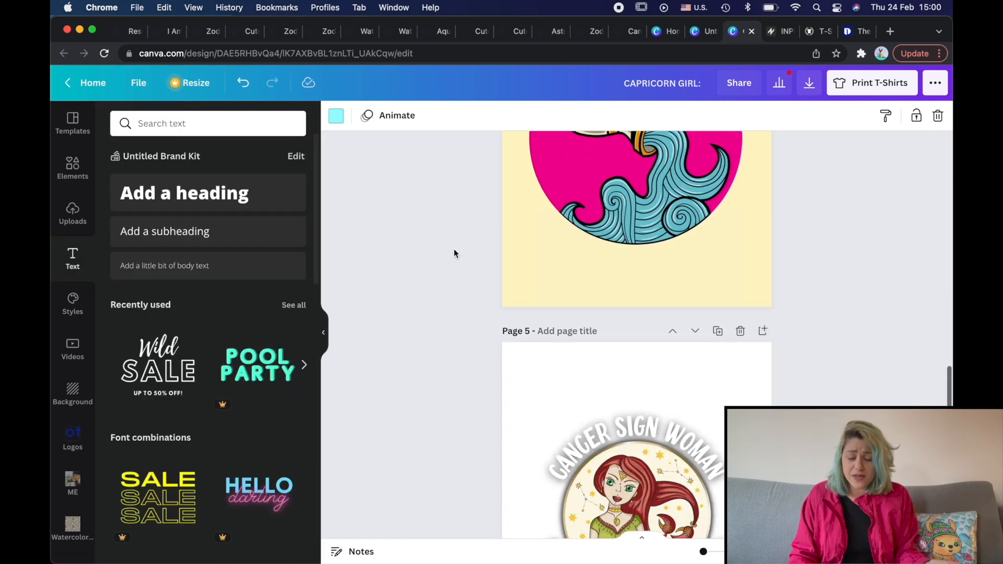
pyautogui.scroll(15, 453, 248)
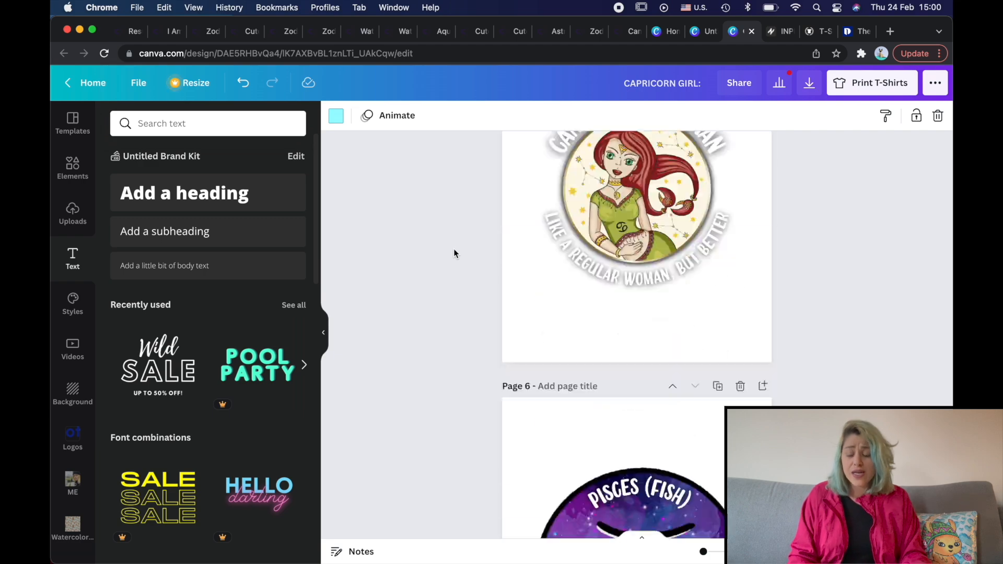
pyautogui.scroll(5, 453, 249)
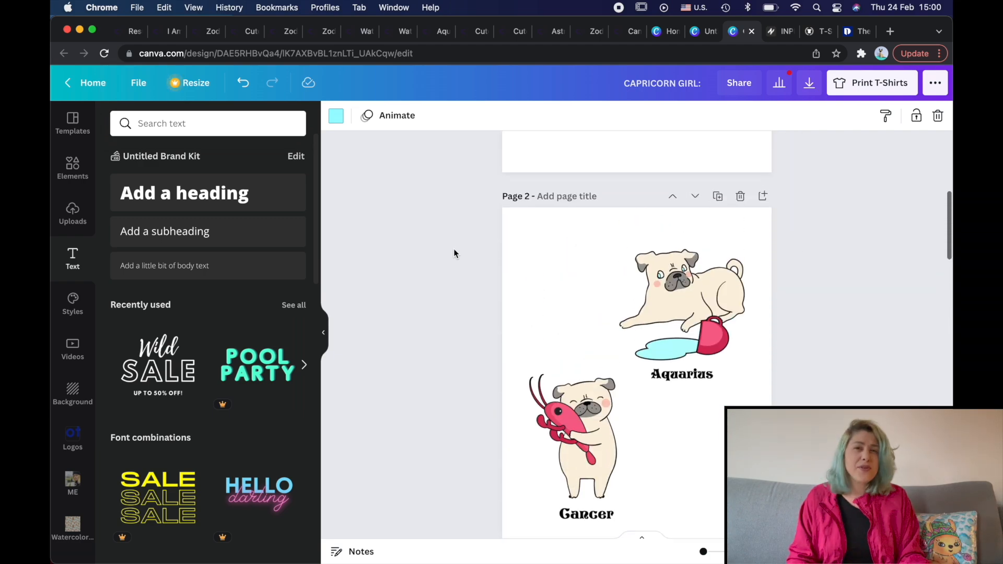
pyautogui.scroll(-2, 454, 249)
pyautogui.scroll(-3, 453, 249)
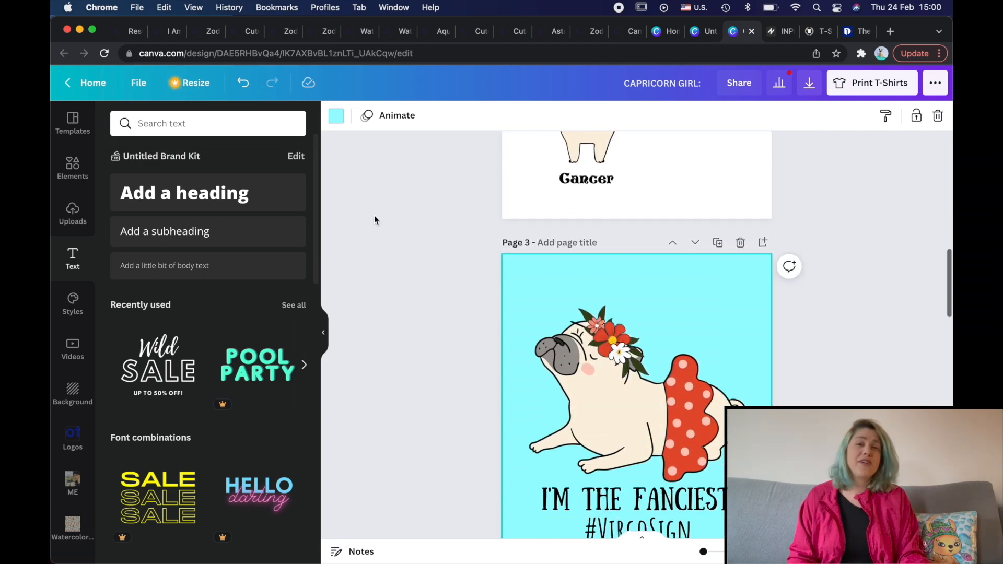
pyautogui.click(72, 213)
pyautogui.scroll(-6, 248, 321)
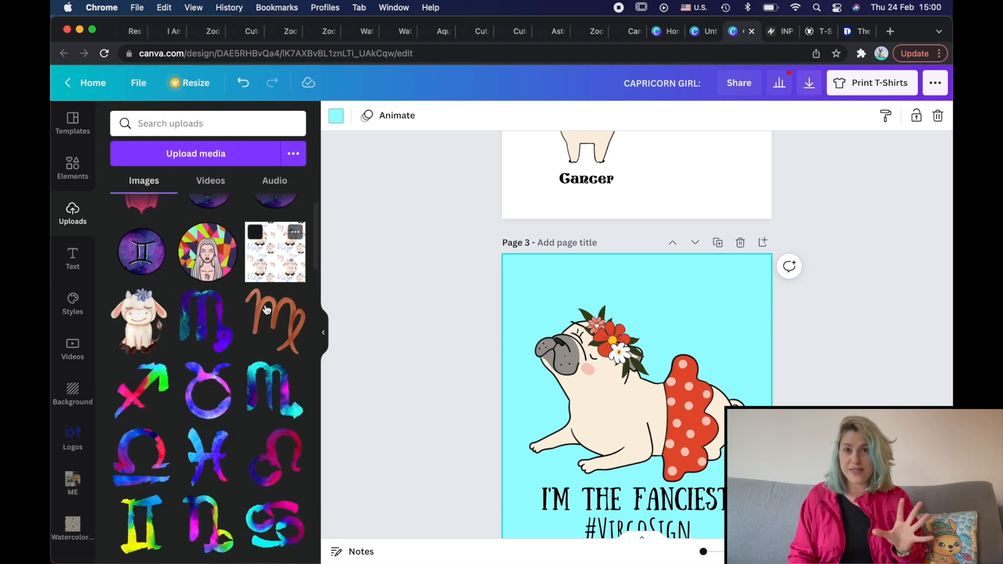
pyautogui.scroll(-2, 300, 358)
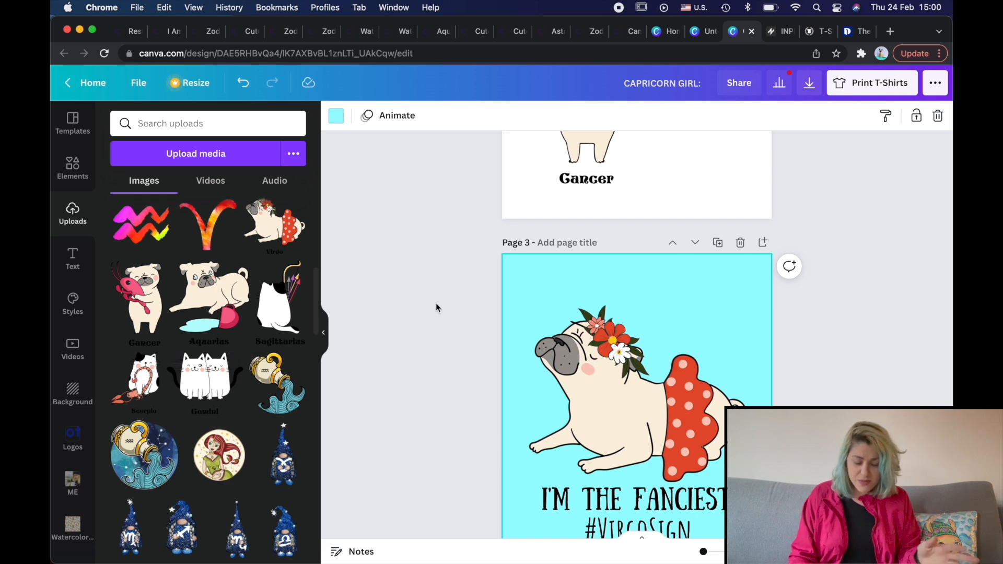
pyautogui.scroll(5, 677, 273)
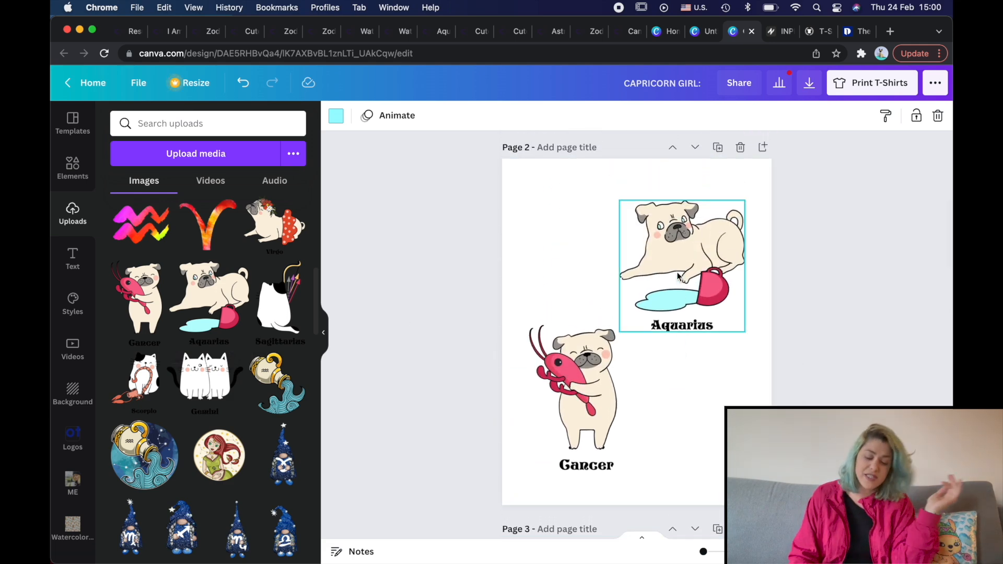
pyautogui.scroll(1, 677, 275)
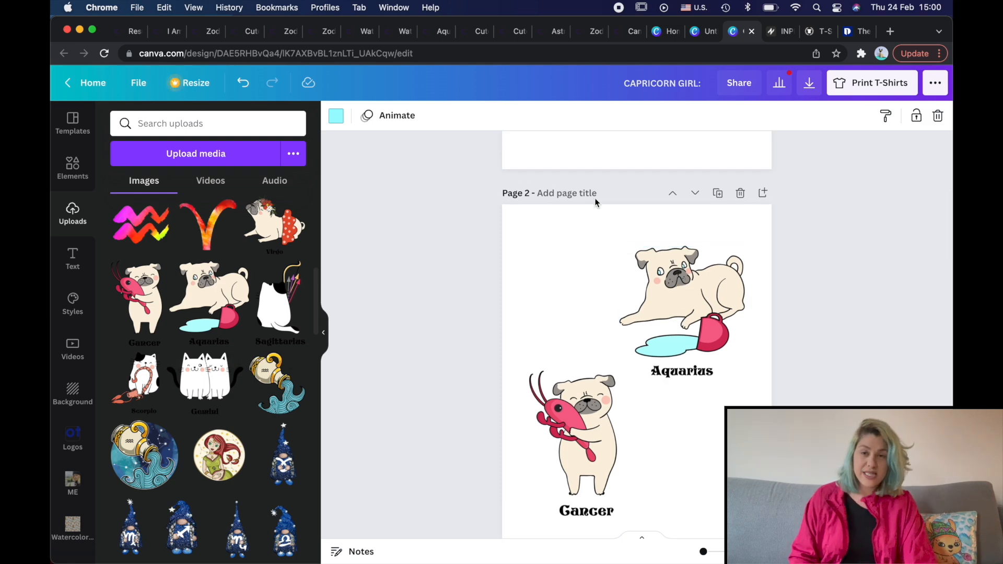
pyautogui.scroll(6, 615, 185)
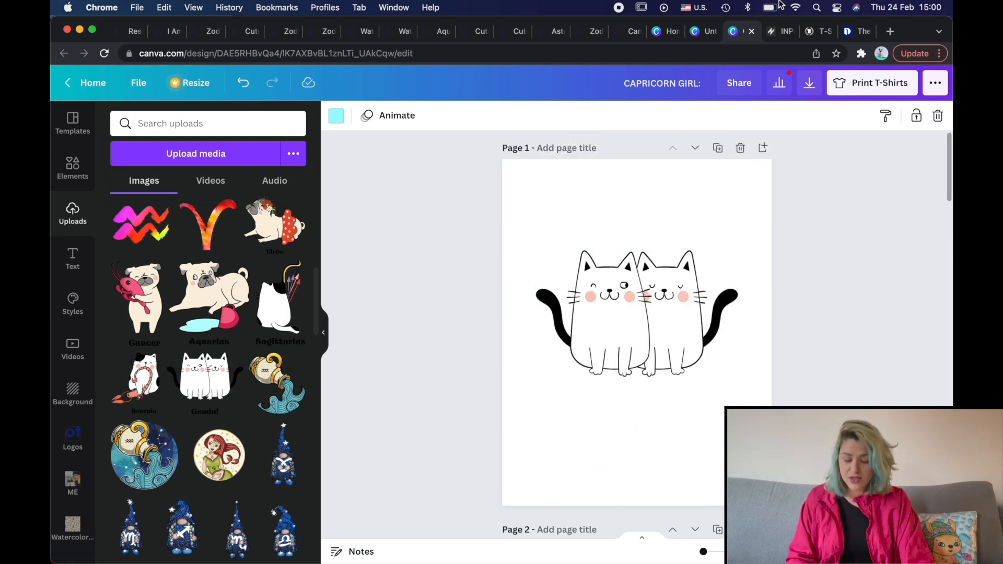
# Switch to the Dictionary.com horoscope page and search it for "gemin" to examine the Gemini dates and characteristics.
pyautogui.click(857, 32)
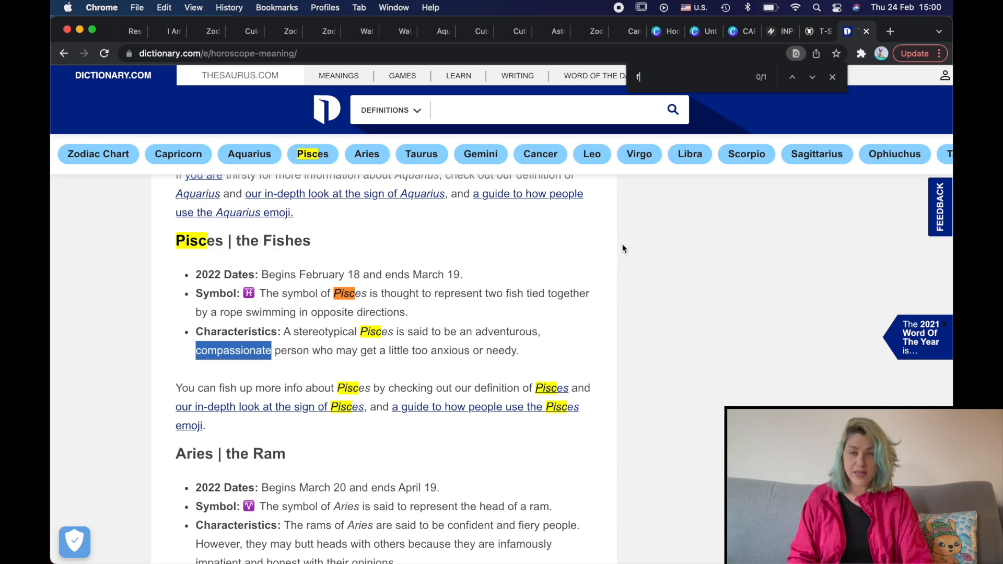
pyautogui.write('f')
pyautogui.press('BackSpace')
pyautogui.write('gemin')
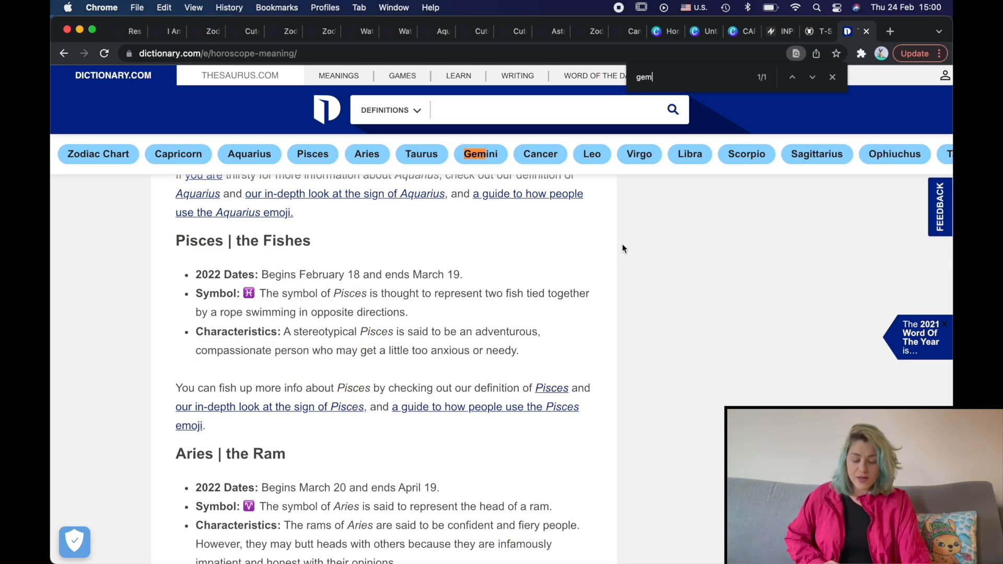
pyautogui.click(813, 78)
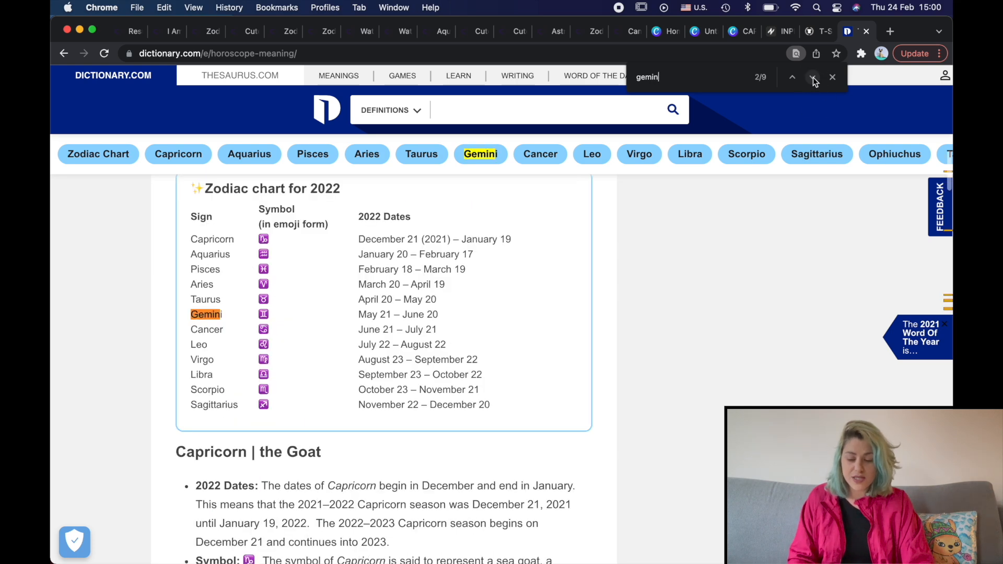
pyautogui.click(812, 77)
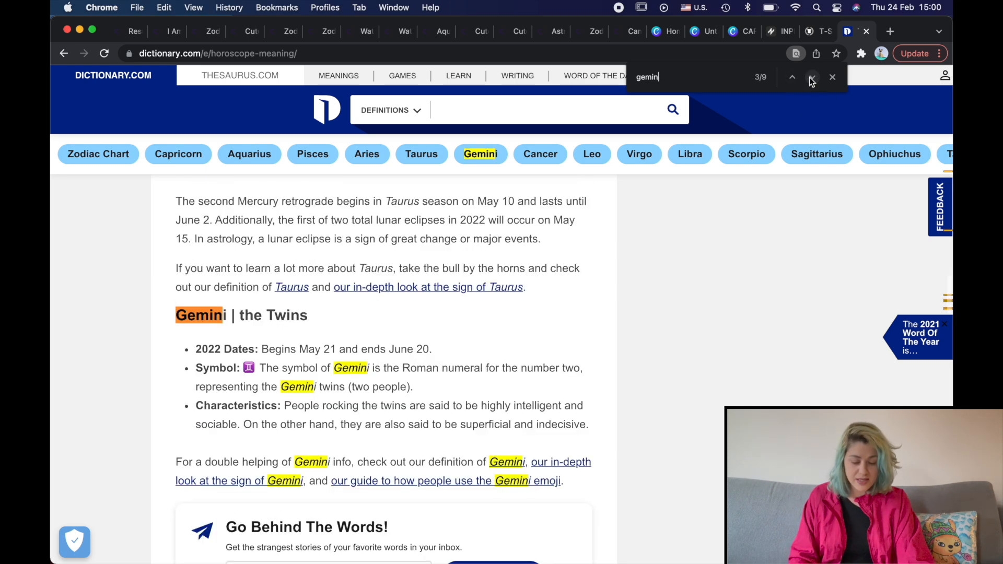
pyautogui.click(790, 77)
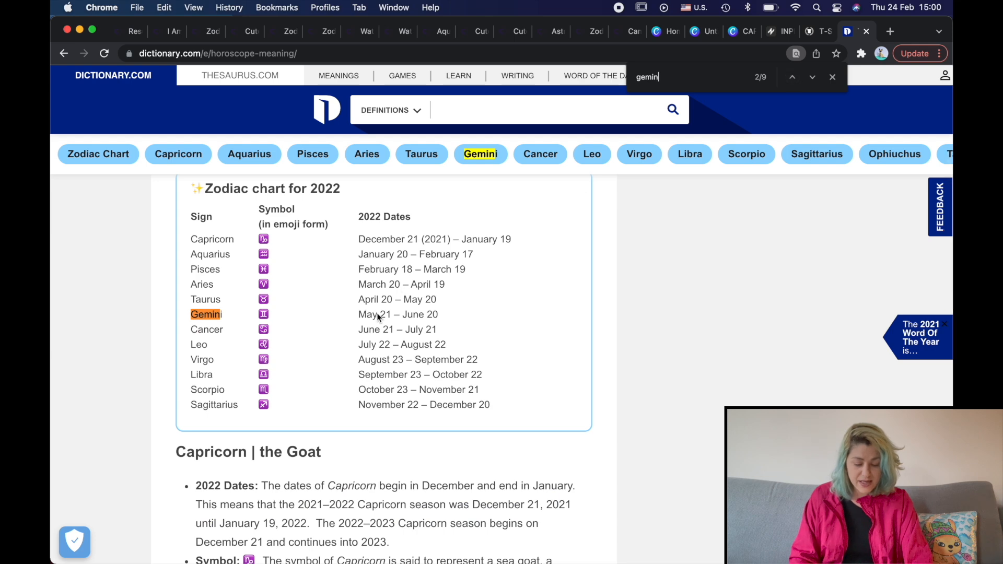
pyautogui.click(813, 78)
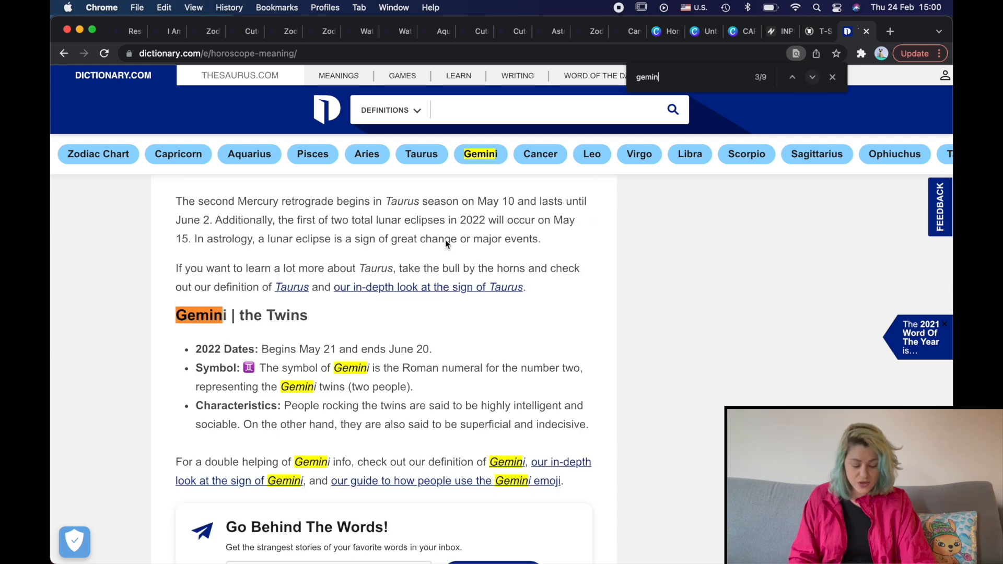
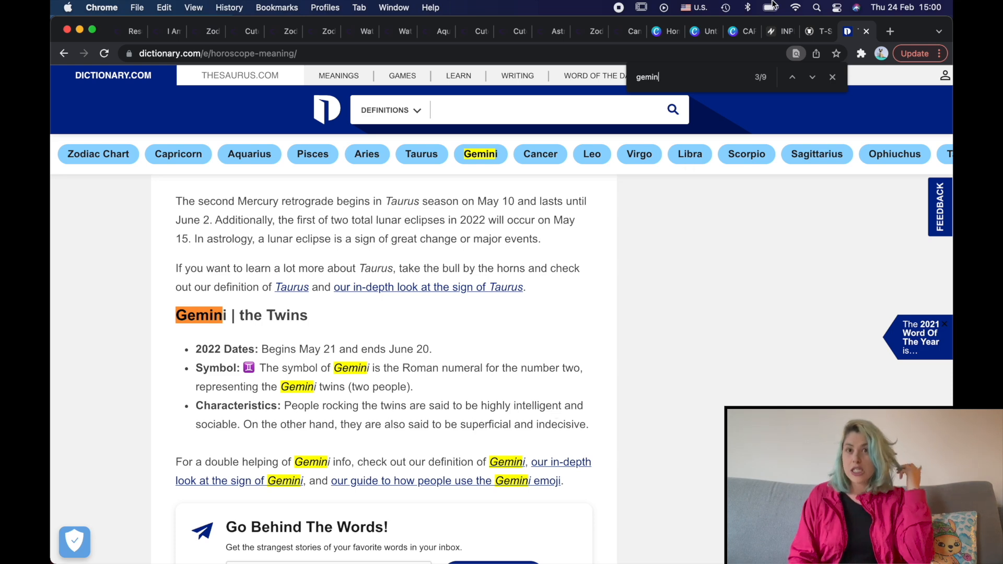
# Switch back to the Canva T-shirt design and review its pages, ending at the twin cats on page 1.
pyautogui.click(734, 31)
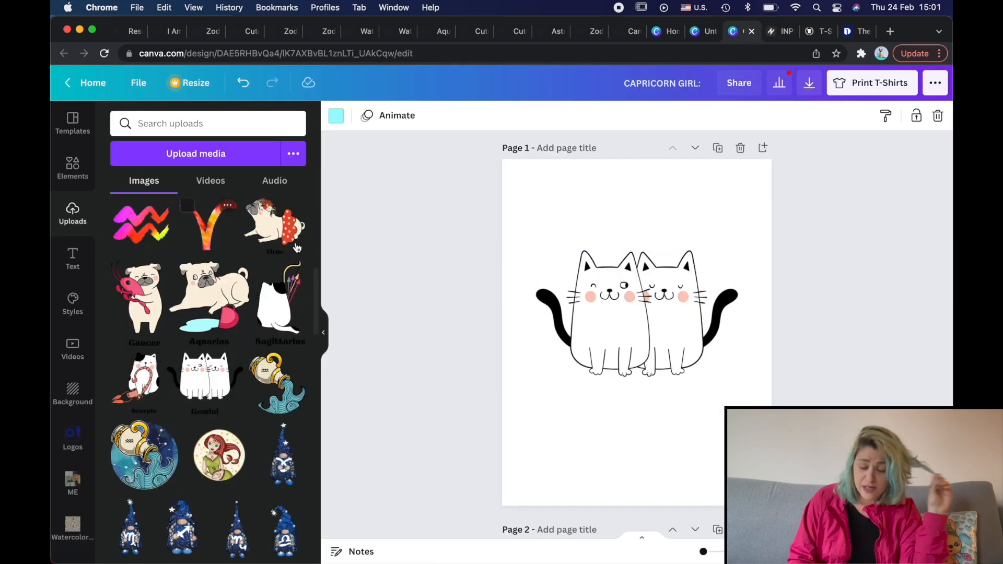
pyautogui.scroll(-15, 450, 258)
pyautogui.scroll(-15, 457, 358)
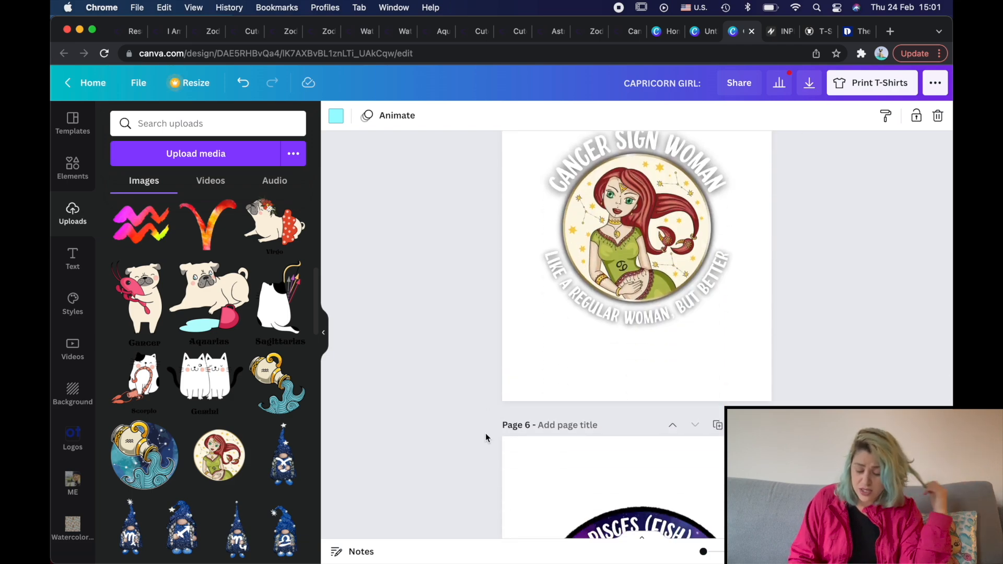
pyautogui.scroll(20, 463, 366)
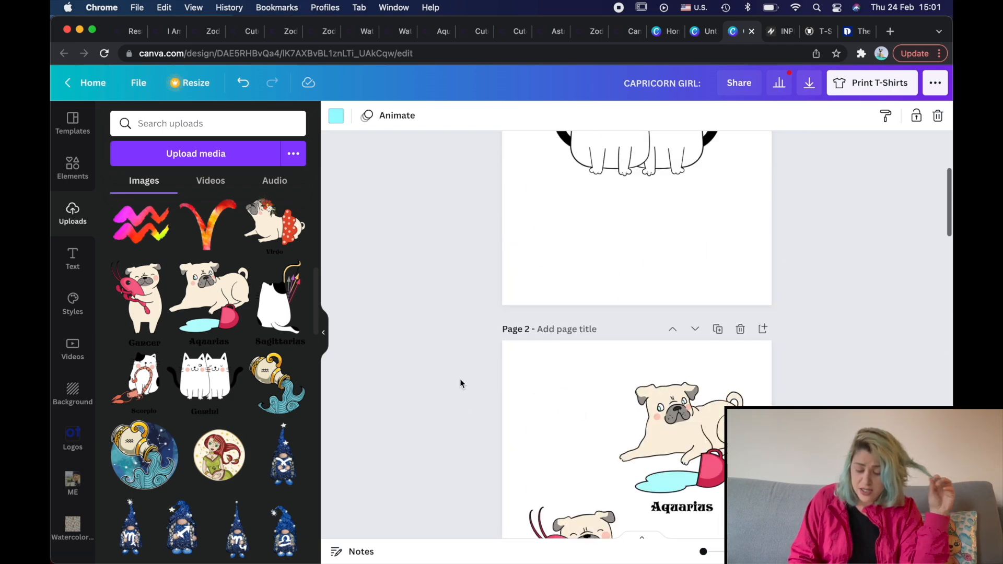
pyautogui.scroll(3, 459, 376)
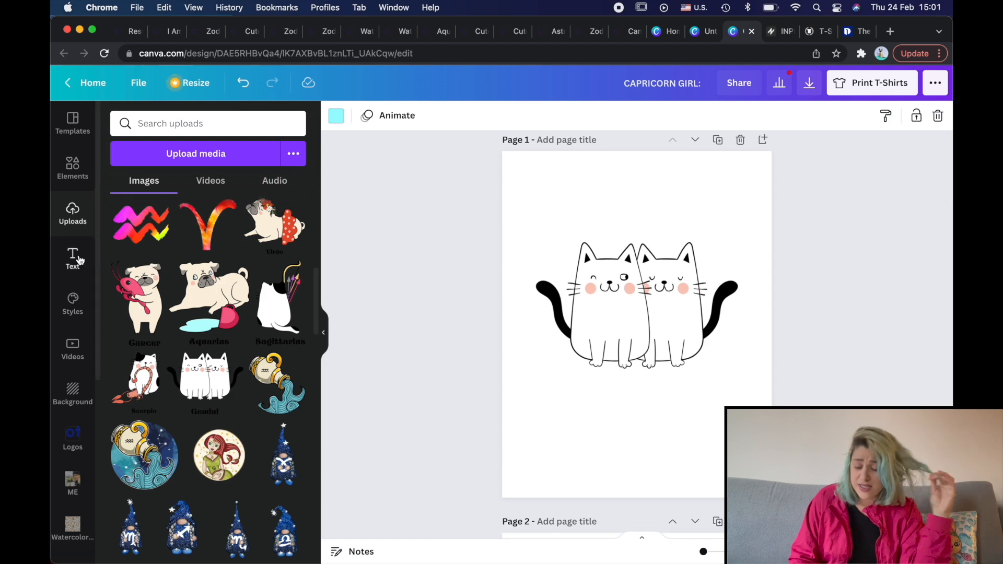
# Add the heading "Intelligent & Sociable" in the Sunborn font to page 1 and place it below the twin cats.
pyautogui.click(73, 257)
pyautogui.click(167, 199)
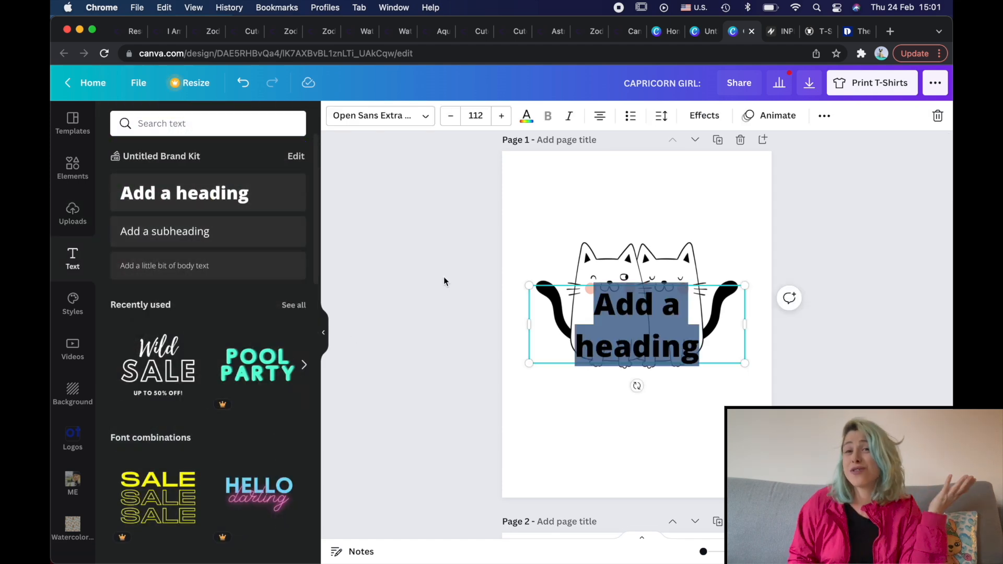
pyautogui.write('Inteligent & Sociable')
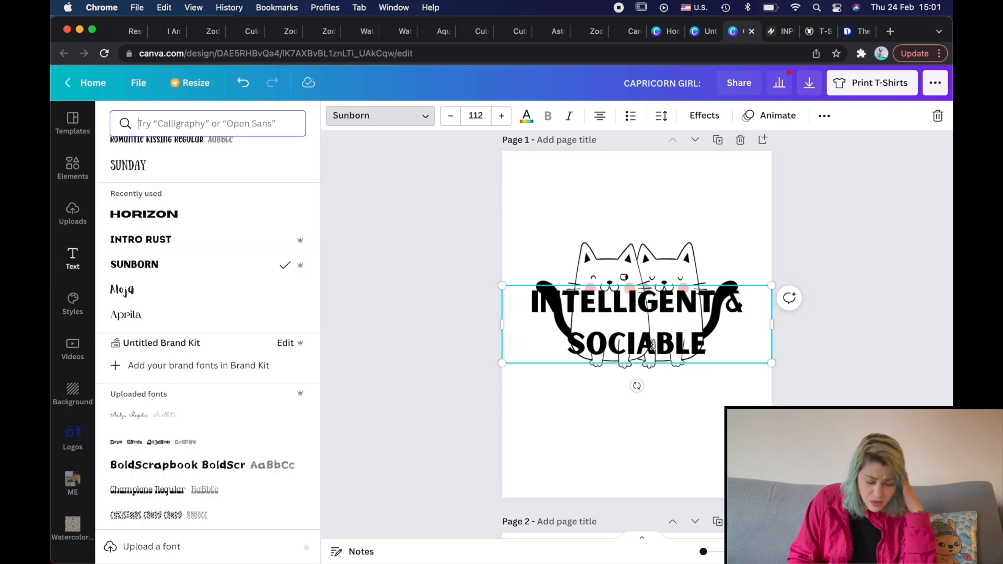
pyautogui.click(653, 345)
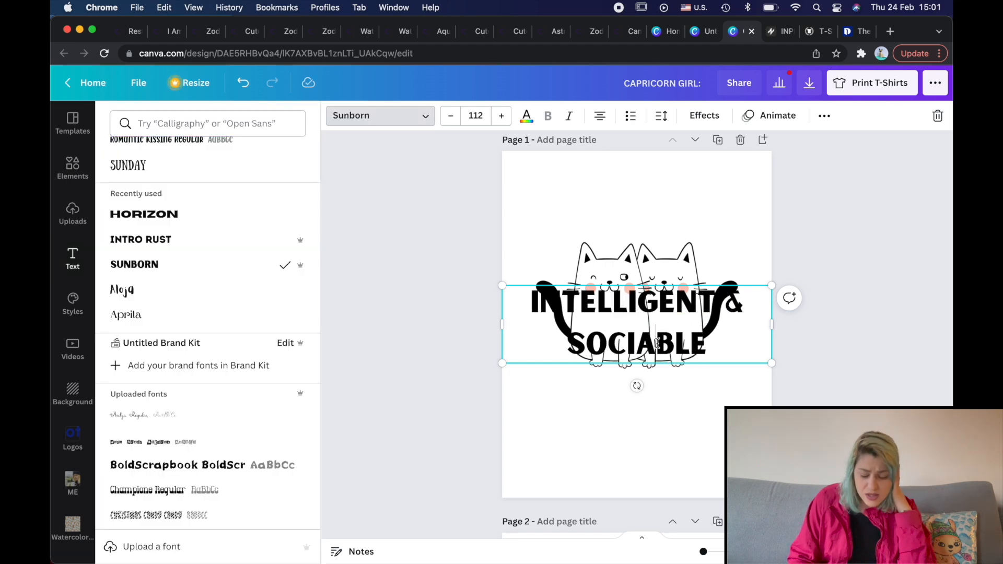
pyautogui.click(671, 297)
pyautogui.click(706, 234)
pyautogui.moveTo(672, 307); pyautogui.dragTo(674, 413)
# Change the slogan's font to Aloja and tighten its line spacing to about 1.21.
pyautogui.click(392, 116)
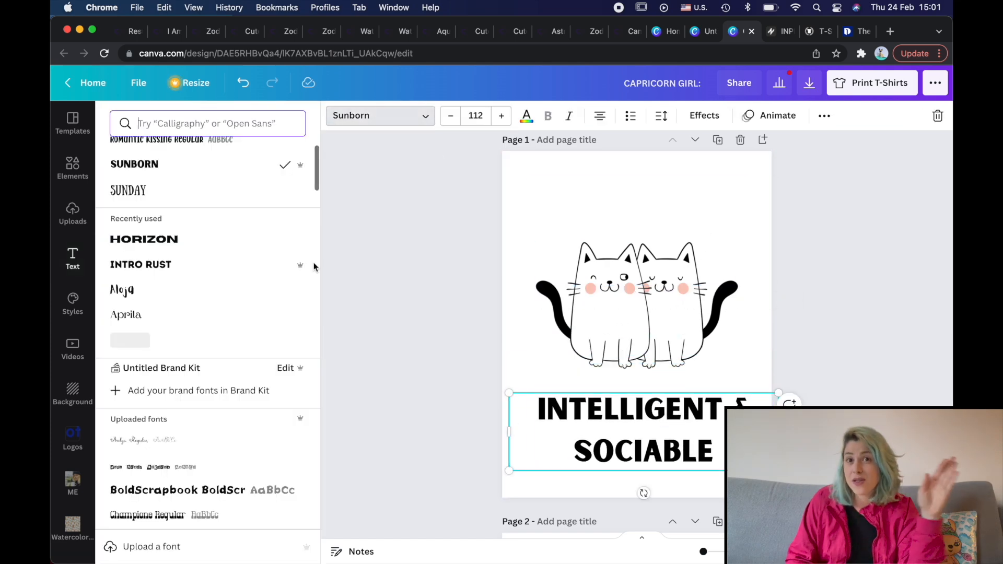
pyautogui.click(197, 261)
pyautogui.click(193, 291)
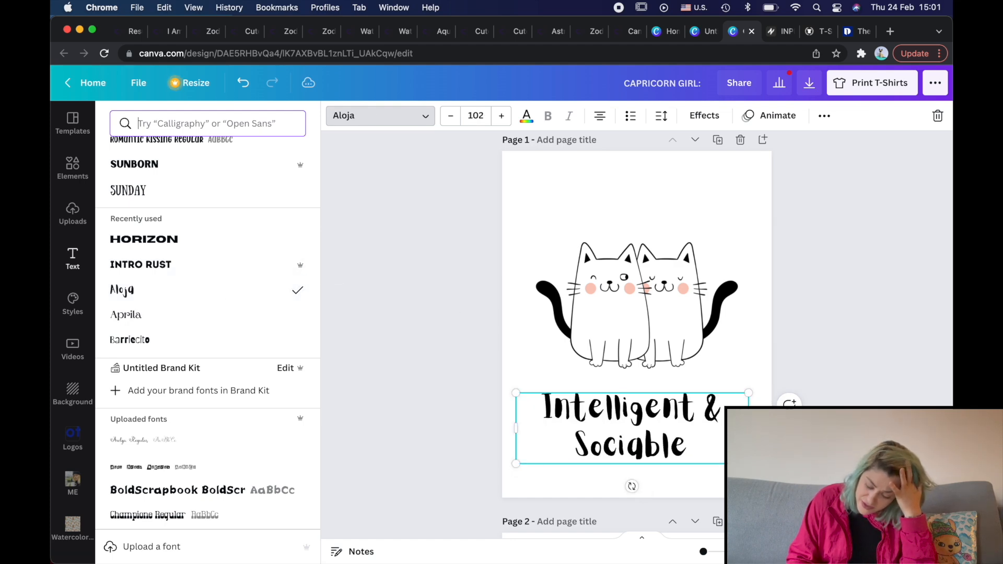
pyautogui.click(661, 116)
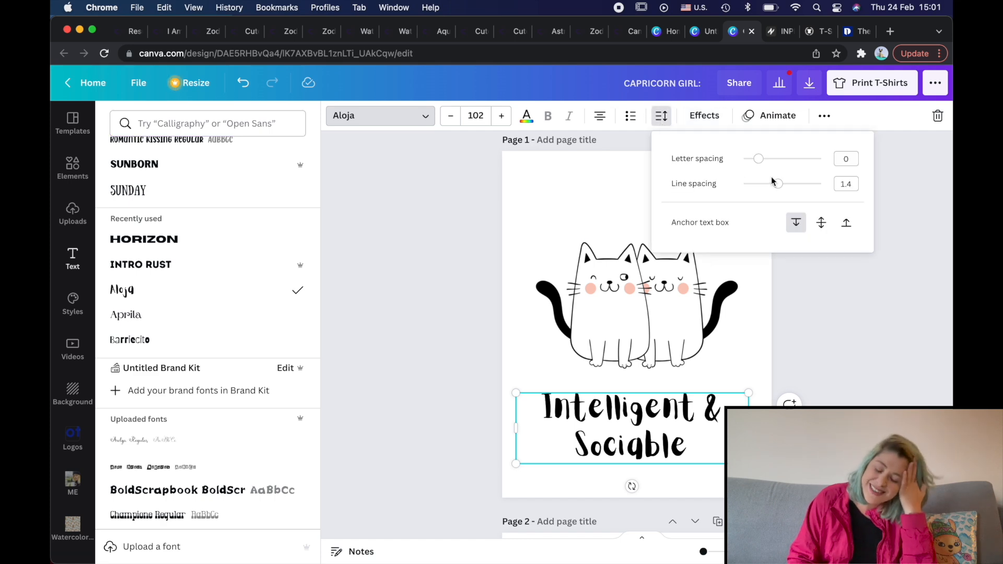
pyautogui.moveTo(777, 186); pyautogui.dragTo(772, 186)
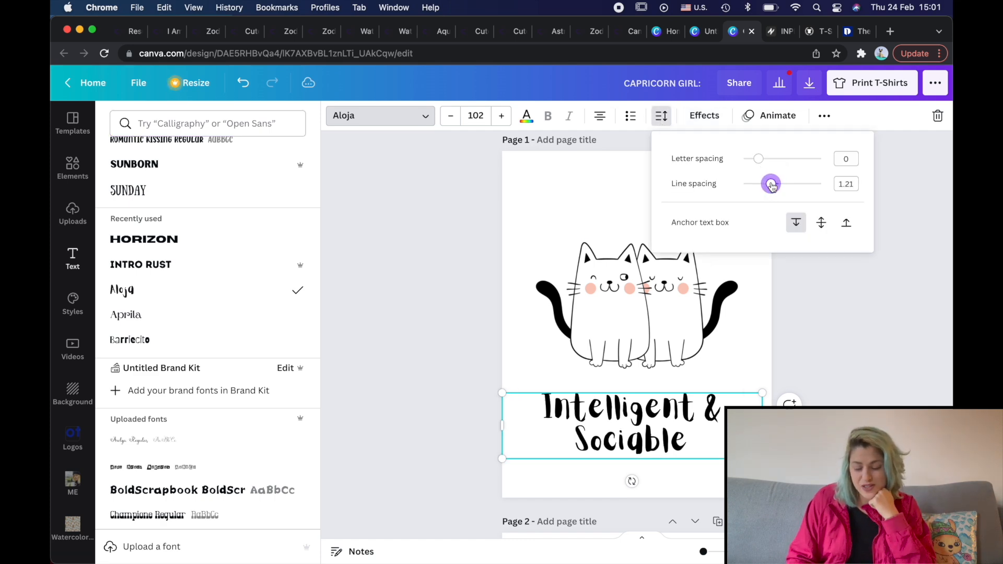
# Move the twin cats a little higher on the page and bring the slogan up close beneath them.
pyautogui.click(790, 400)
pyautogui.moveTo(663, 311); pyautogui.dragTo(665, 286)
pyautogui.click(659, 421)
pyautogui.moveTo(659, 421); pyautogui.dragTo(664, 377)
pyautogui.click(722, 281)
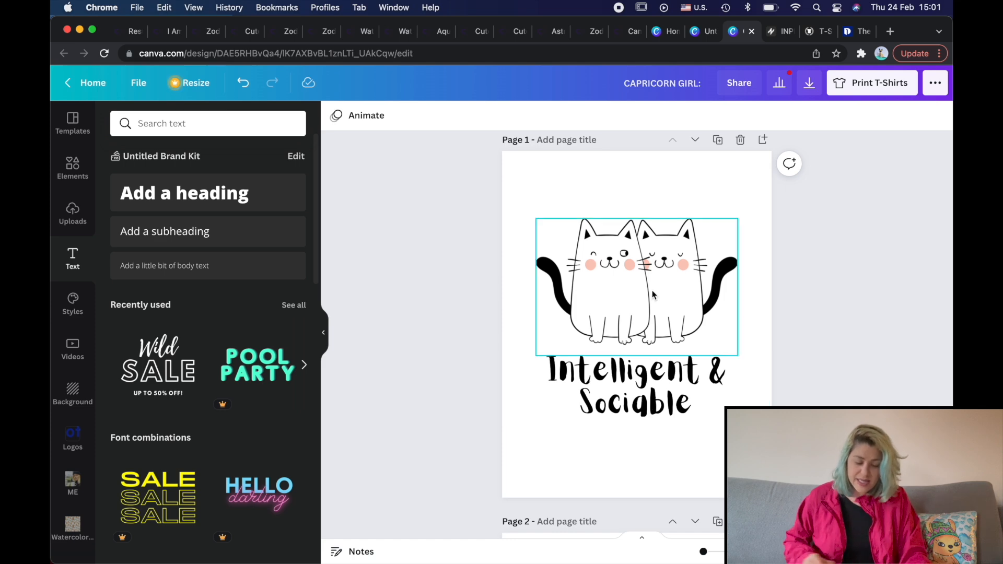
# Search the elements for "gemini sign" and add the purple square Gemini symbol to page 1.
pyautogui.click(72, 167)
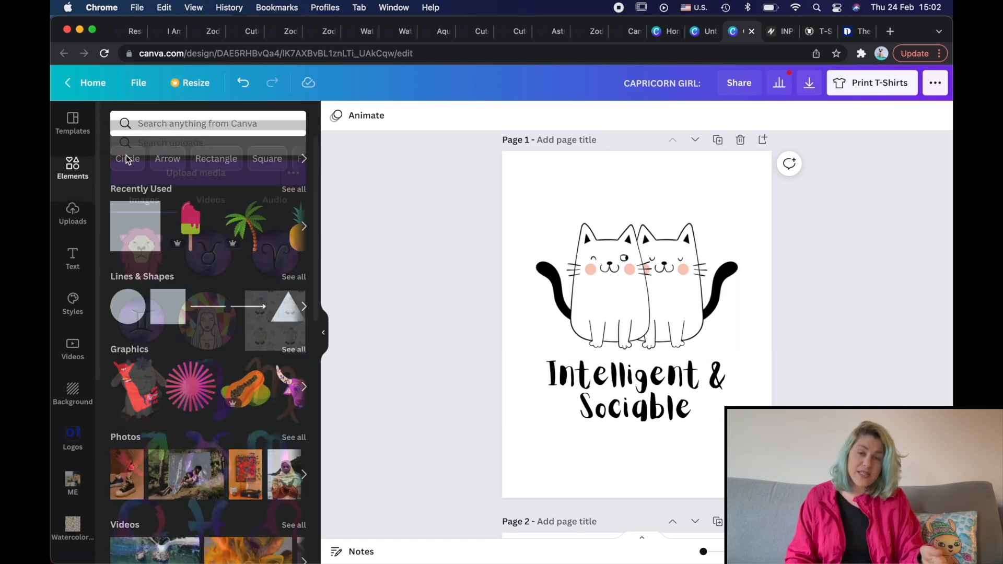
pyautogui.click(164, 123)
pyautogui.write('gemini sign')
pyautogui.press('Return')
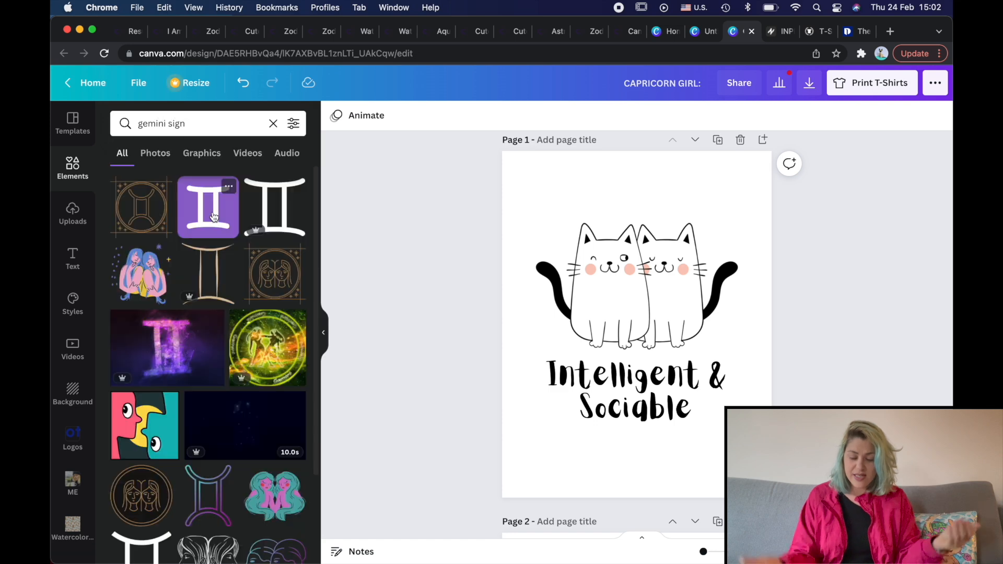
pyautogui.scroll(-5, 220, 263)
pyautogui.scroll(5, 219, 230)
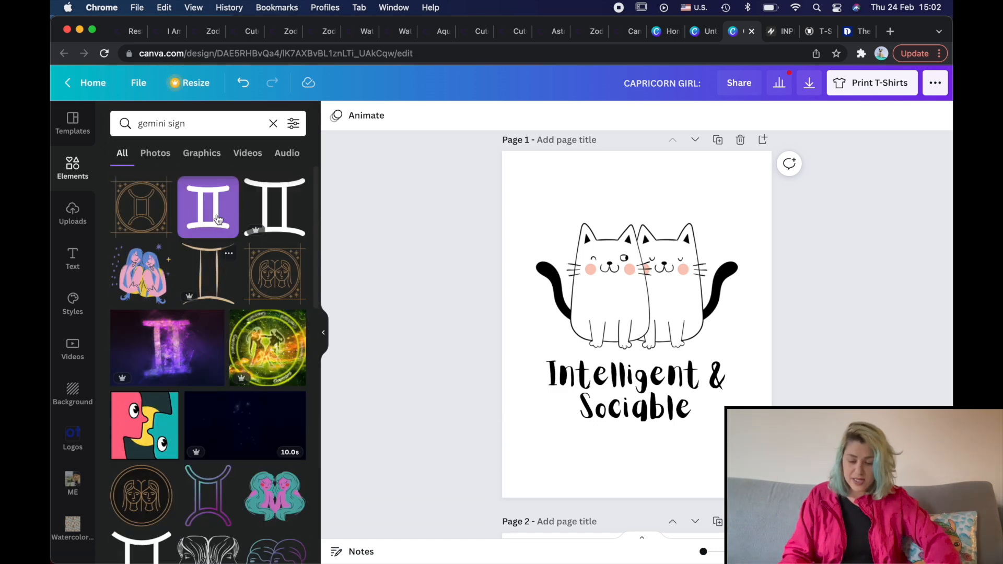
pyautogui.click(222, 209)
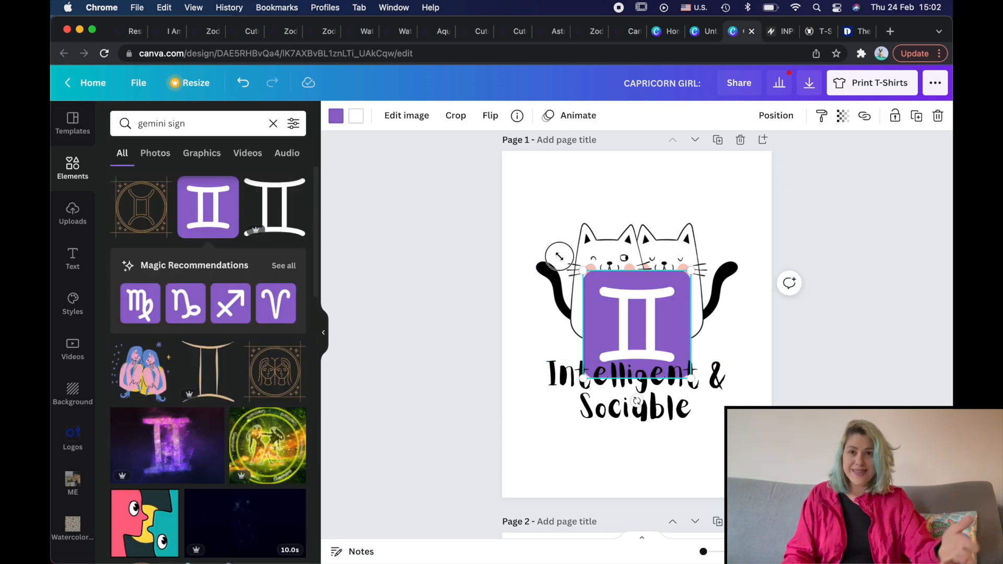
# Place the enlarged Gemini tile behind the twin cats, with smaller cats at its lower-left corner, and delete the slogan.
pyautogui.moveTo(583, 271); pyautogui.dragTo(458, 175)
pyautogui.moveTo(605, 252); pyautogui.dragTo(645, 297)
pyautogui.moveTo(736, 234); pyautogui.dragTo(658, 290)
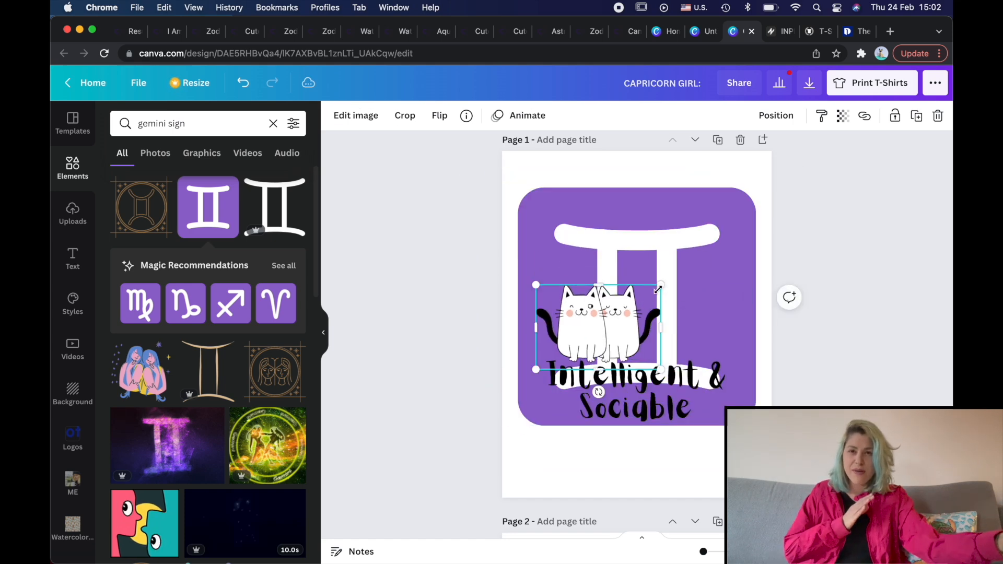
pyautogui.moveTo(601, 336); pyautogui.dragTo(639, 333)
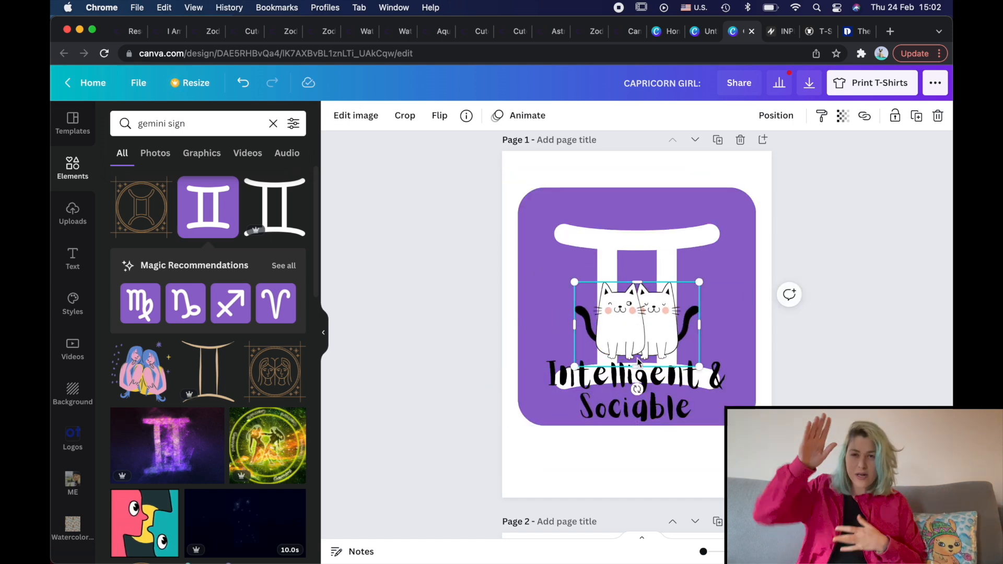
pyautogui.moveTo(653, 418); pyautogui.dragTo(761, 272)
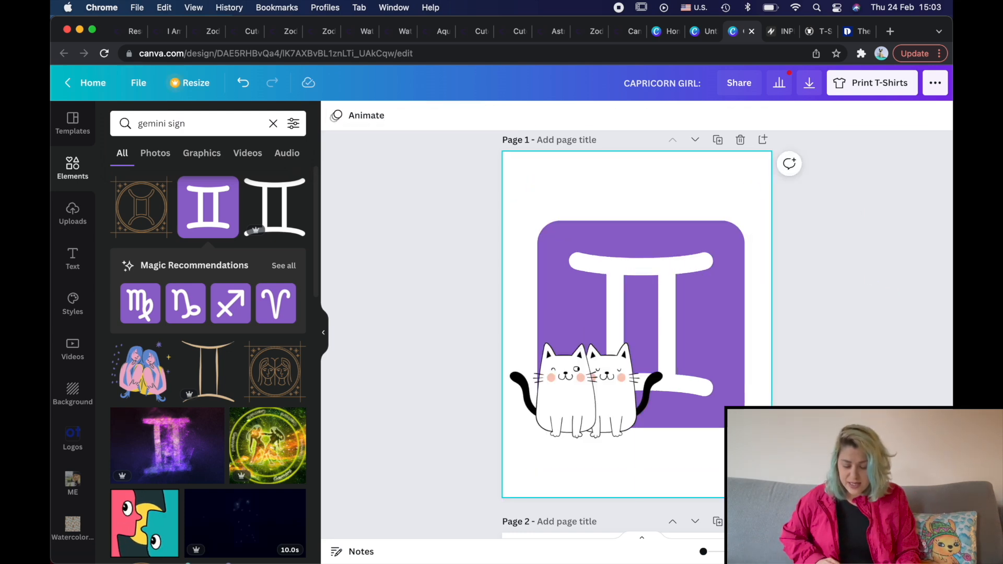
pyautogui.click(670, 338)
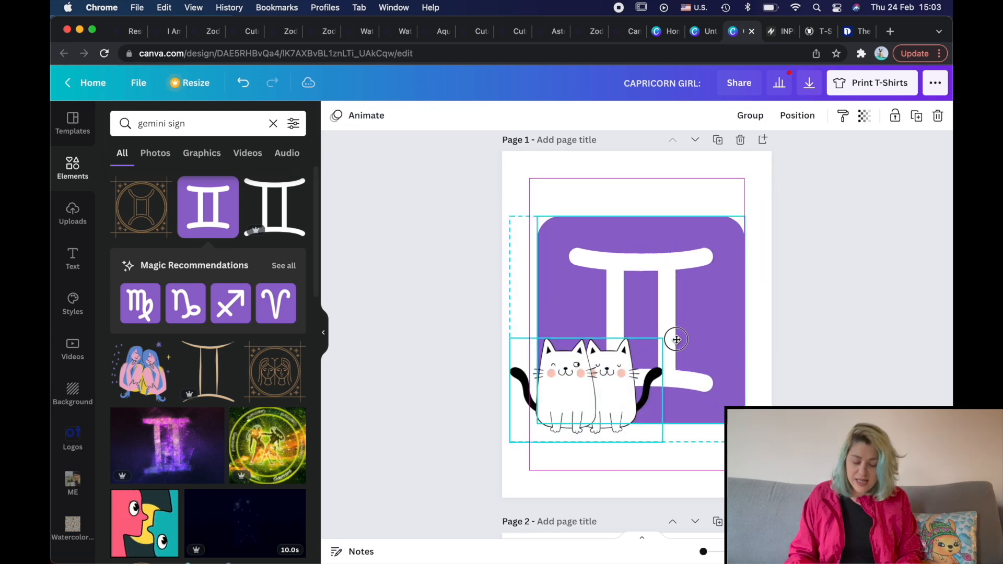
# Recolor the Gemini tile peach and set the page 1 background to black.
pyautogui.click(258, 181)
pyautogui.click(123, 420)
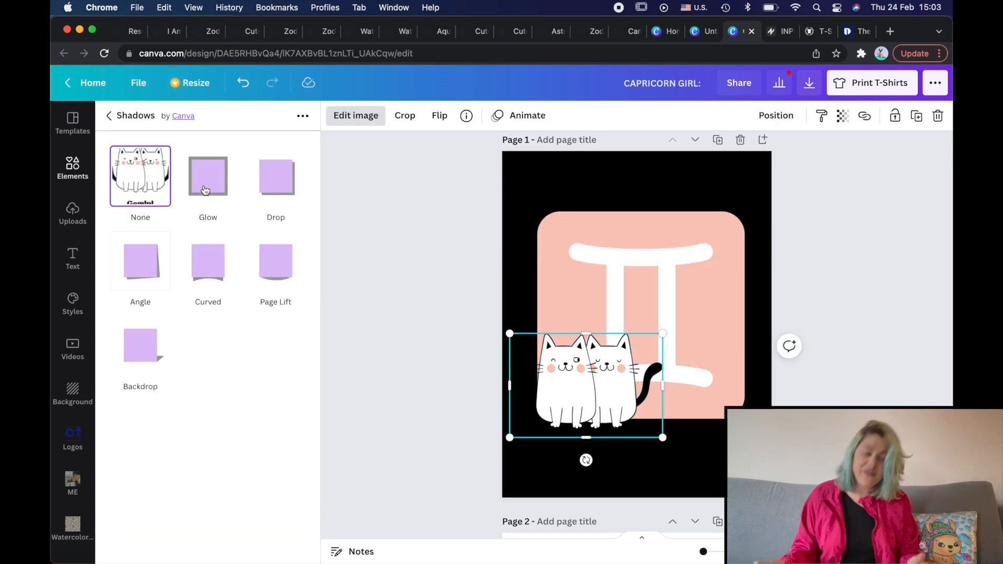
# Try a Glow shadow on the twin cats with size 6, transparency 100 and blur 0, in green and pink.
pyautogui.click(210, 179)
pyautogui.click(209, 178)
pyautogui.click(293, 278)
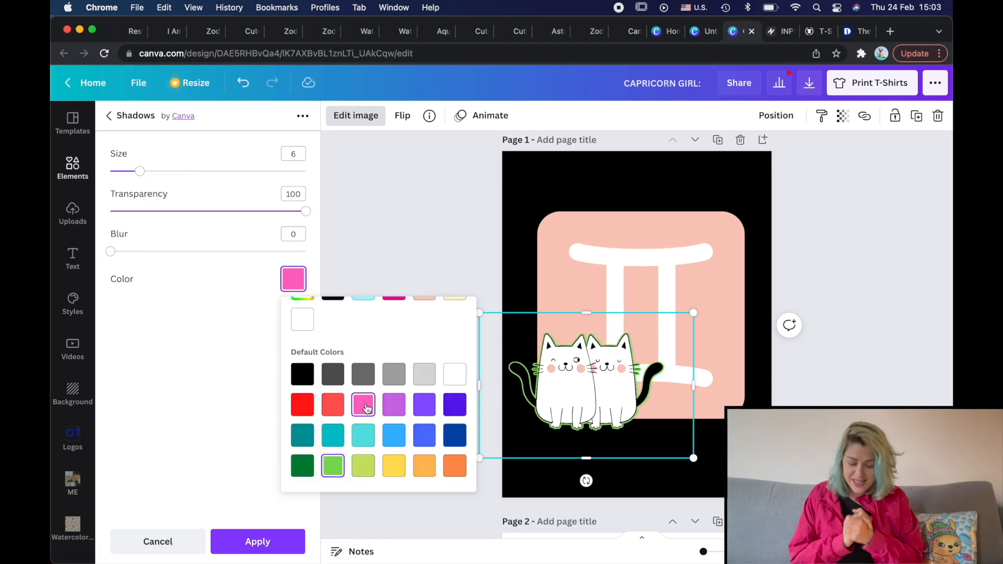
pyautogui.click(364, 406)
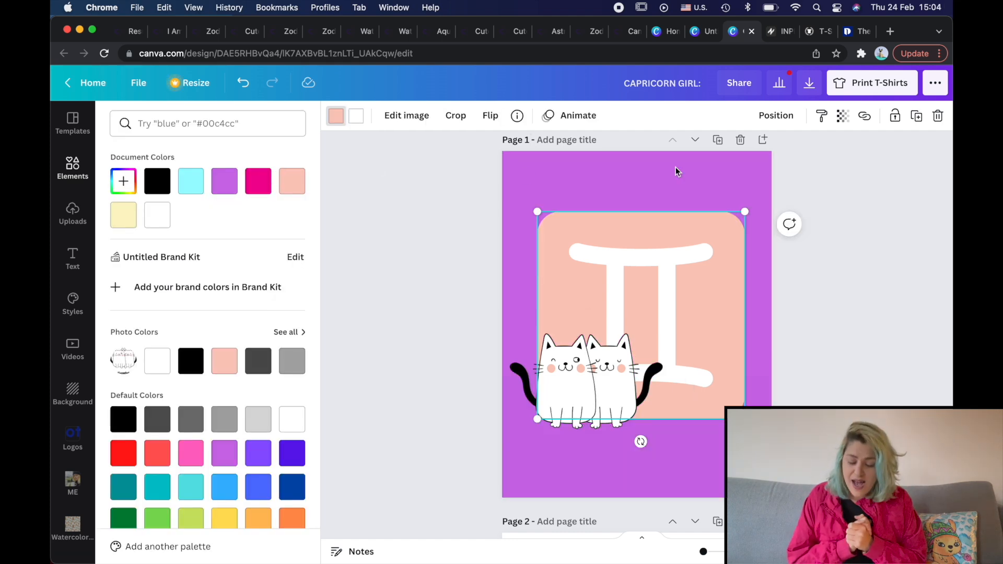
# Duplicate the peach Gemini tile, recolor the copy black and make it slightly larger than the original.
pyautogui.press('super+d')
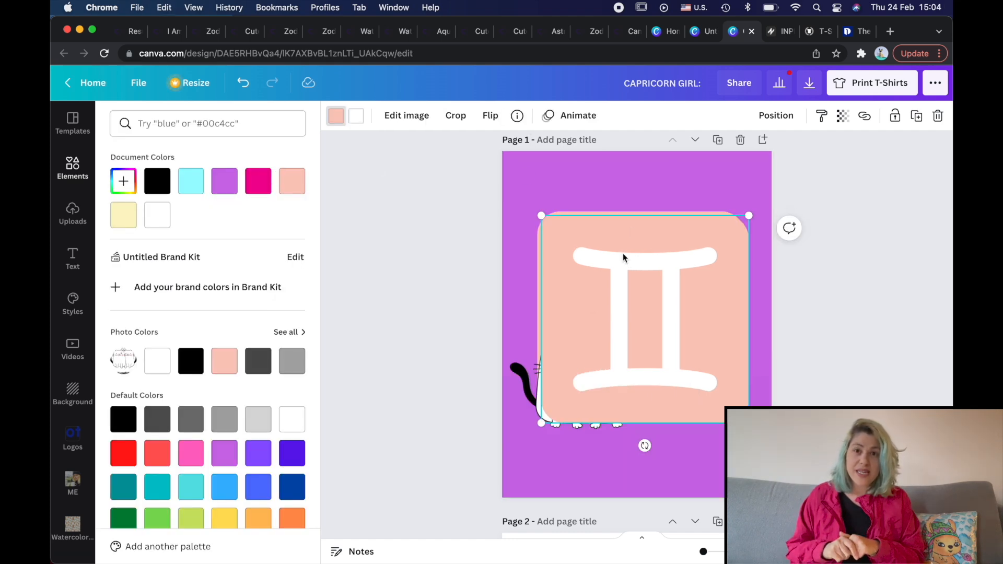
pyautogui.click(338, 118)
pyautogui.click(338, 119)
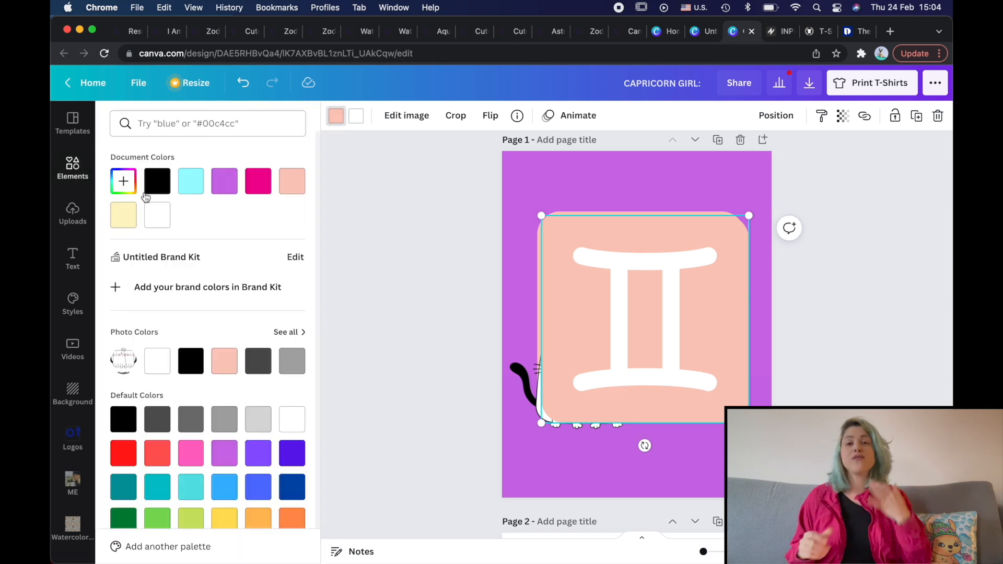
pyautogui.click(157, 181)
pyautogui.moveTo(540, 213); pyautogui.dragTo(532, 208)
pyautogui.moveTo(692, 295); pyautogui.dragTo(691, 296)
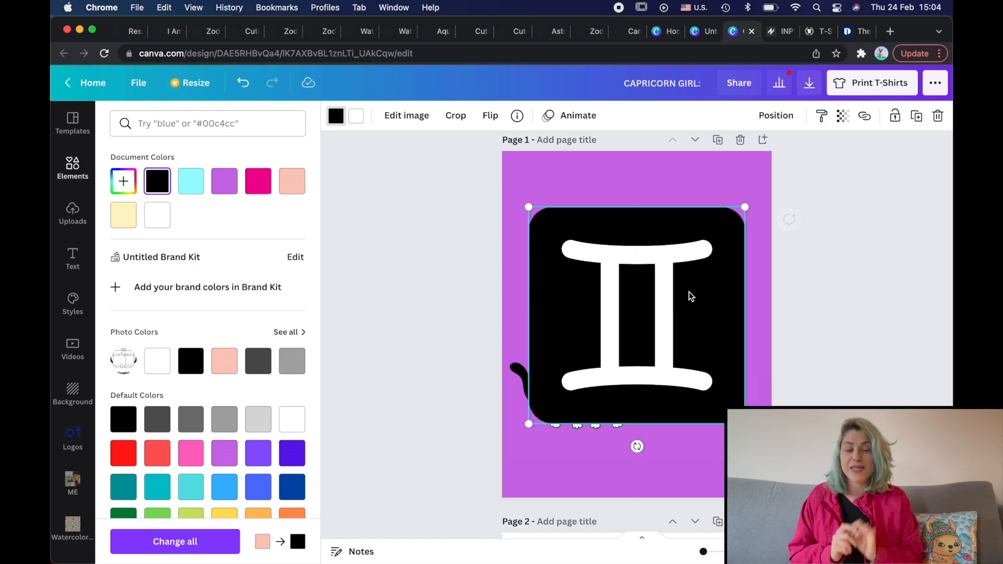
# Send the black tile behind the peach tile and the cats, fitting it as a thin, even outline around the peach tile.
pyautogui.click(776, 116)
pyautogui.click(754, 152)
pyautogui.click(754, 152)
pyautogui.click(906, 293)
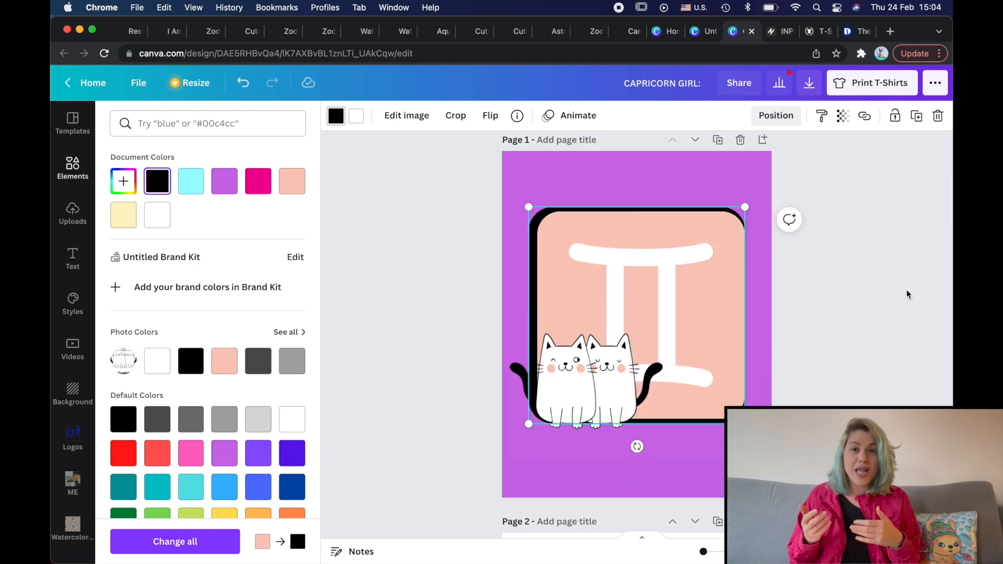
pyautogui.click(550, 183)
pyautogui.click(536, 181)
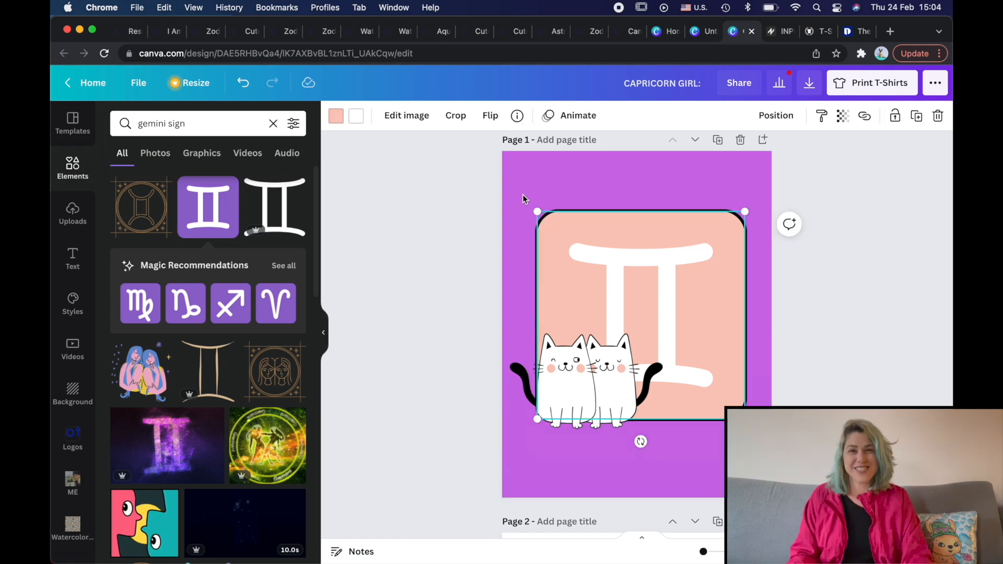
# Remove the purple background color from page 1.
pyautogui.click(550, 167)
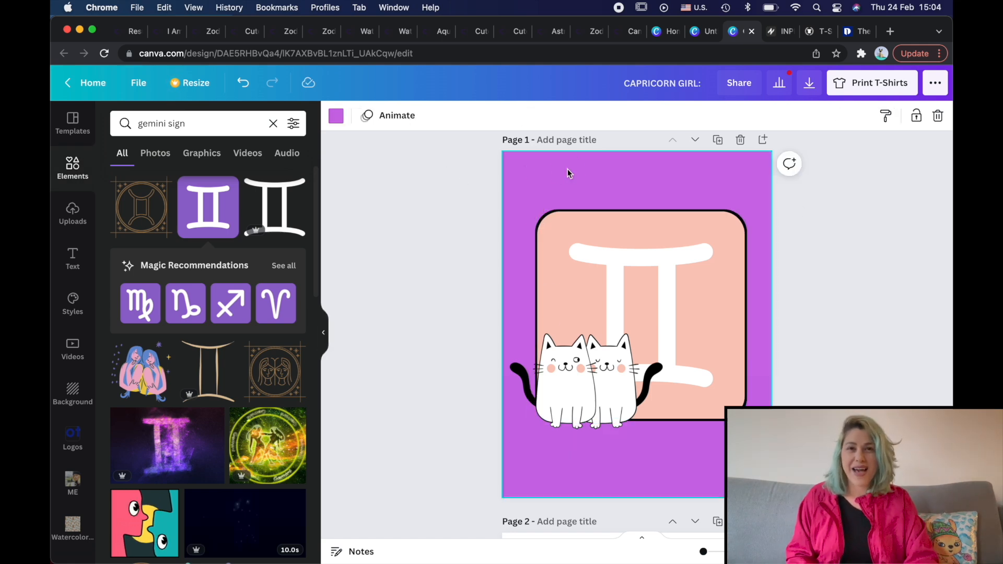
pyautogui.press('Delete')
pyautogui.click(862, 291)
# Review the designs on pages 2 to 6.
pyautogui.scroll(-5, 862, 292)
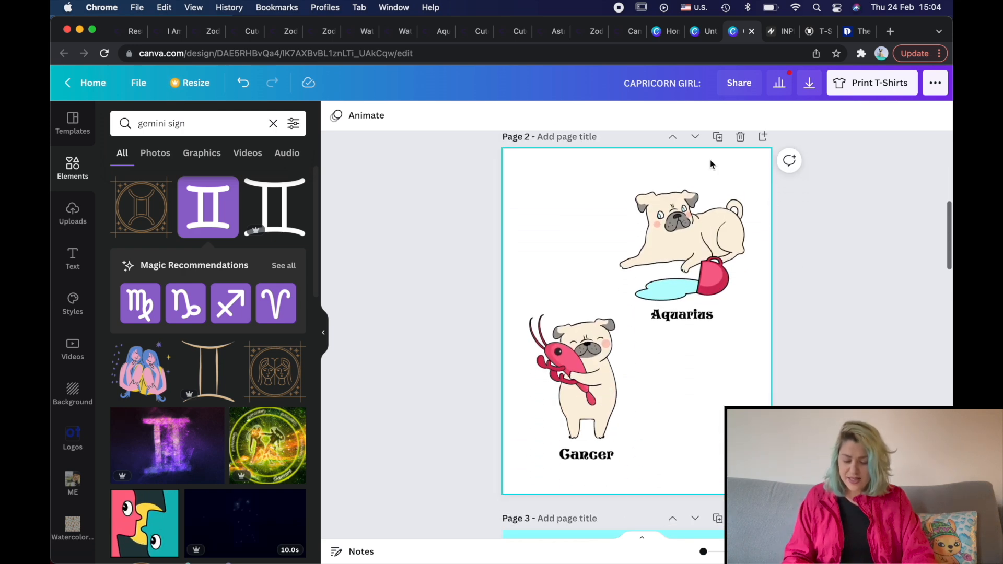
pyautogui.click(695, 137)
pyautogui.click(694, 139)
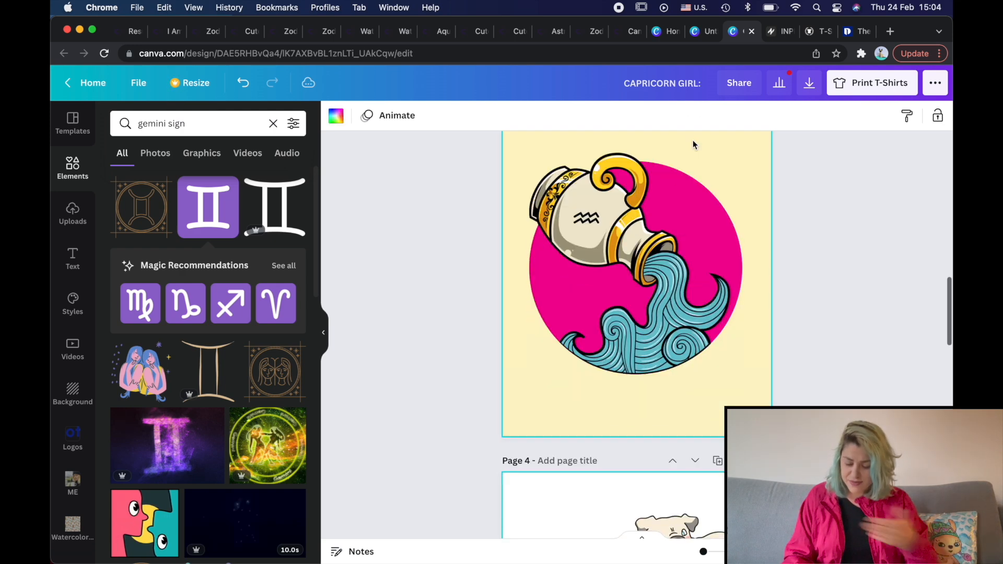
pyautogui.click(696, 143)
pyautogui.click(696, 146)
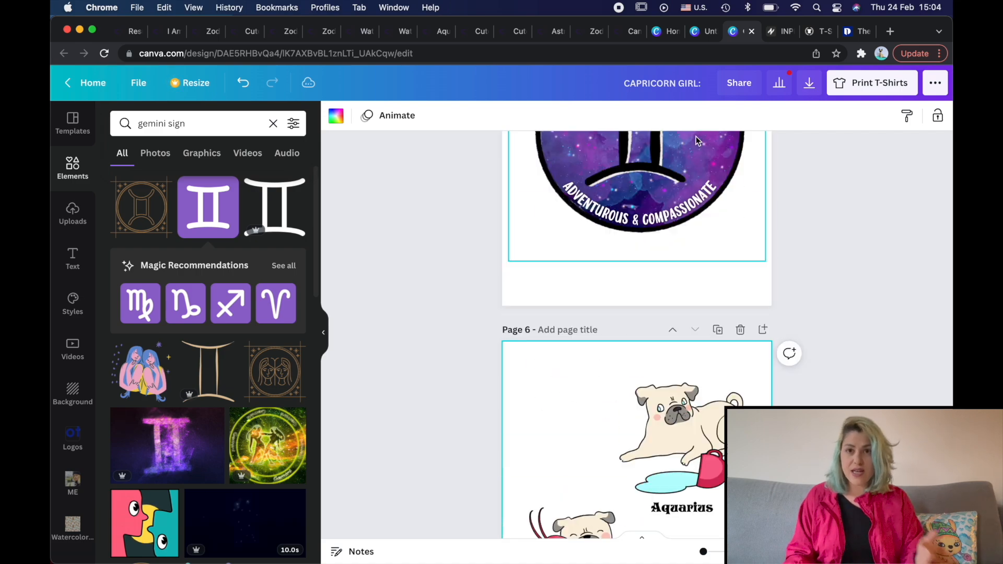
# Set the PNG download to size 2 with a transparent background and open the choice of pages to export.
pyautogui.scroll(20, 716, 334)
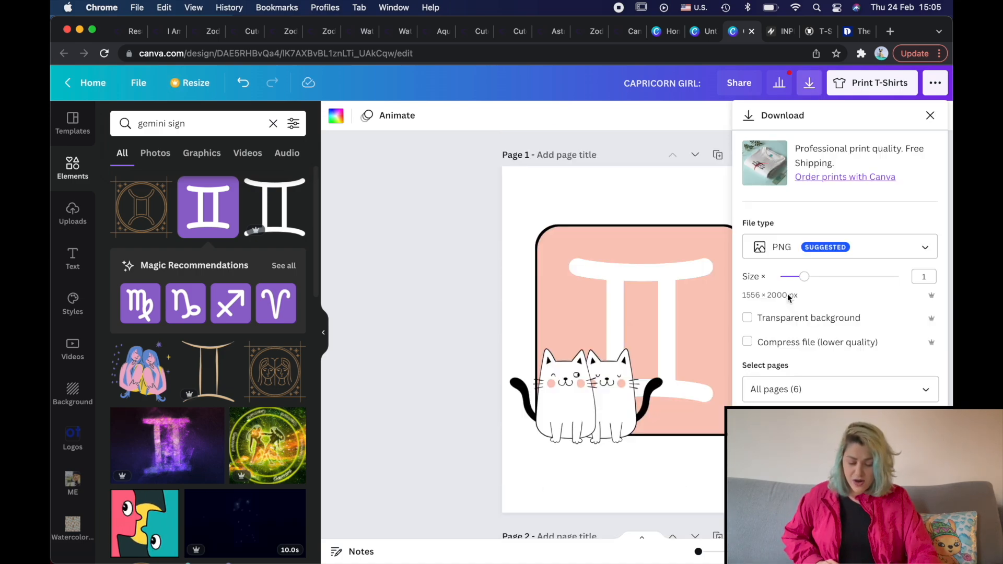
pyautogui.moveTo(804, 276); pyautogui.dragTo(853, 277)
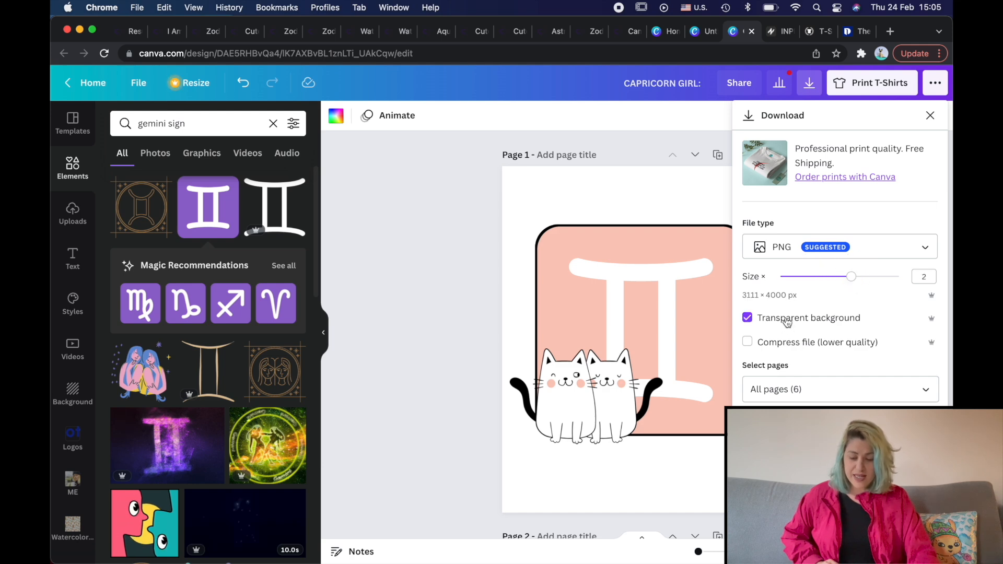
pyautogui.click(841, 389)
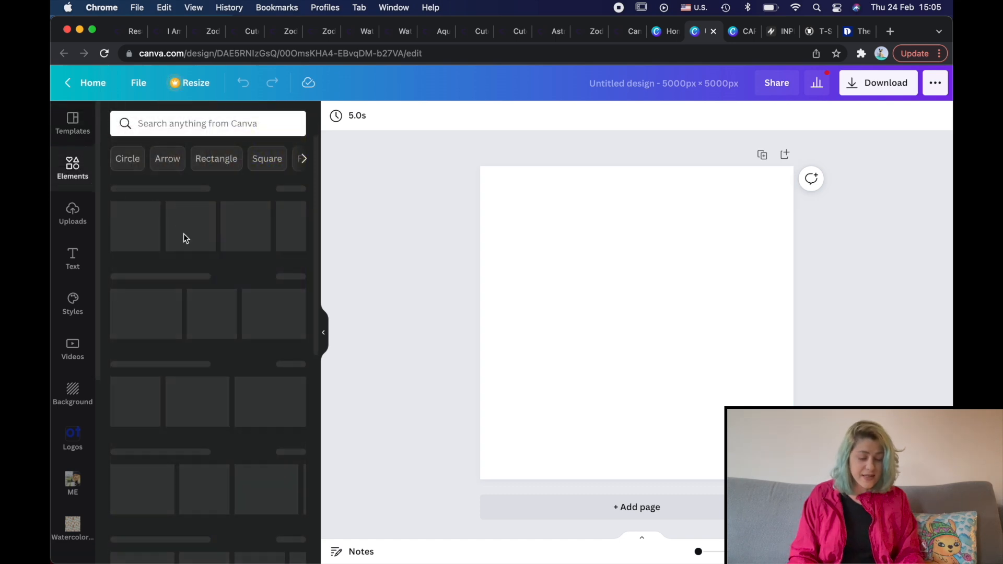
# Place the uploaded Virgo calf pattern image on the blank page and delete it again.
pyautogui.click(76, 214)
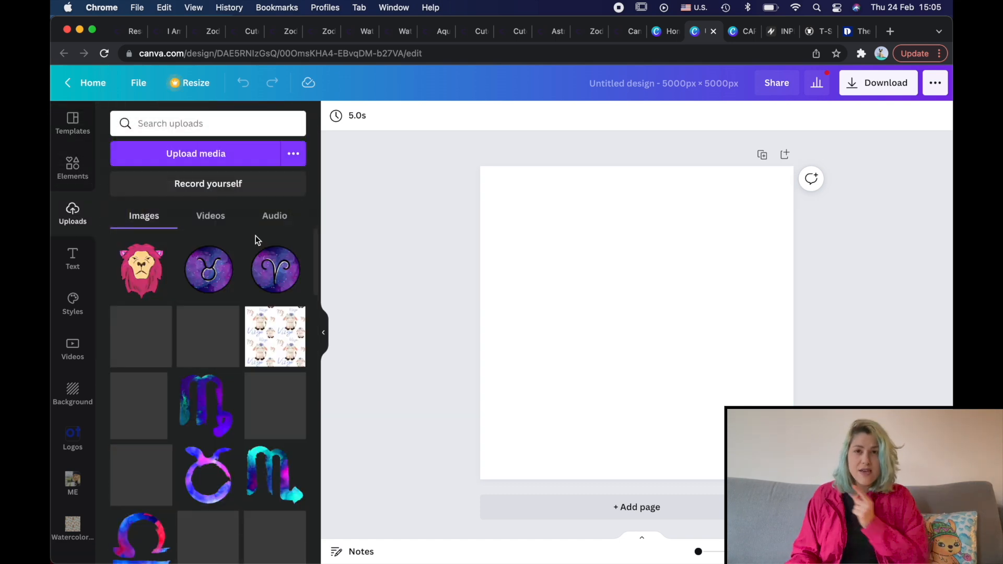
pyautogui.scroll(-2, 255, 238)
pyautogui.click(271, 304)
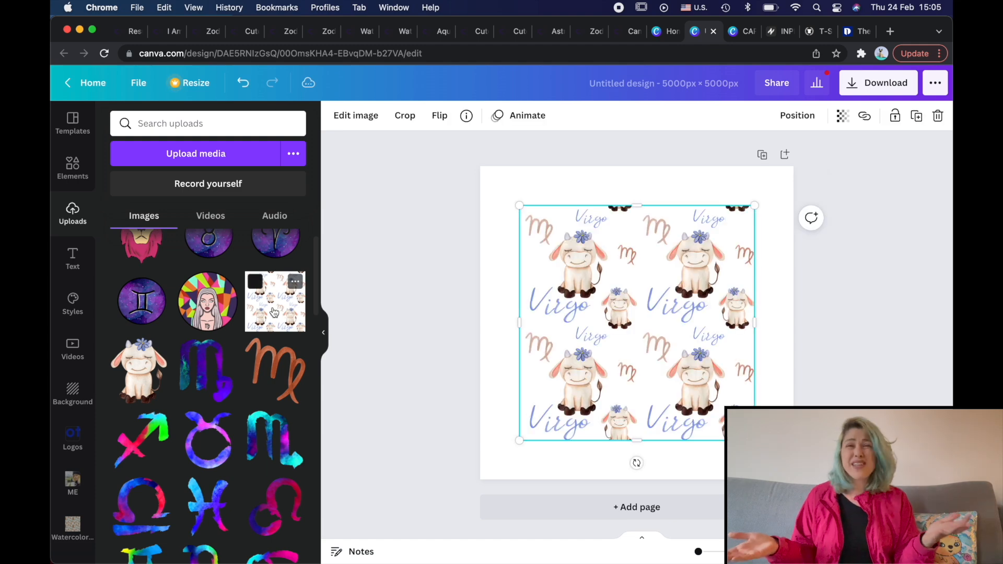
pyautogui.press('Delete')
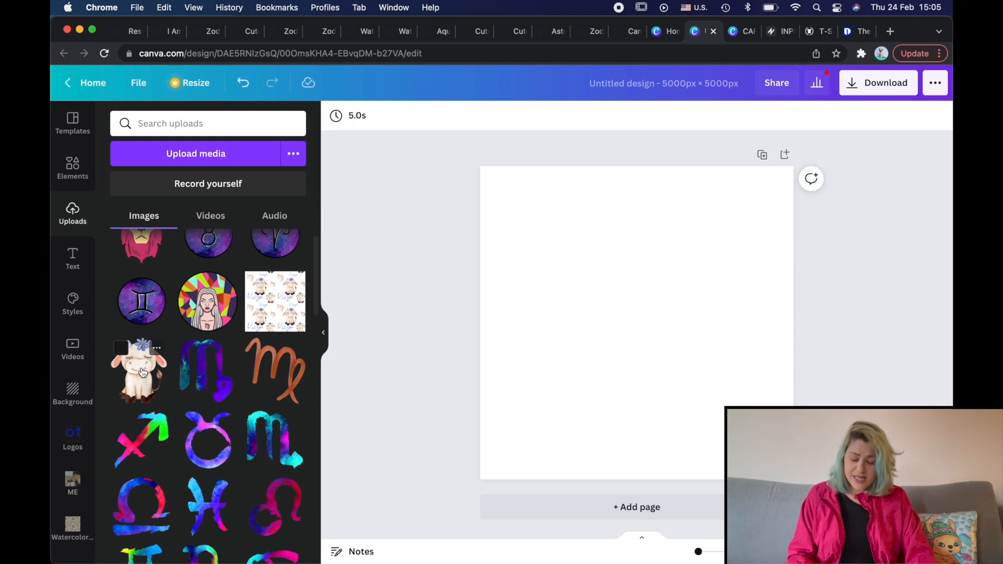
# Add the uploaded calf illustration to the page at a reduced size and make the page background black.
pyautogui.click(142, 372)
pyautogui.moveTo(738, 203); pyautogui.dragTo(656, 291)
pyautogui.click(612, 215)
pyautogui.click(337, 116)
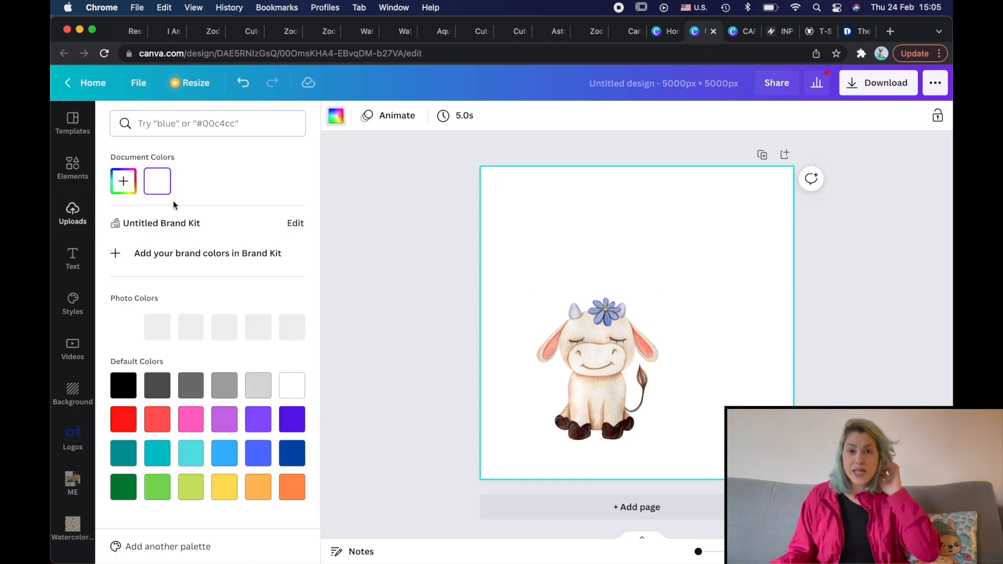
pyautogui.click(125, 385)
# Apply a white Glow shadow to the calf with size 28, transparency 100 and blur 0.
pyautogui.click(589, 372)
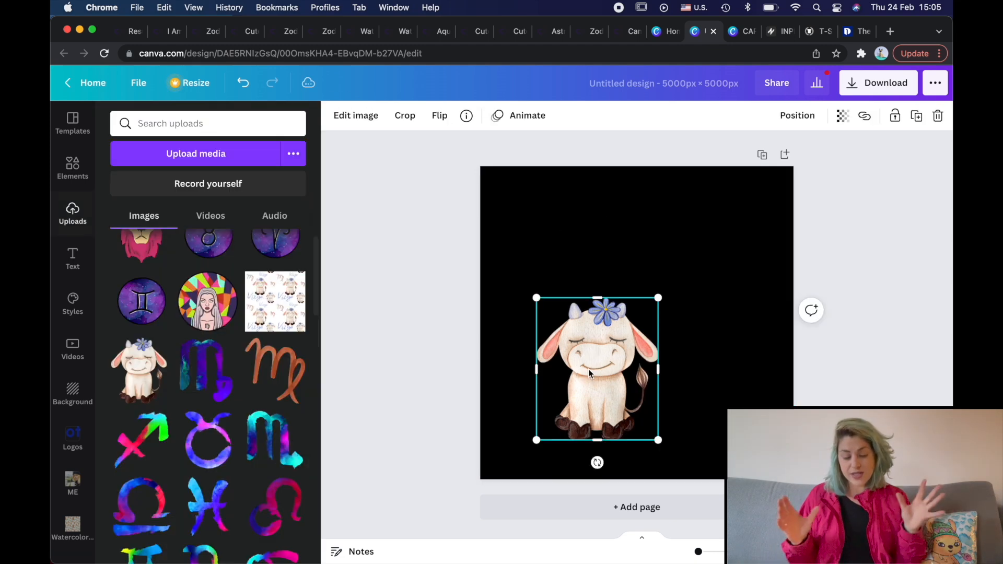
pyautogui.click(370, 116)
pyautogui.click(138, 228)
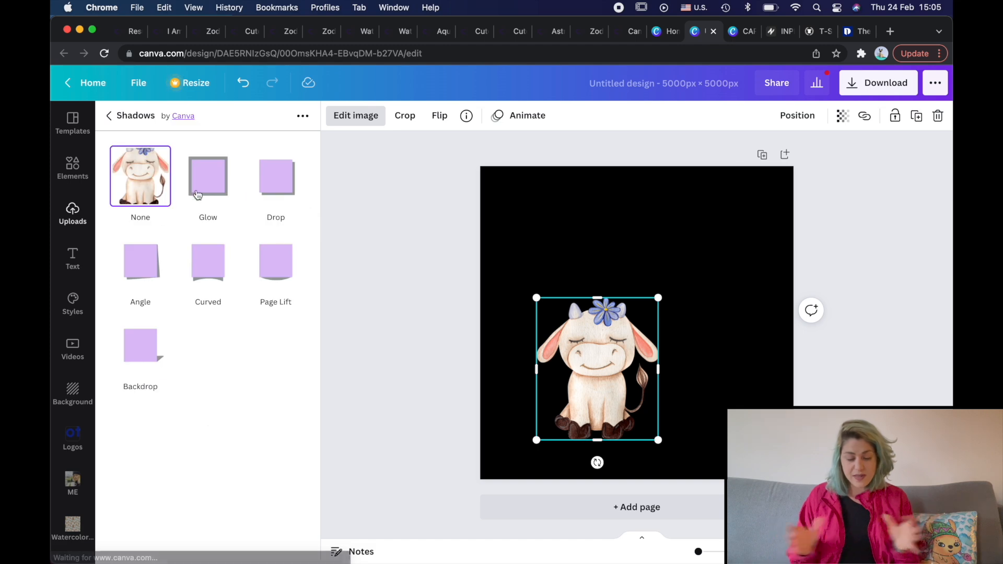
pyautogui.click(211, 176)
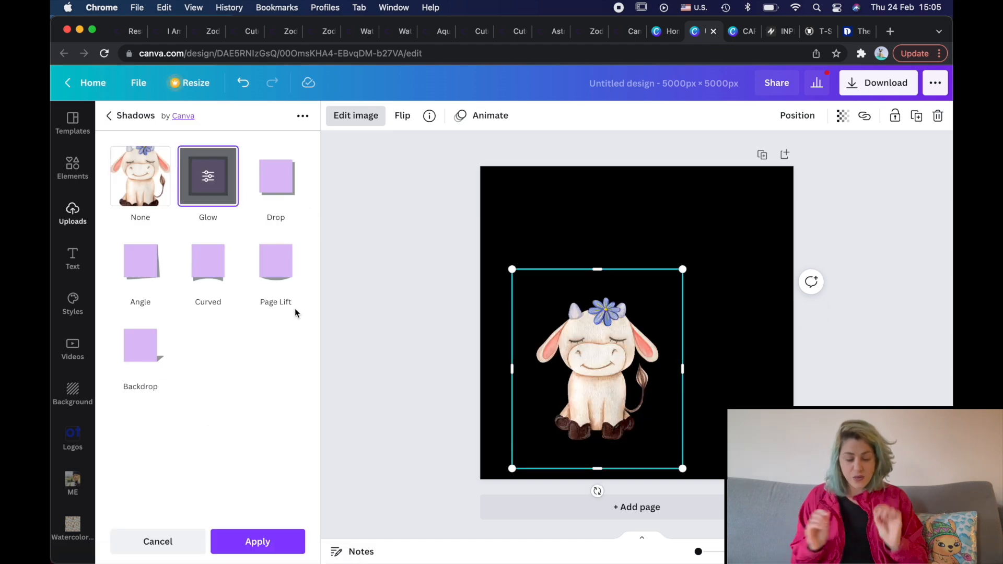
pyautogui.click(200, 190)
pyautogui.click(297, 282)
pyautogui.moveTo(158, 251)
pyautogui.mouseDown()
pyautogui.moveTo(306, 251)
pyautogui.moveTo(139, 252)
pyautogui.mouseUp()
pyautogui.moveTo(211, 211); pyautogui.dragTo(328, 215)
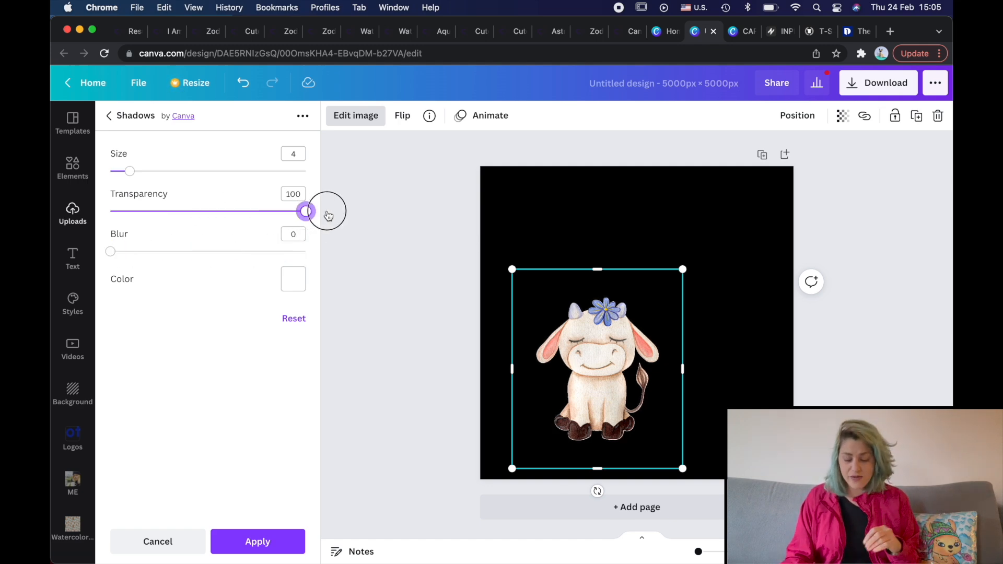
pyautogui.moveTo(129, 172); pyautogui.dragTo(246, 179)
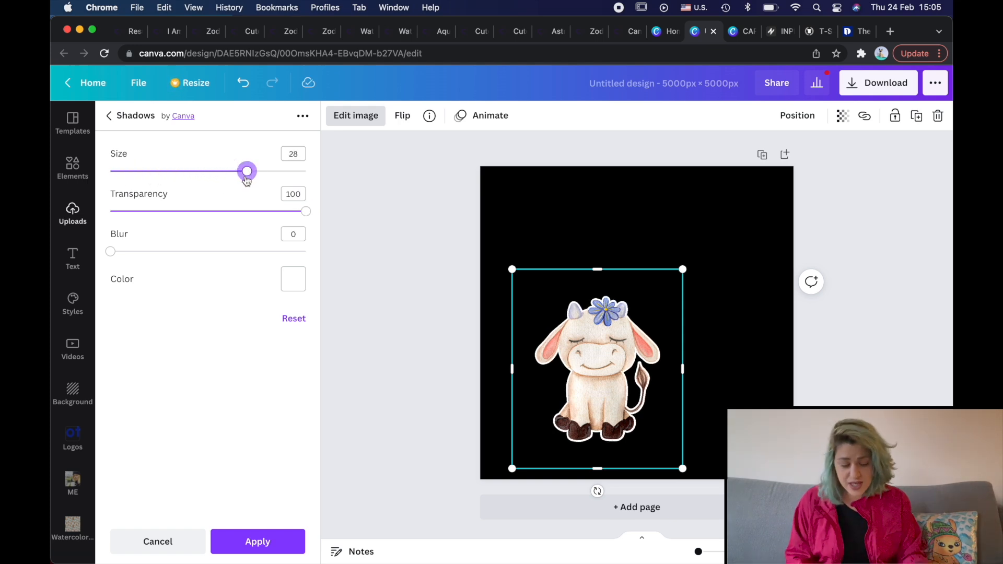
pyautogui.click(260, 538)
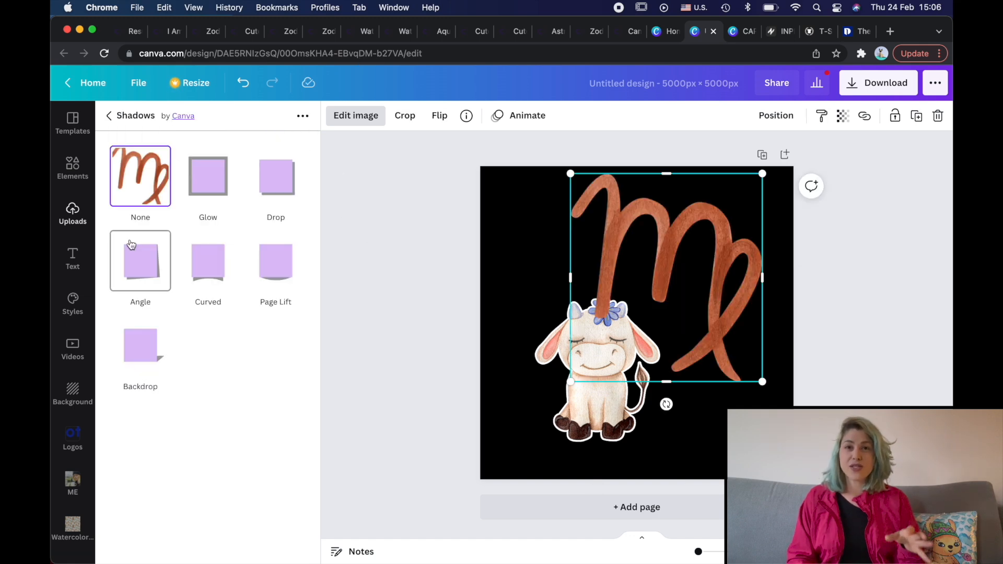
# Apply a crisp white Glow outline to the brown Virgo symbol, matching the calf's outline.
pyautogui.click(209, 178)
pyautogui.click(209, 178)
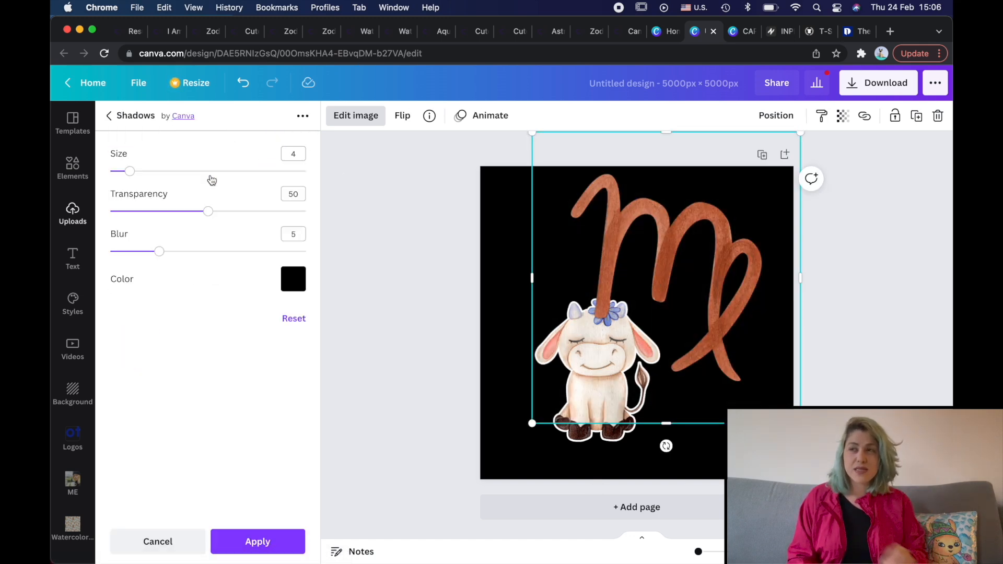
pyautogui.click(293, 279)
pyautogui.click(454, 390)
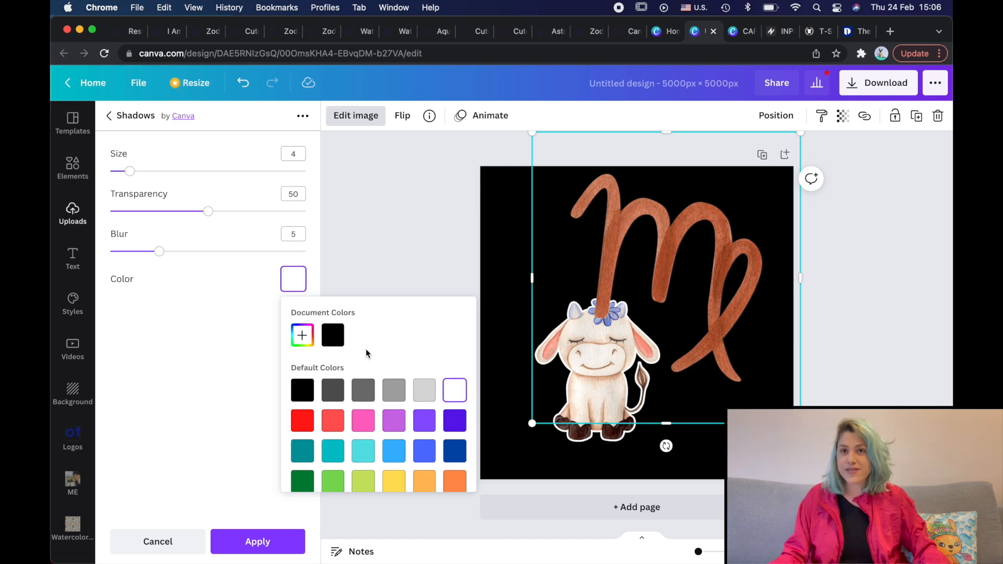
pyautogui.moveTo(159, 251); pyautogui.dragTo(119, 256)
pyautogui.moveTo(219, 220); pyautogui.dragTo(292, 222)
pyautogui.moveTo(137, 180); pyautogui.dragTo(242, 171)
pyautogui.click(236, 543)
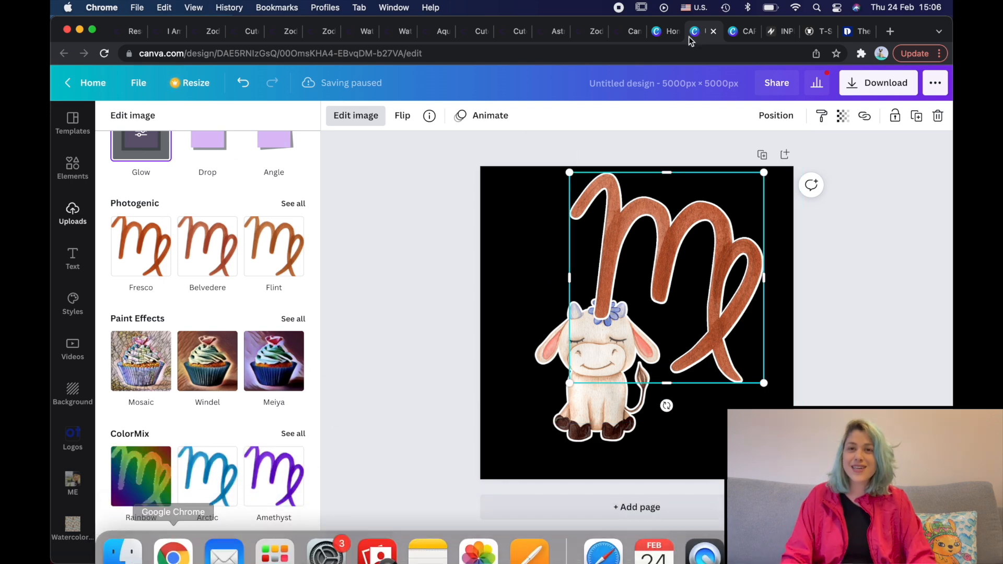
# Switch to TeePublic and upload a PNG design file with the single-file uploader.
pyautogui.click(823, 32)
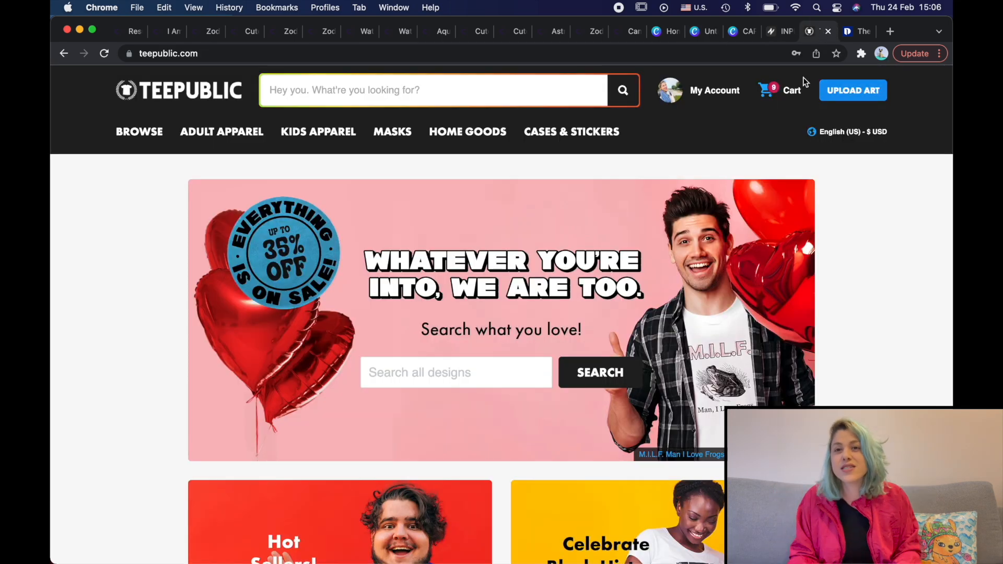
pyautogui.click(854, 95)
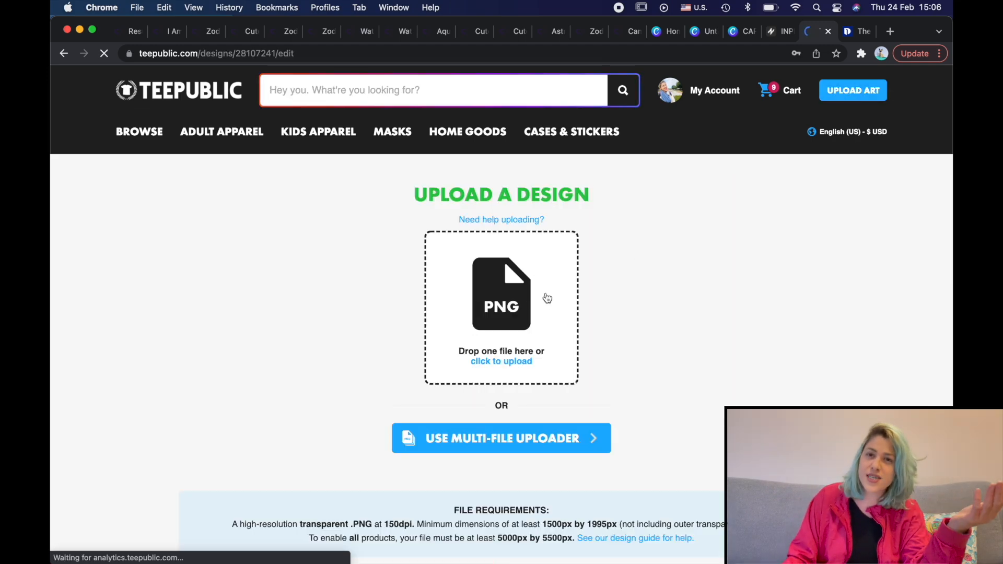
pyautogui.click(546, 298)
pyautogui.doubleClick(395, 236)
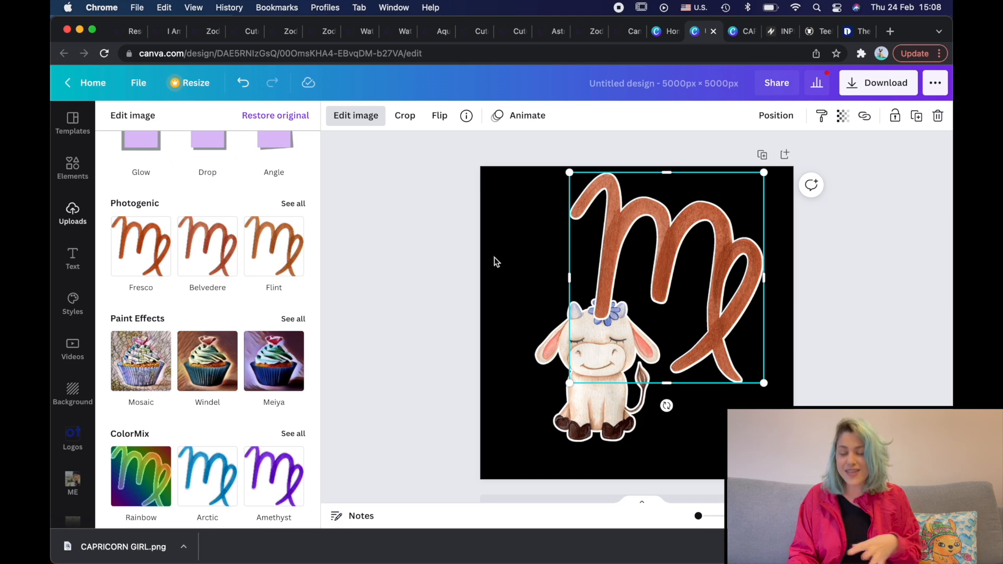
# Back in the Canva calf design, shrink the Virgo symbol to about 1,759 × 1,908 and move it to the calf's upper right.
pyautogui.click(350, 148)
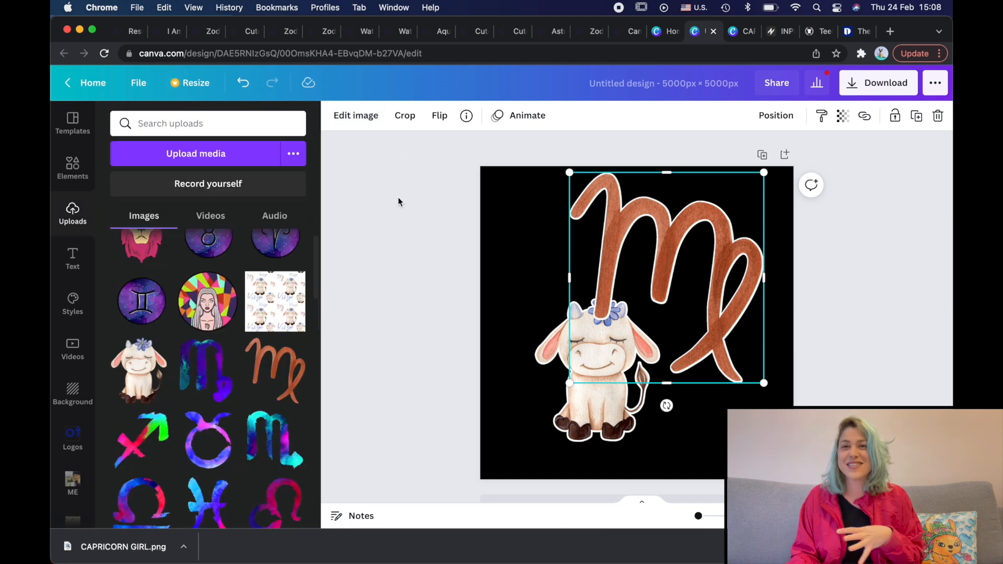
pyautogui.click(673, 261)
pyautogui.moveTo(763, 174); pyautogui.dragTo(676, 265)
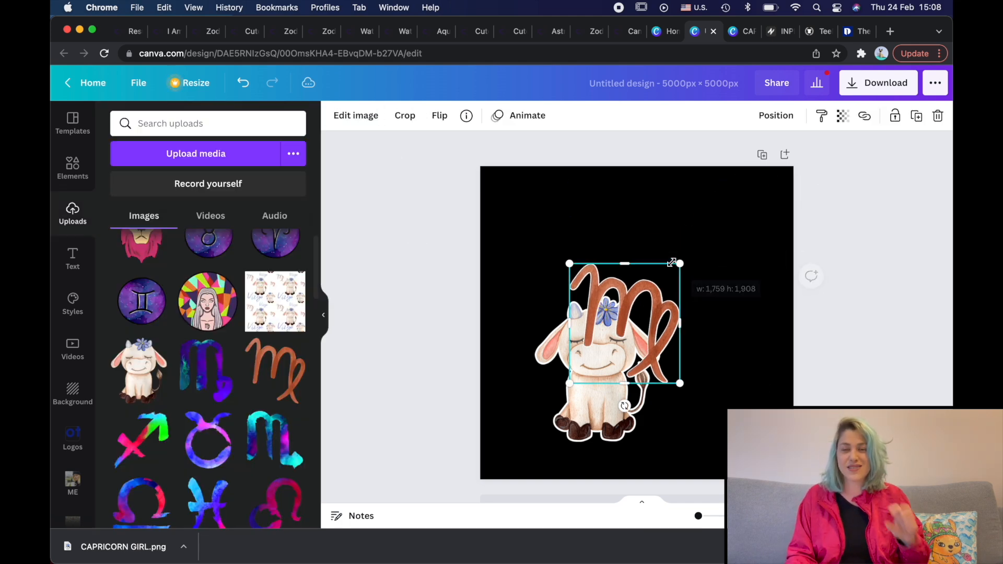
pyautogui.moveTo(638, 318); pyautogui.dragTo(708, 283)
# Enlarge the calf to more than half the page width and position it in the lower left part of the page.
pyautogui.click(601, 374)
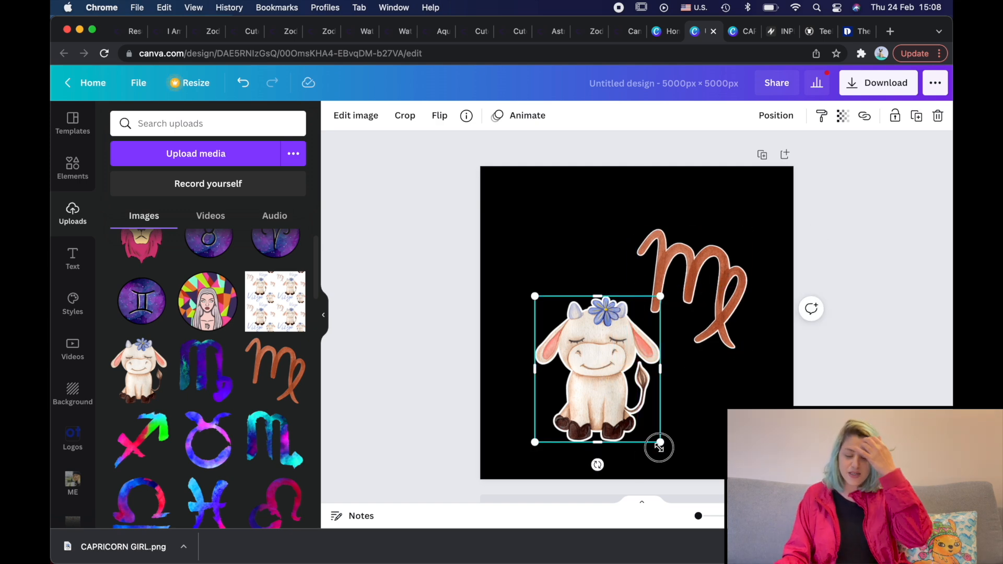
pyautogui.moveTo(660, 442); pyautogui.dragTo(686, 473)
pyautogui.moveTo(628, 406); pyautogui.dragTo(595, 378)
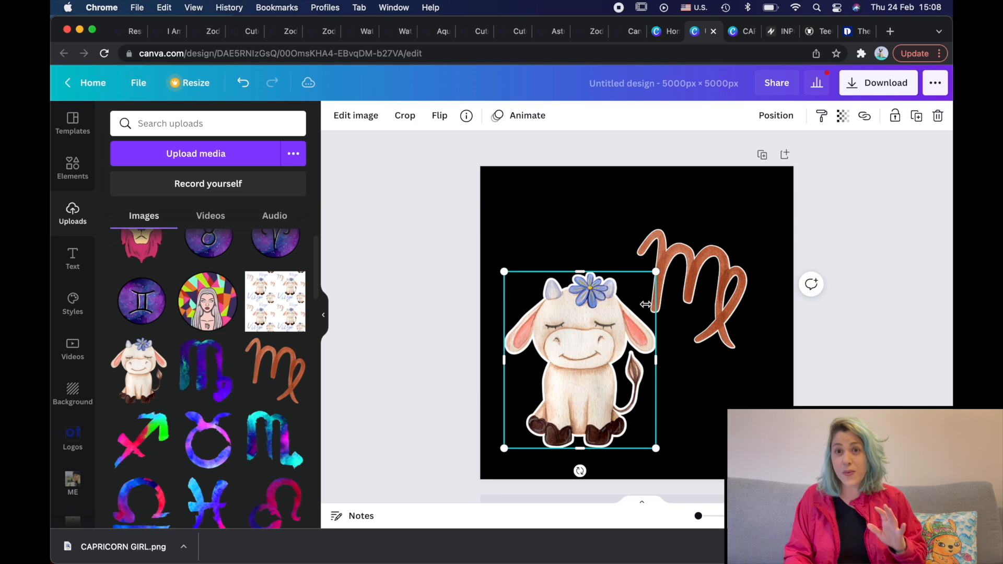
pyautogui.moveTo(654, 268); pyautogui.dragTo(632, 321)
pyautogui.moveTo(580, 372); pyautogui.dragTo(703, 392)
pyautogui.press('Delete')
pyautogui.moveTo(502, 397); pyautogui.dragTo(565, 401)
pyautogui.moveTo(606, 331); pyautogui.dragTo(685, 241)
# Enlarge and tilt the Virgo symbol and place it in the upper right part of the page.
pyautogui.moveTo(719, 284); pyautogui.dragTo(729, 253)
pyautogui.moveTo(681, 338); pyautogui.dragTo(761, 401)
pyautogui.moveTo(733, 315); pyautogui.dragTo(731, 294)
# Position matching calf copies across the page's left and right edges, one page width apart, and shift both slightly right together.
pyautogui.moveTo(589, 374); pyautogui.dragTo(804, 371)
pyautogui.keyDown('shift'); pyautogui.click(494, 345); pyautogui.keyUp('shift')
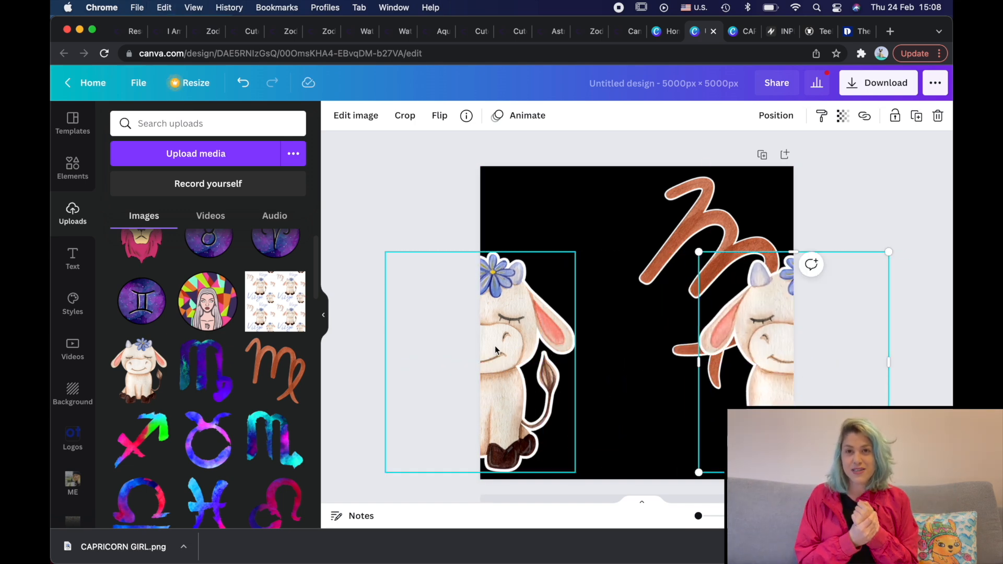
pyautogui.moveTo(520, 346); pyautogui.dragTo(582, 345)
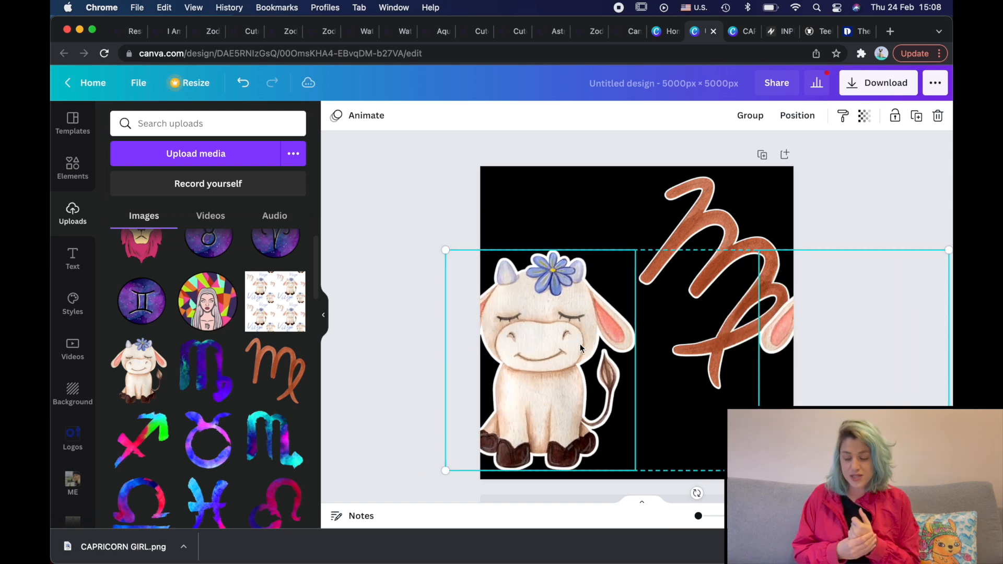
# Move the Virgo symbol partly over the page's top edge and place a duplicate at the matching spot over the bottom edge.
pyautogui.click(866, 226)
pyautogui.click(759, 265)
pyautogui.moveTo(739, 273); pyautogui.dragTo(713, 159)
pyautogui.press('super+c')
pyautogui.press('super+v')
pyautogui.moveTo(713, 196); pyautogui.dragTo(711, 523)
pyautogui.moveTo(709, 470)
pyautogui.mouseDown()
pyautogui.moveTo(719, 457)
pyautogui.moveTo(707, 457)
pyautogui.mouseUp()
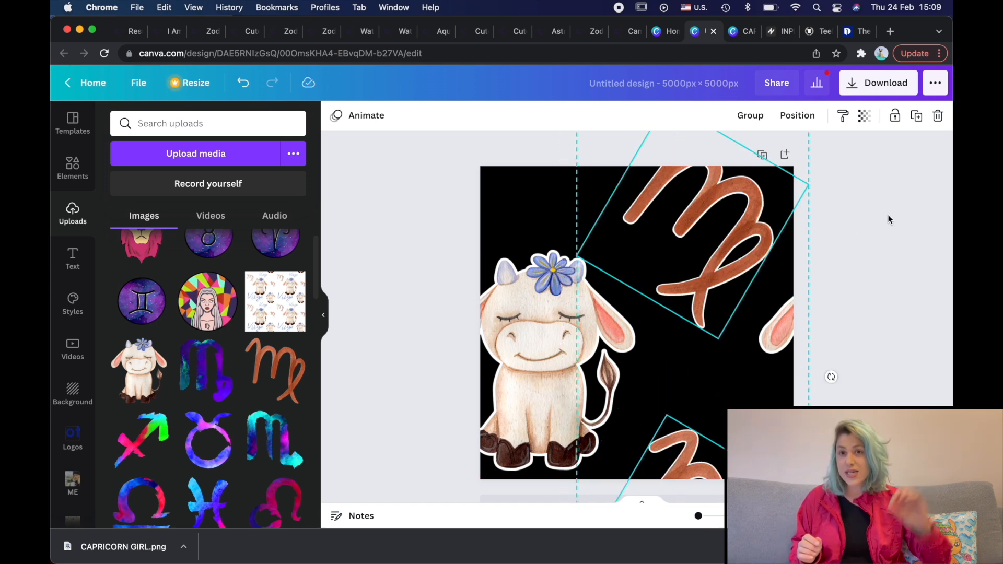
# Make the page background white and download the tile as a transparent PNG at size 0.5, 2500 × 2500 px.
pyautogui.click(889, 220)
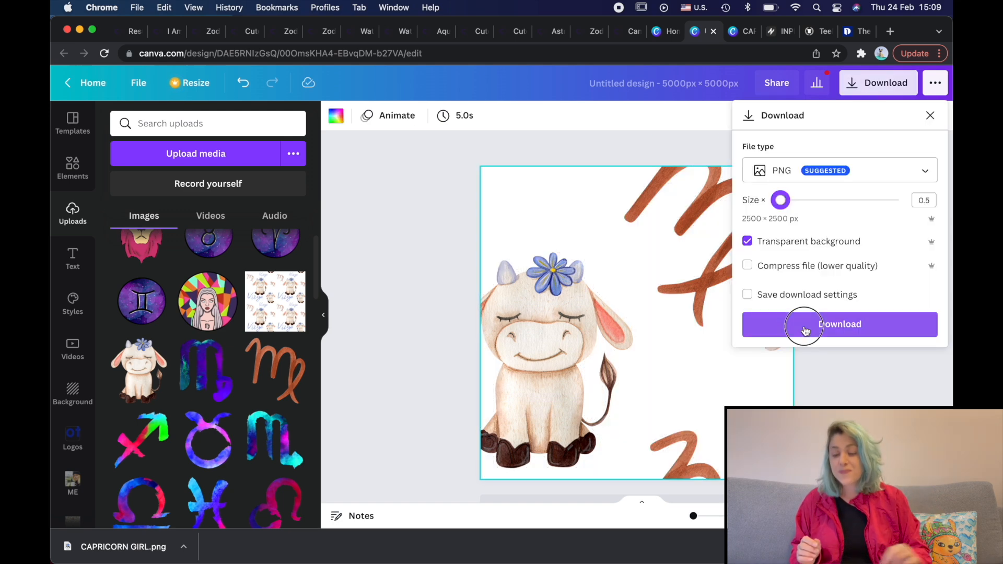
pyautogui.press('Escape')
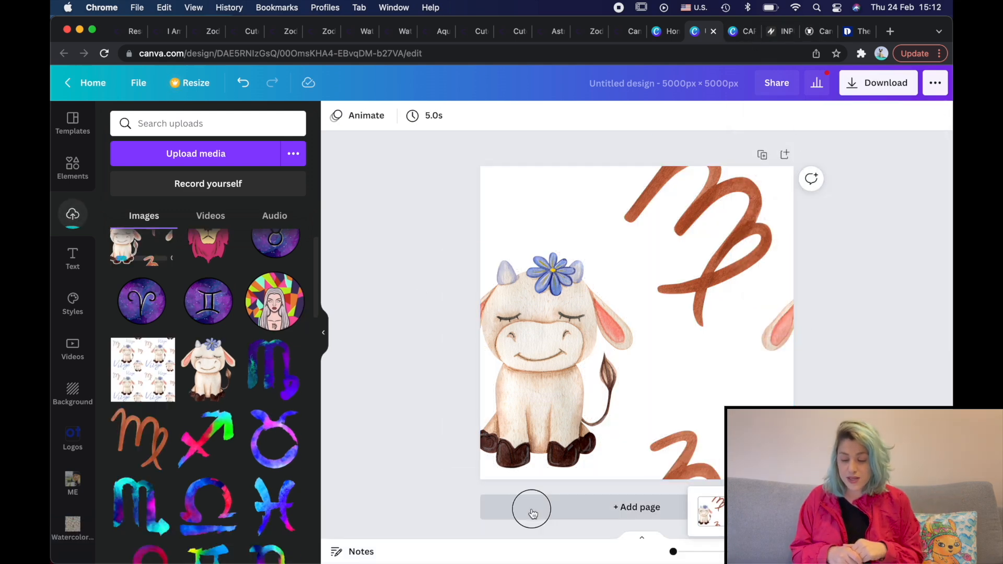
# Add a second page, fill it with a grid of three by three equal cells and set the grid spacing to 0.
pyautogui.click(531, 507)
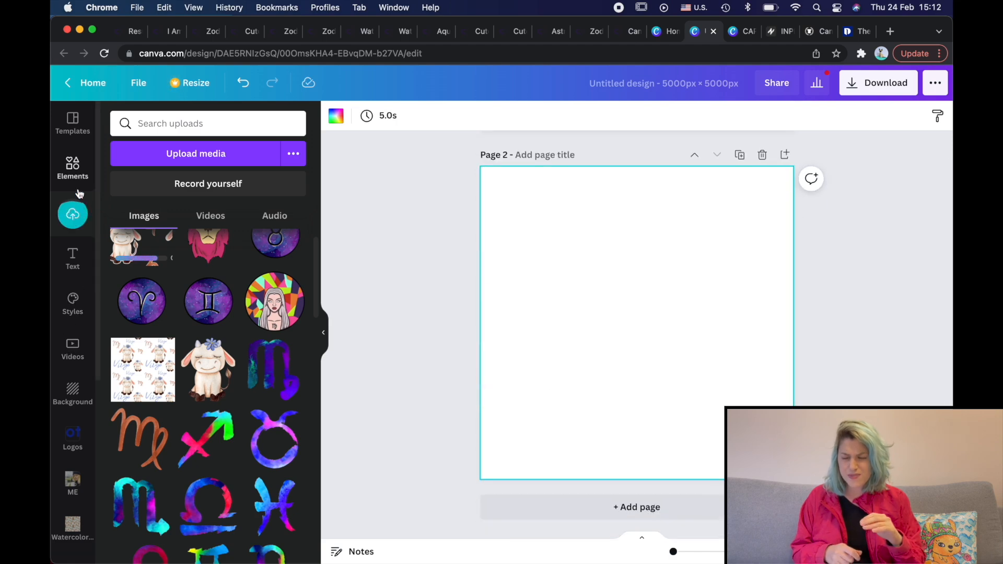
pyautogui.click(73, 167)
pyautogui.scroll(-10, 212, 302)
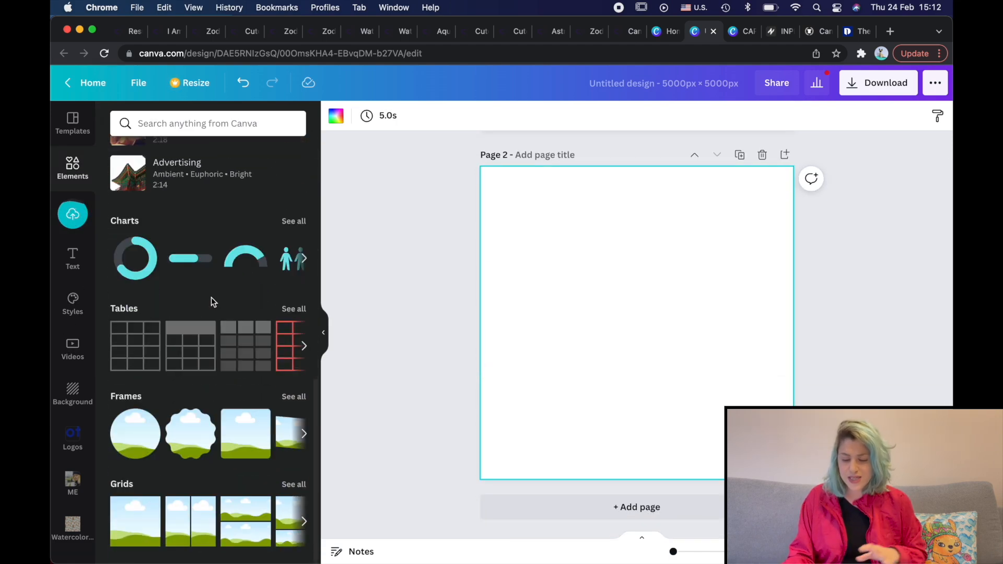
pyautogui.click(294, 484)
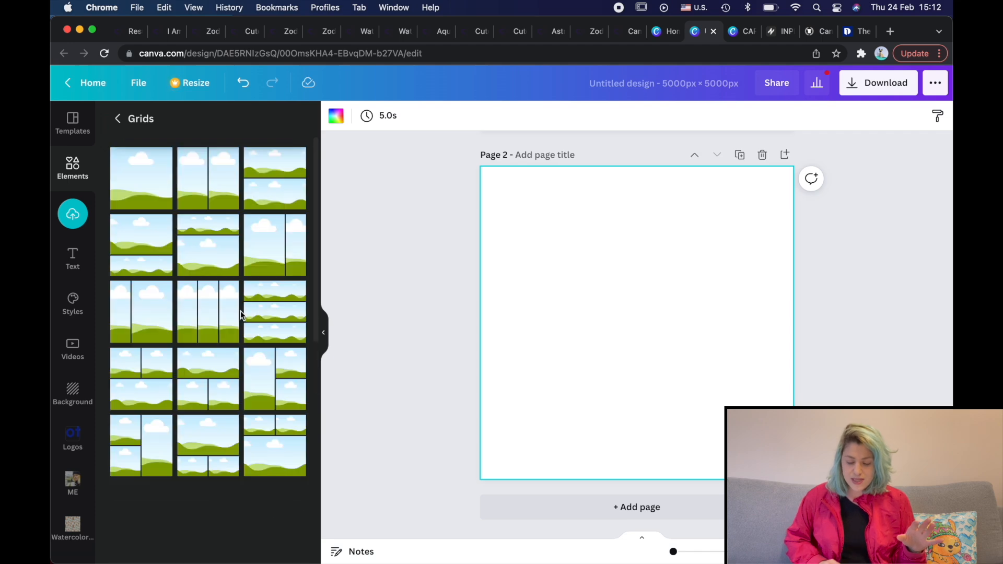
pyautogui.scroll(-10, 240, 311)
pyautogui.scroll(-10, 241, 311)
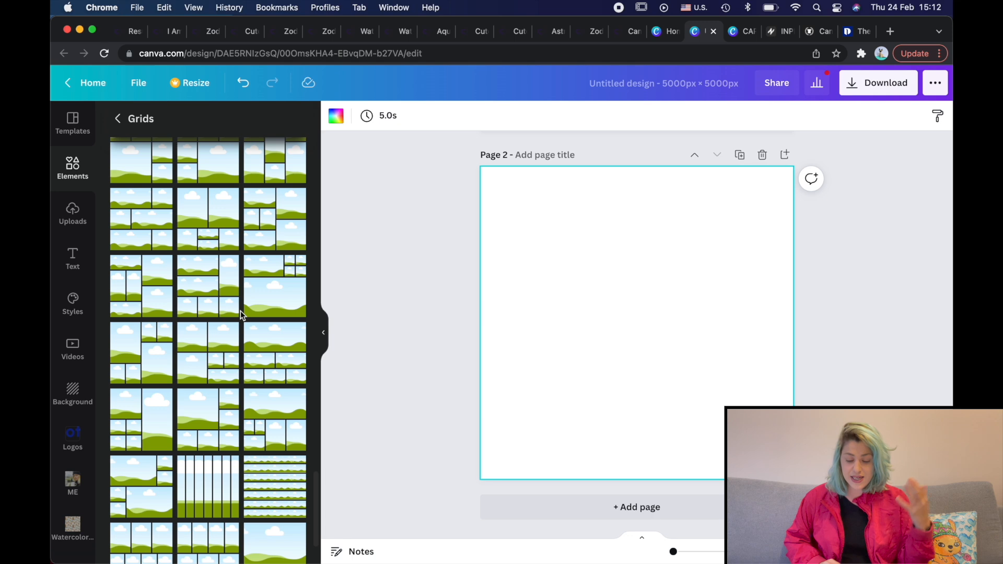
pyautogui.scroll(-5, 240, 312)
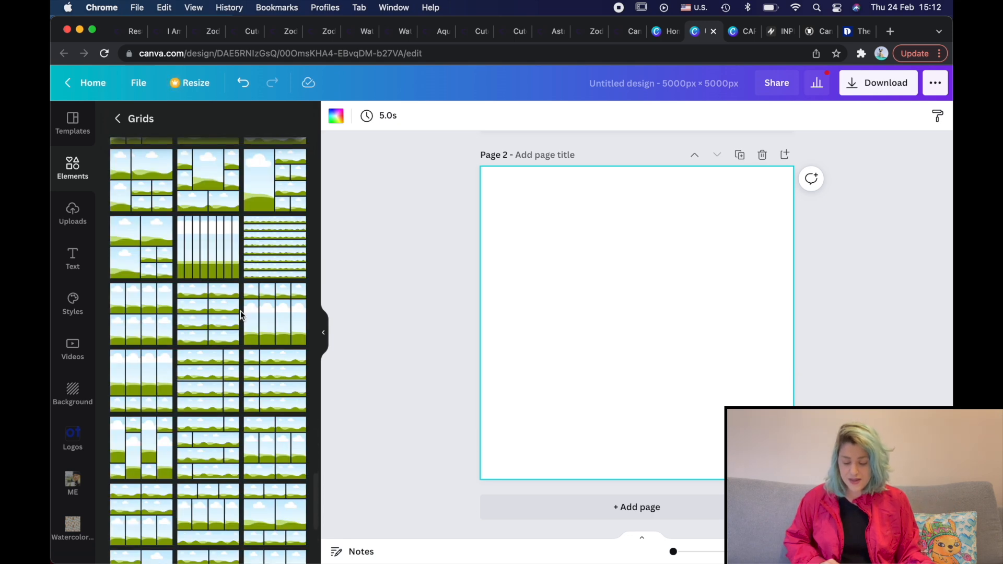
pyautogui.scroll(-5, 240, 312)
pyautogui.scroll(-3, 240, 312)
pyautogui.click(144, 385)
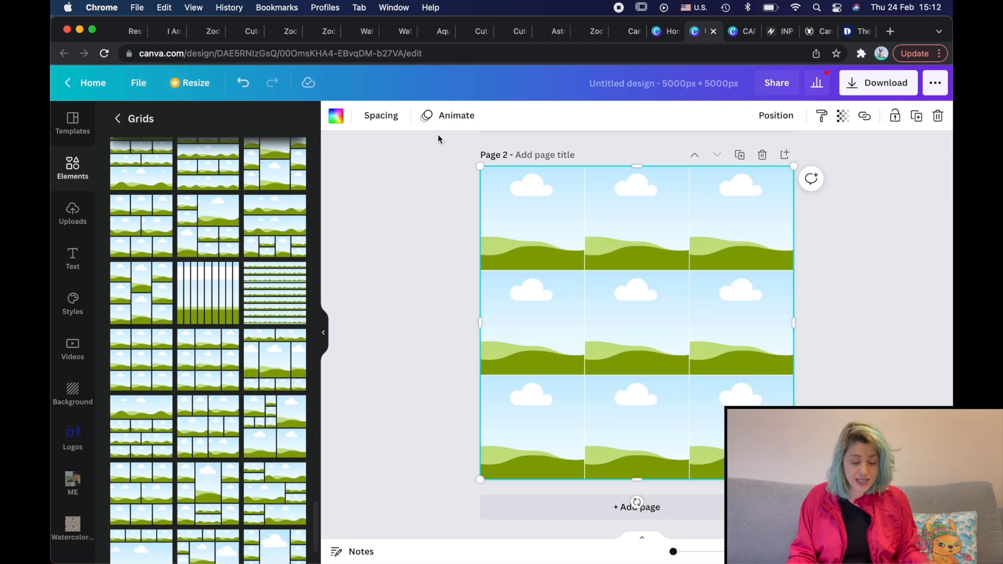
pyautogui.click(393, 122)
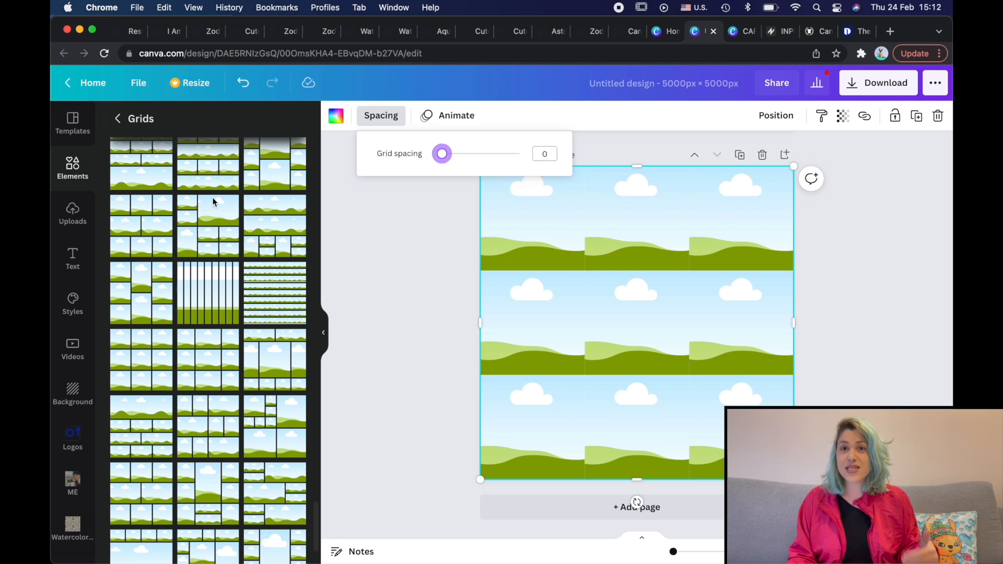
# Fill all nine grid cells with the uploaded calf and Virgo symbol tile.
pyautogui.click(73, 214)
pyautogui.moveTo(142, 255); pyautogui.dragTo(523, 219)
pyautogui.moveTo(140, 251); pyautogui.dragTo(649, 241)
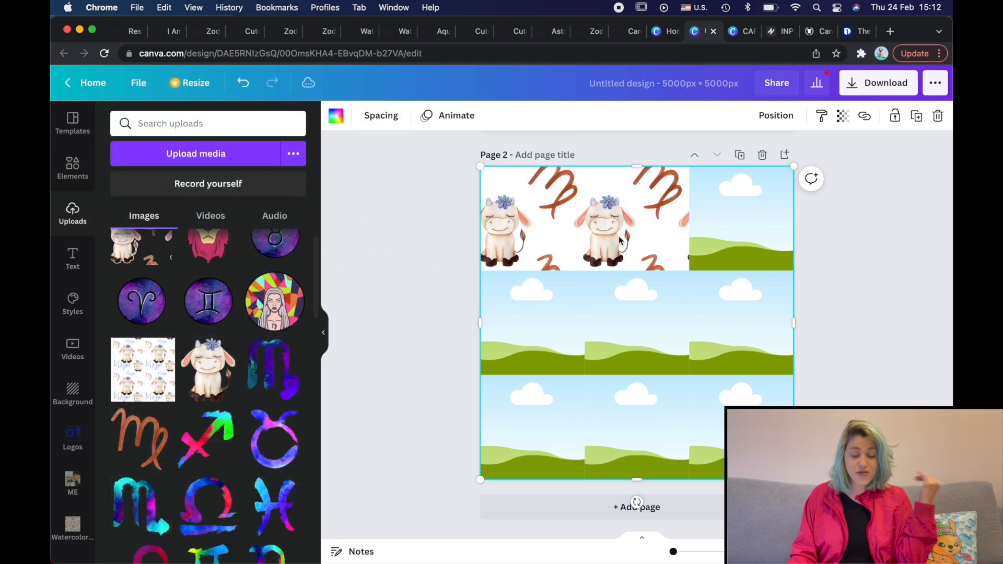
pyautogui.moveTo(131, 246); pyautogui.dragTo(768, 240)
pyautogui.moveTo(144, 256); pyautogui.dragTo(492, 309)
pyautogui.moveTo(151, 254); pyautogui.dragTo(672, 344)
pyautogui.moveTo(132, 252); pyautogui.dragTo(742, 324)
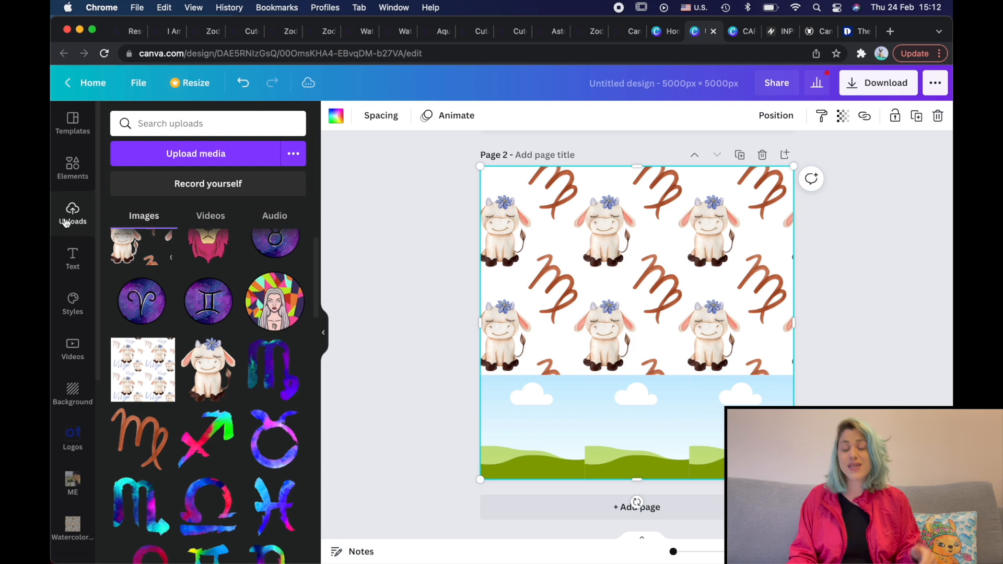
pyautogui.moveTo(131, 247); pyautogui.dragTo(521, 430)
pyautogui.moveTo(142, 241); pyautogui.dragTo(661, 406)
pyautogui.moveTo(145, 240); pyautogui.dragTo(748, 398)
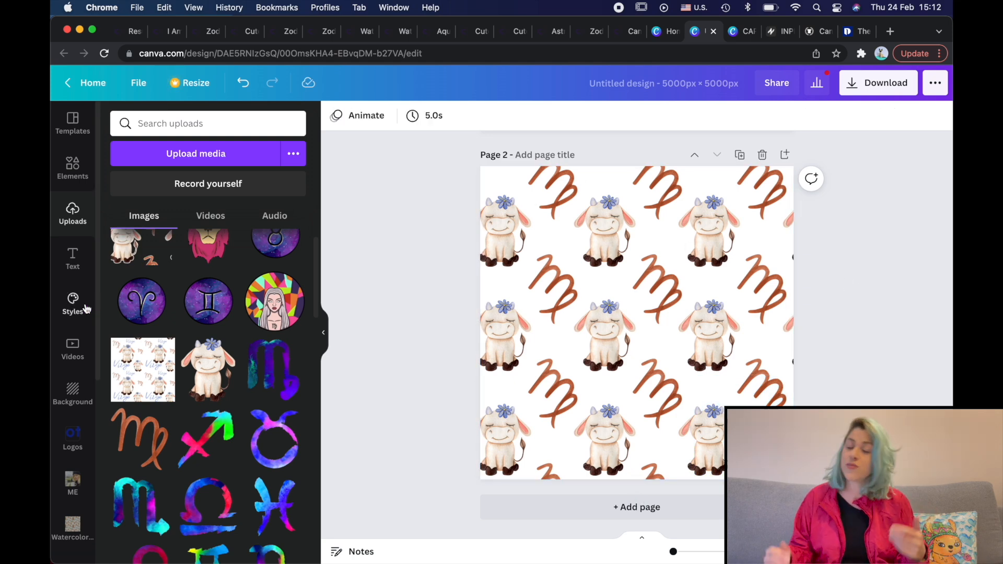
# Try a light blue gradient background behind the calf pattern on page 2, and undo it.
pyautogui.click(72, 393)
pyautogui.click(259, 238)
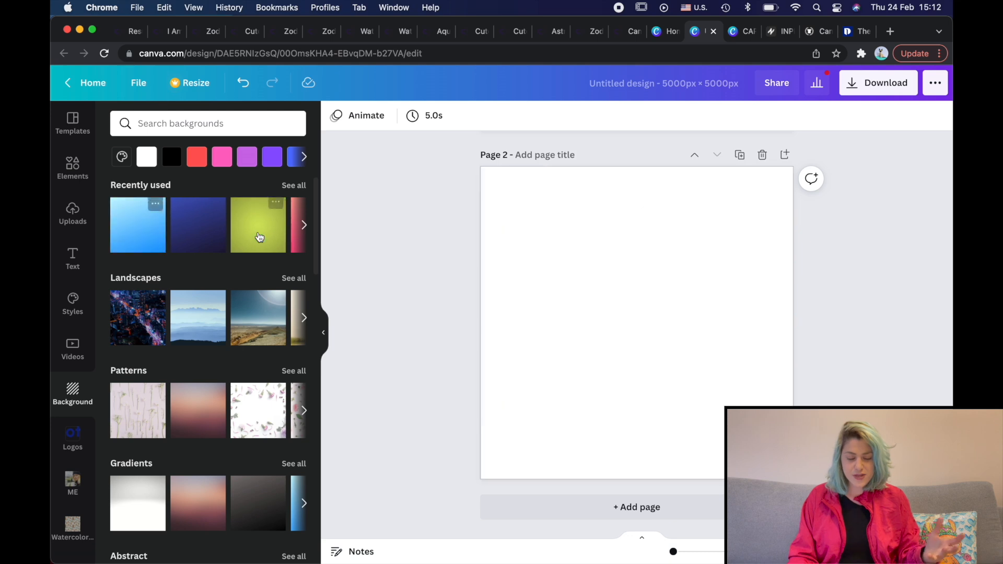
pyautogui.press('super+z')
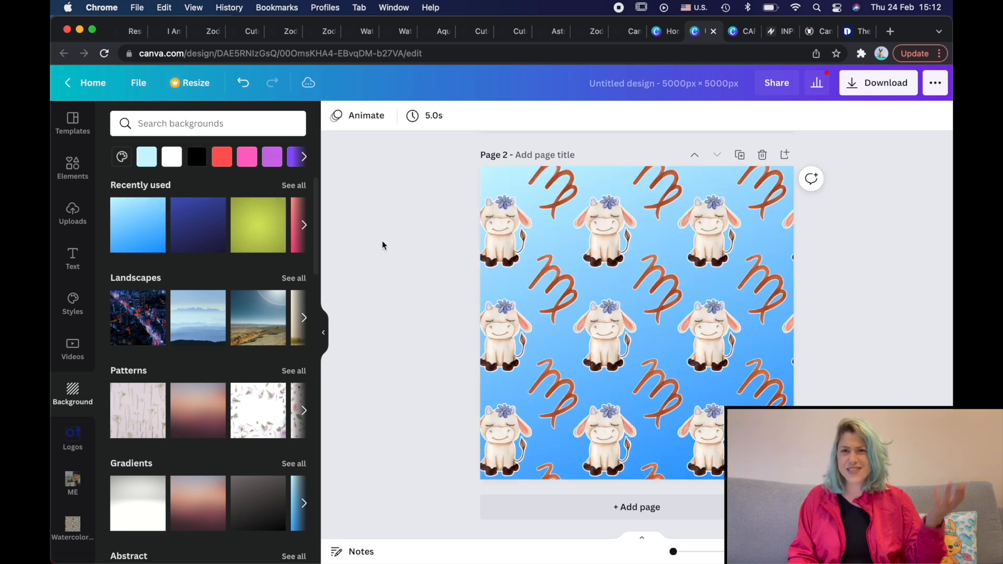
# Download only page 2 as a PNG with a transparent background at size 0.5, 2500 × 2500 px.
pyautogui.click(870, 92)
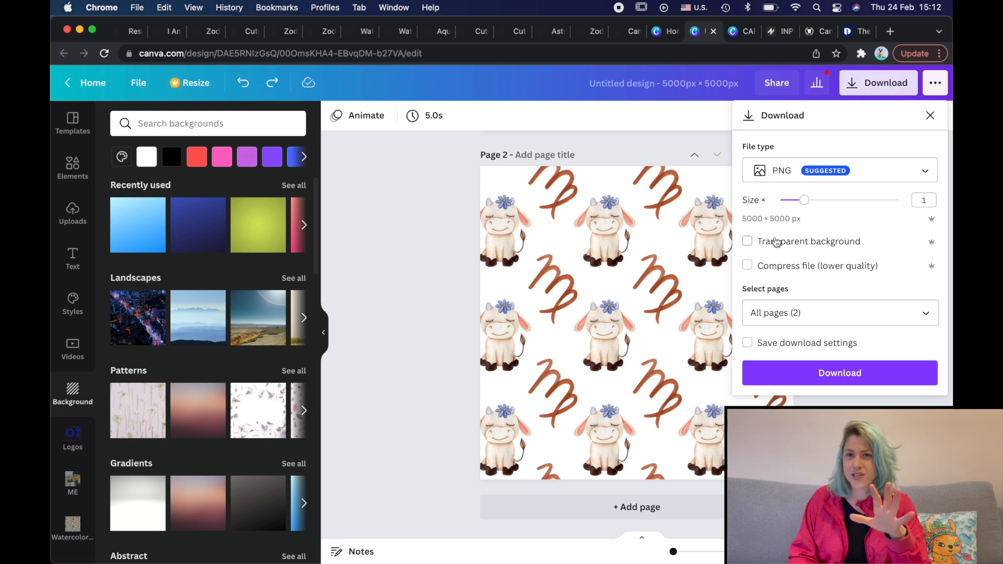
pyautogui.click(779, 312)
pyautogui.click(786, 349)
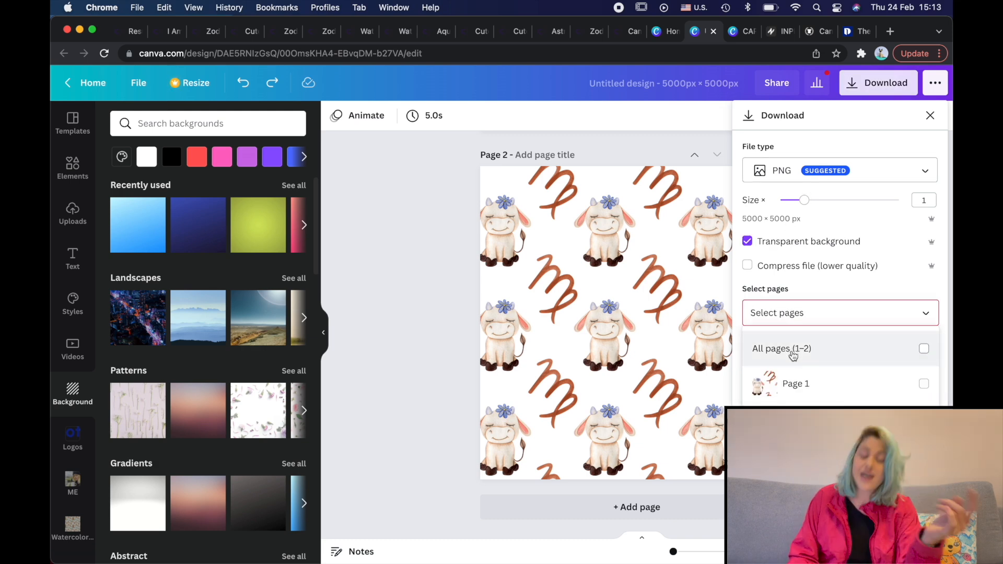
pyautogui.click(802, 418)
pyautogui.click(816, 451)
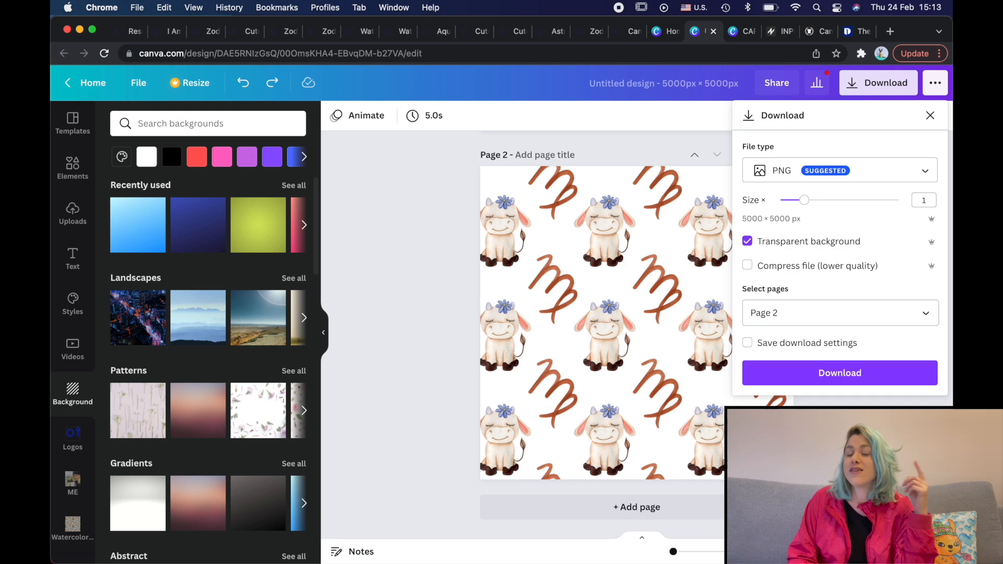
pyautogui.moveTo(804, 201); pyautogui.dragTo(786, 206)
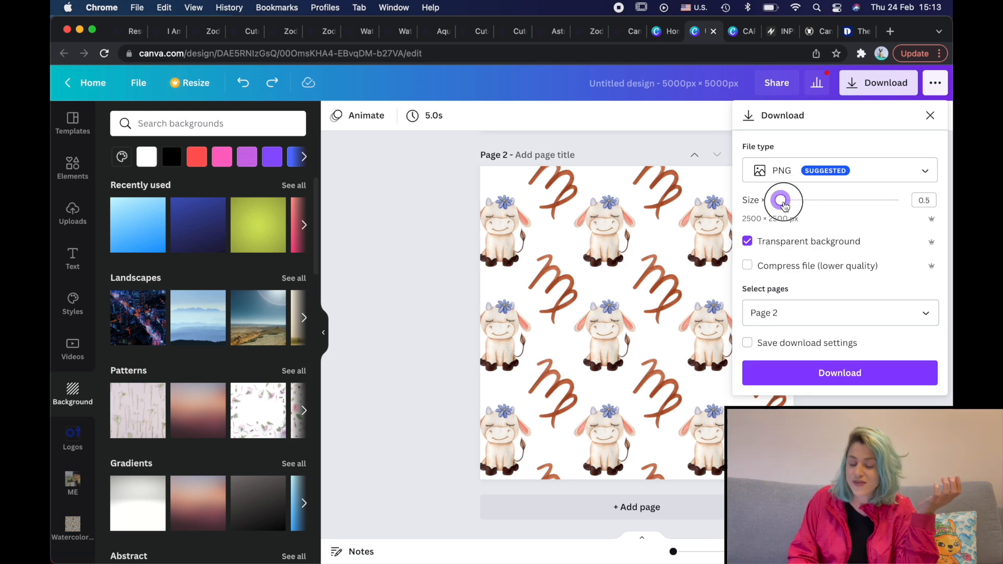
pyautogui.click(804, 374)
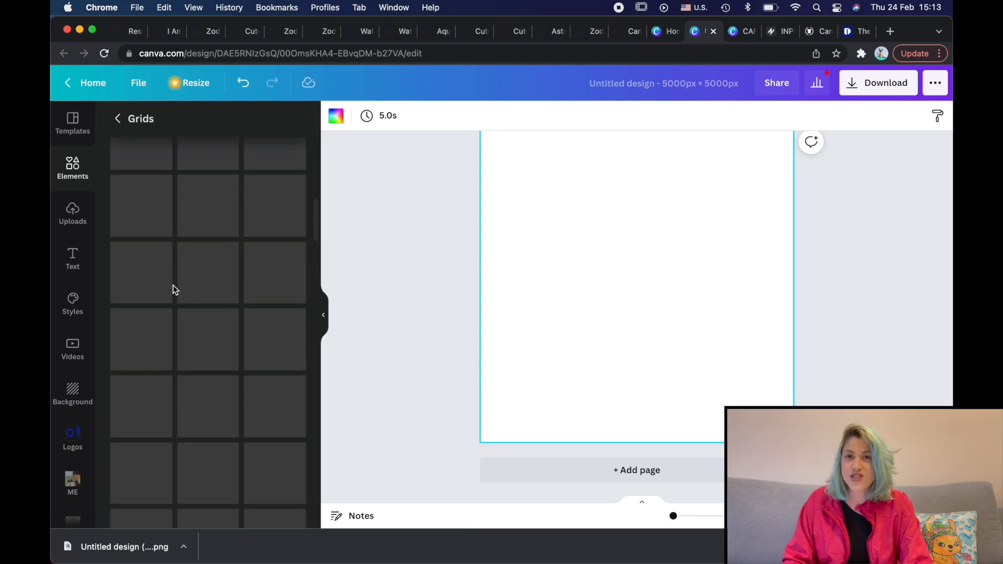
# Fill the blank third page with a grid of two by two equal cells and set the grid spacing to 0.
pyautogui.click(152, 275)
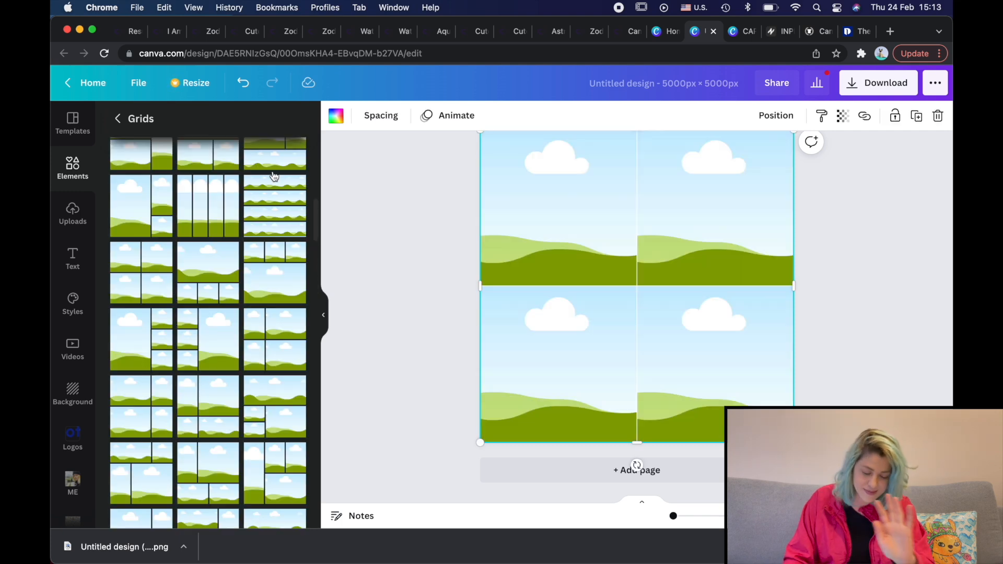
pyautogui.click(380, 115)
pyautogui.moveTo(448, 154); pyautogui.dragTo(442, 153)
# Fill all four grid cells on page 3 with the uploaded three-by-three calf and Virgo symbol pattern.
pyautogui.click(73, 211)
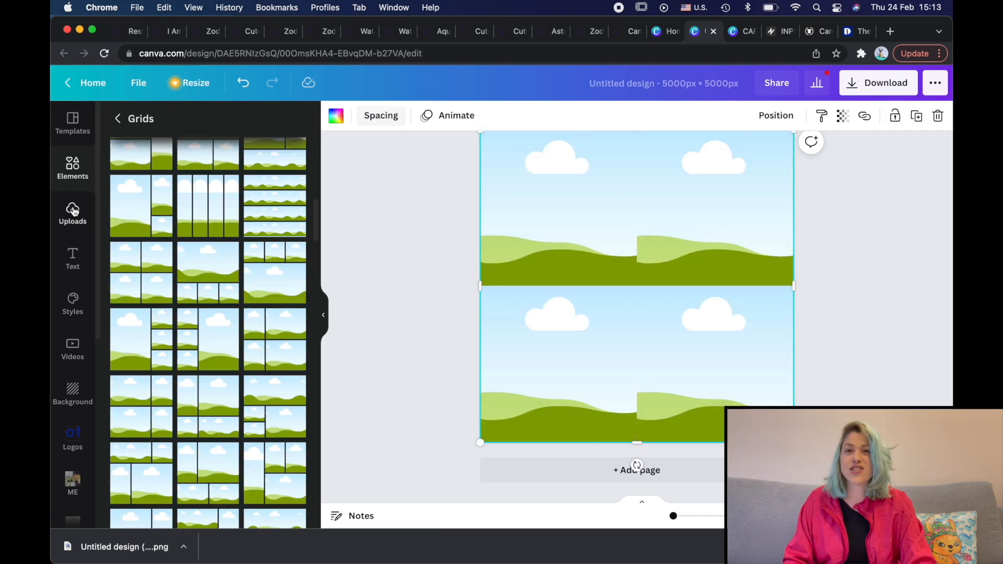
pyautogui.scroll(1, 151, 265)
pyautogui.moveTo(142, 270); pyautogui.dragTo(558, 365)
pyautogui.moveTo(137, 273); pyautogui.dragTo(706, 341)
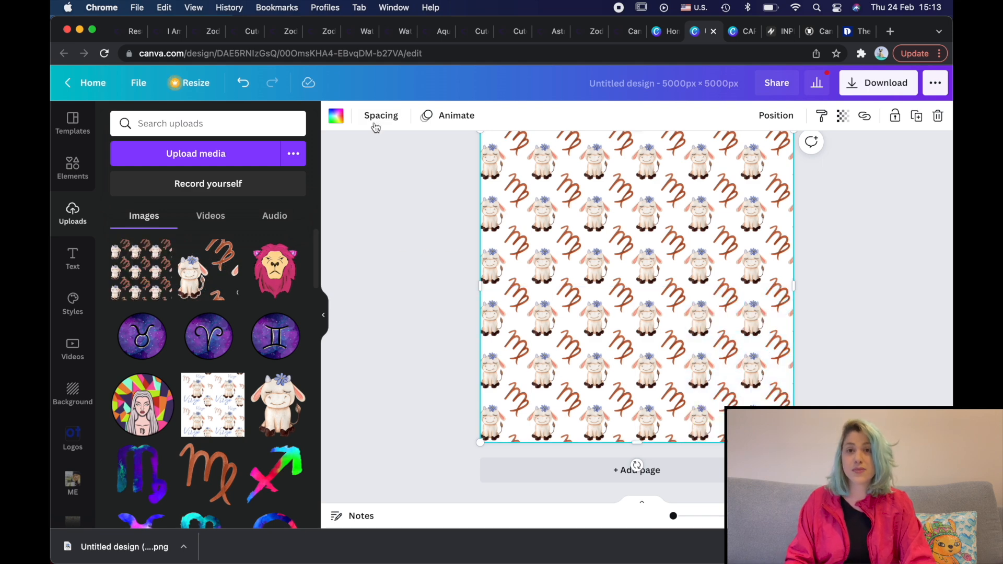
pyautogui.click(434, 234)
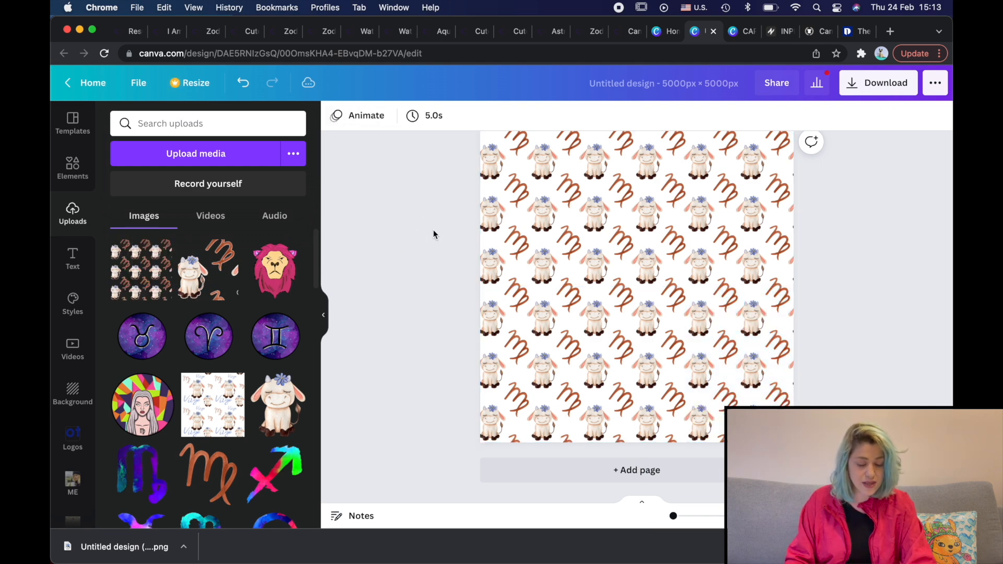
pyautogui.click(703, 275)
pyautogui.click(437, 351)
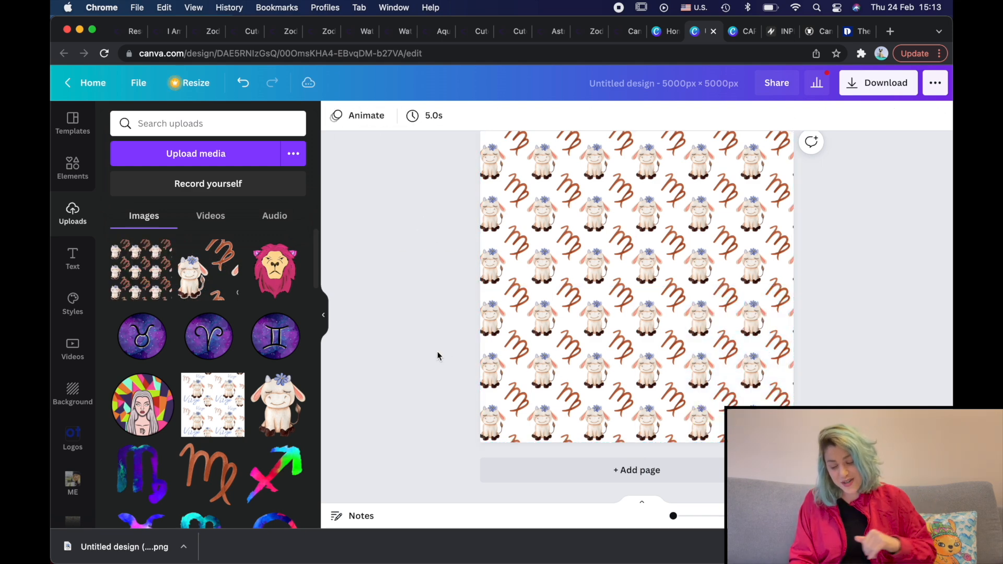
# Enlarge the pattern grid on page 3 beyond the page edges and shift it so the pattern still covers the page.
pyautogui.scroll(3, 437, 351)
pyautogui.scroll(-3, 437, 351)
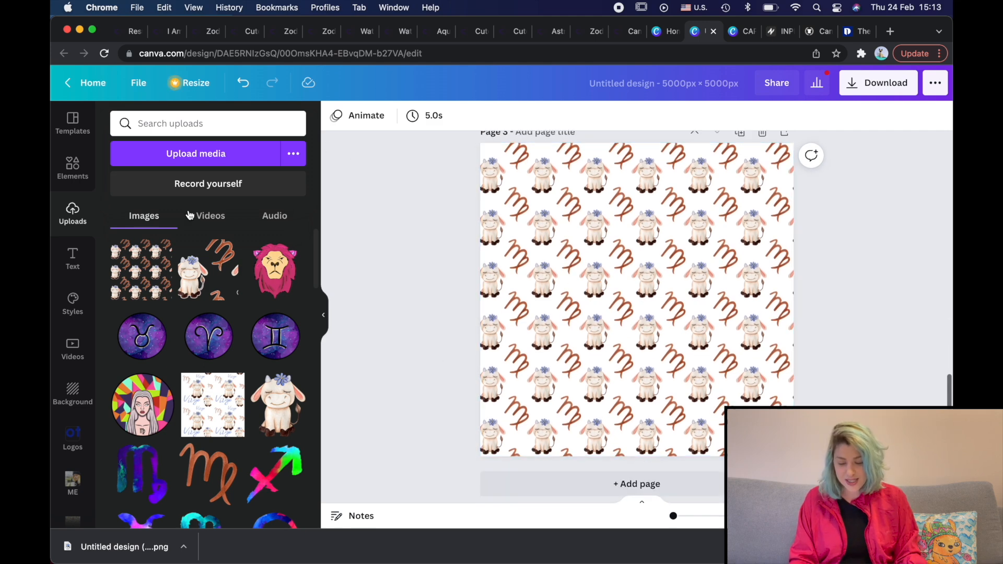
pyautogui.click(583, 323)
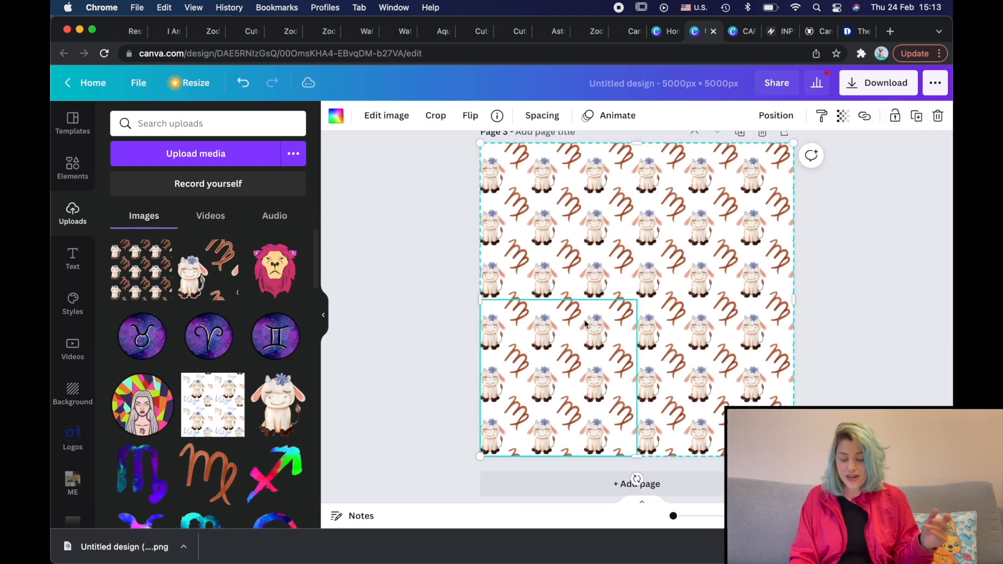
pyautogui.moveTo(479, 456); pyautogui.dragTo(383, 512)
pyautogui.press('super+z')
pyautogui.moveTo(616, 380); pyautogui.dragTo(646, 353)
pyautogui.click(381, 362)
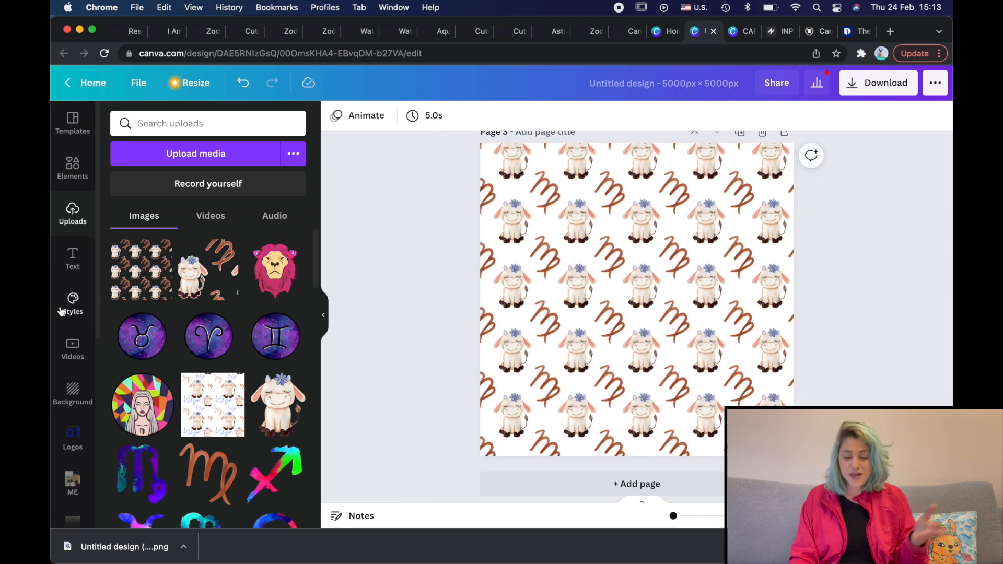
# Try several recently used backgrounds behind the page 3 pattern, including the dark blue, bright blue and patterned pink ones.
pyautogui.click(78, 398)
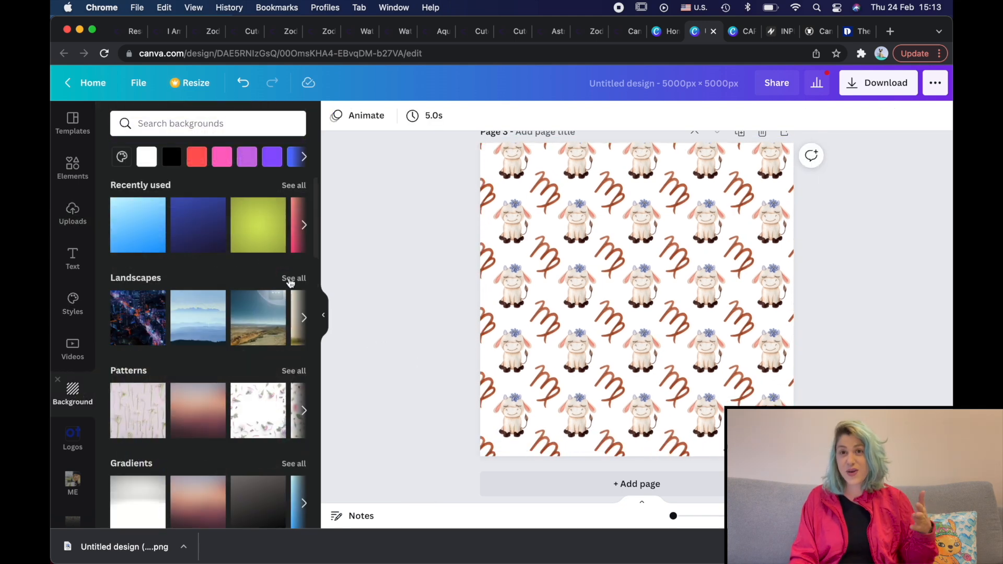
pyautogui.click(294, 186)
pyautogui.click(236, 238)
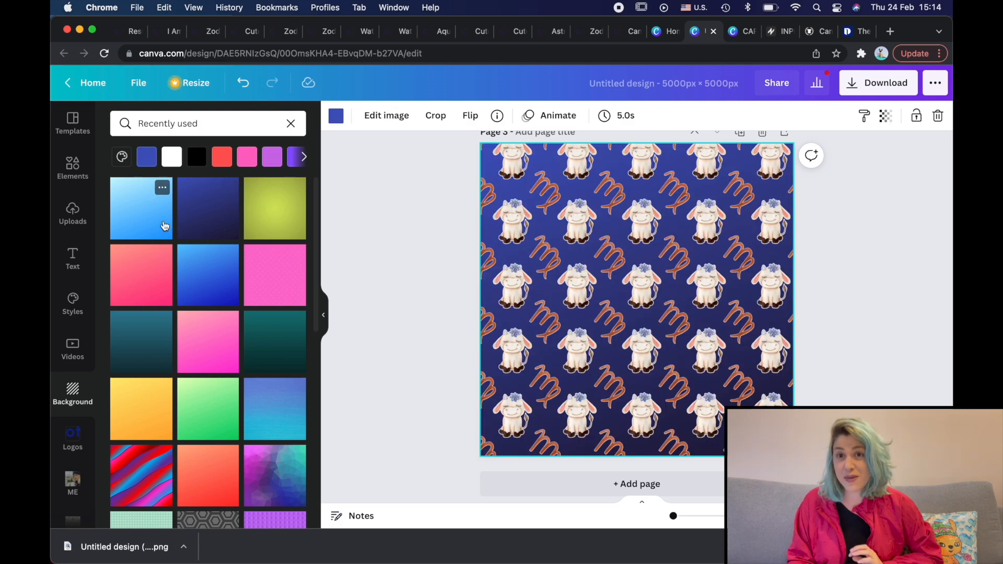
pyautogui.click(165, 226)
pyautogui.click(221, 287)
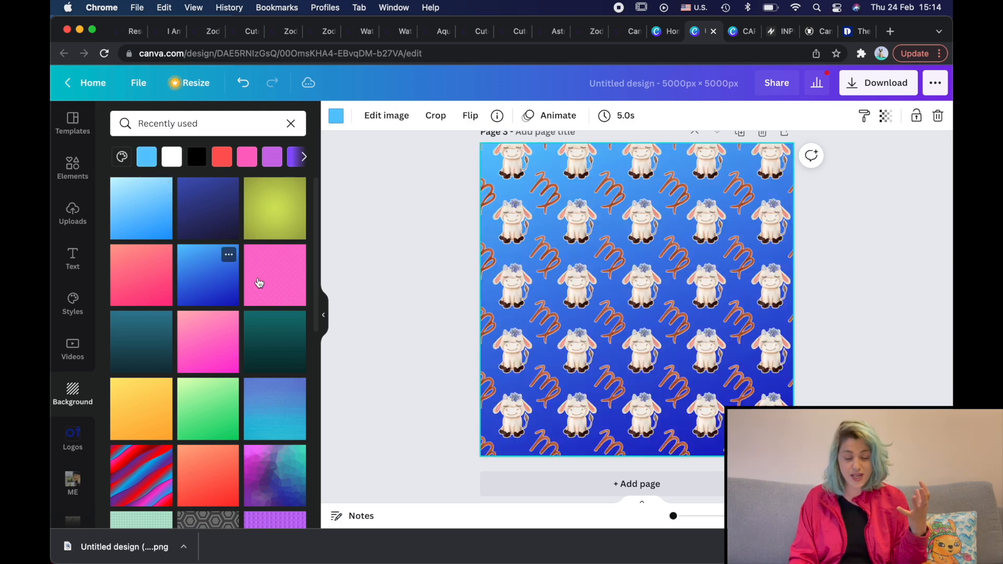
pyautogui.click(271, 282)
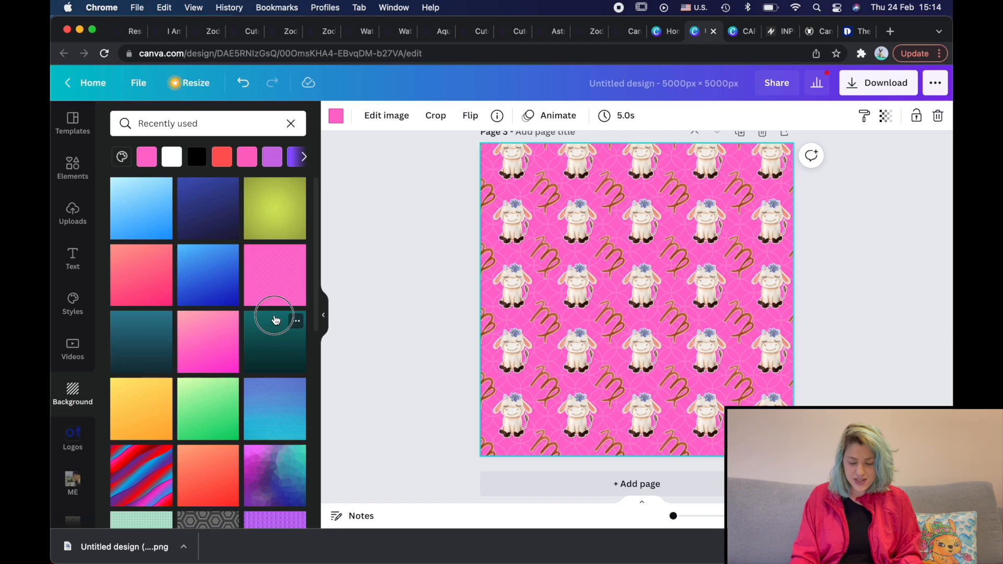
pyautogui.click(275, 320)
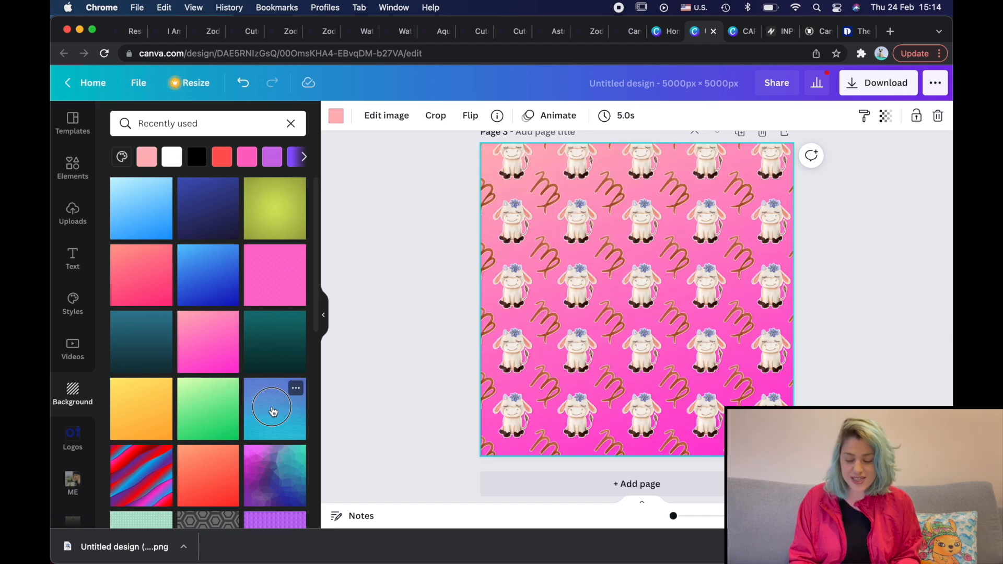
pyautogui.click(259, 398)
# Apply the light pink to magenta gradient background to page 3 and change its light pink colour to black.
pyautogui.click(214, 347)
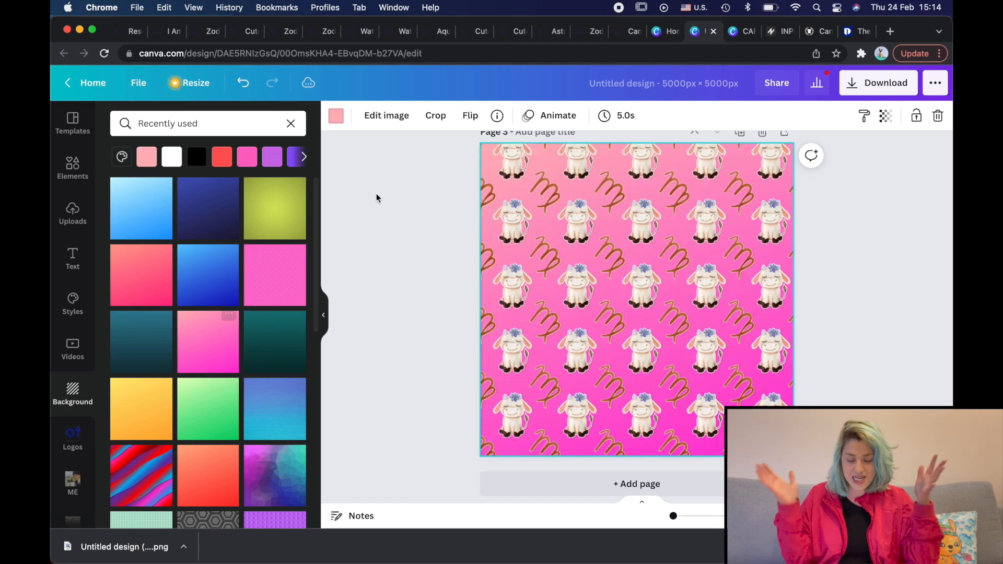
pyautogui.click(342, 123)
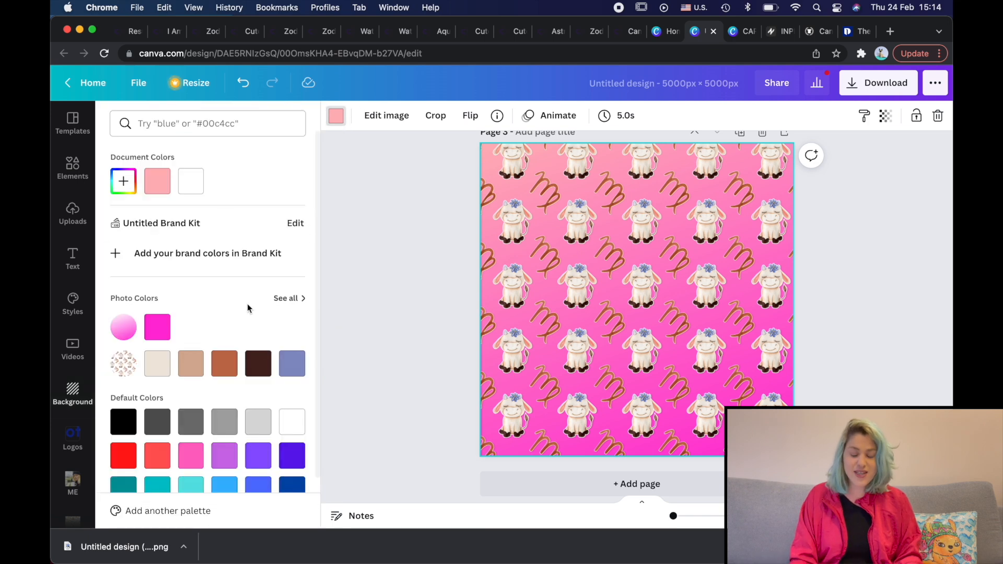
pyautogui.click(184, 194)
pyautogui.click(125, 424)
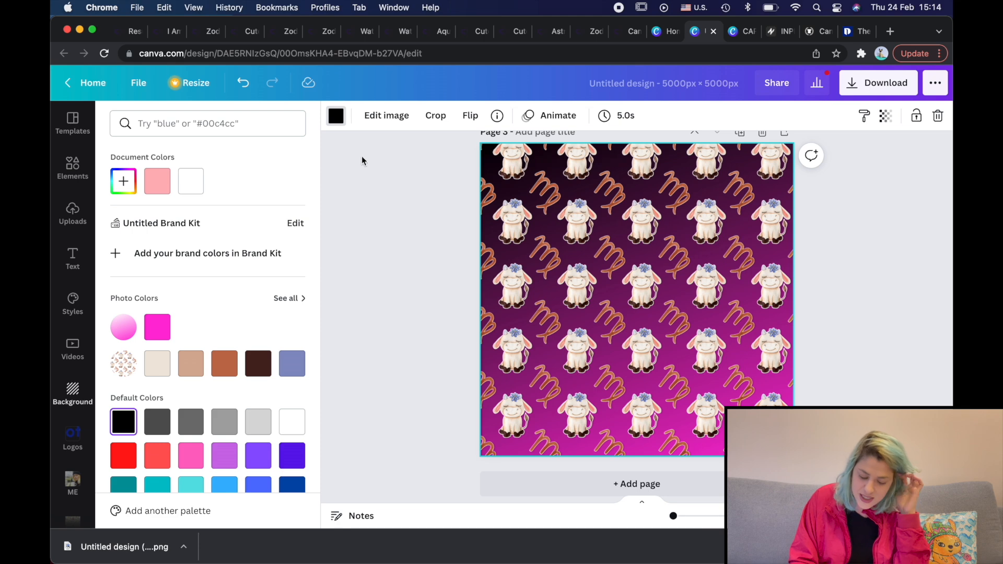
# Try the yellow, patterned pink and bright blue gradient backgrounds behind the page 3 pattern.
pyautogui.click(337, 118)
pyautogui.click(225, 386)
pyautogui.scroll(-2, 224, 286)
pyautogui.click(147, 329)
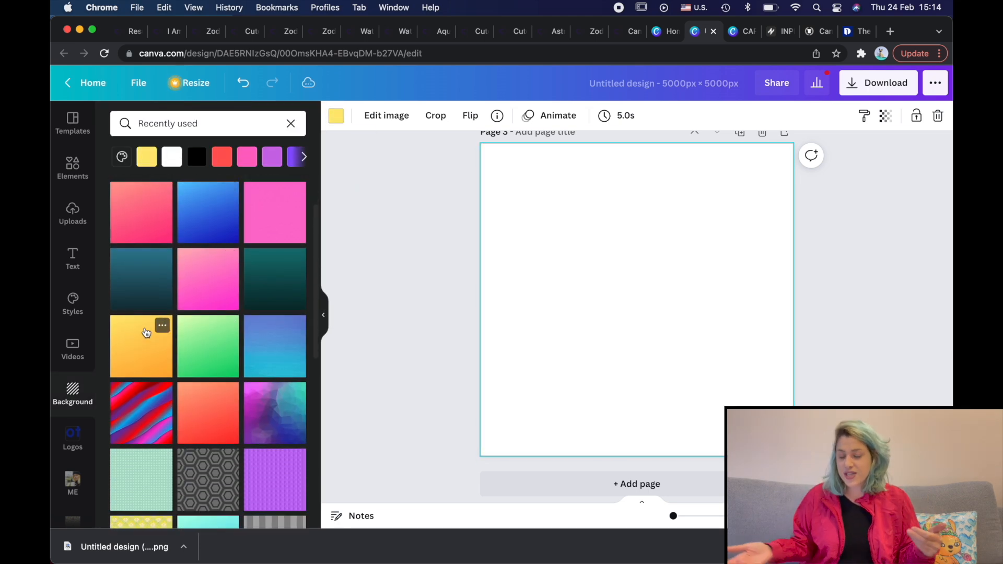
pyautogui.scroll(-2, 209, 397)
pyautogui.click(216, 343)
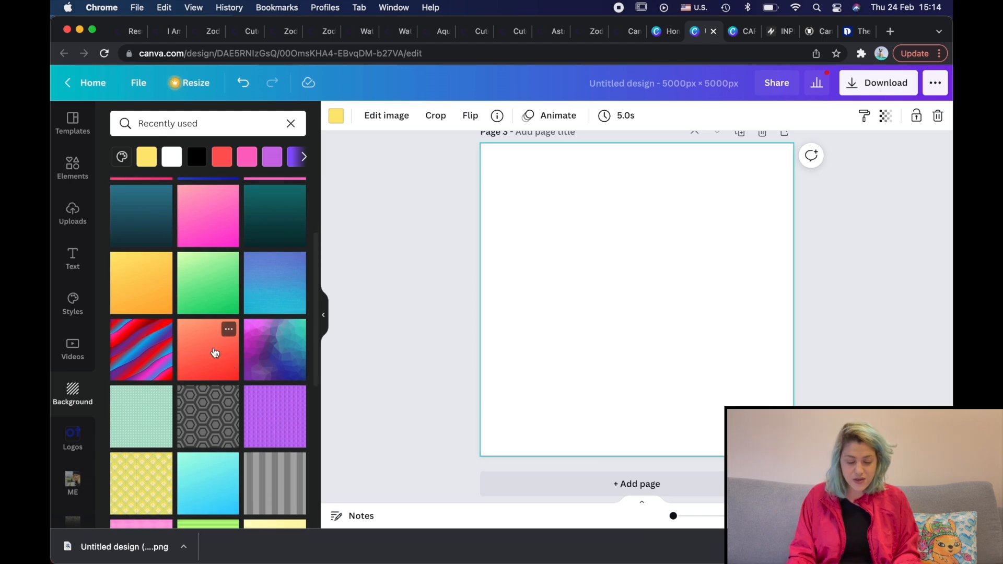
pyautogui.scroll(2, 215, 346)
pyautogui.click(265, 267)
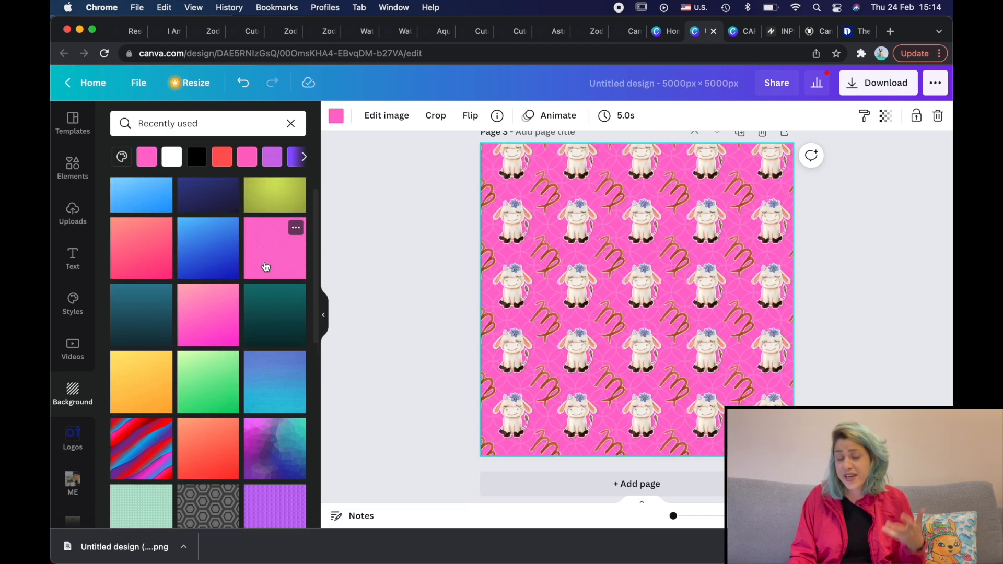
pyautogui.click(203, 261)
# Apply the coral to hot pink gradient background to page 3 and change its coral colour to black.
pyautogui.click(146, 261)
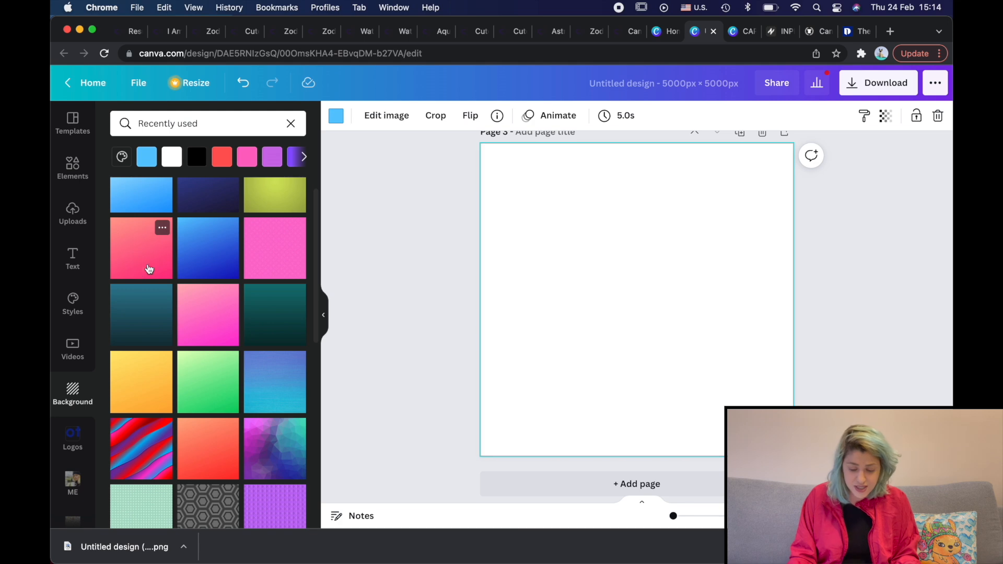
pyautogui.scroll(1, 248, 372)
pyautogui.click(336, 118)
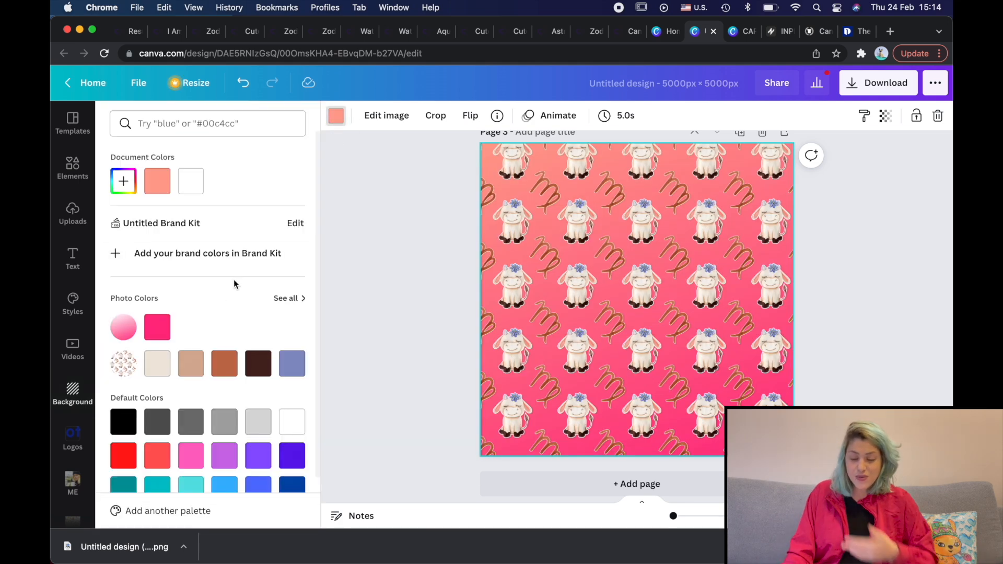
pyautogui.click(128, 419)
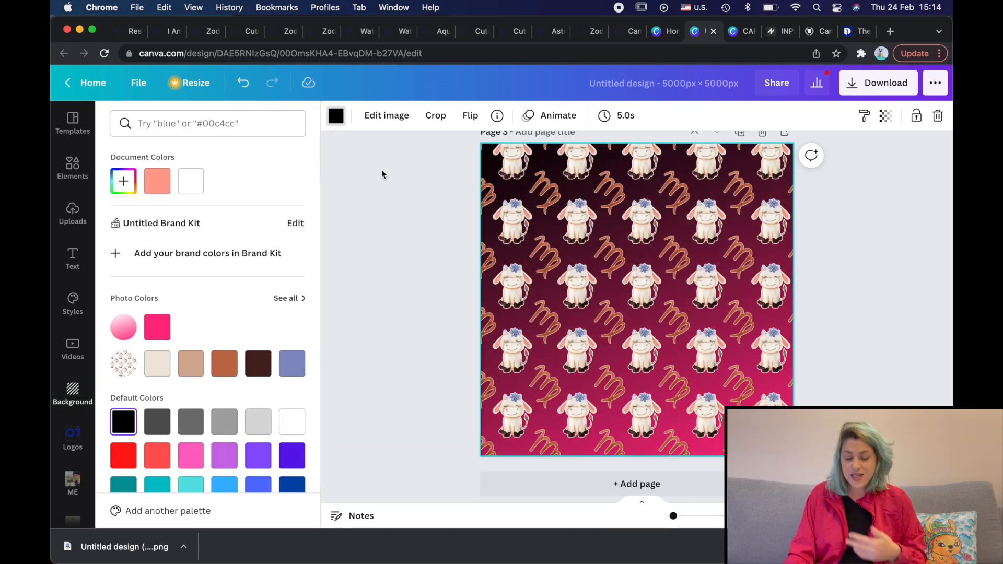
pyautogui.click(336, 118)
pyautogui.click(378, 293)
# Download only page 3 as a PNG at size 1, 5000 × 5000 px, without a transparent background.
pyautogui.scroll(2, 409, 291)
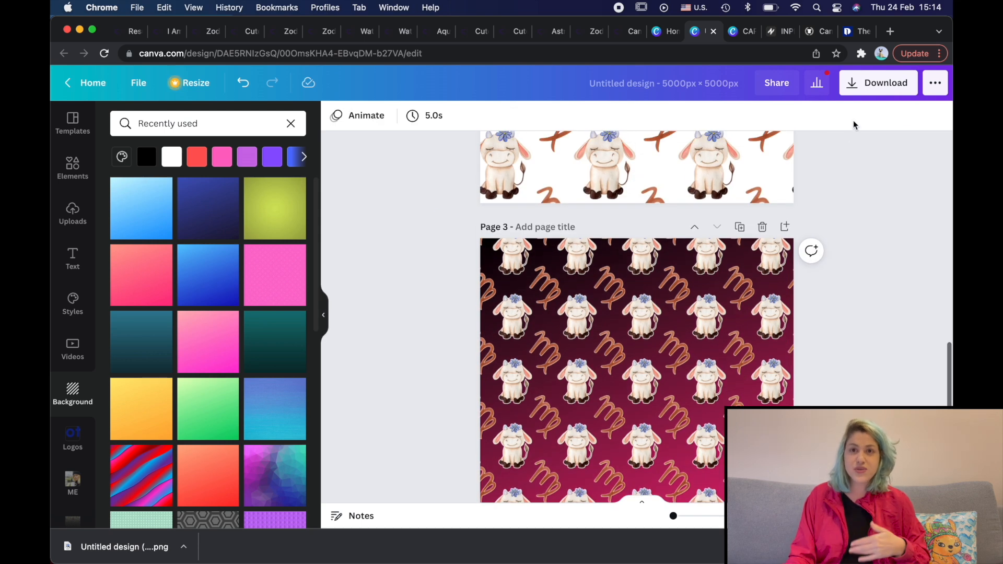
pyautogui.click(878, 83)
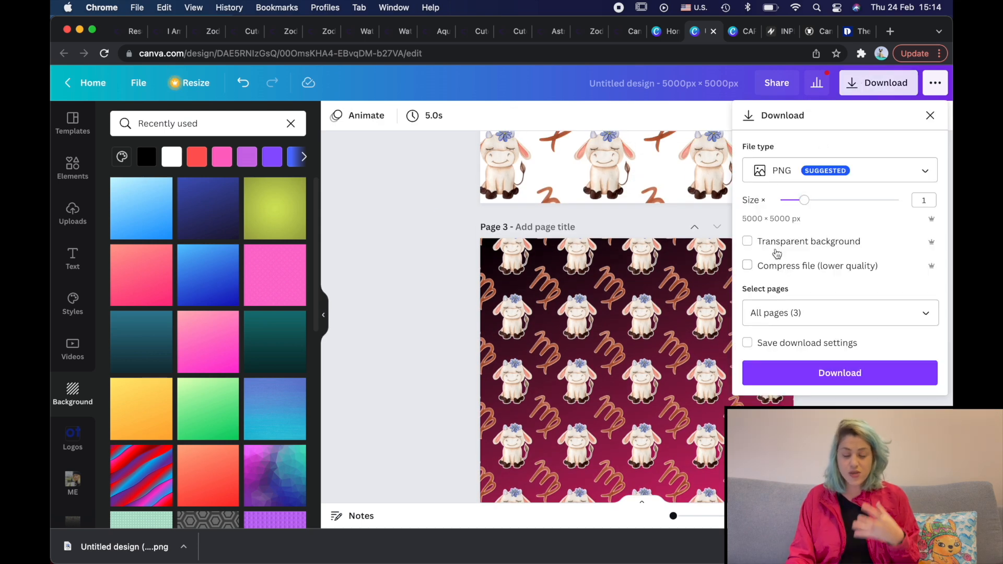
pyautogui.click(779, 313)
pyautogui.click(802, 121)
pyautogui.click(795, 229)
pyautogui.click(809, 271)
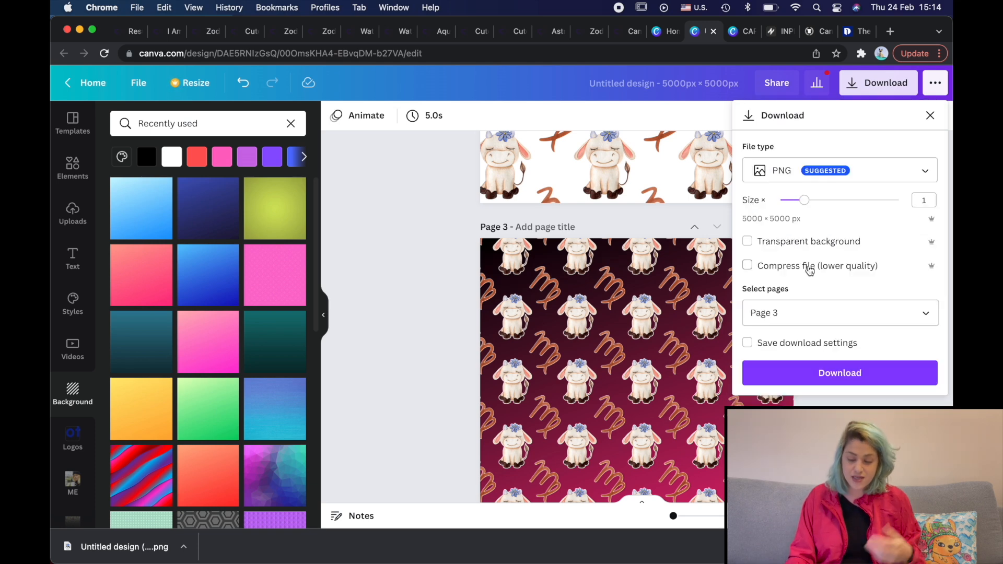
pyautogui.click(818, 374)
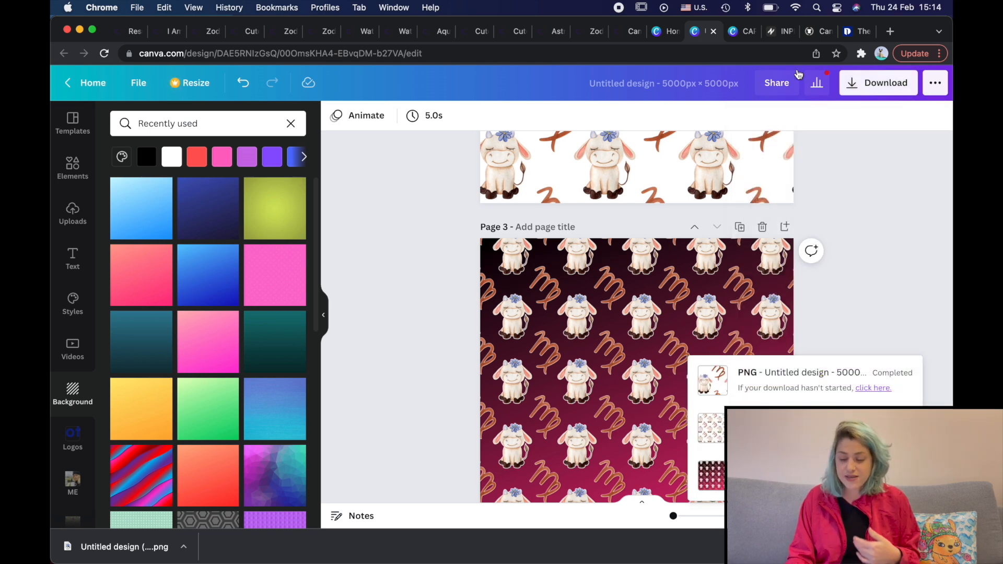